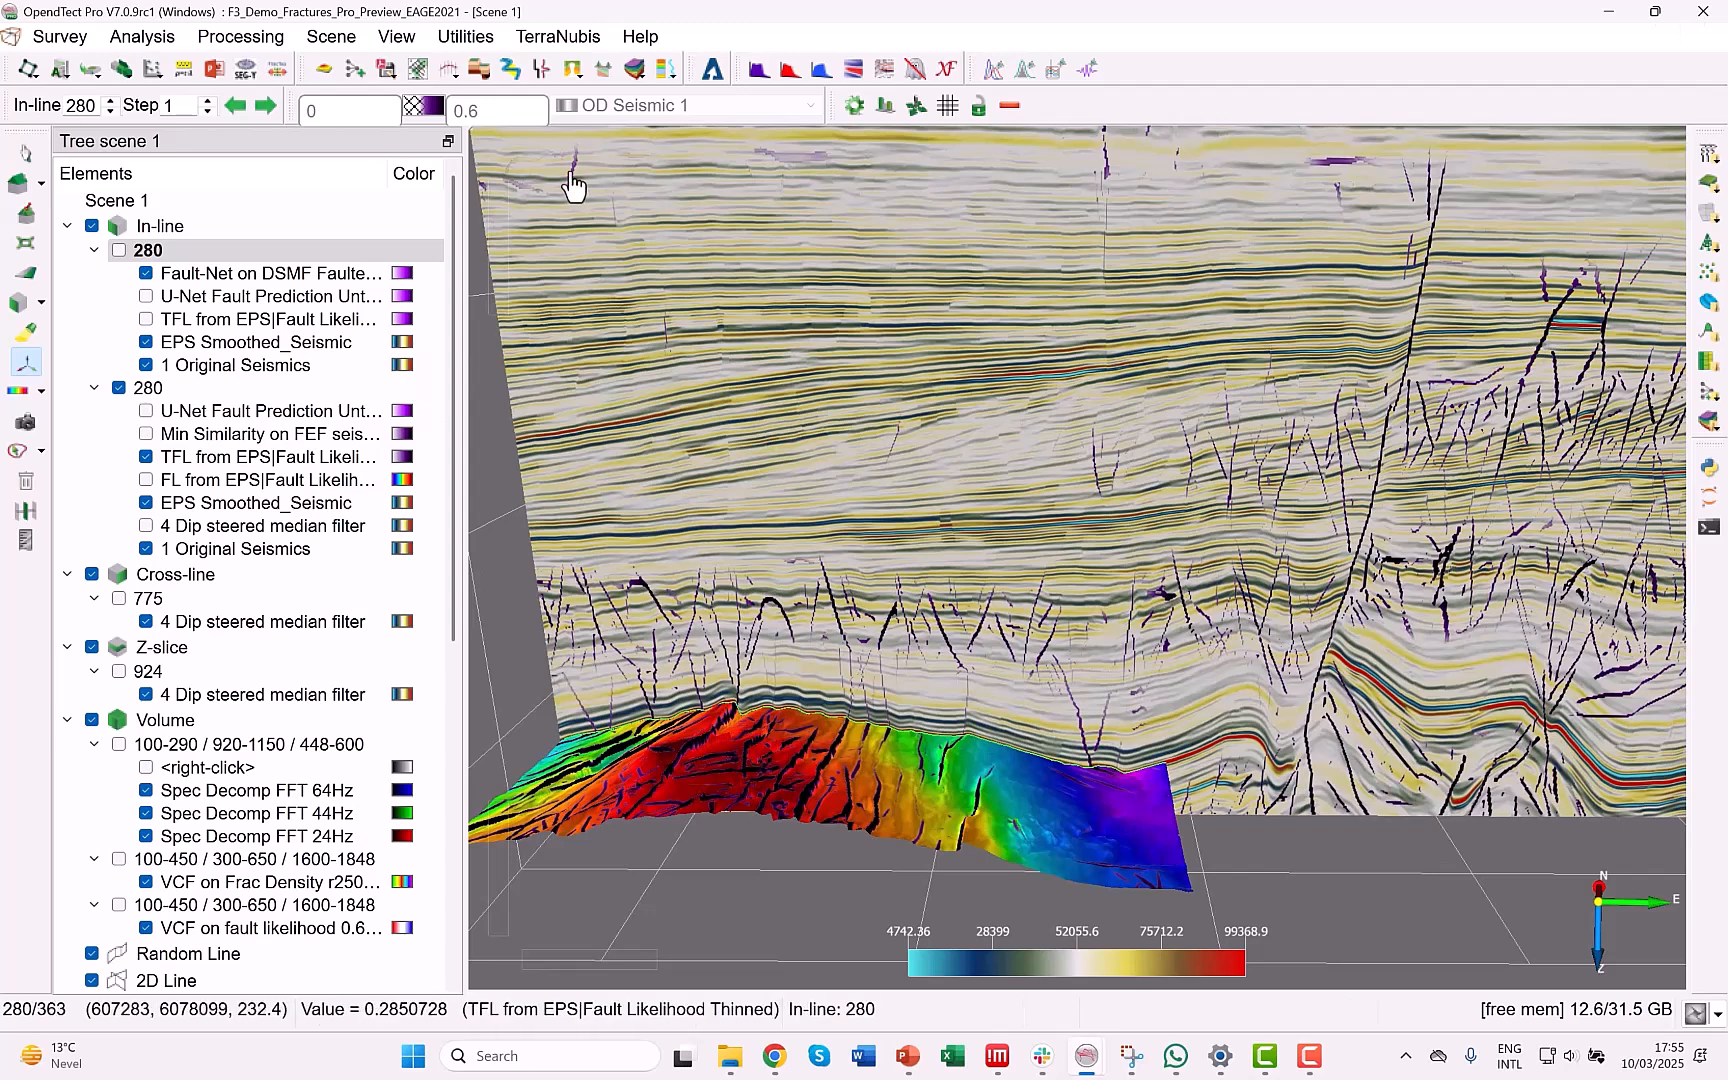
# Open the 3D Faults and Fractures Control Center and review its available attributes, filters, plane tools and general utilities.
pyautogui.click(477, 72)
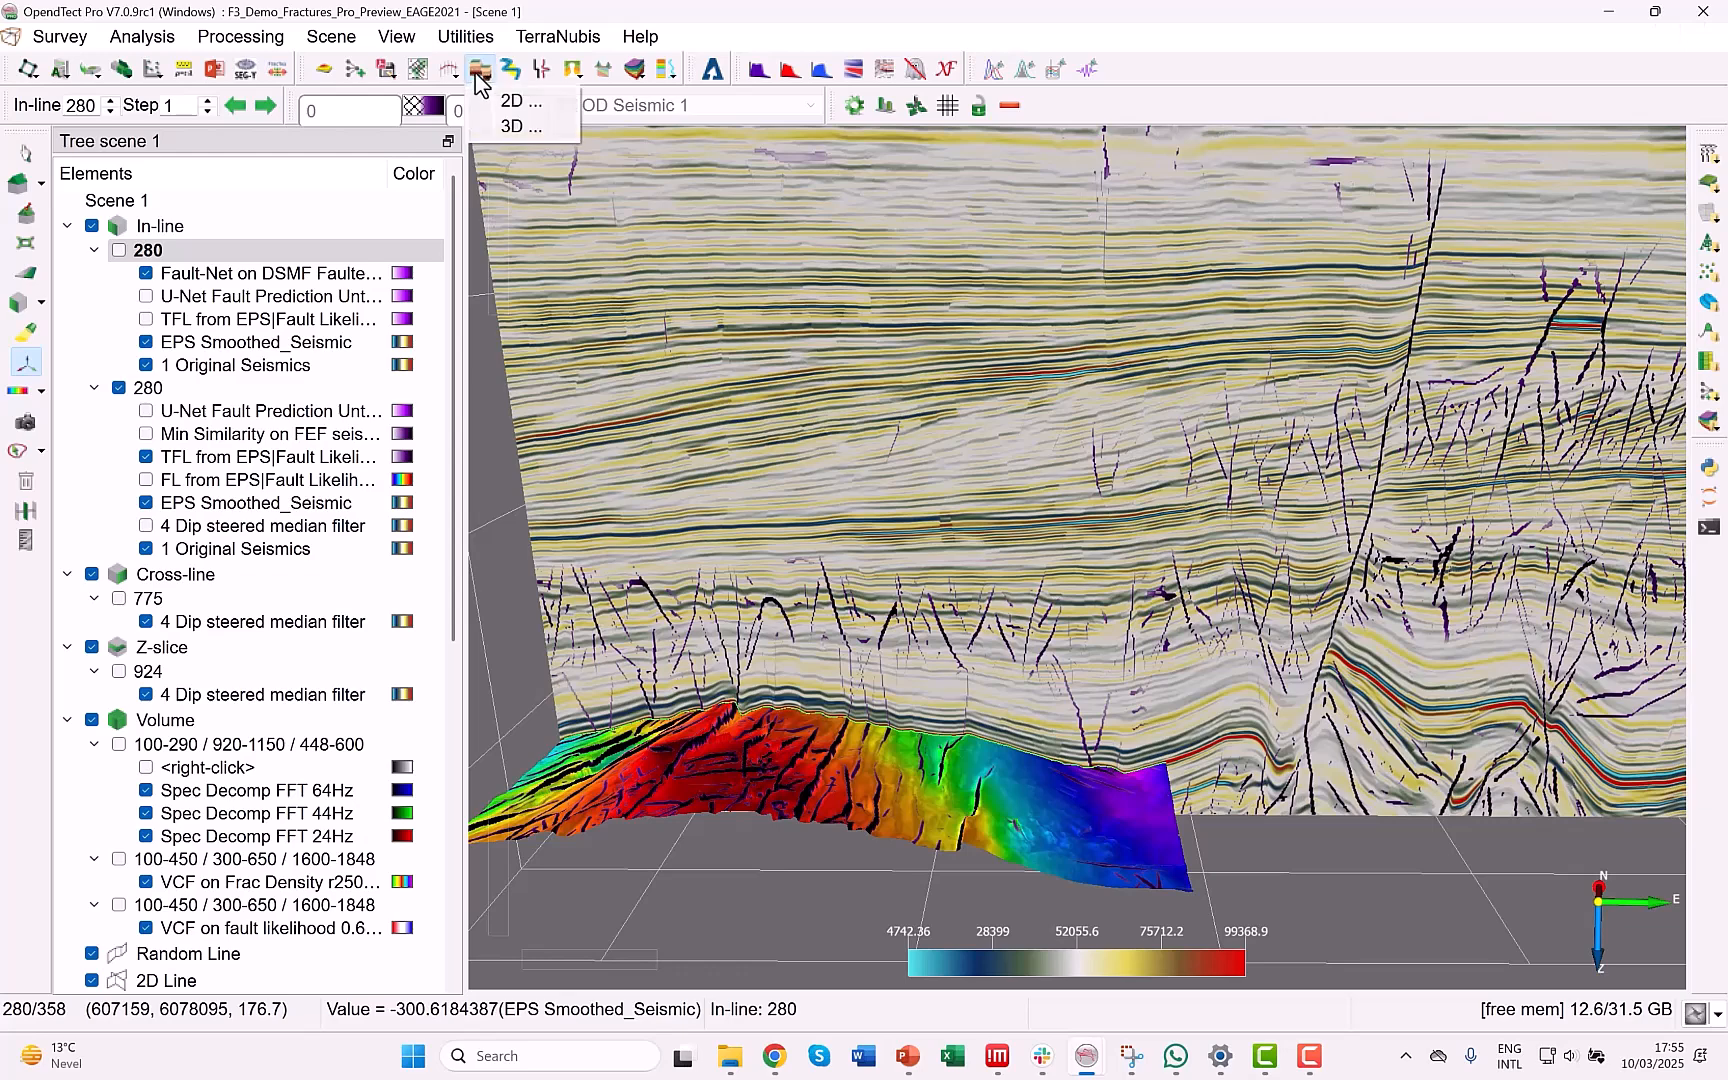
pyautogui.click(524, 124)
pyautogui.click(318, 252)
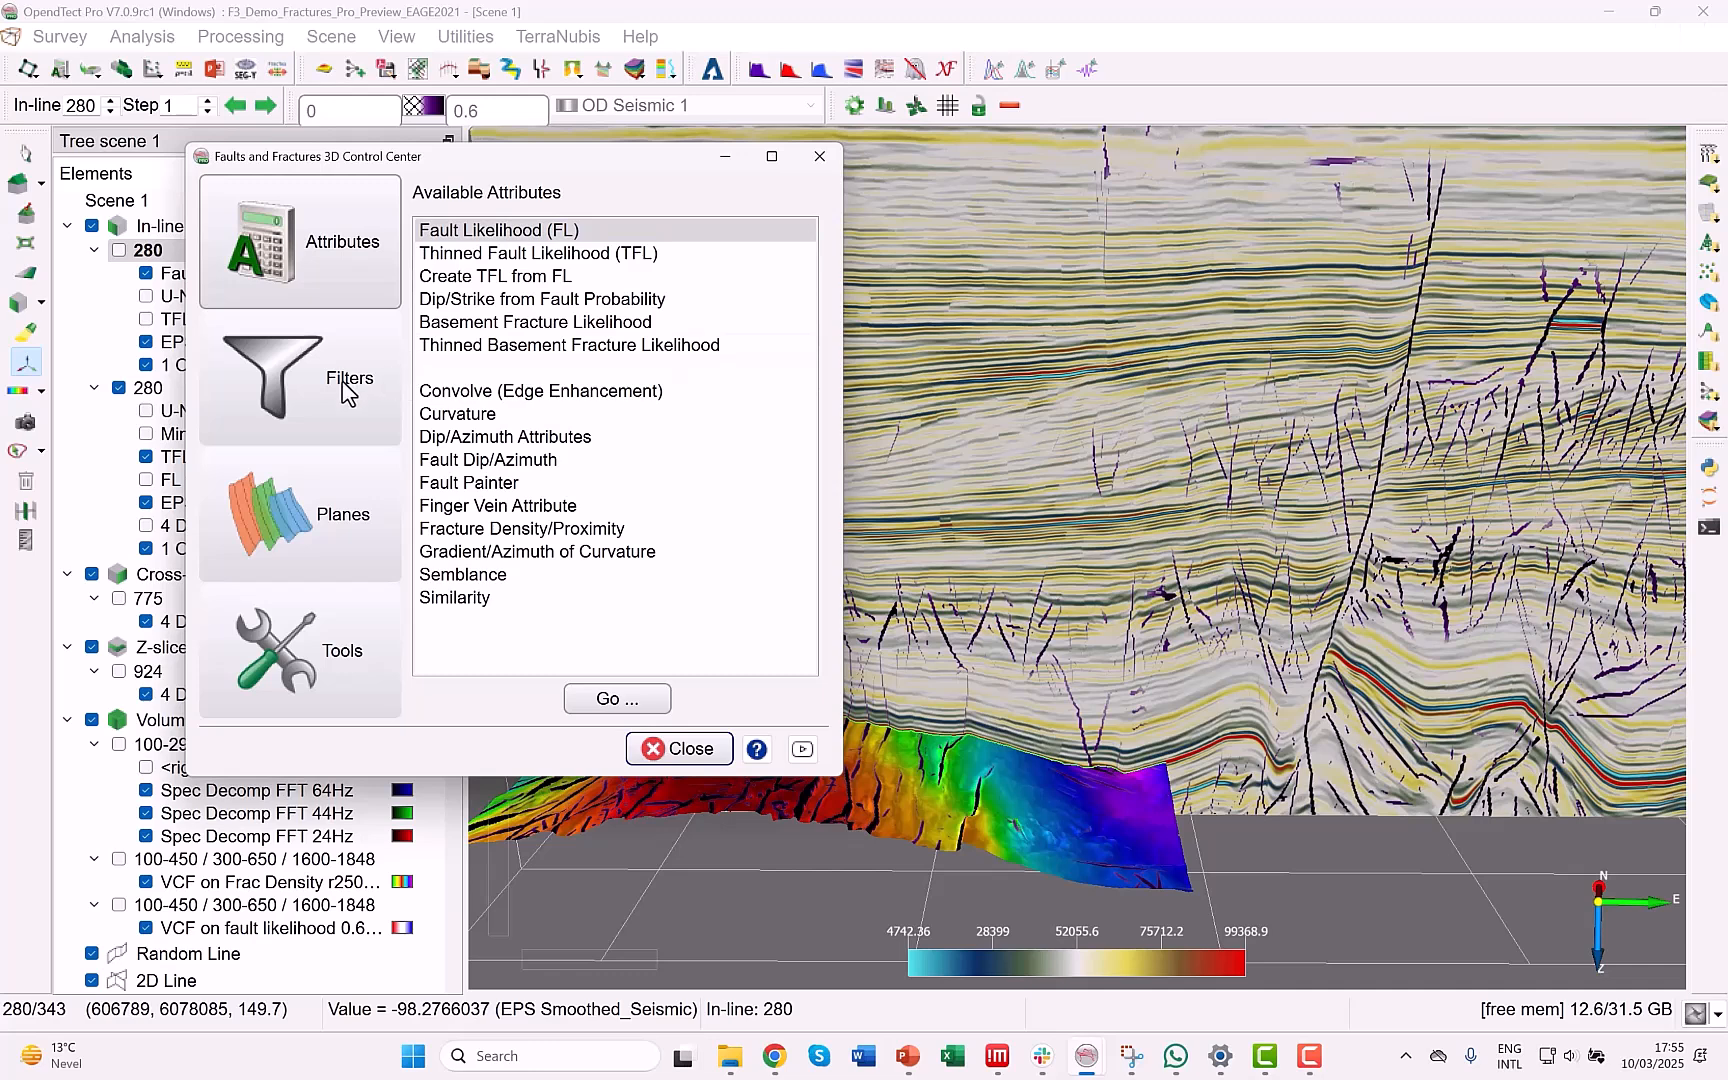
pyautogui.click(342, 394)
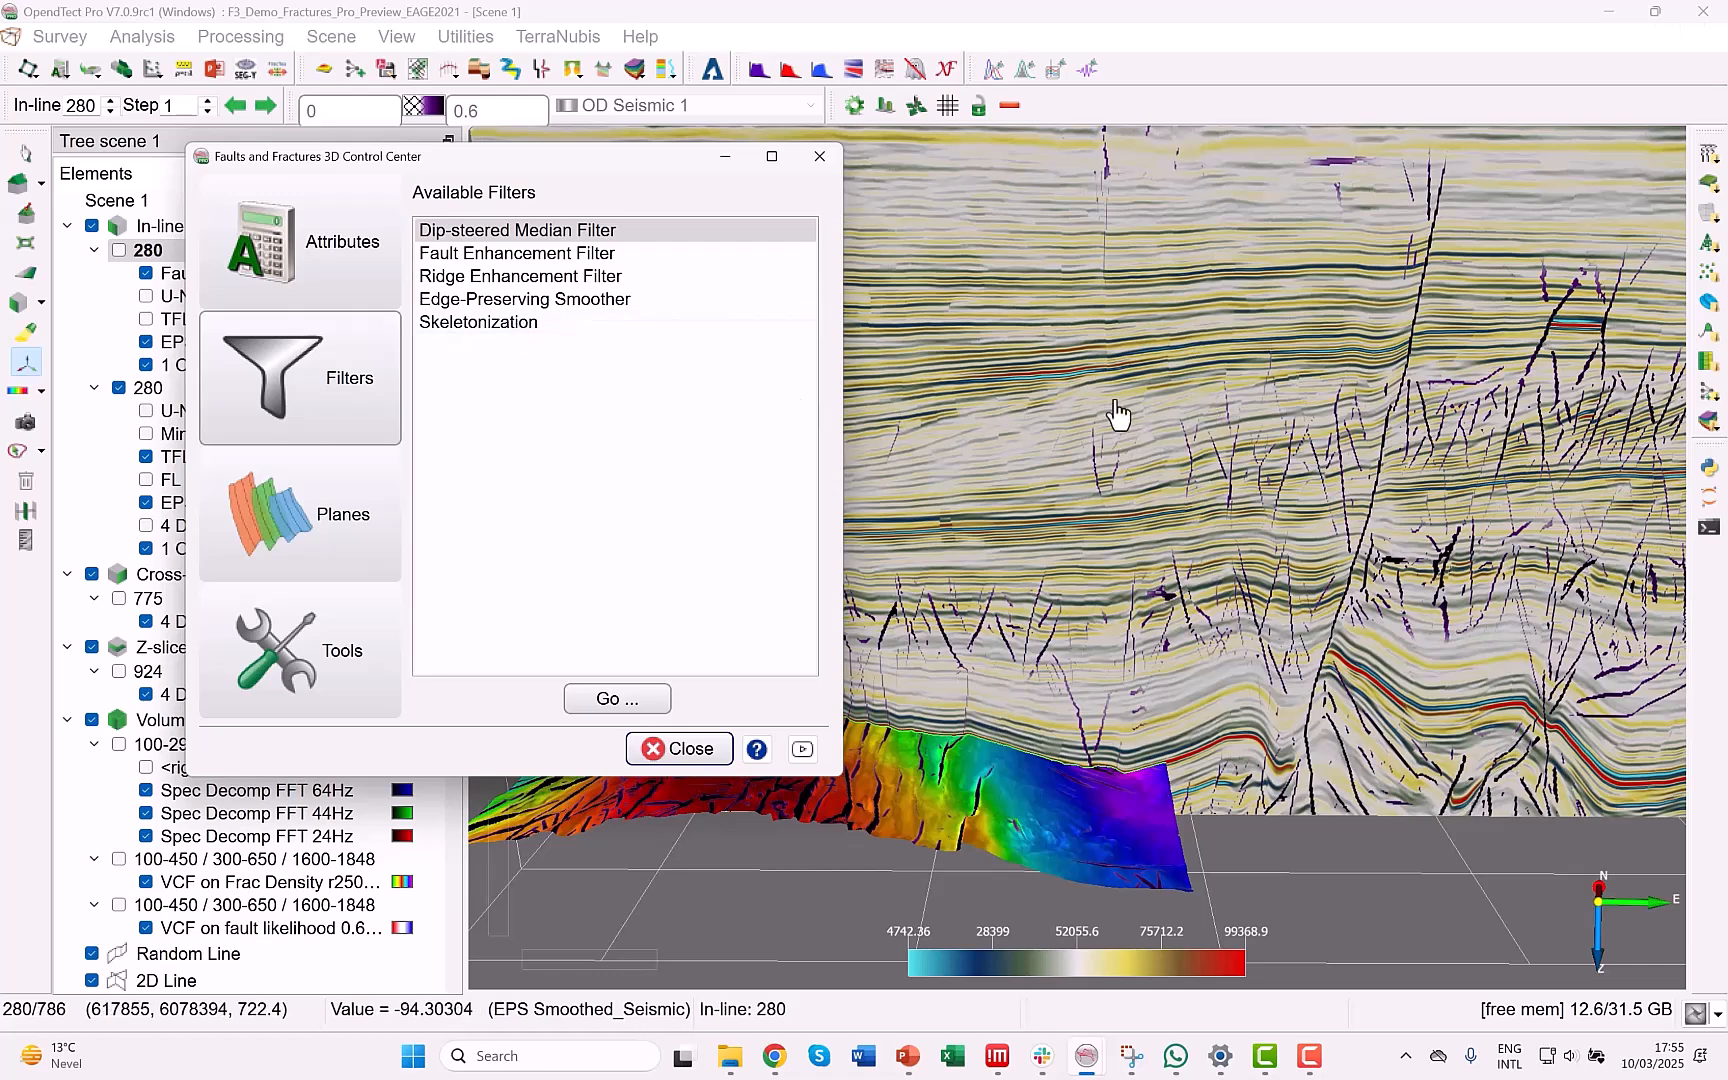
pyautogui.click(330, 538)
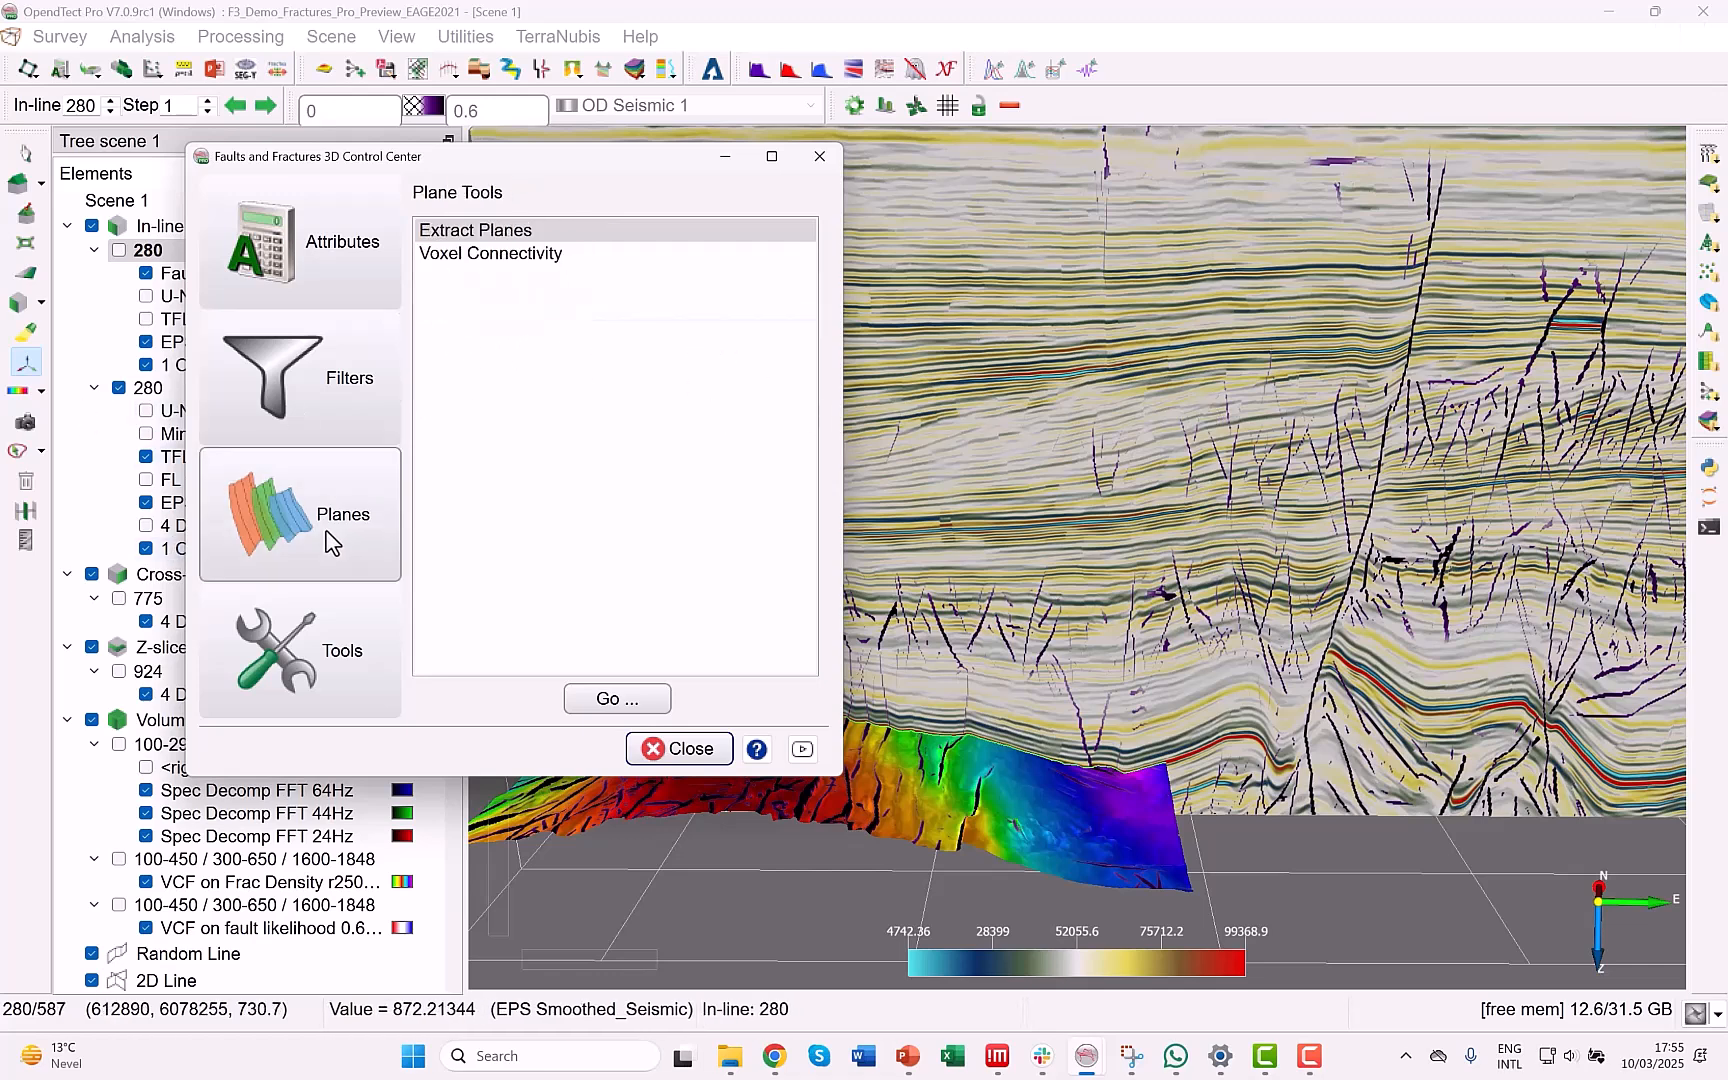
pyautogui.click(305, 683)
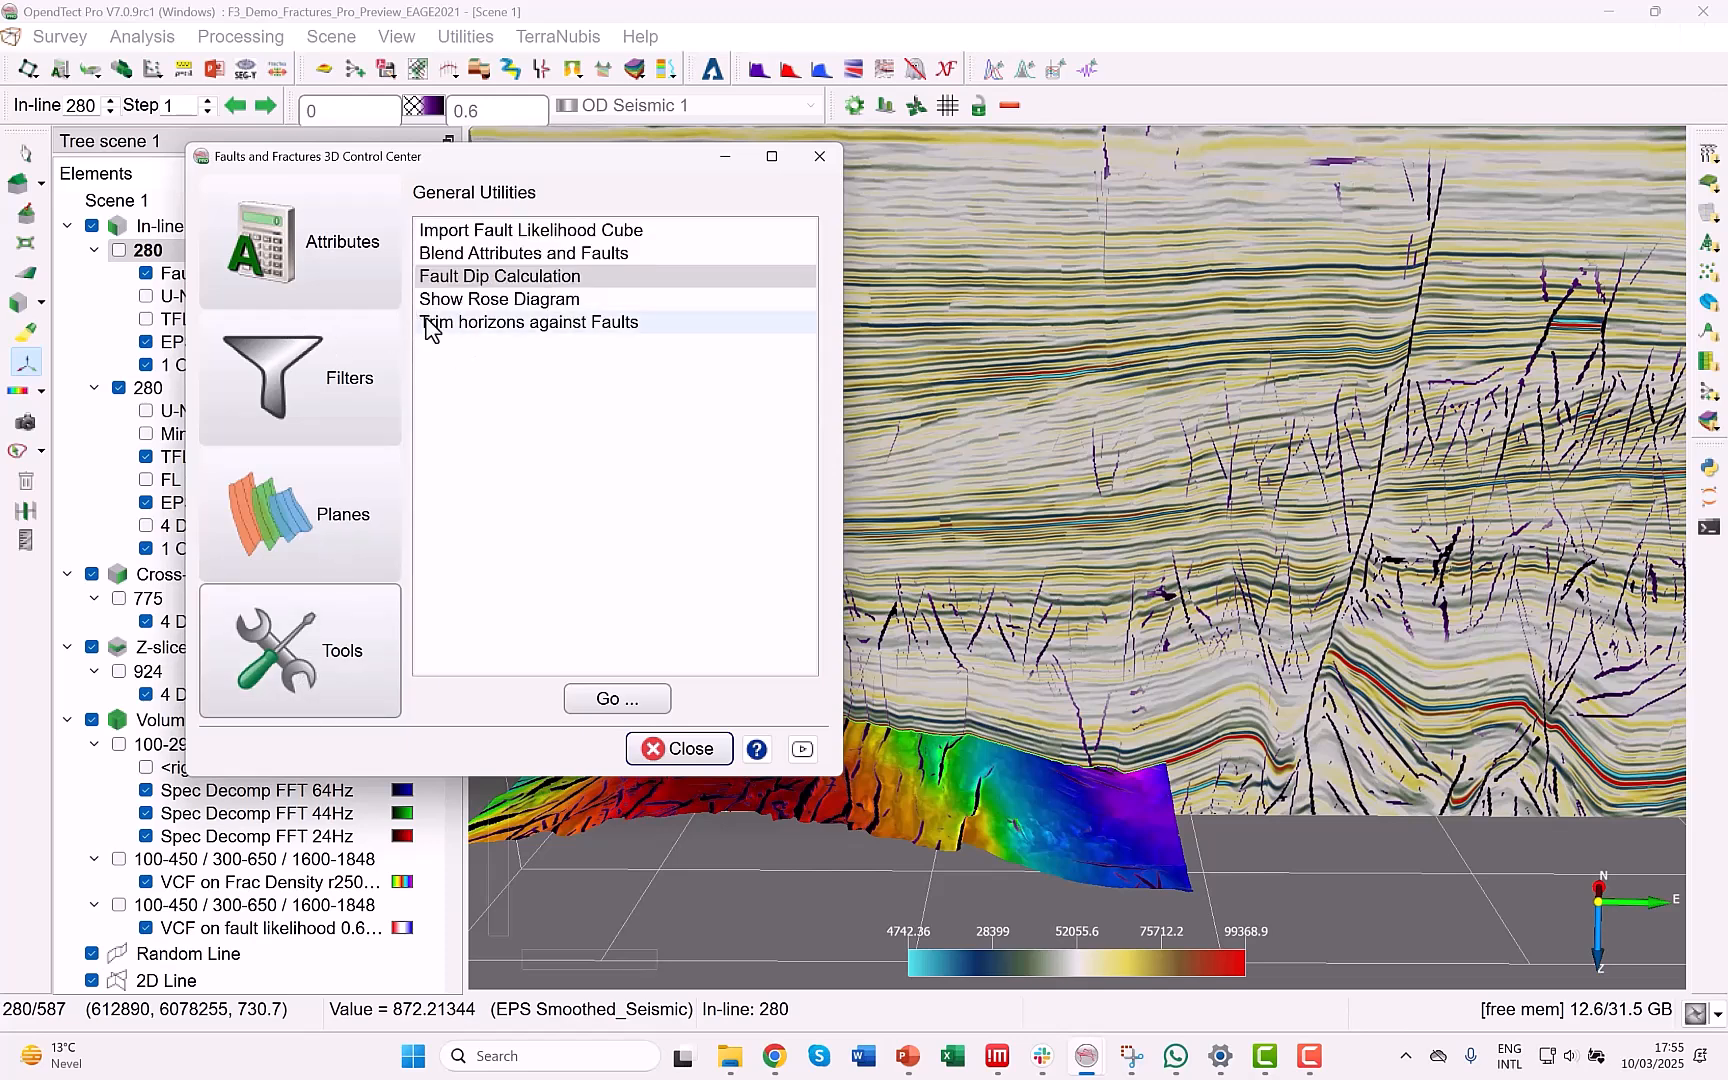
pyautogui.click(316, 254)
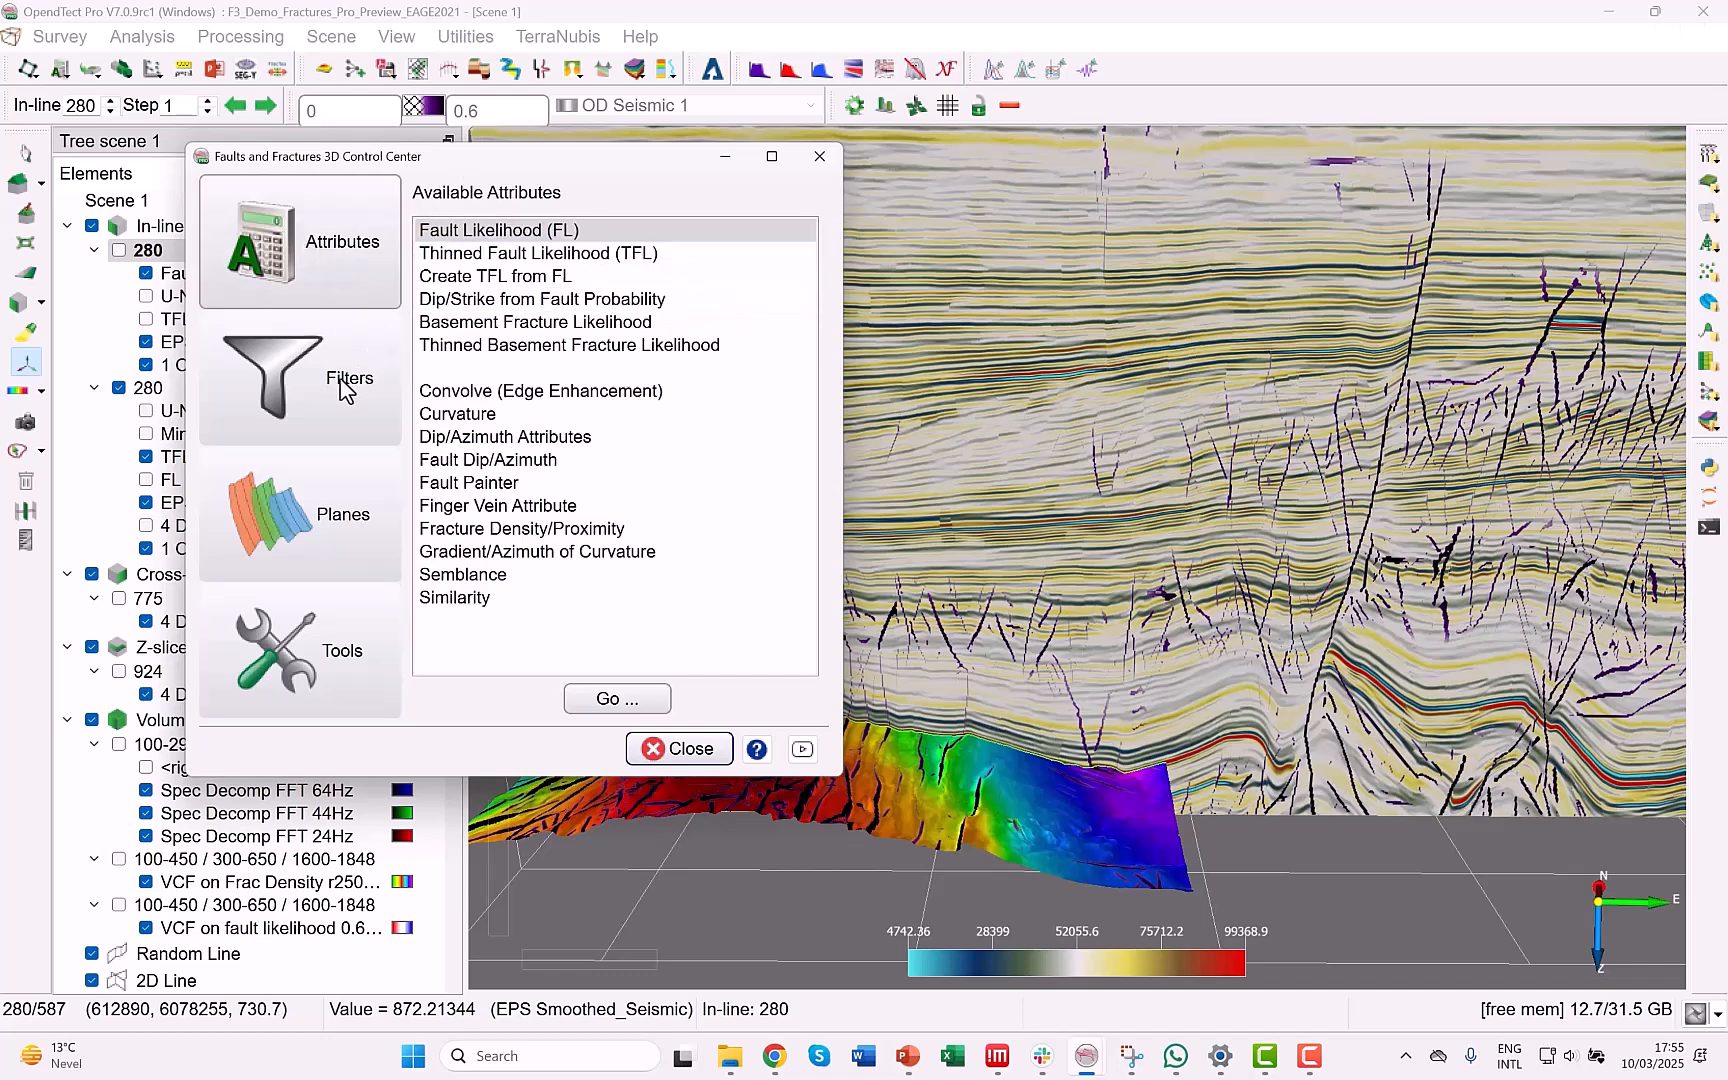
pyautogui.click(343, 390)
# Hide the Base Tertiary horizon and the TFL and EPS Smoothed_Seismic layers on the visible in-line 280, leaving 1 Original Seismics displayed.
pyautogui.moveTo(505, 161); pyautogui.dragTo(605, 956)
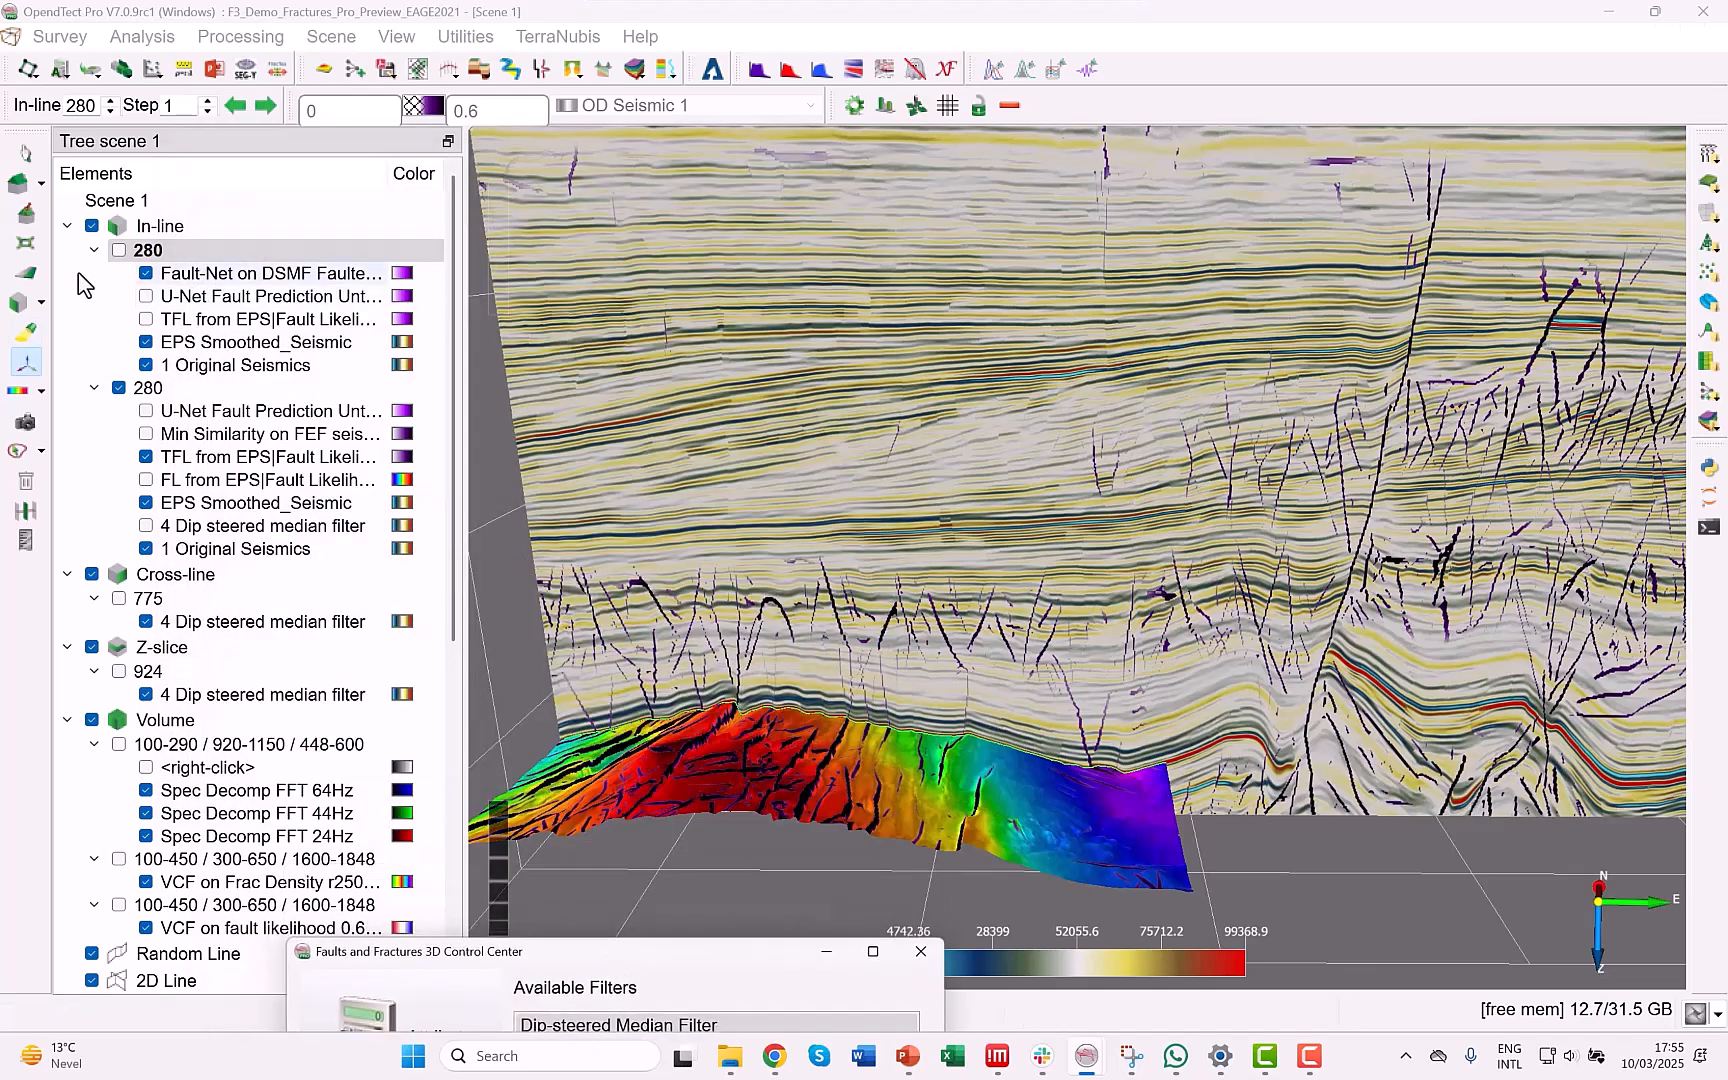
pyautogui.scroll(-4, 1415, 509)
pyautogui.scroll(4, 1230, 513)
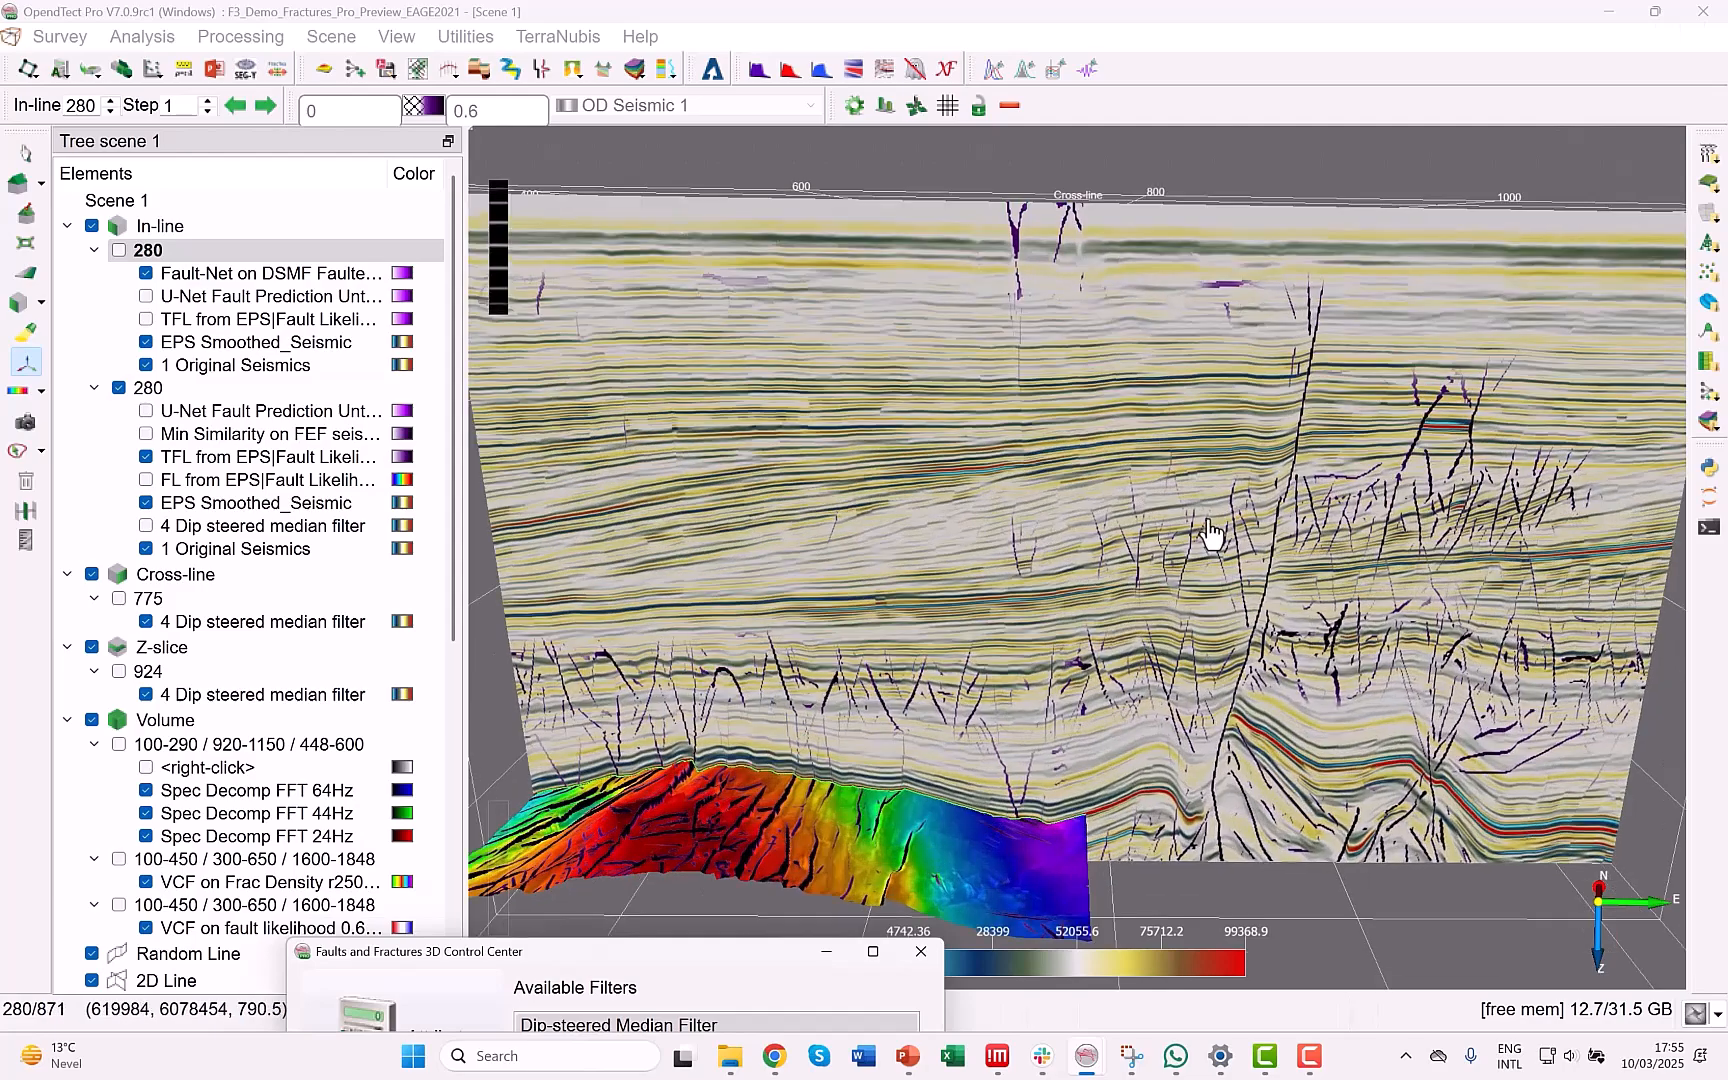
pyautogui.moveTo(1215, 538); pyautogui.dragTo(1311, 413)
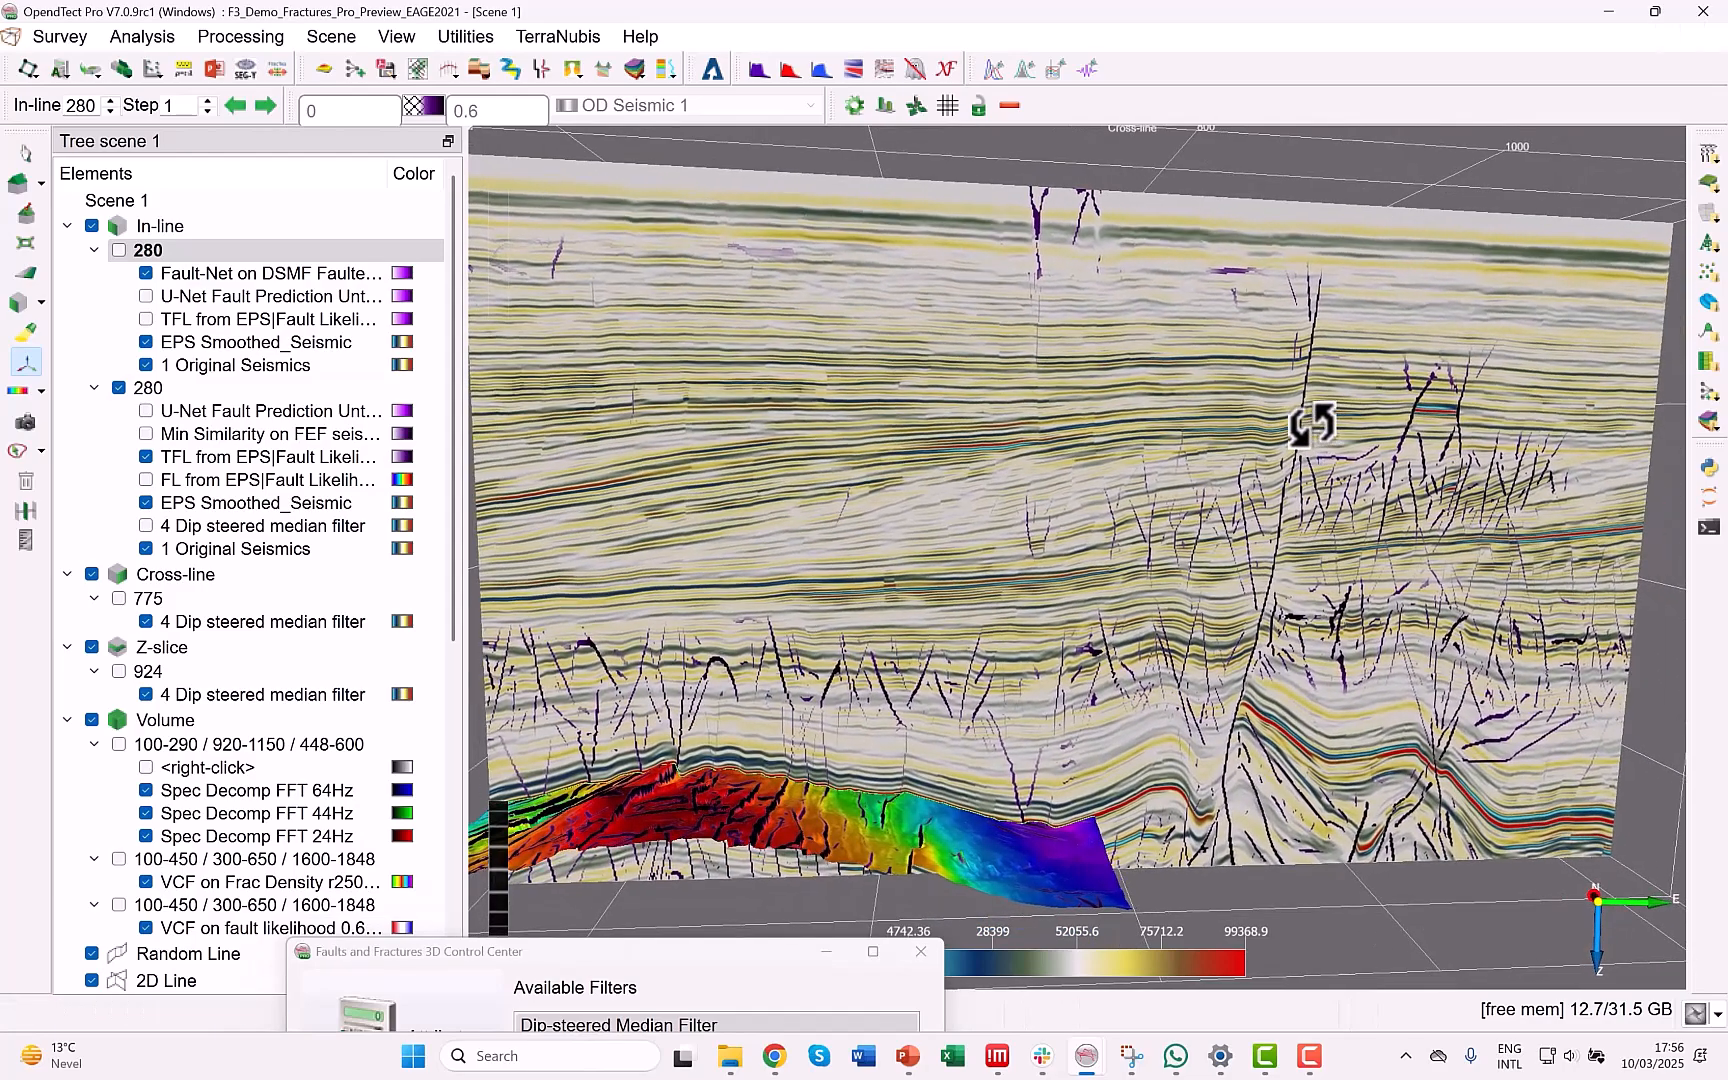
pyautogui.scroll(-3, 213, 800)
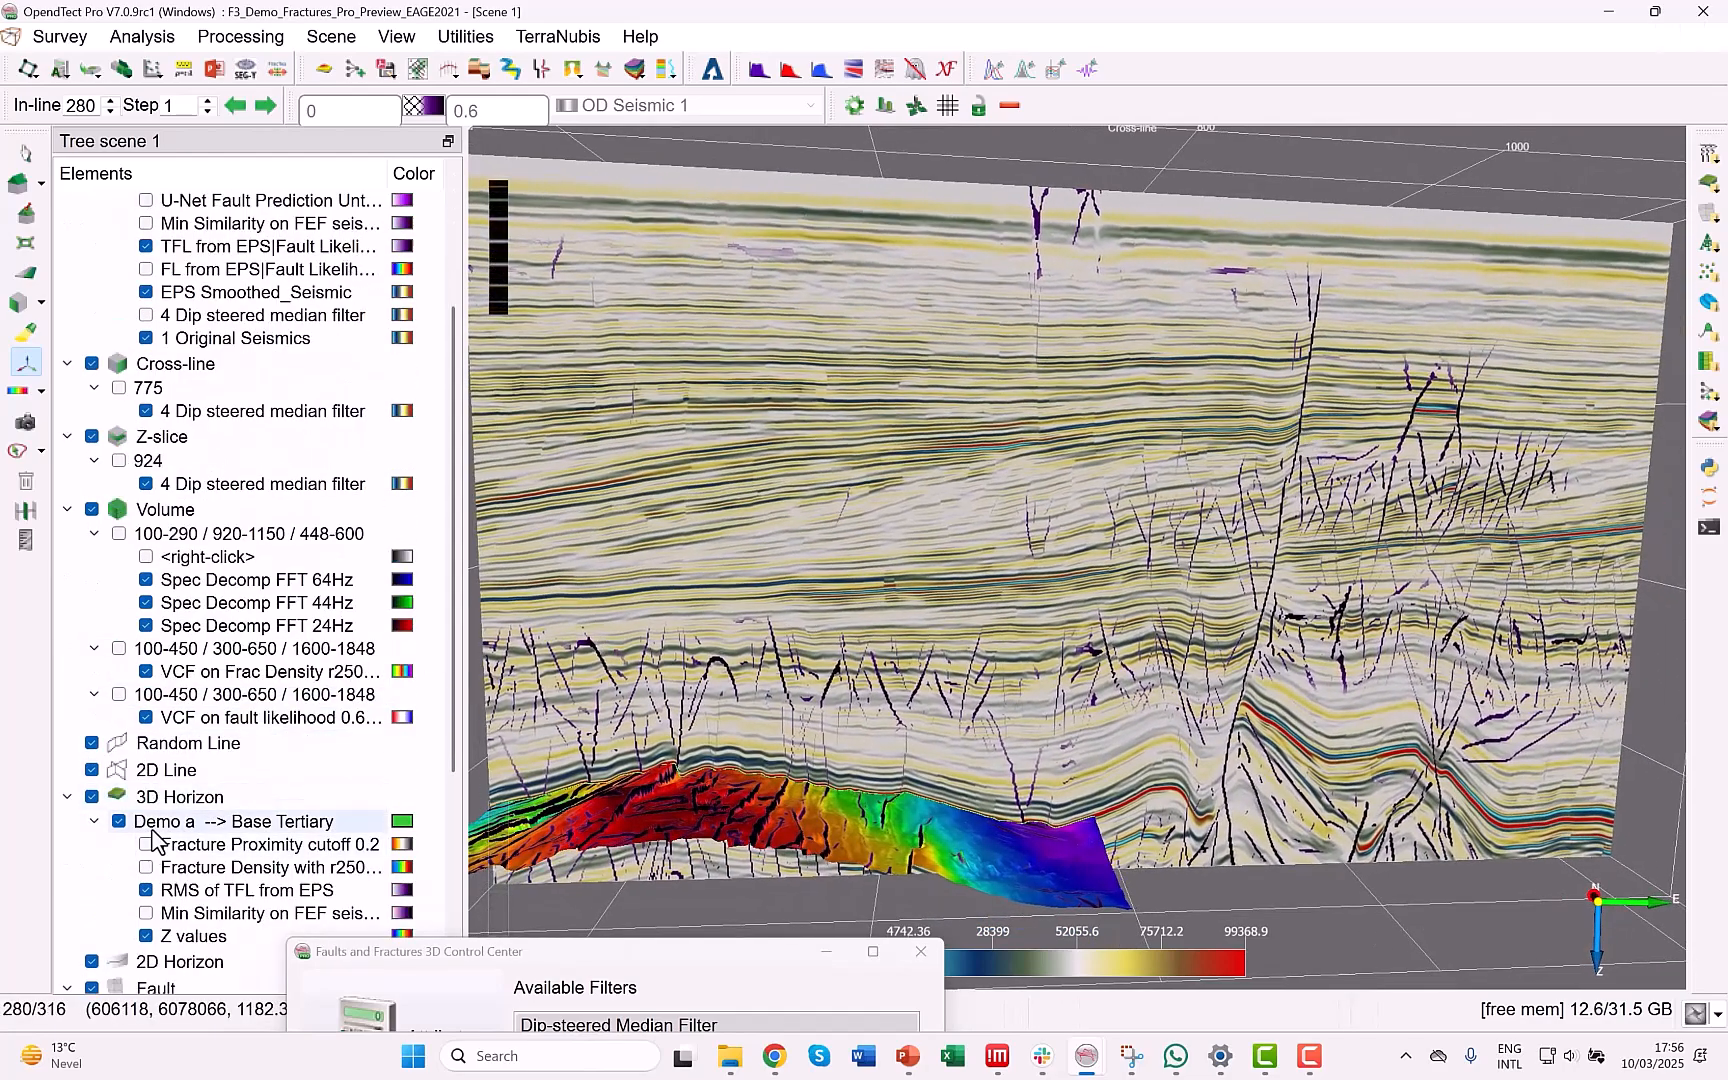
pyautogui.click(119, 821)
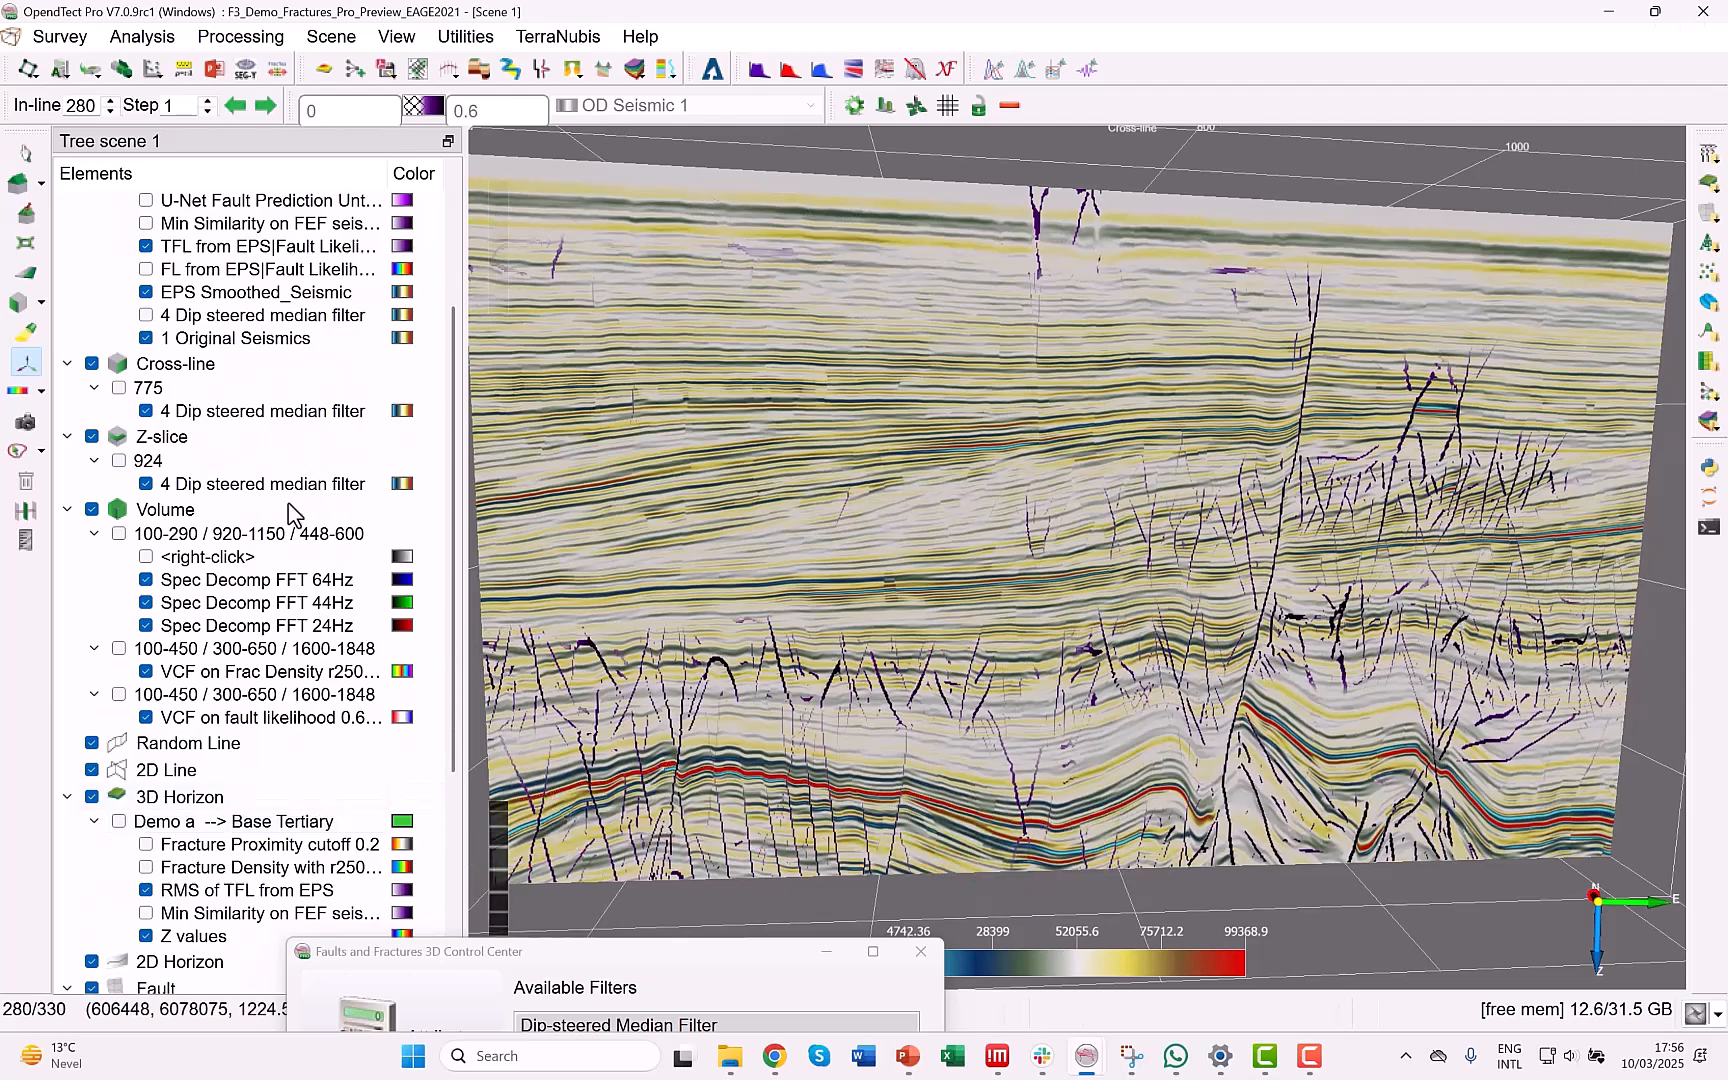
pyautogui.click(145, 247)
pyautogui.click(145, 292)
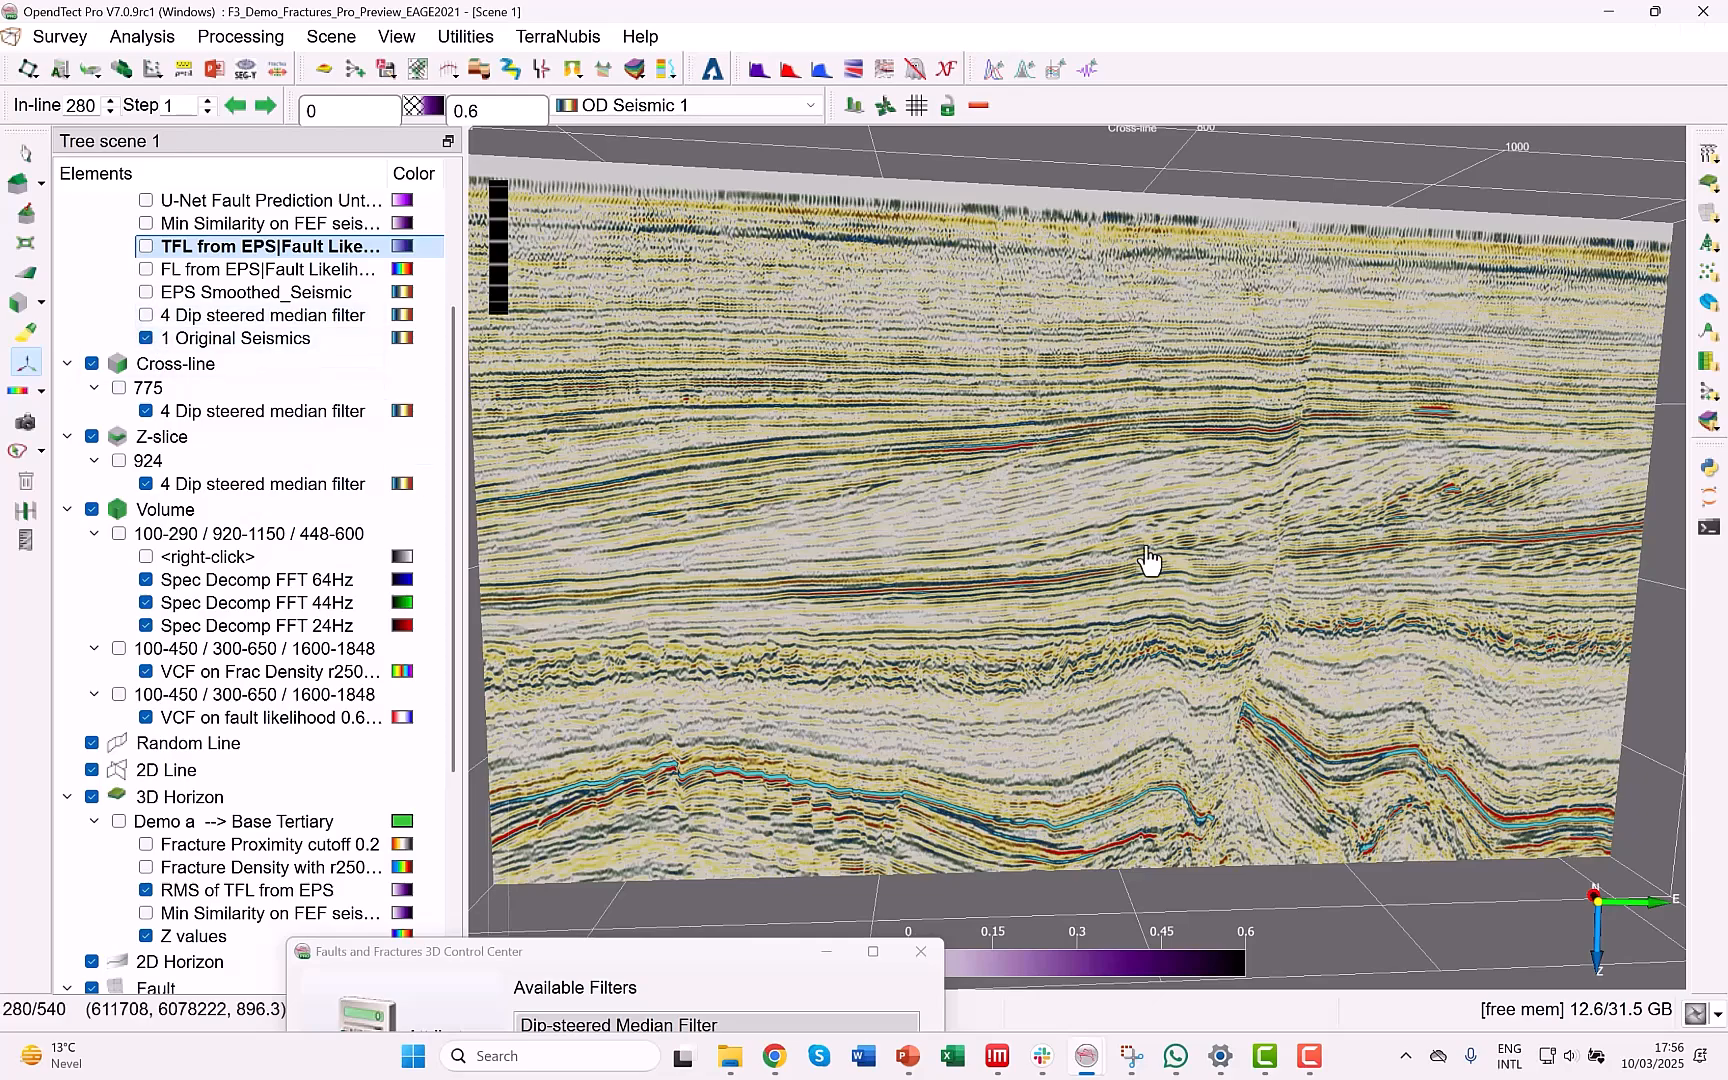
# Compare the 4 Dip steered median filter layer with the original seismics on in-line 280.
pyautogui.moveTo(1157, 532); pyautogui.dragTo(1107, 442)
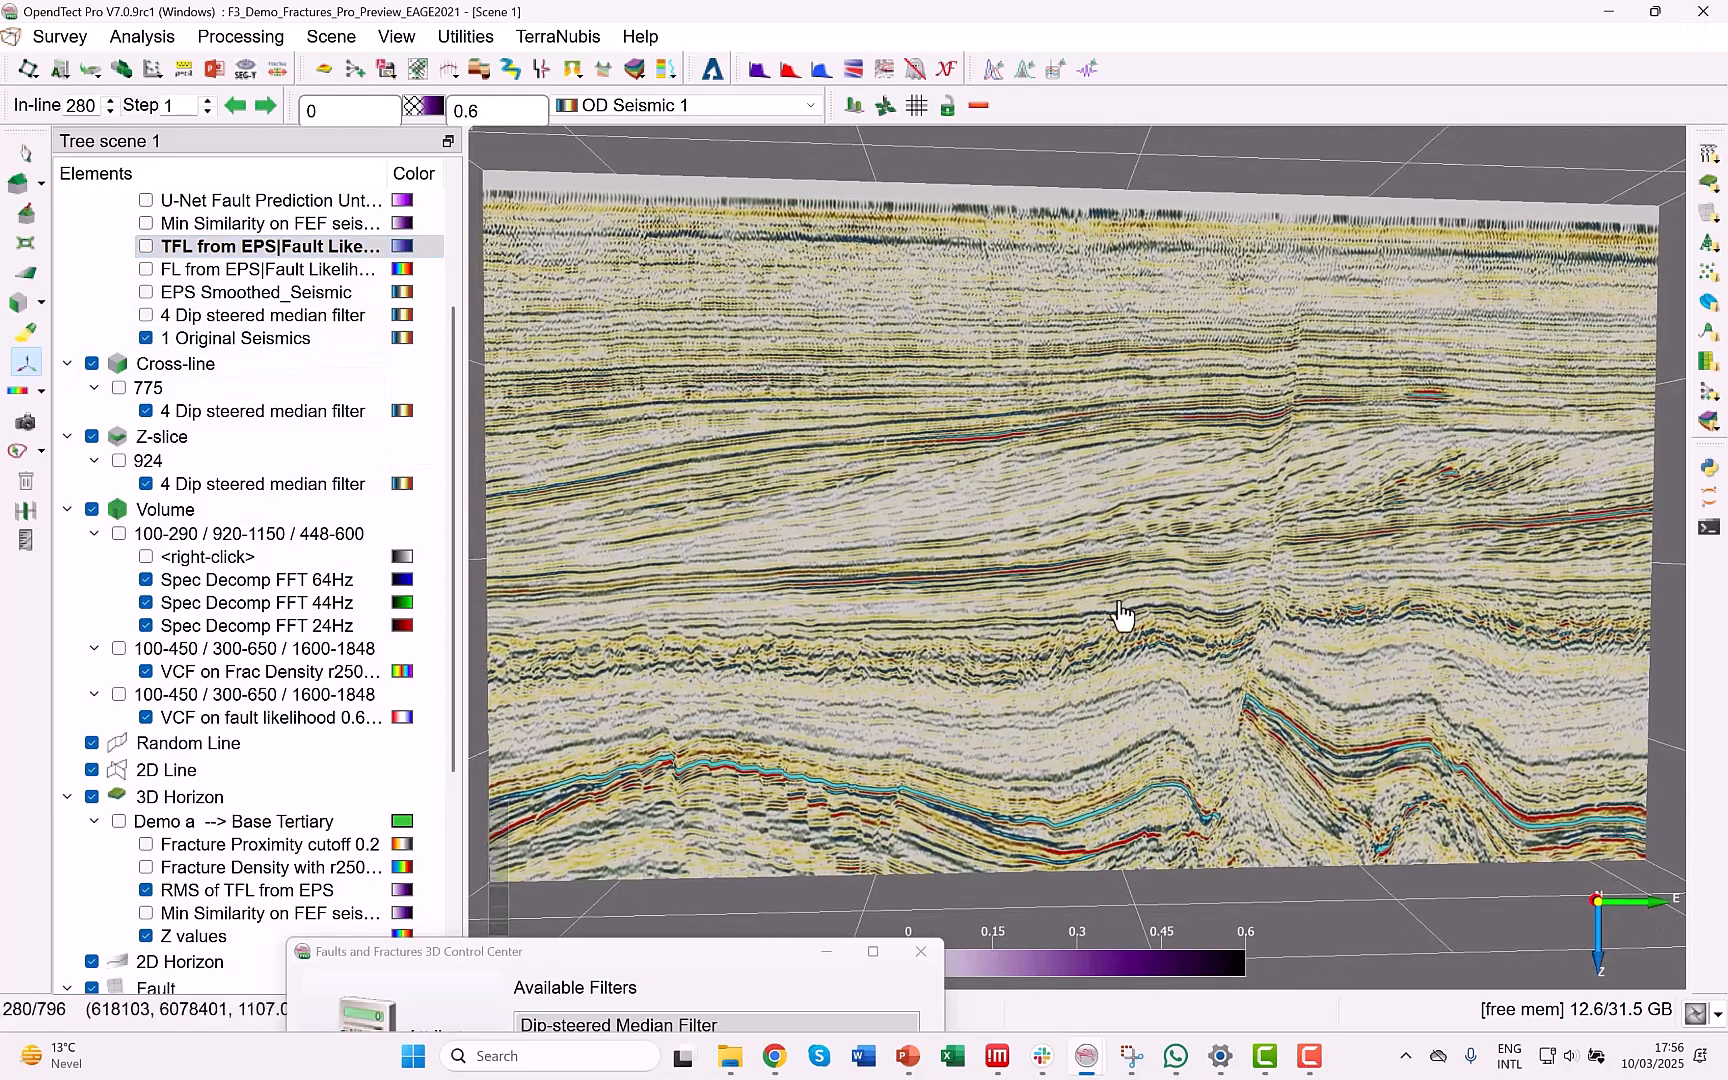
pyautogui.scroll(1, 1121, 611)
pyautogui.moveTo(1120, 598); pyautogui.dragTo(1107, 552, button='middle')
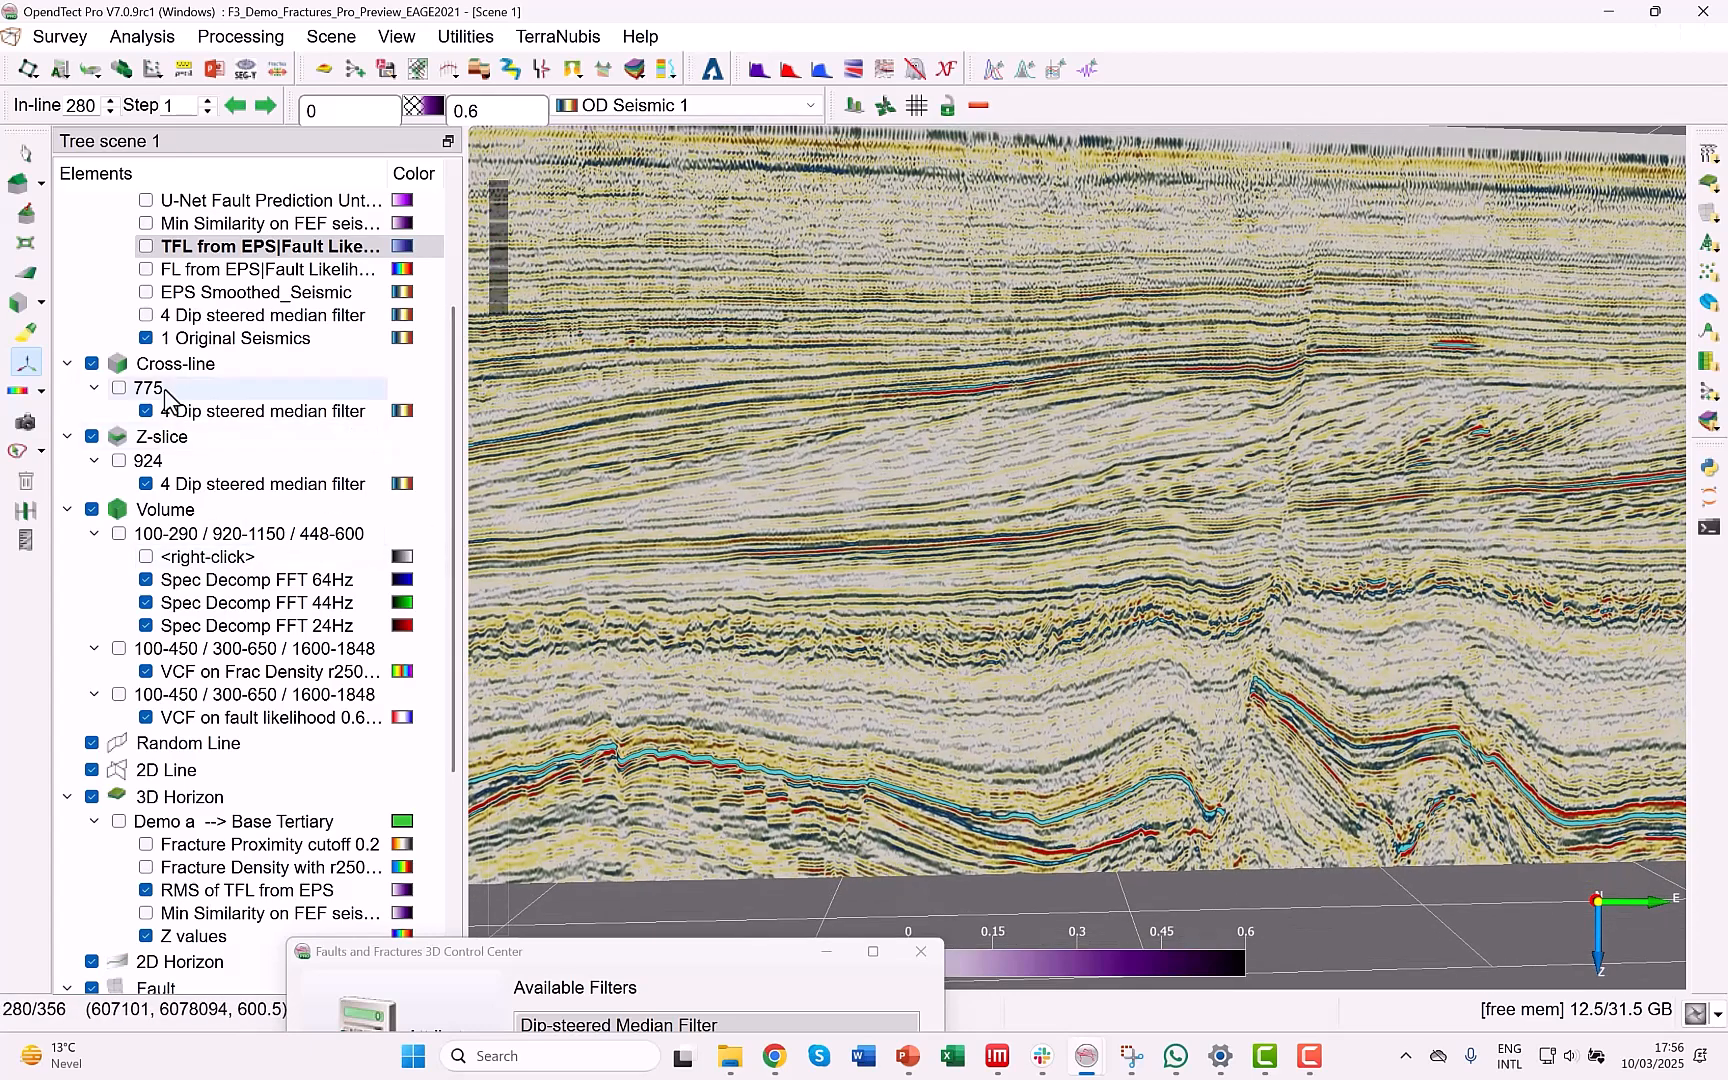
pyautogui.click(146, 316)
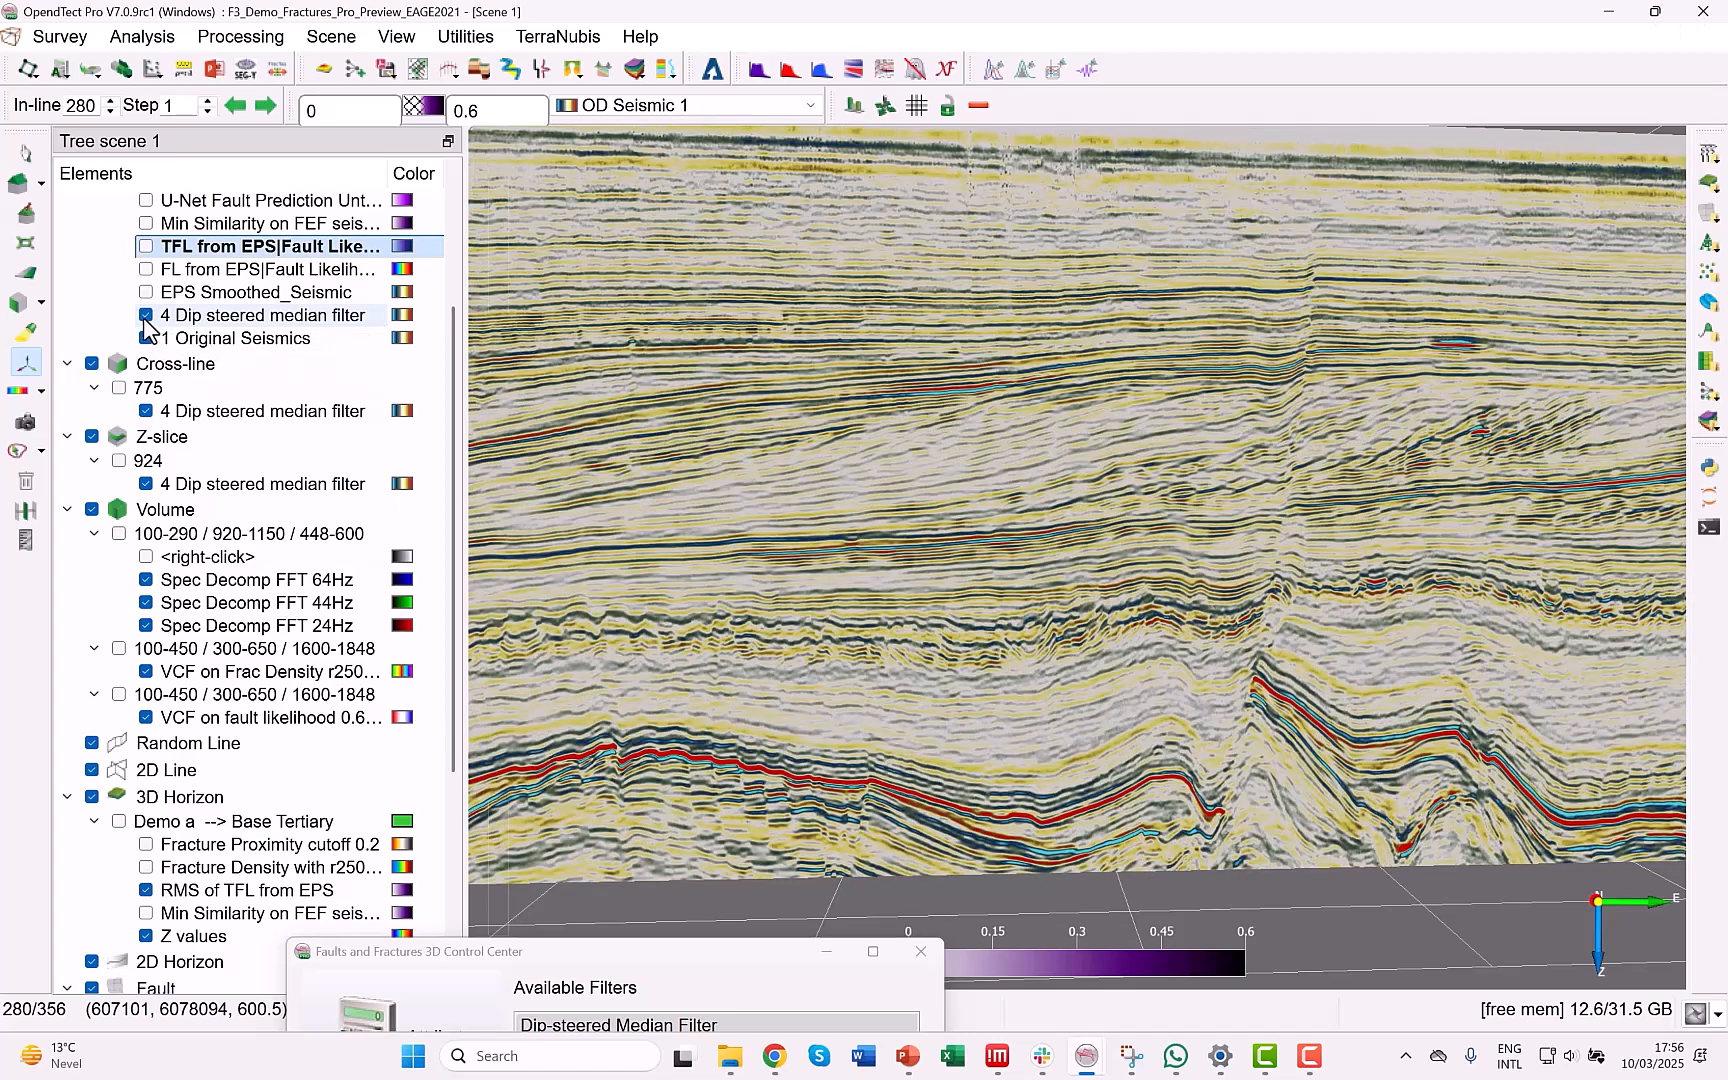
pyautogui.click(146, 316)
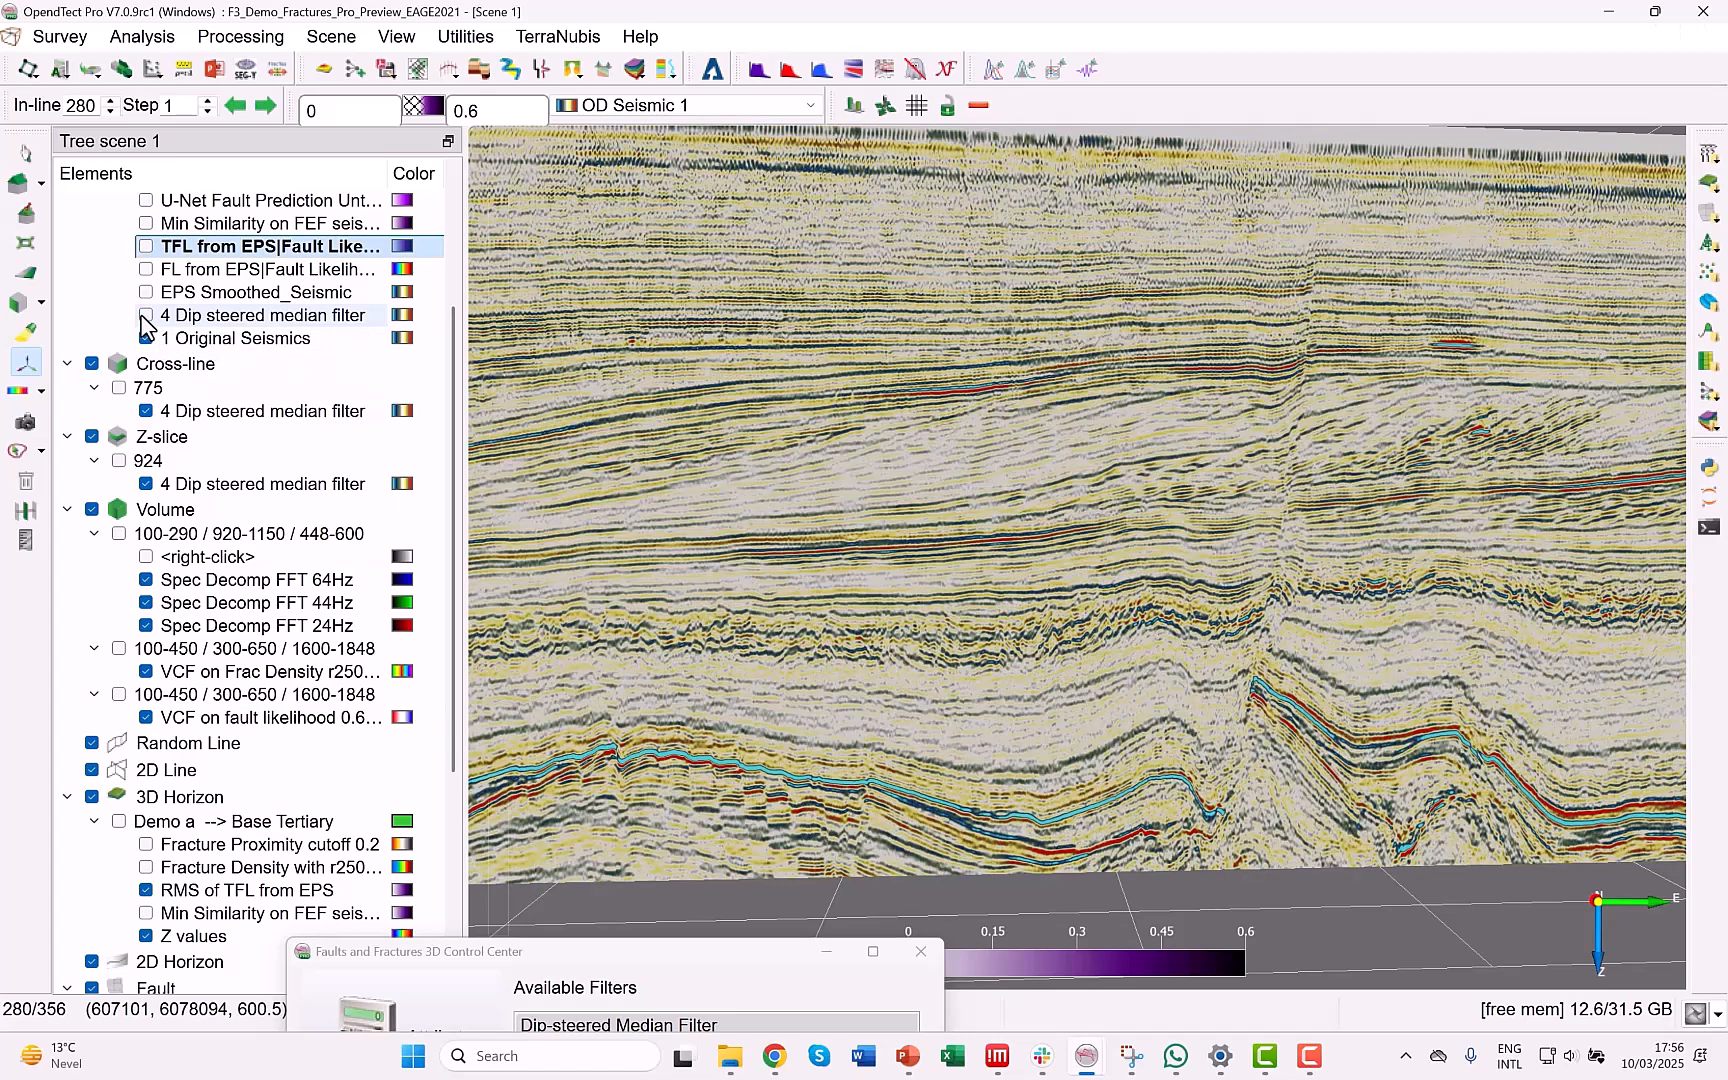
pyautogui.click(146, 316)
pyautogui.click(146, 316)
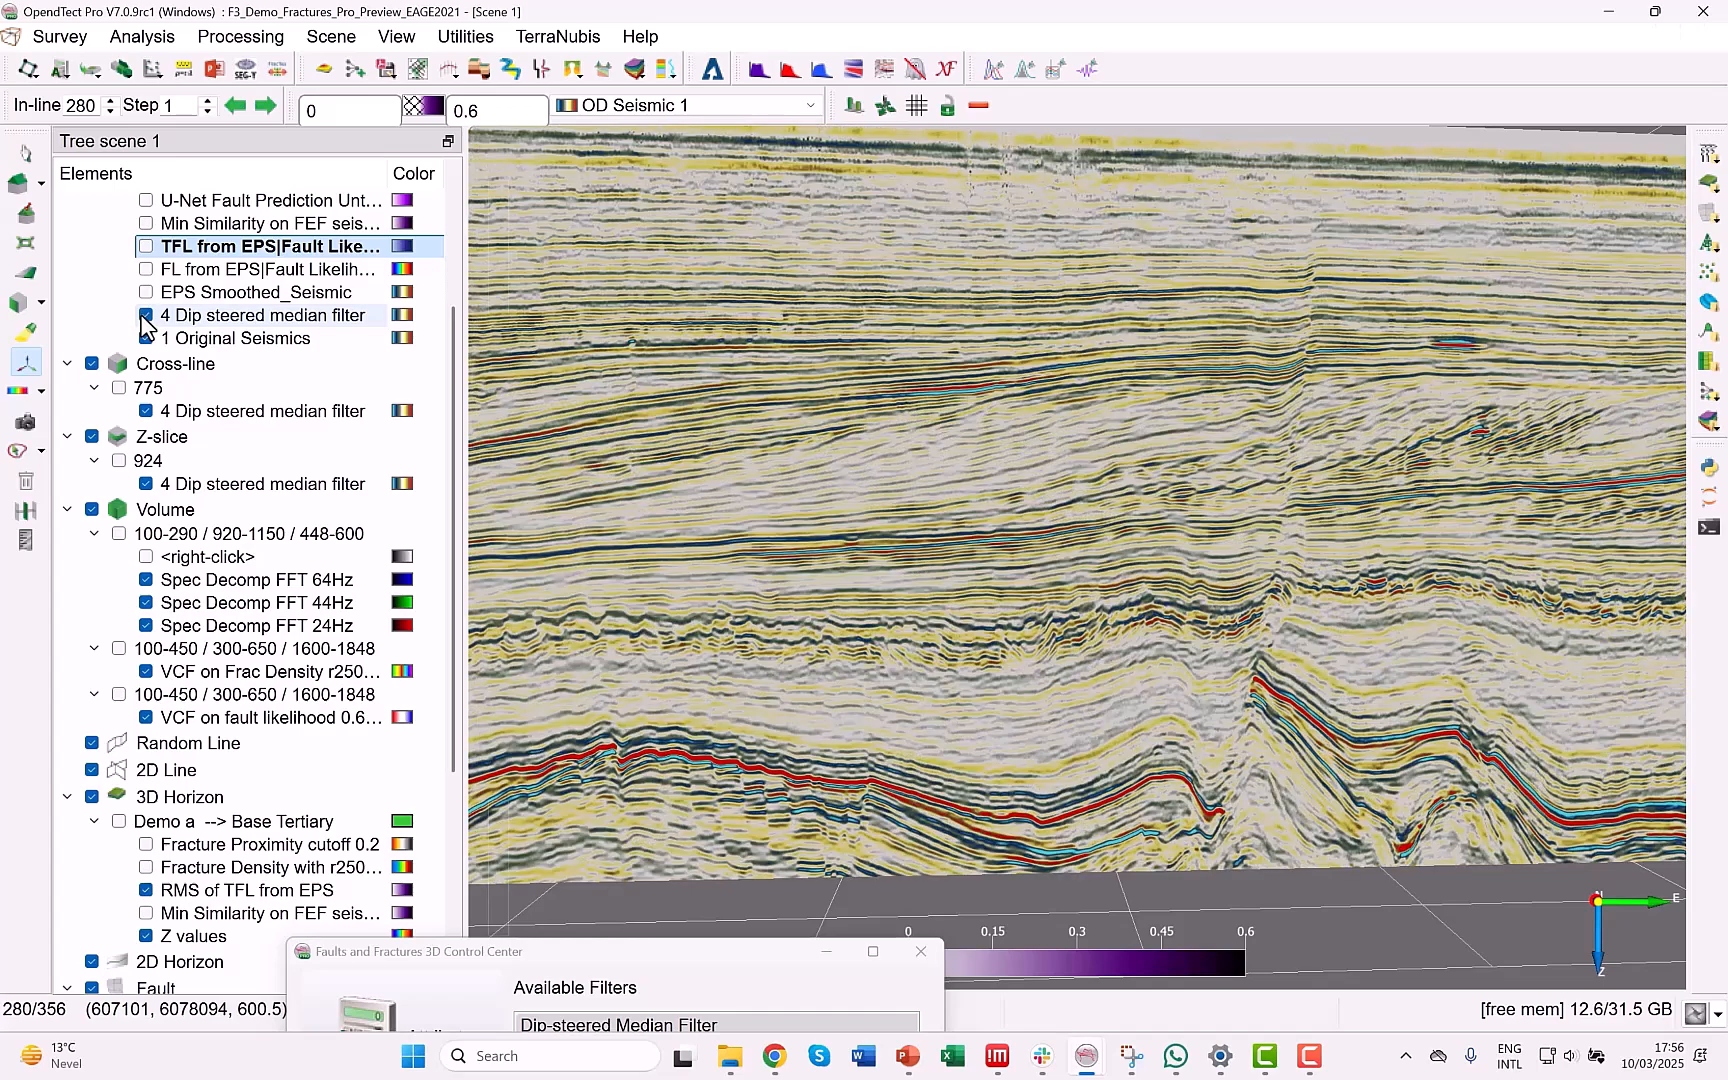
pyautogui.click(146, 316)
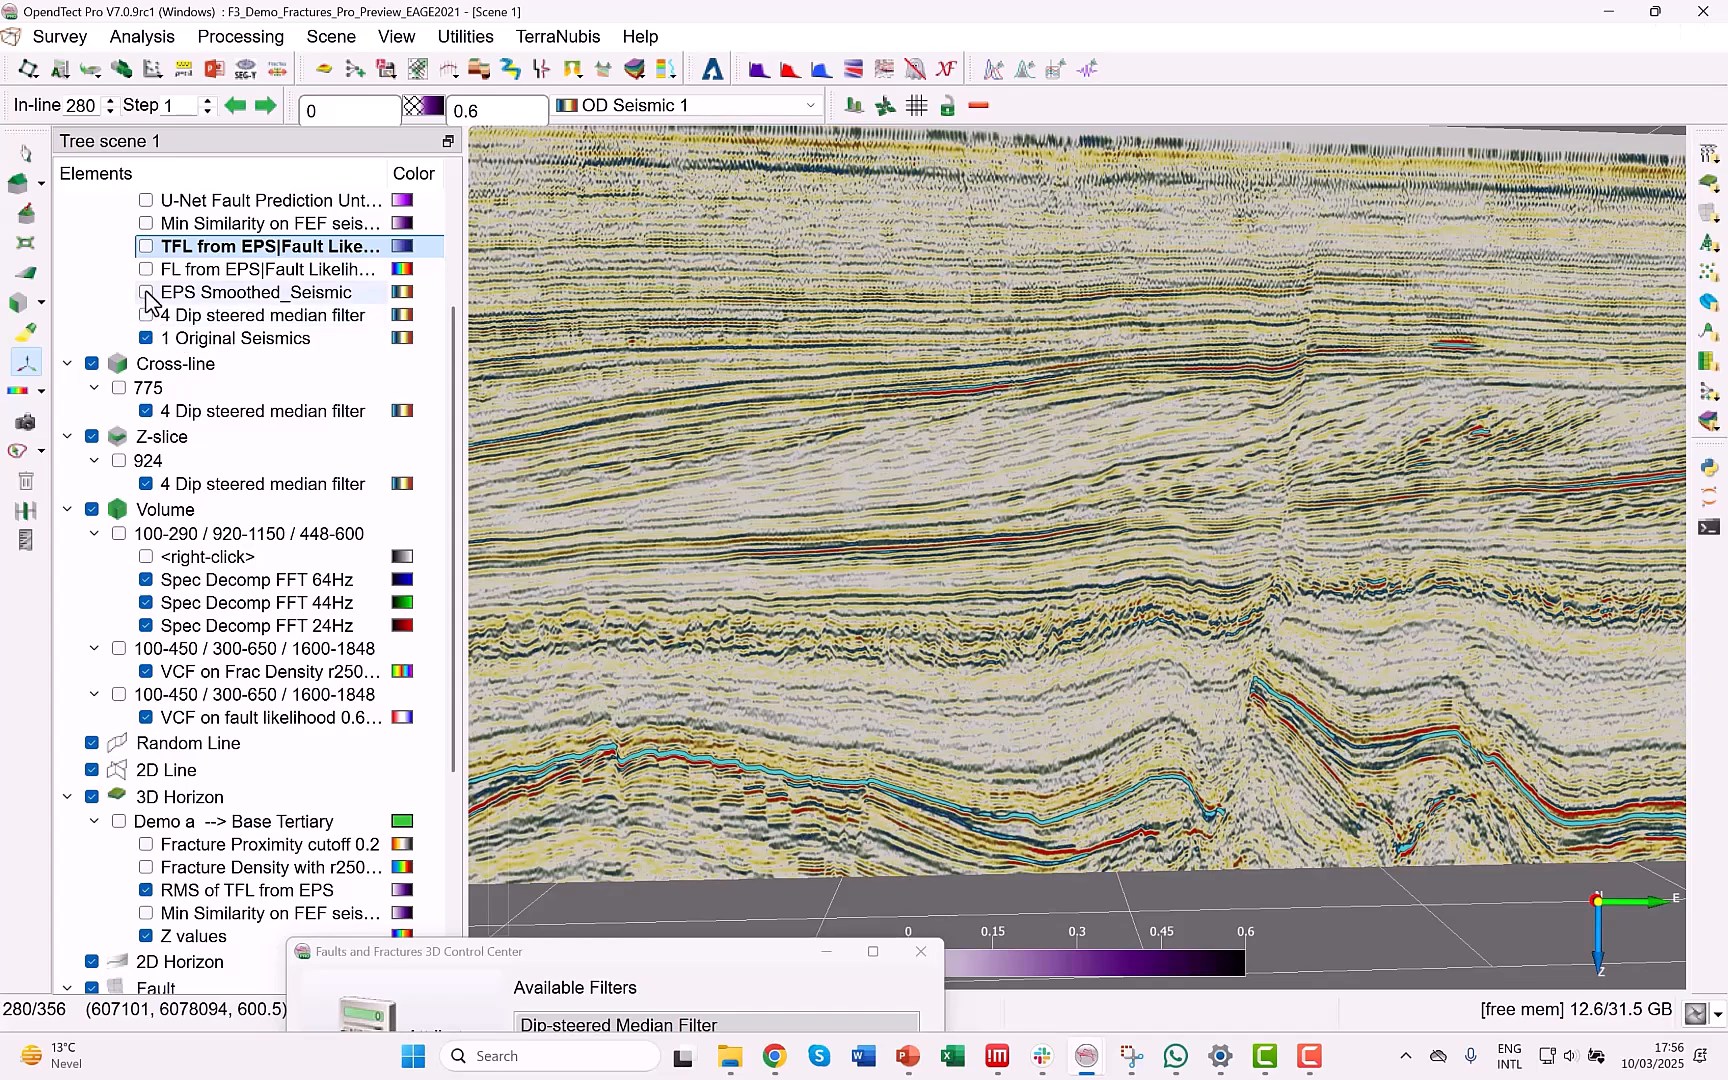
# Compare EPS Smoothed_Seismic with the original seismics on in-line 280, and leave it switched on with the FL from EPS layer displayed over it.
pyautogui.click(147, 293)
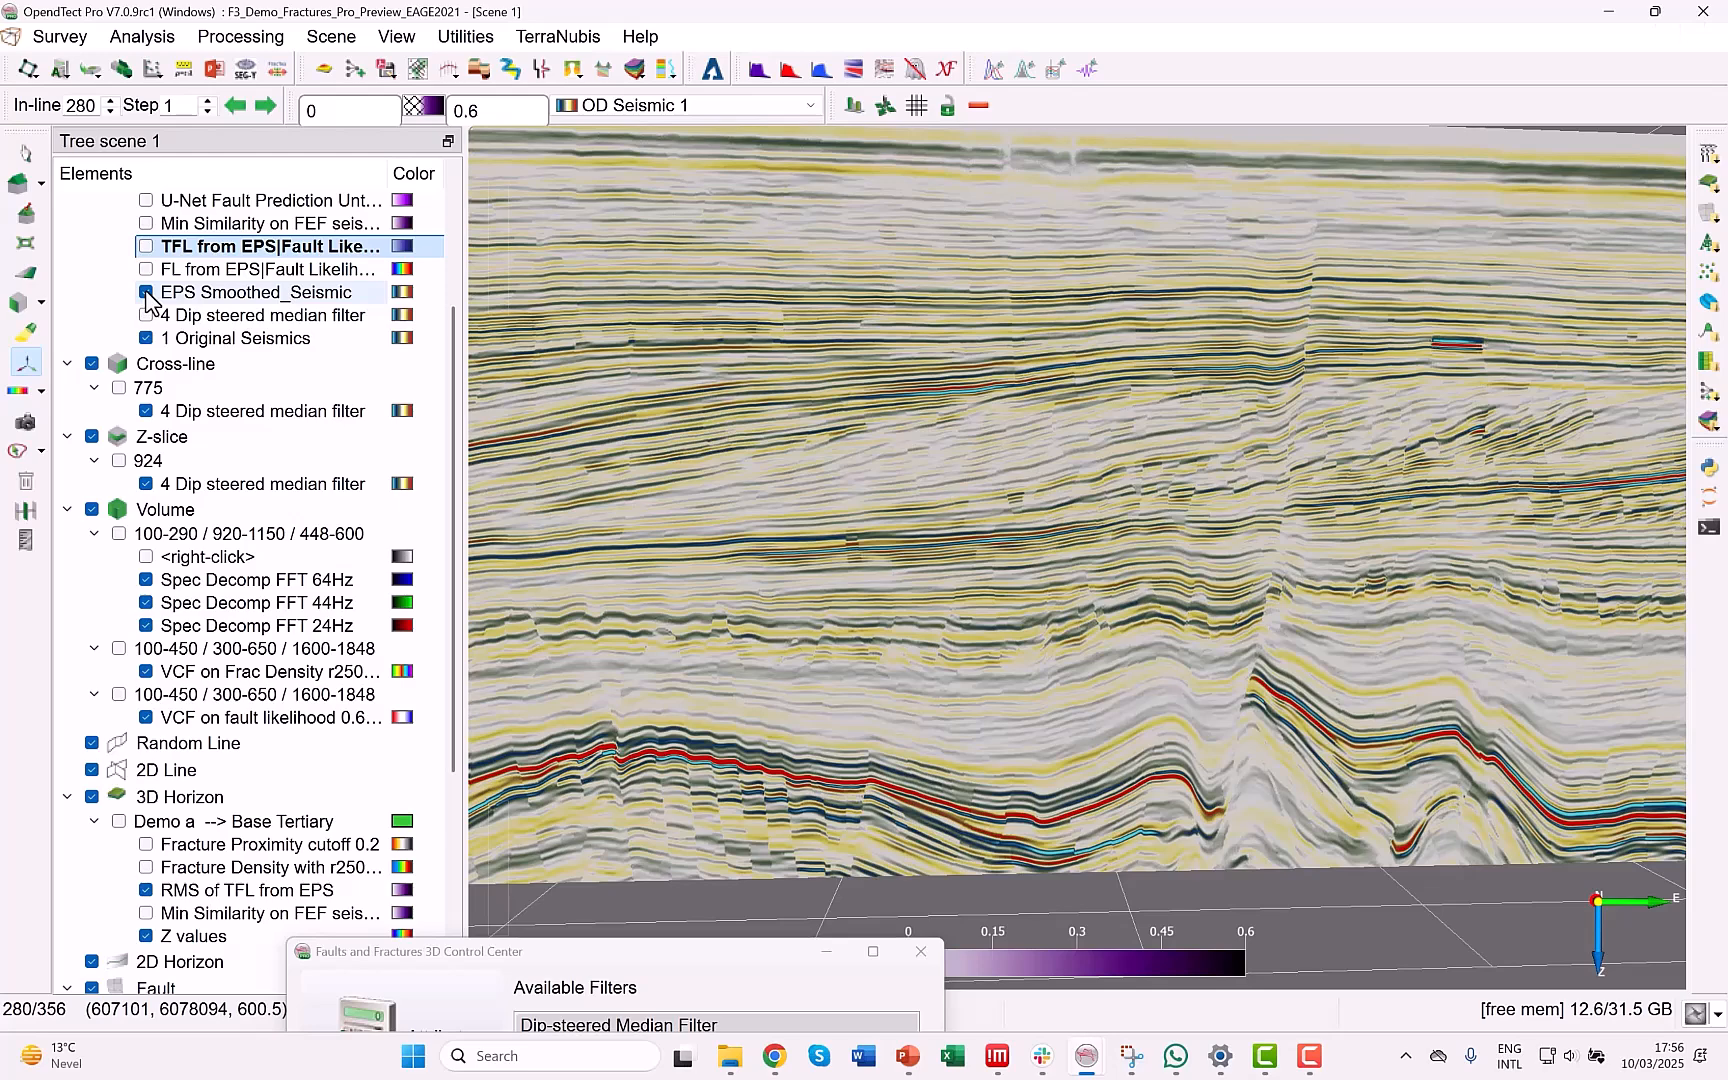
pyautogui.click(147, 293)
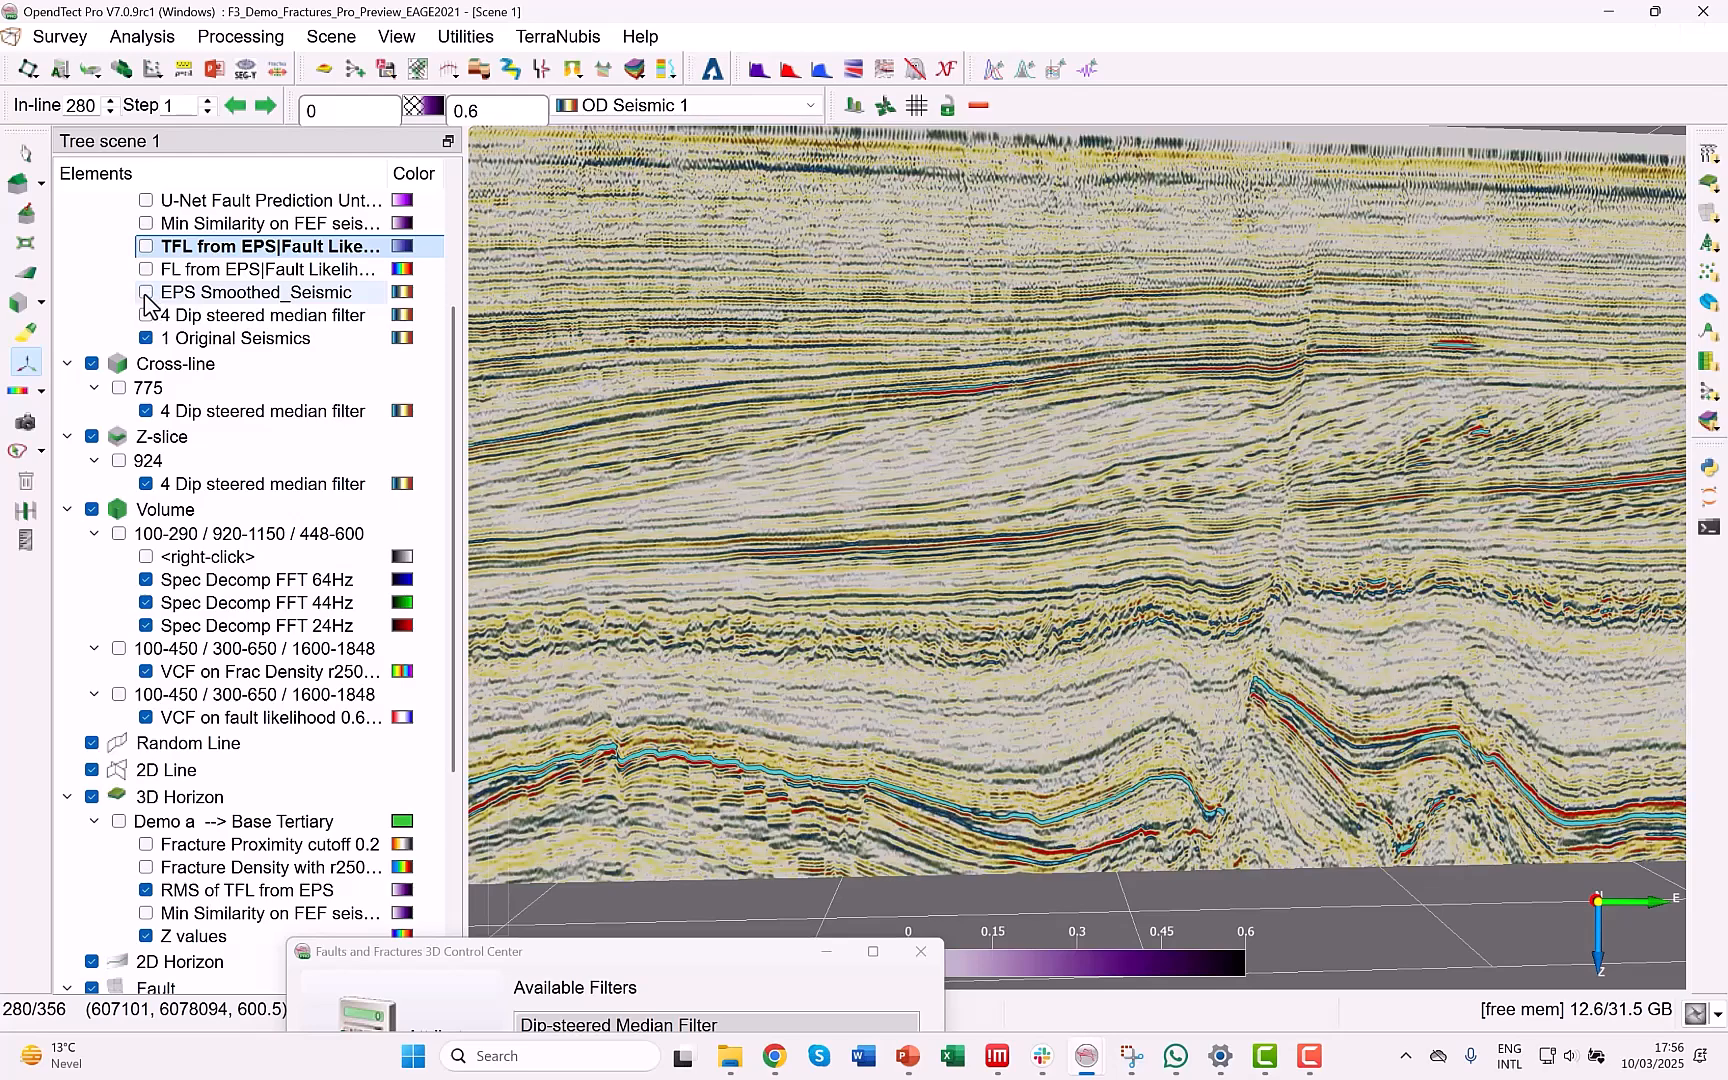
pyautogui.click(147, 293)
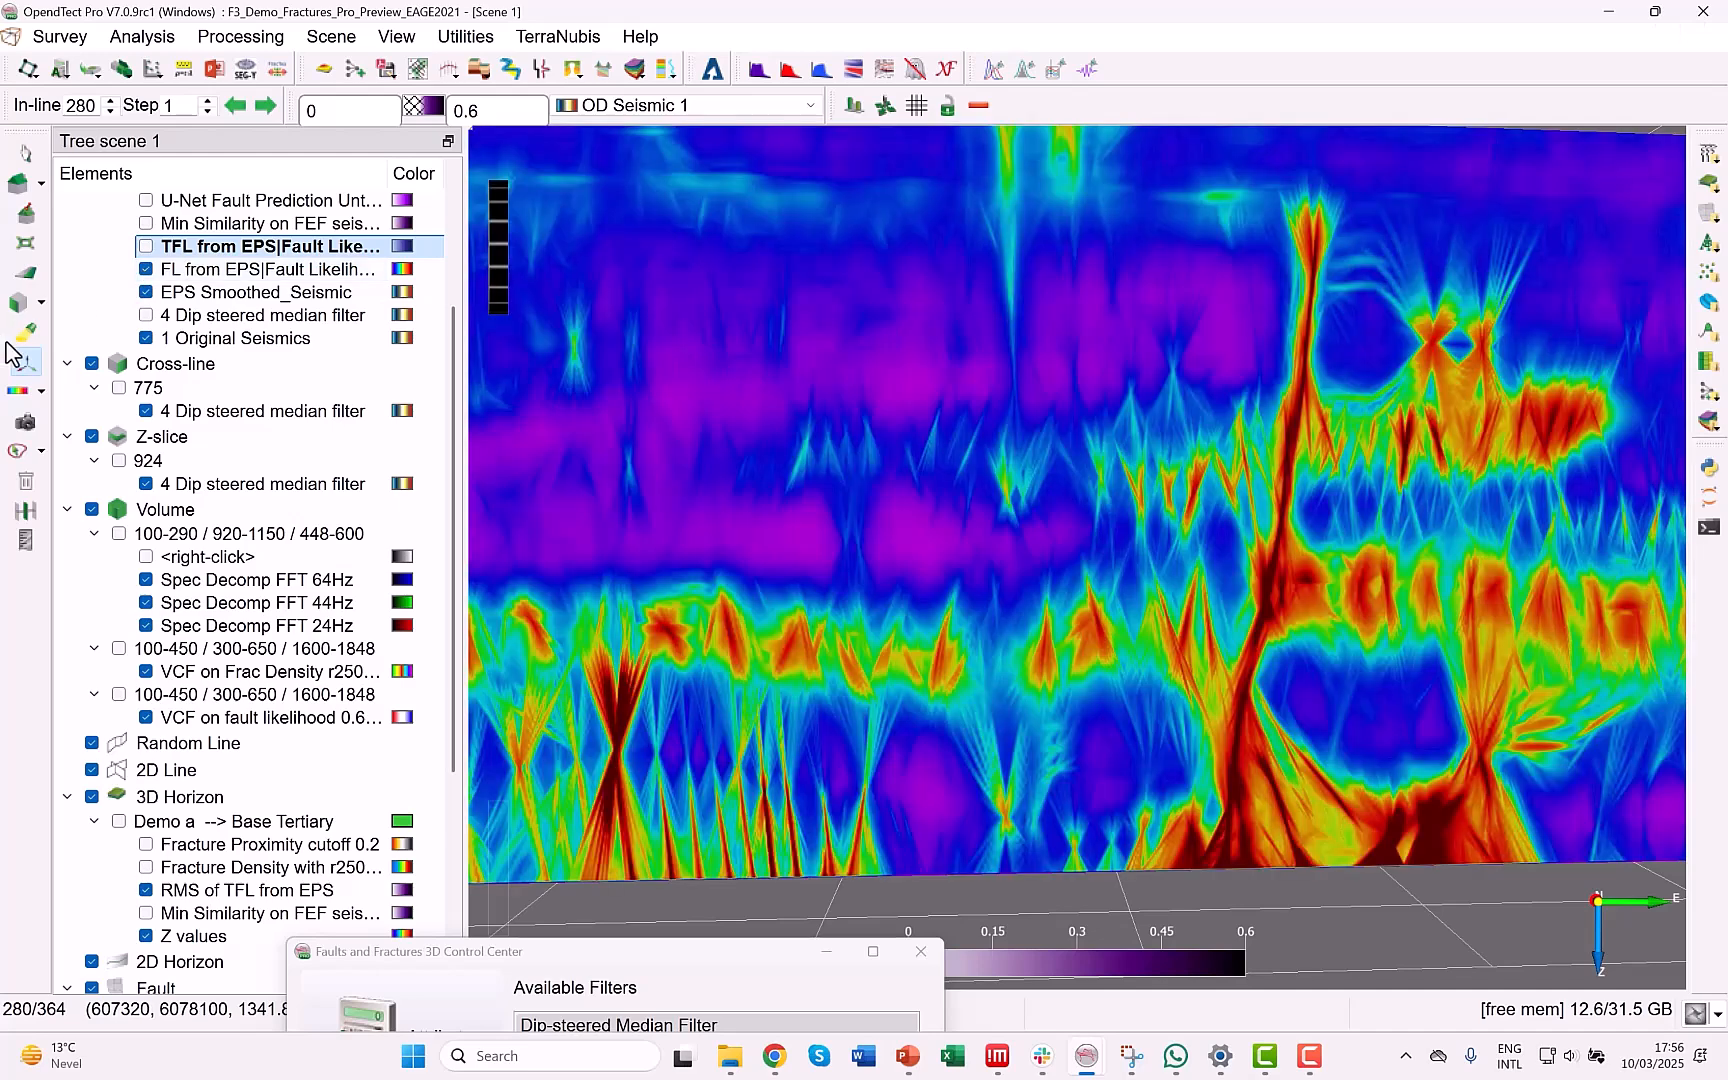
pyautogui.click(22, 358)
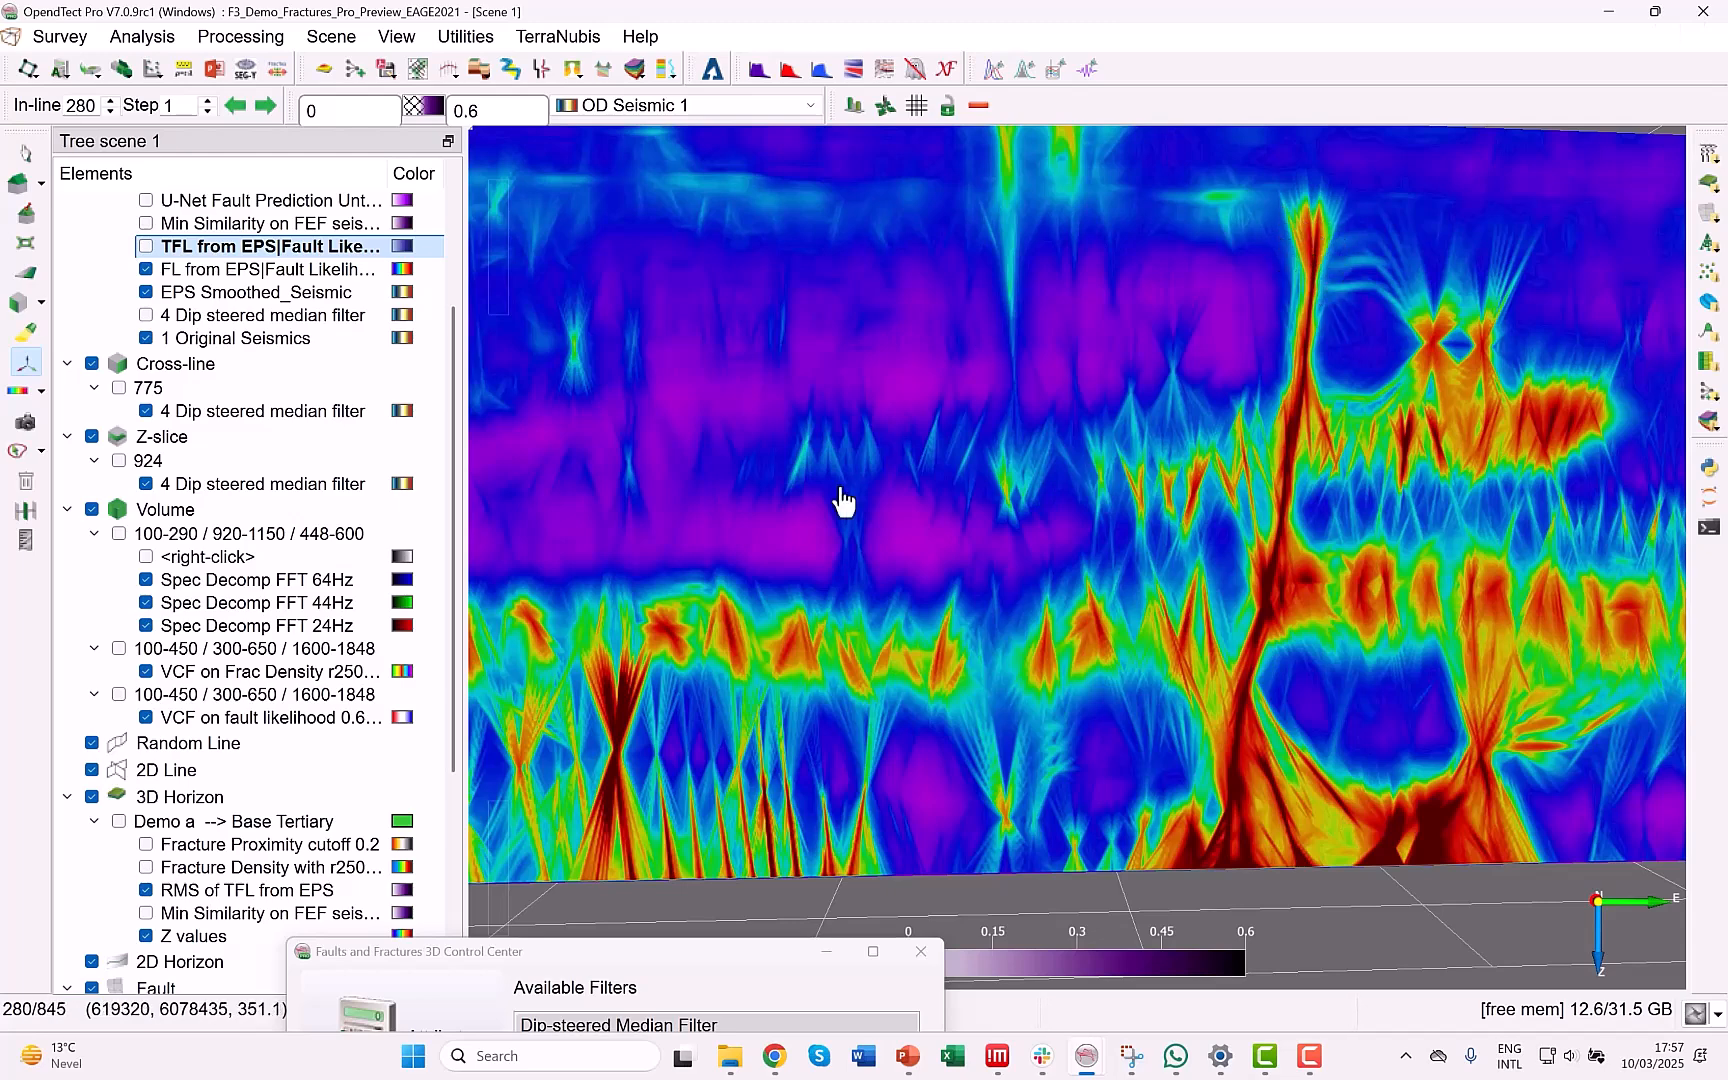
# Start creating a Fault Likelihood (FL) attribute from the control center with EPS Smoothed_Seismic as the input cube.
pyautogui.moveTo(609, 953); pyautogui.dragTo(452, 387)
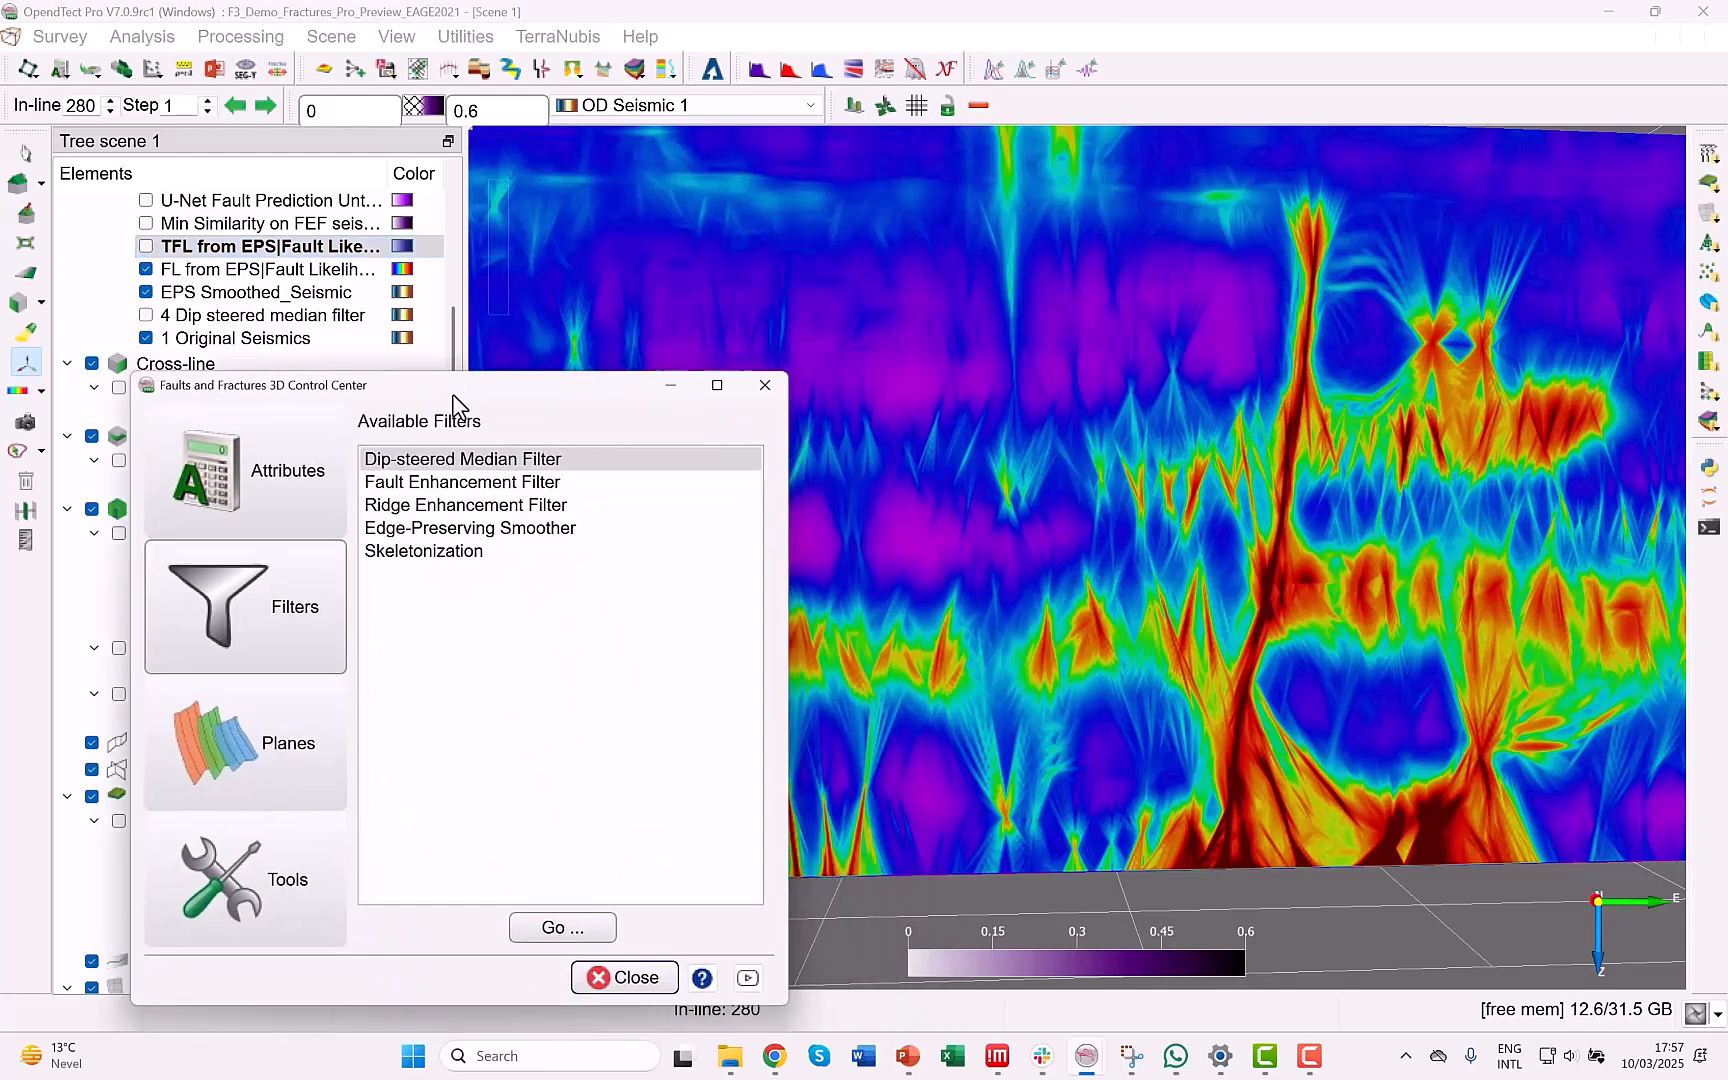
pyautogui.click(286, 478)
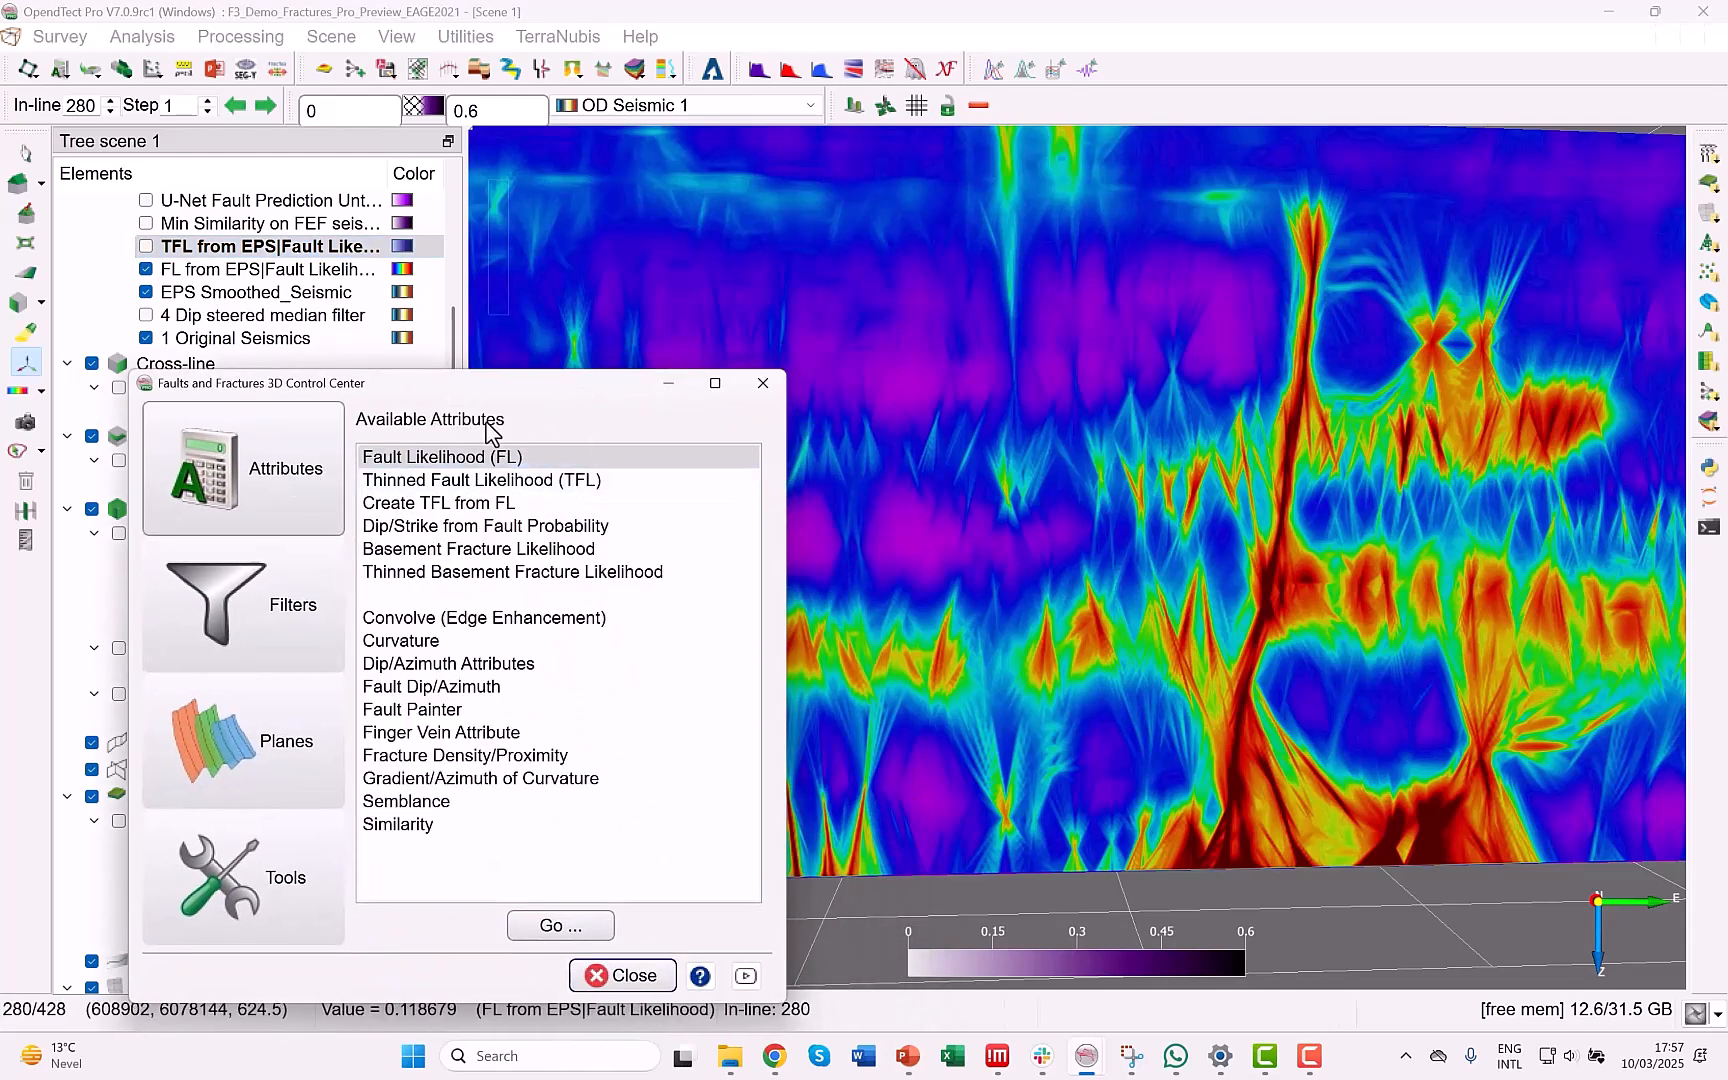
pyautogui.click(575, 935)
pyautogui.moveTo(556, 543)
pyautogui.mouseDown()
pyautogui.moveTo(854, 496)
pyautogui.moveTo(538, 530)
pyautogui.mouseUp()
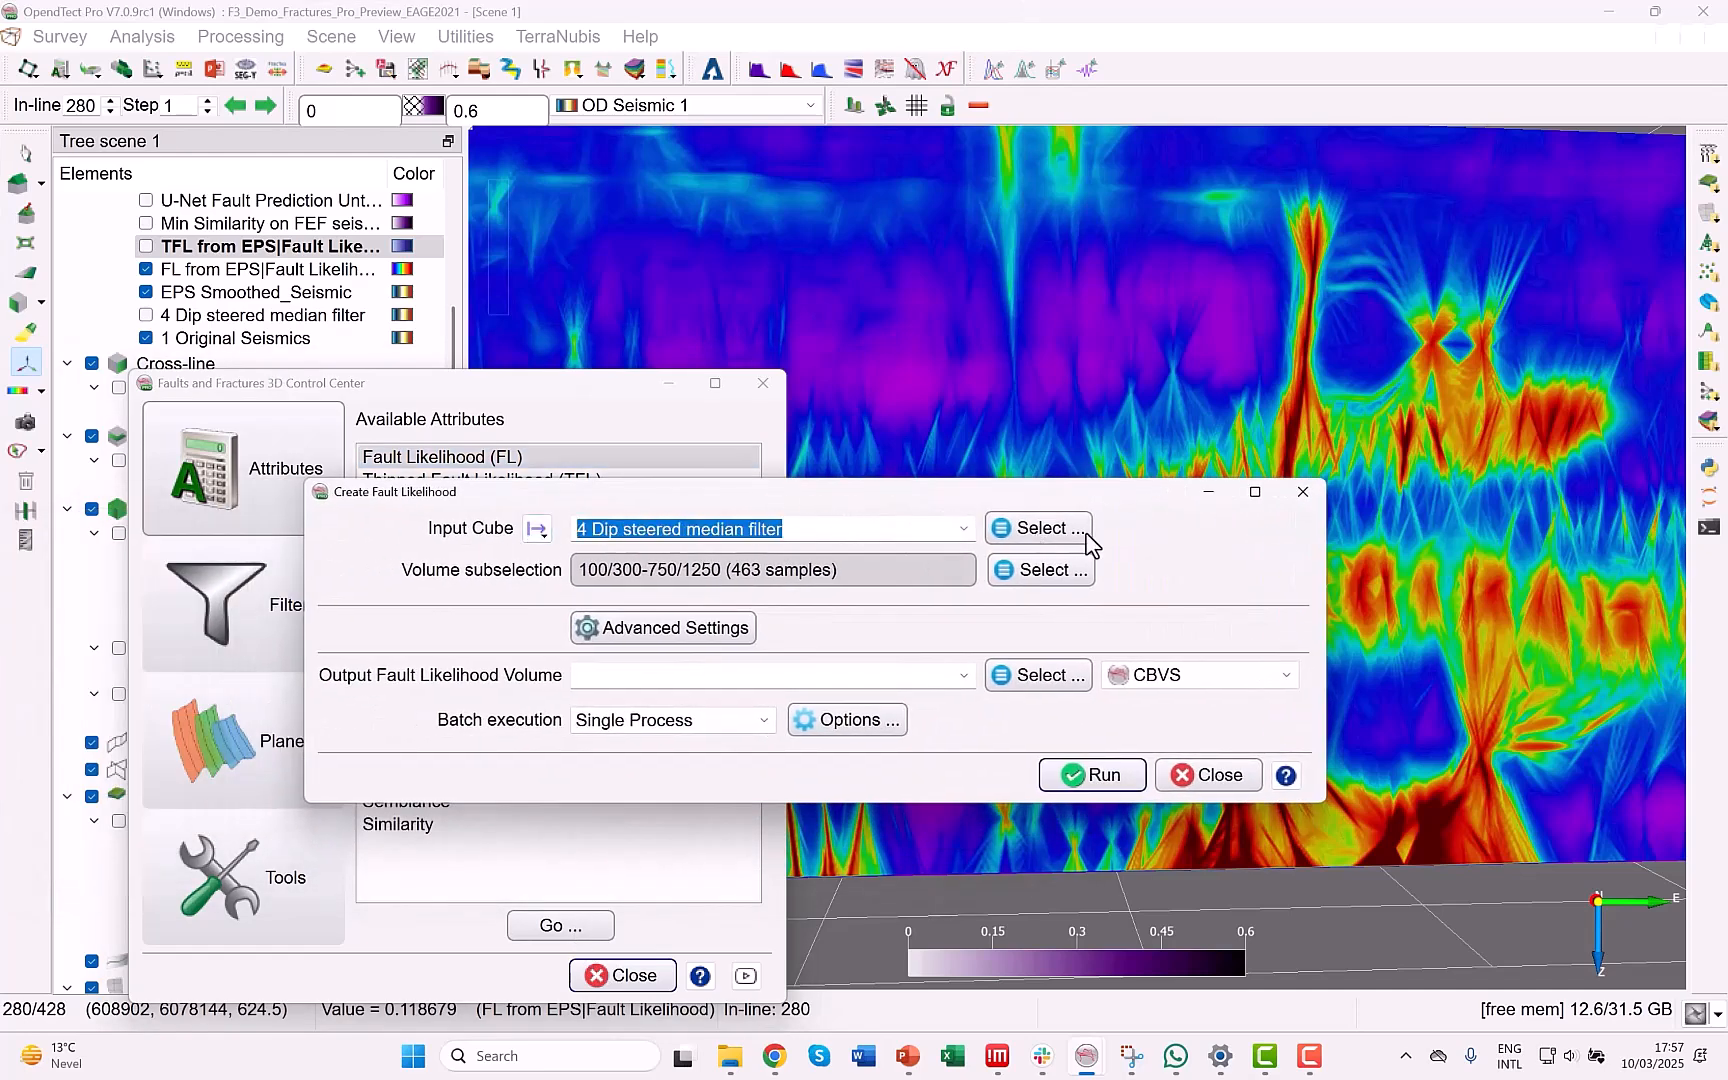
pyautogui.click(1040, 529)
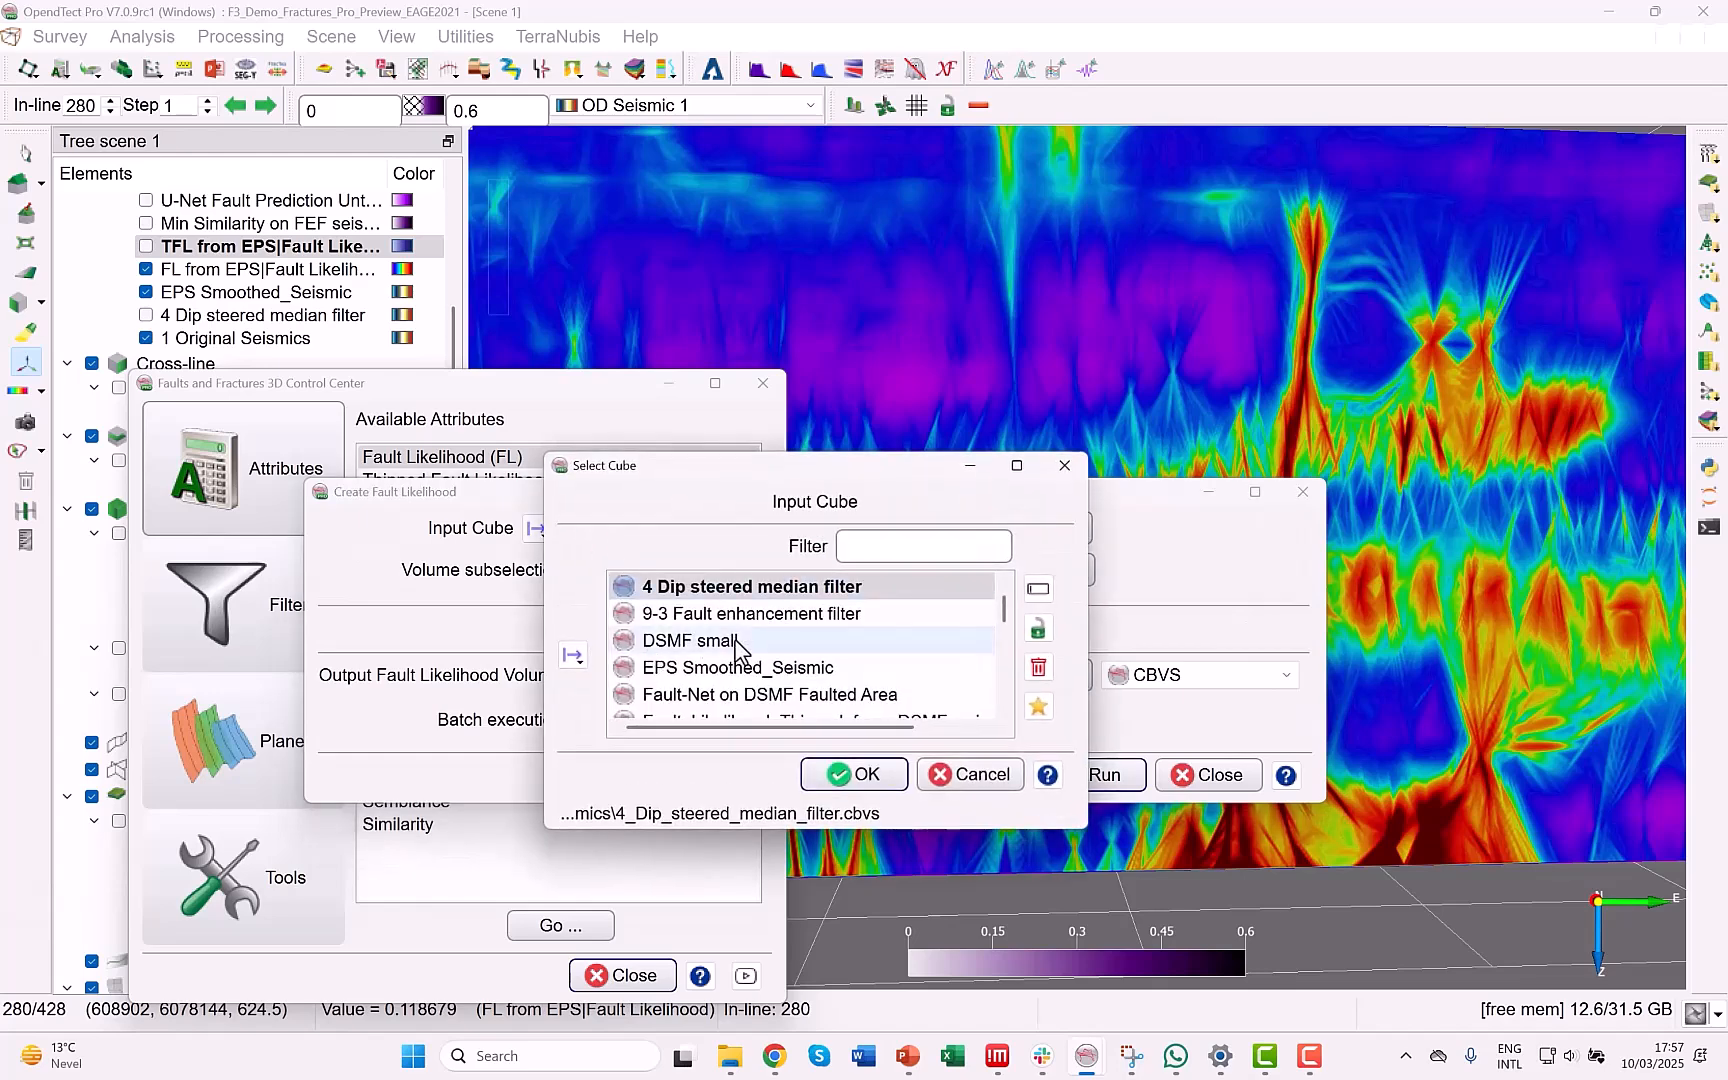
pyautogui.scroll(-1, 737, 650)
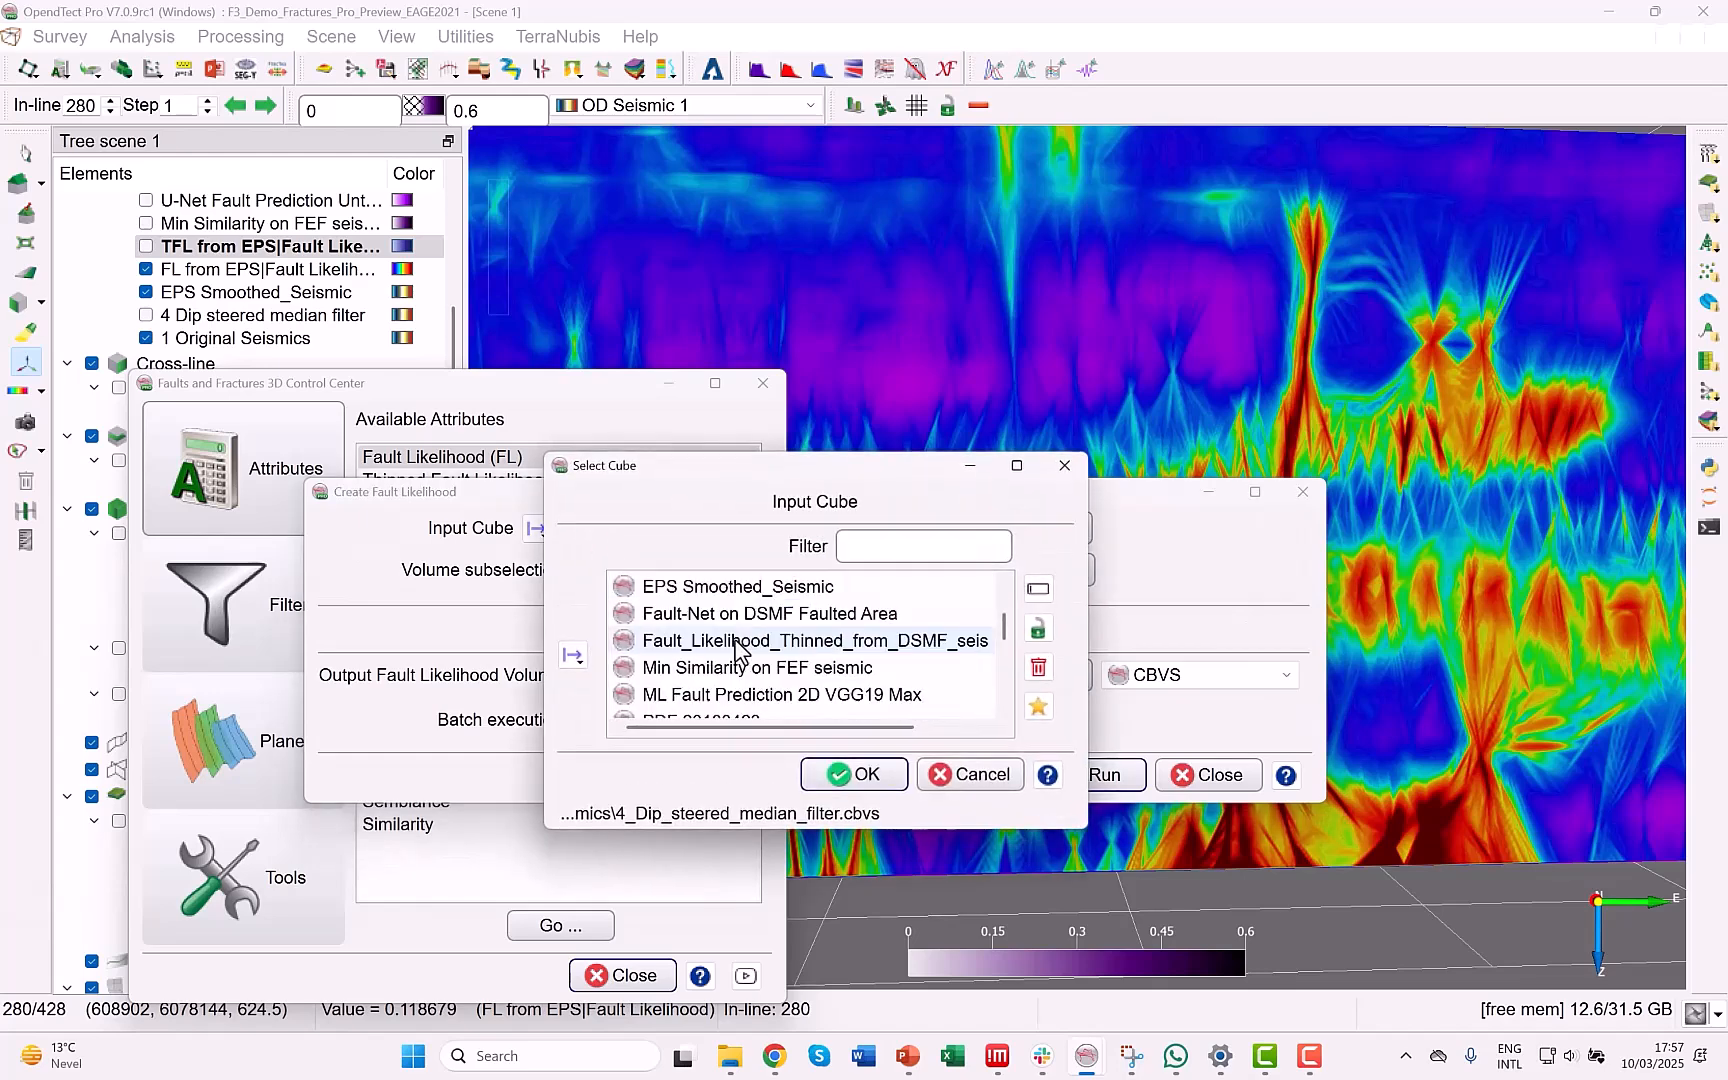
pyautogui.click(720, 587)
pyautogui.click(845, 774)
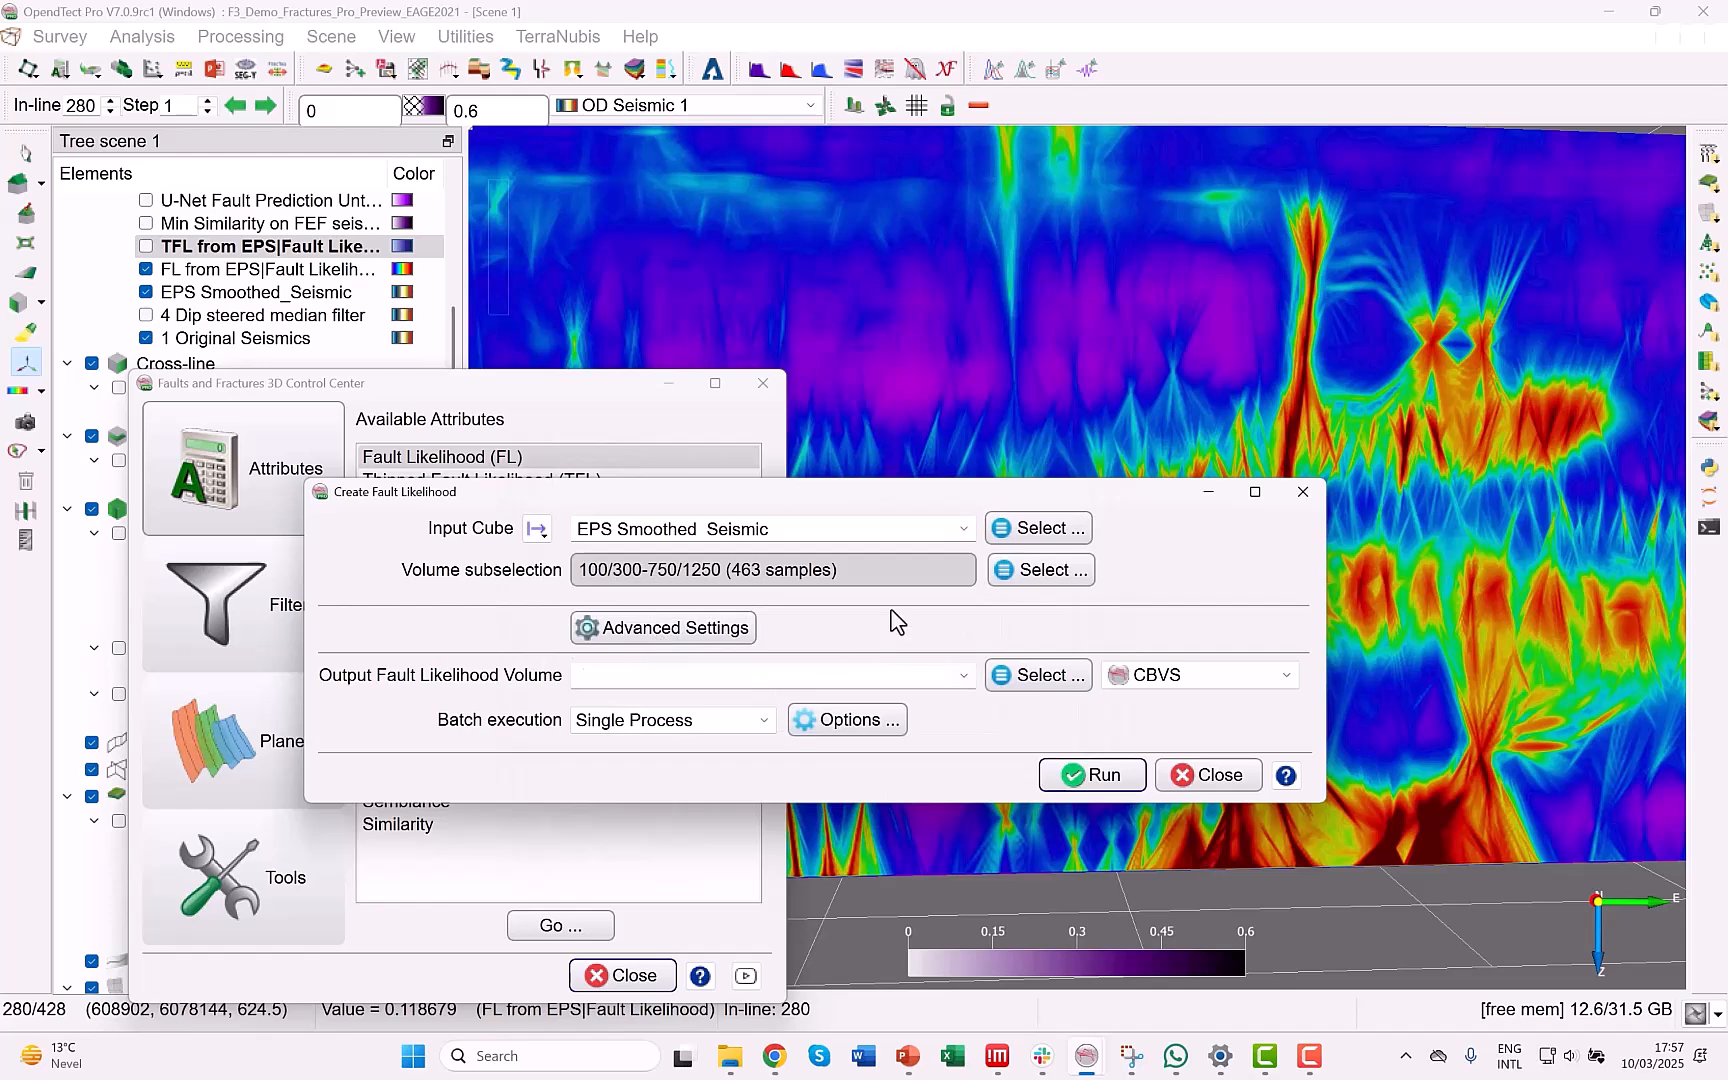
# Examine the advanced dip and strike scan parameters for Fault Likelihood, and leave the creation dialog without running it.
pyautogui.click(650, 630)
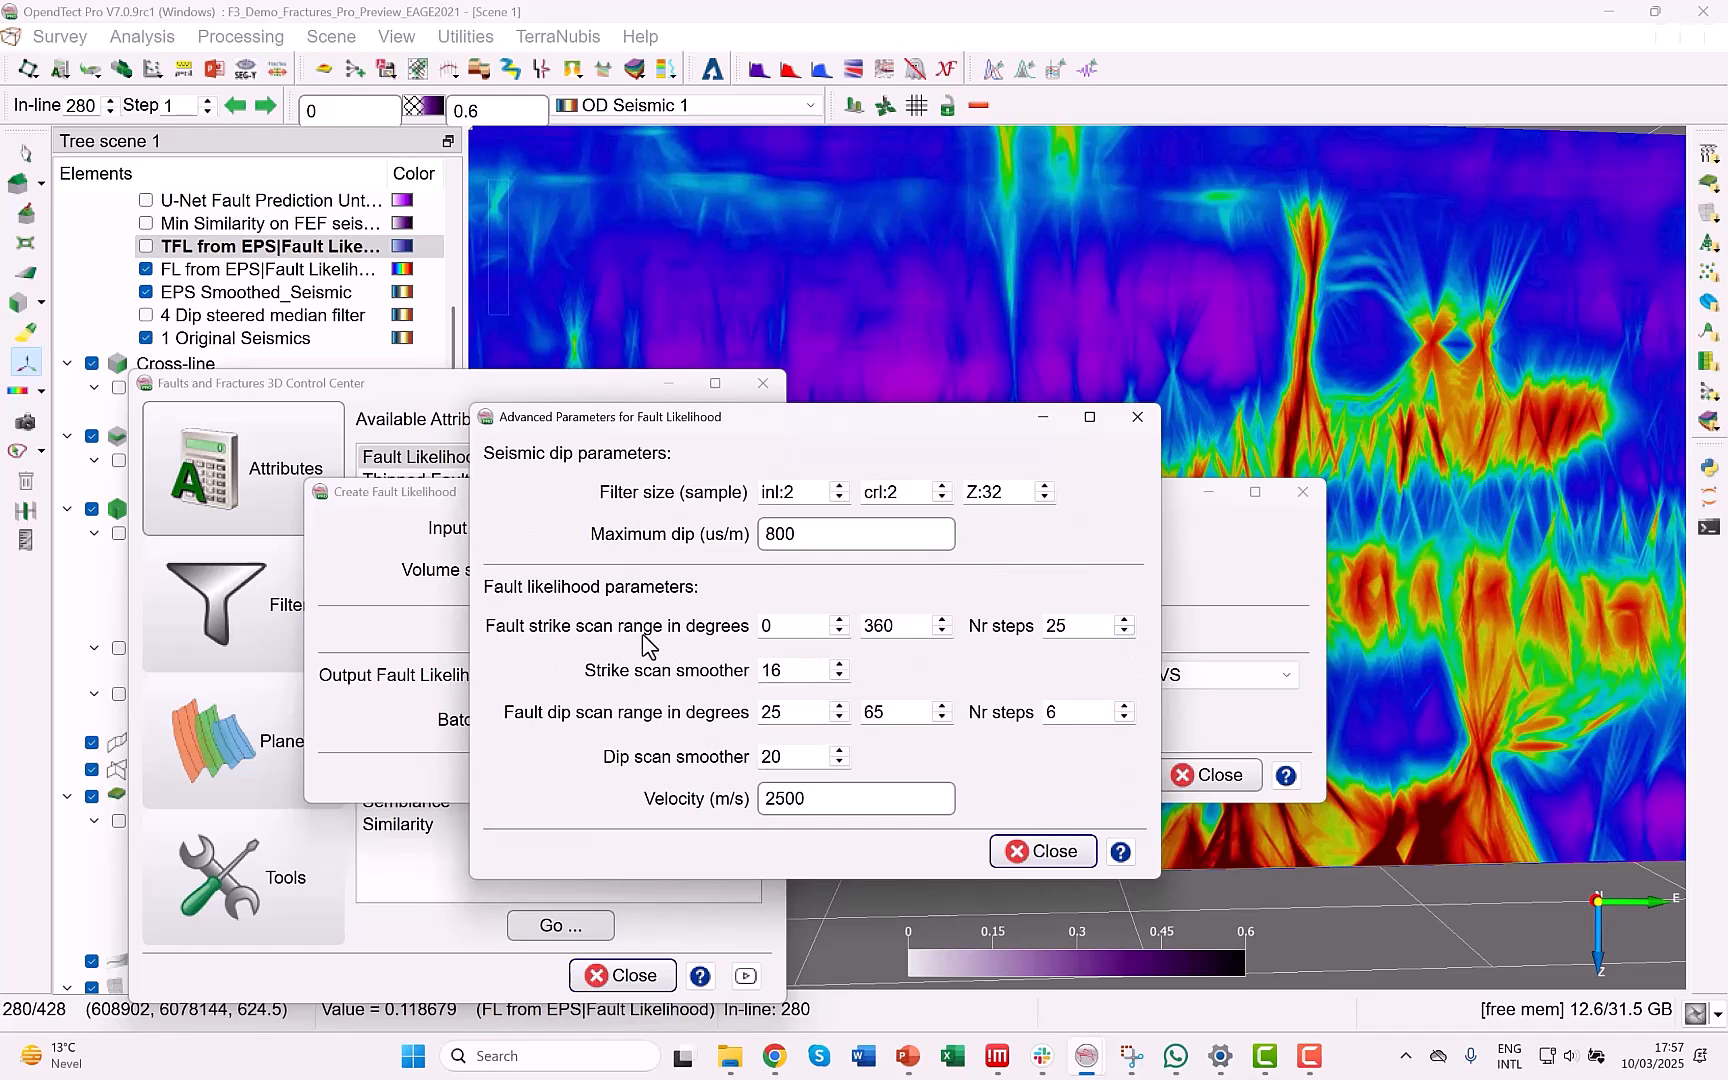
pyautogui.moveTo(1109, 628); pyautogui.dragTo(1035, 630)
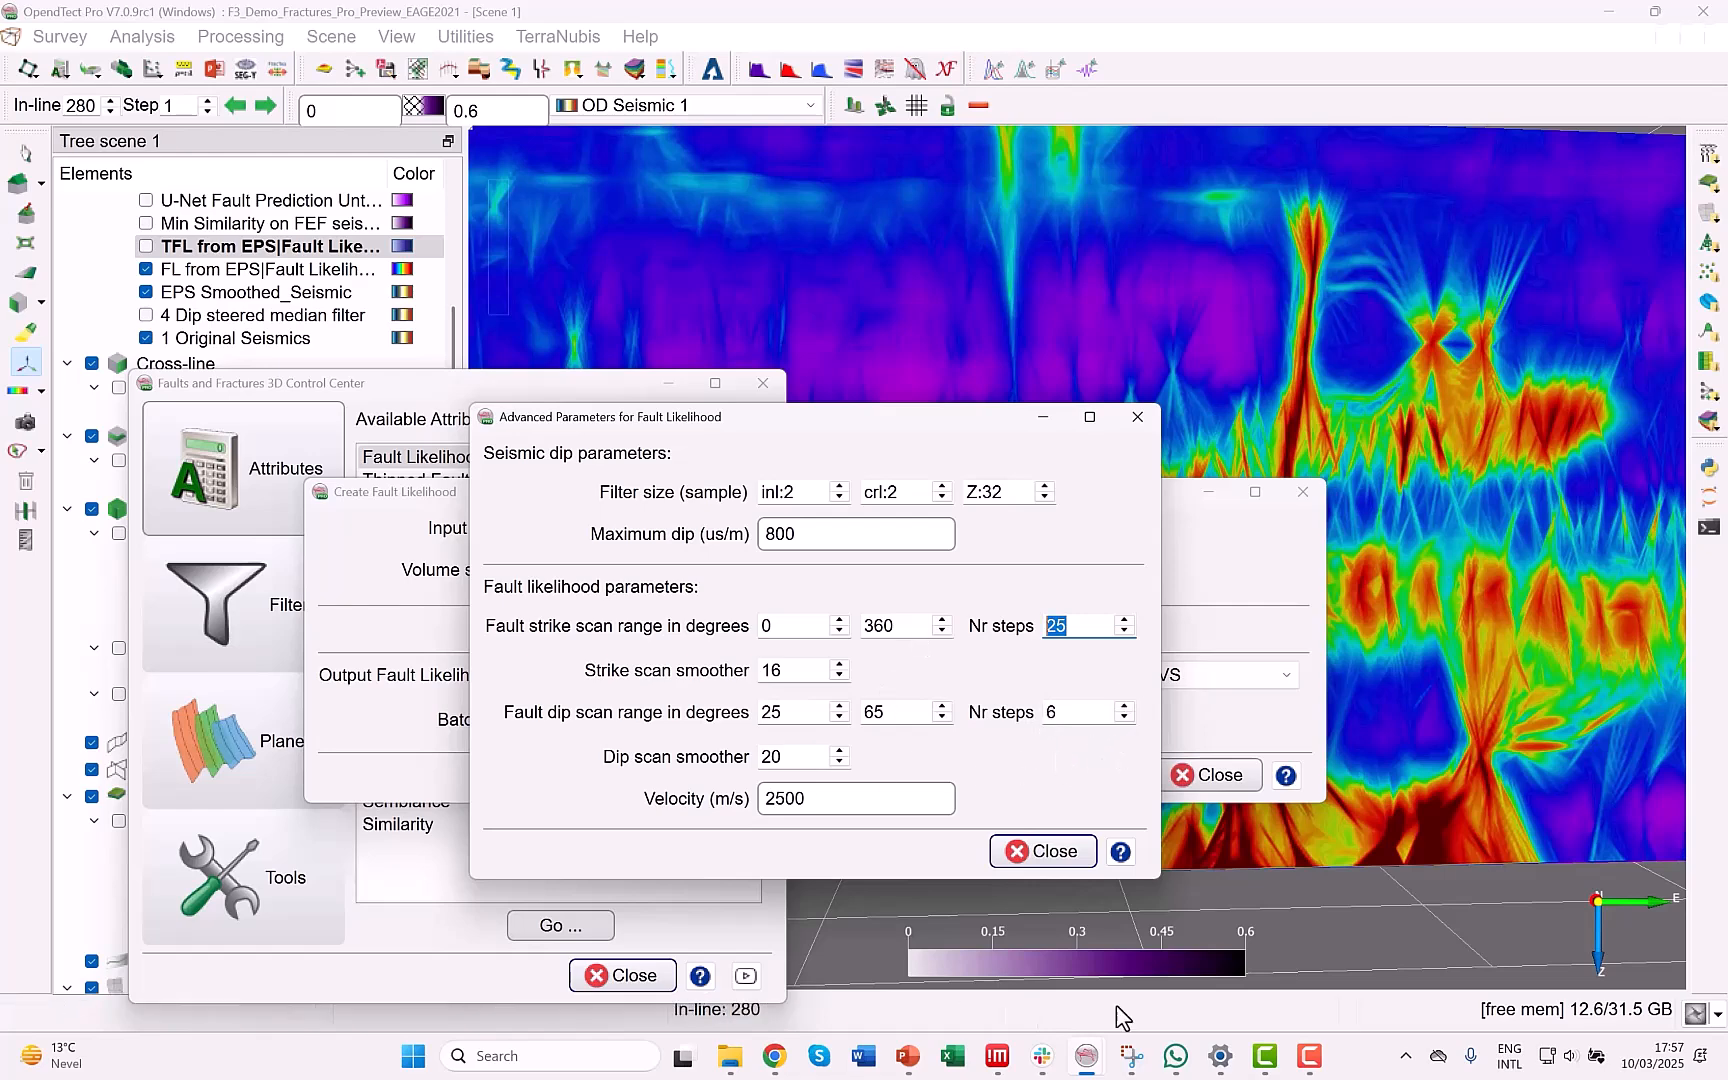
pyautogui.click(1035, 849)
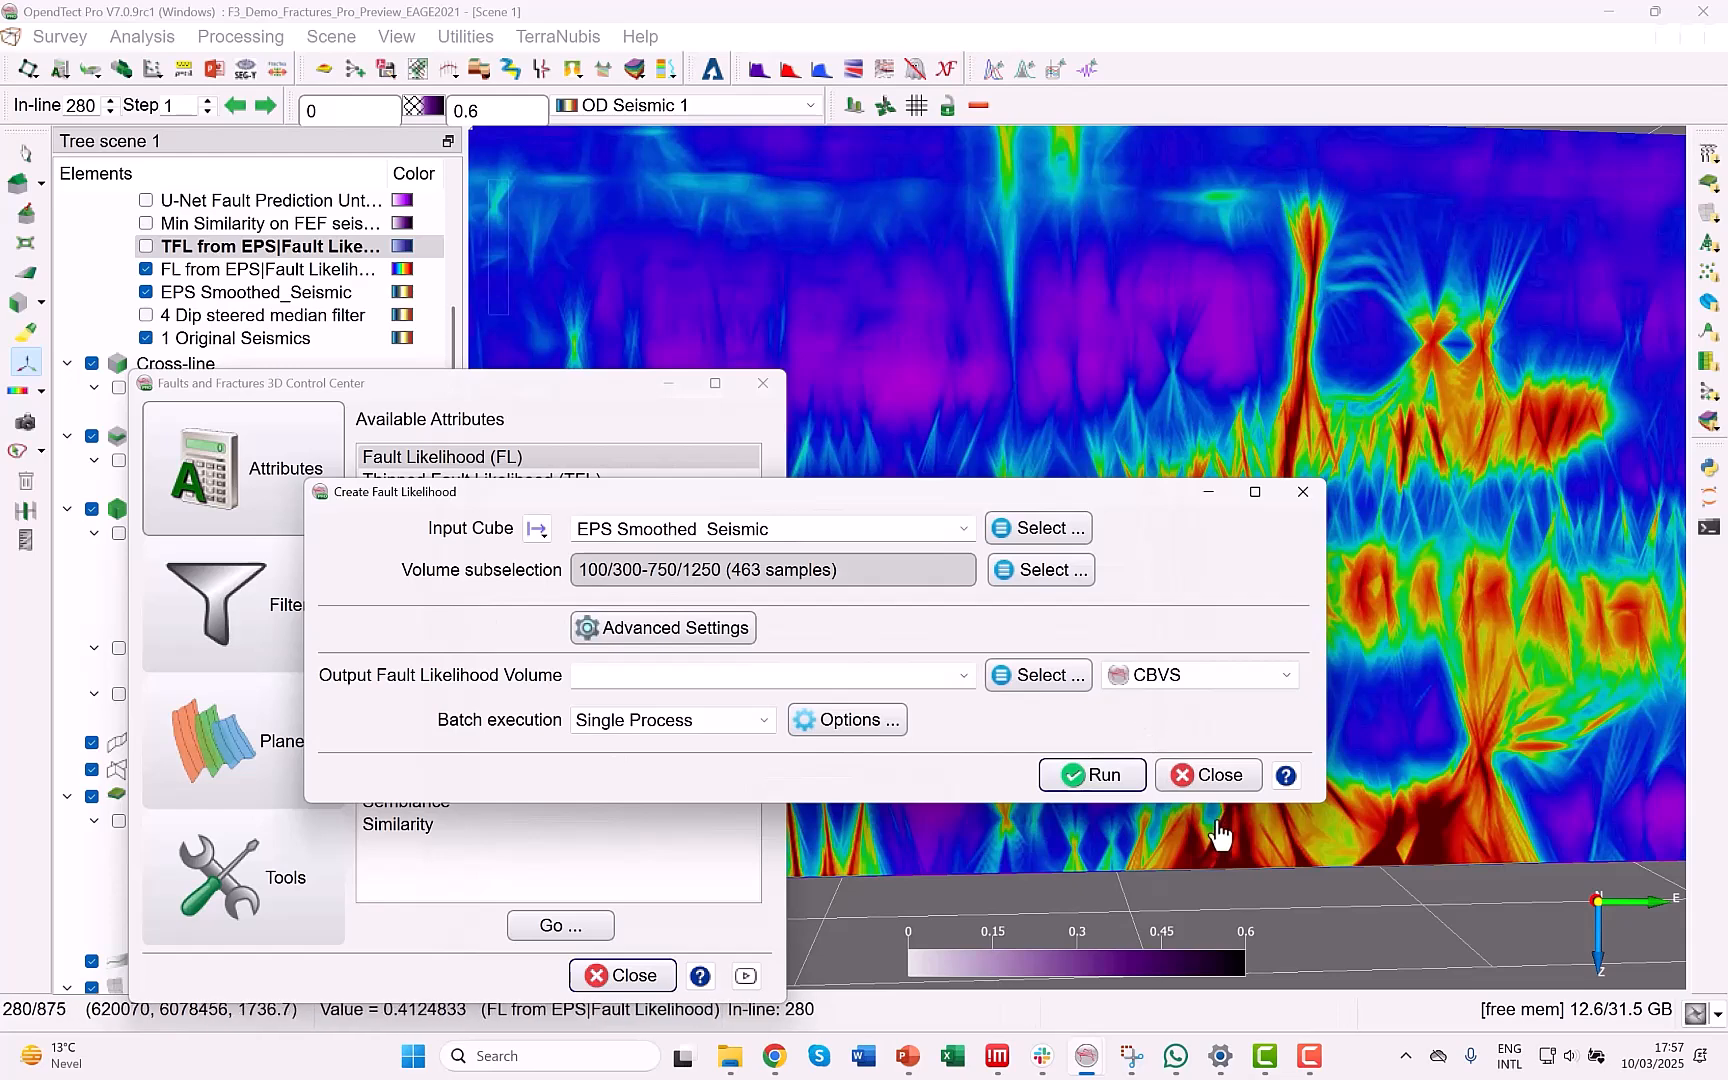
pyautogui.click(1228, 781)
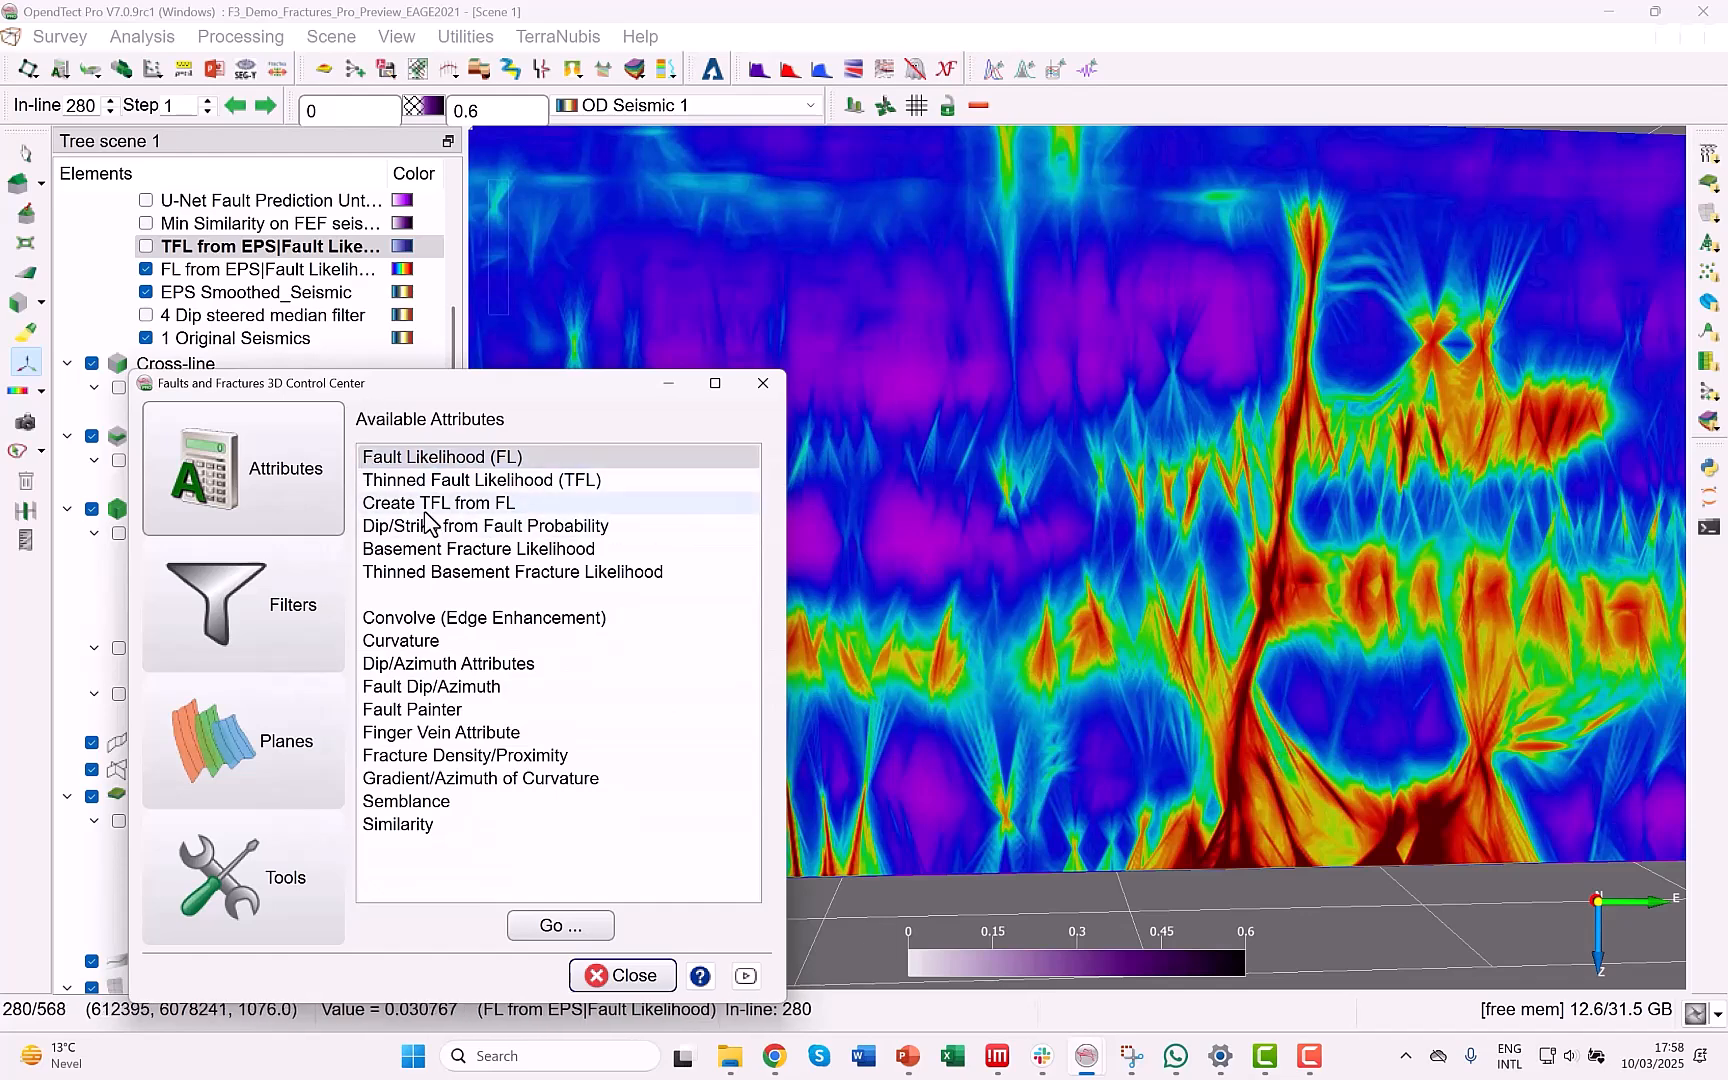
# Hide the FL from EPS layer and show the TFL from EPS layer over the smoothed seismic on in-line 280.
pyautogui.moveTo(450, 388); pyautogui.dragTo(399, 663)
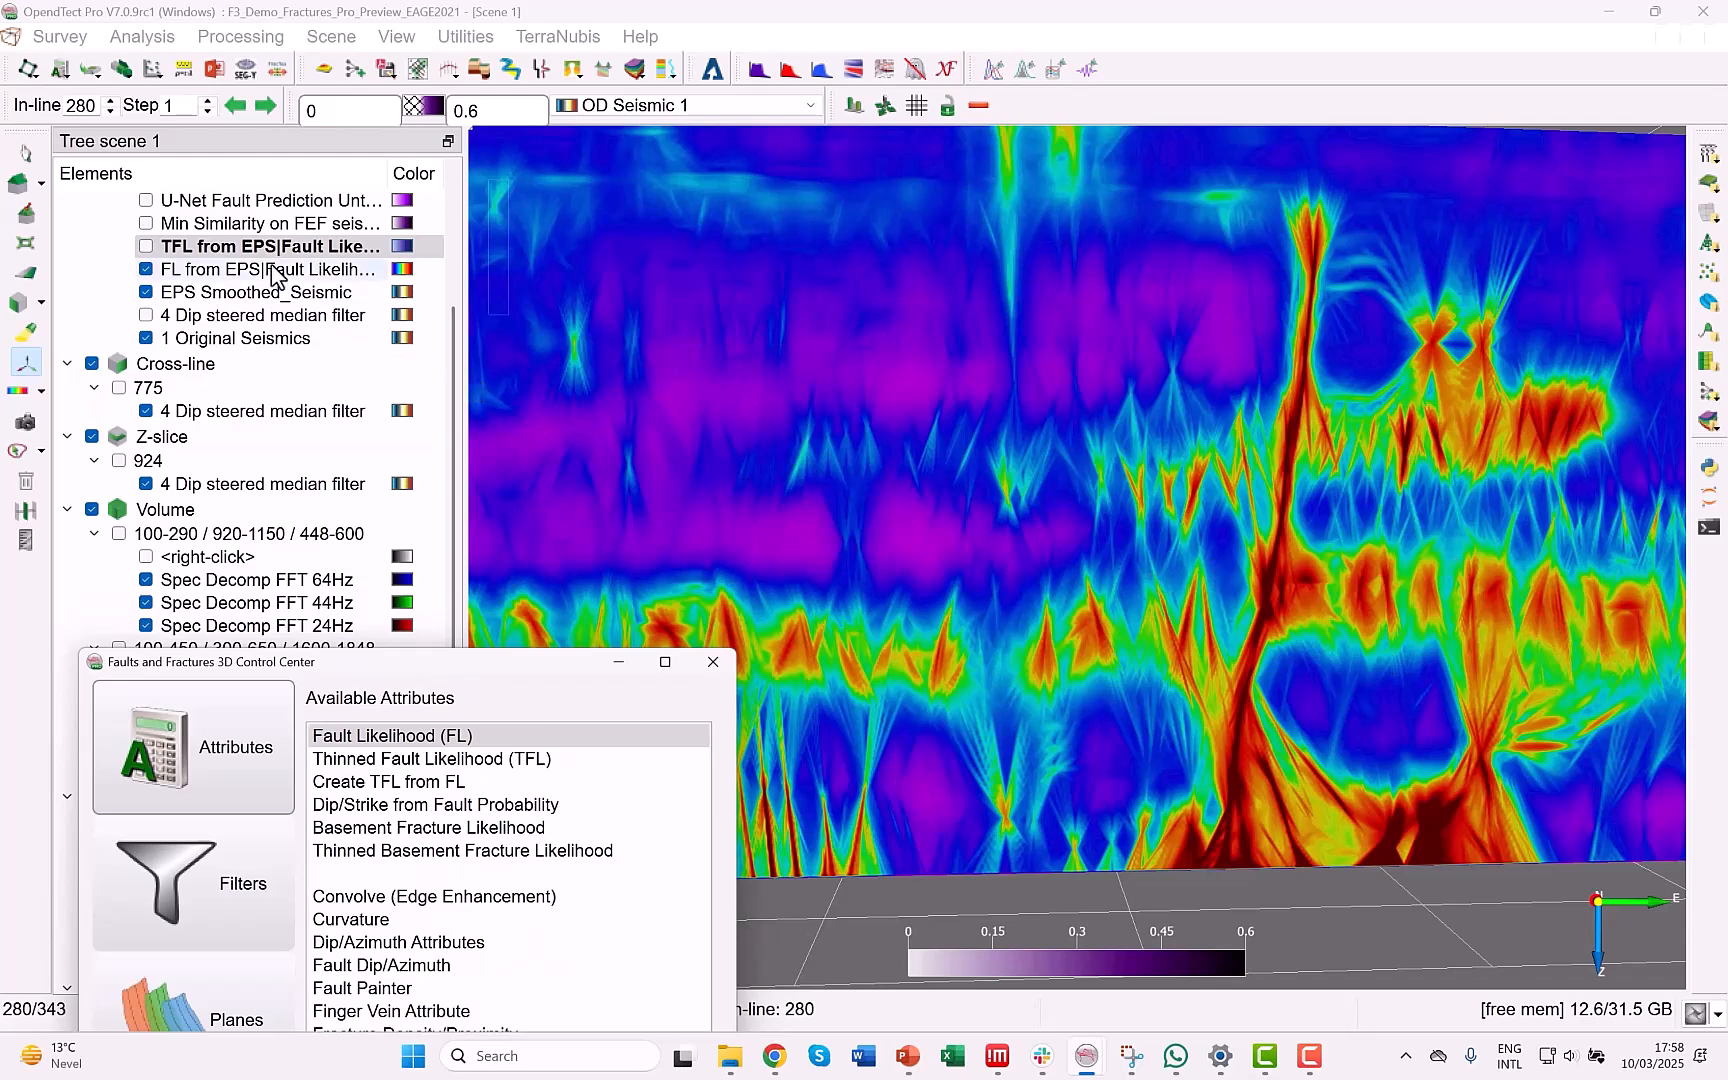
pyautogui.click(146, 269)
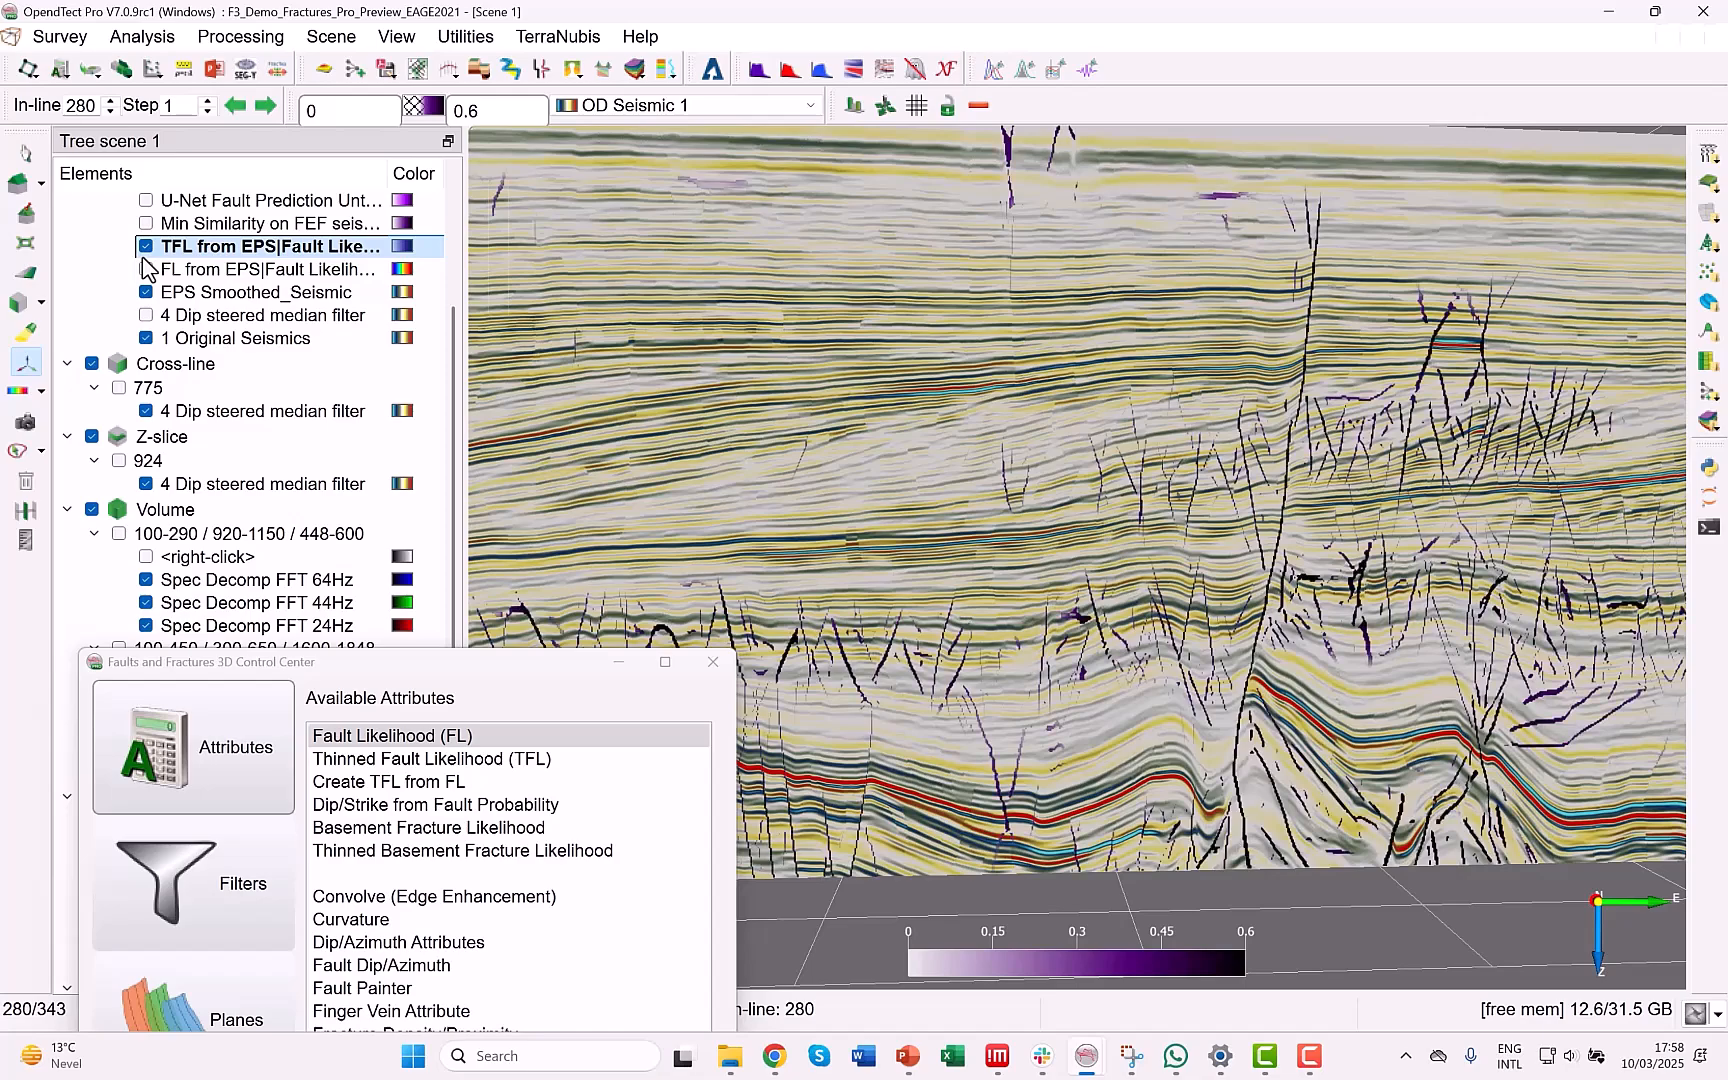
pyautogui.scroll(-5, 960, 620)
pyautogui.scroll(4, 958, 612)
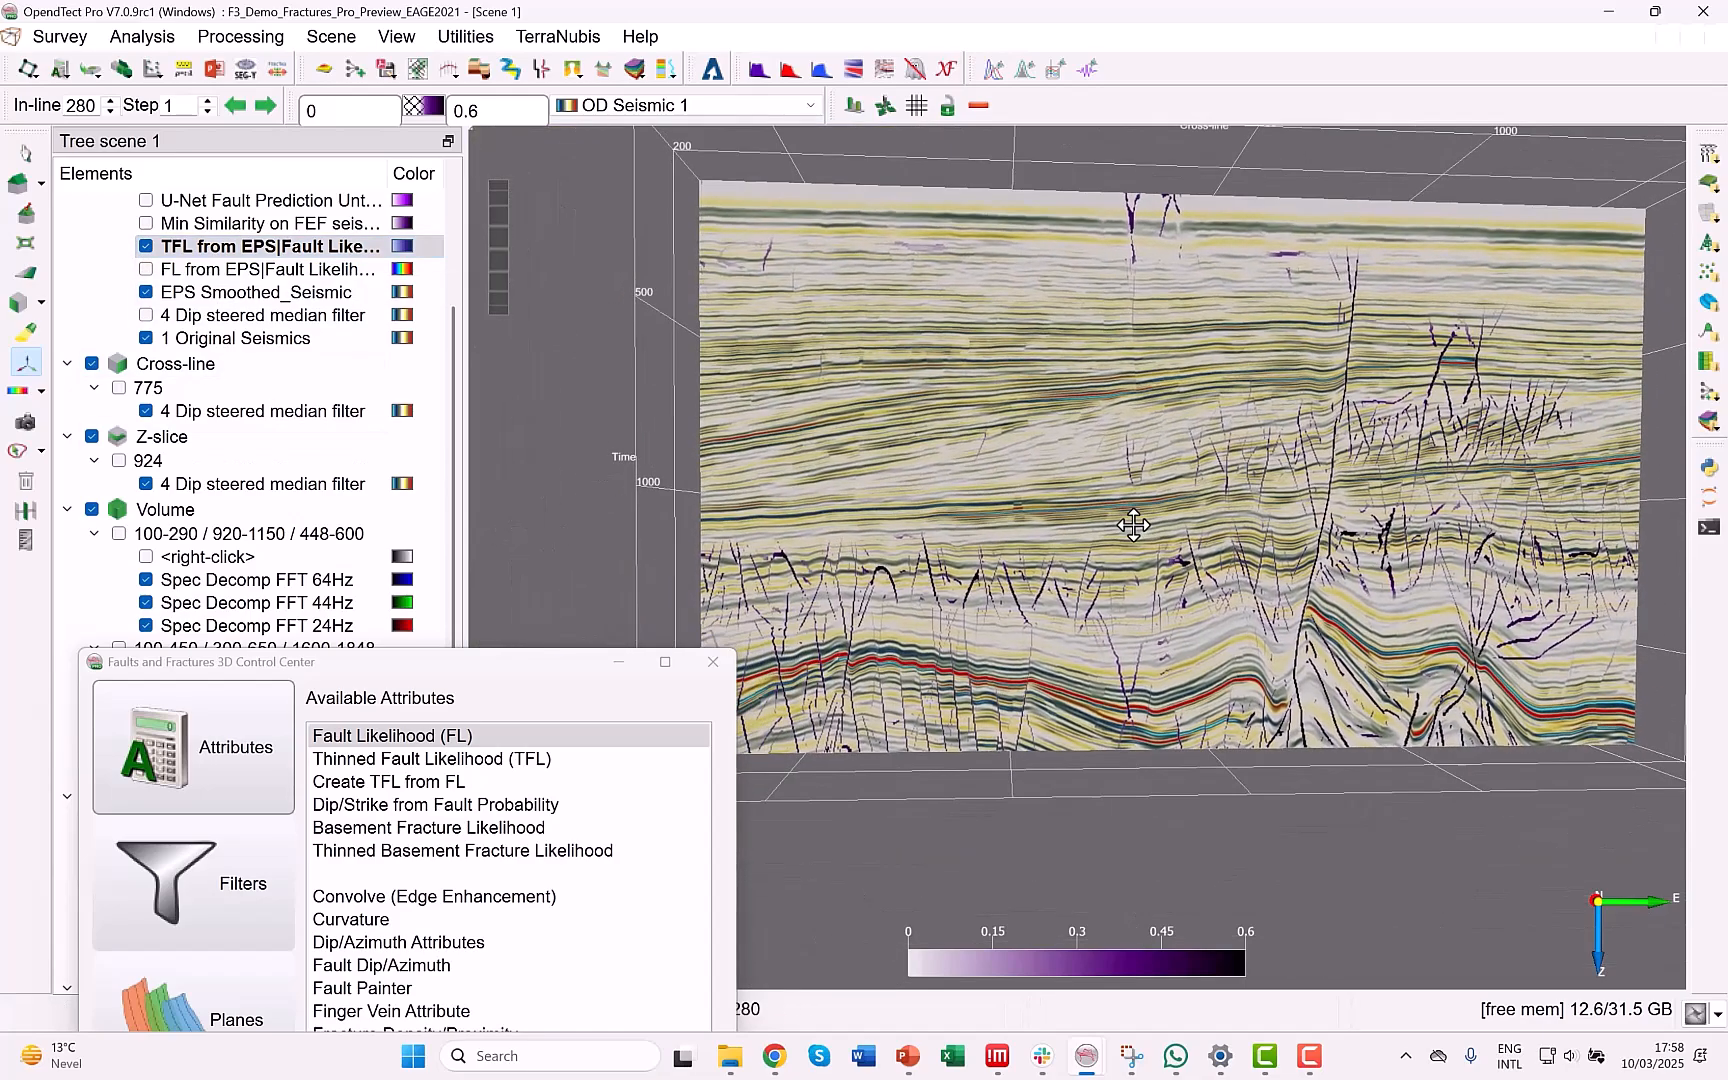
# Compare the smoothed seismic on in-line 280 with and without the TFL from EPS overlay, leaving the overlay displayed.
pyautogui.scroll(2, 1081, 651)
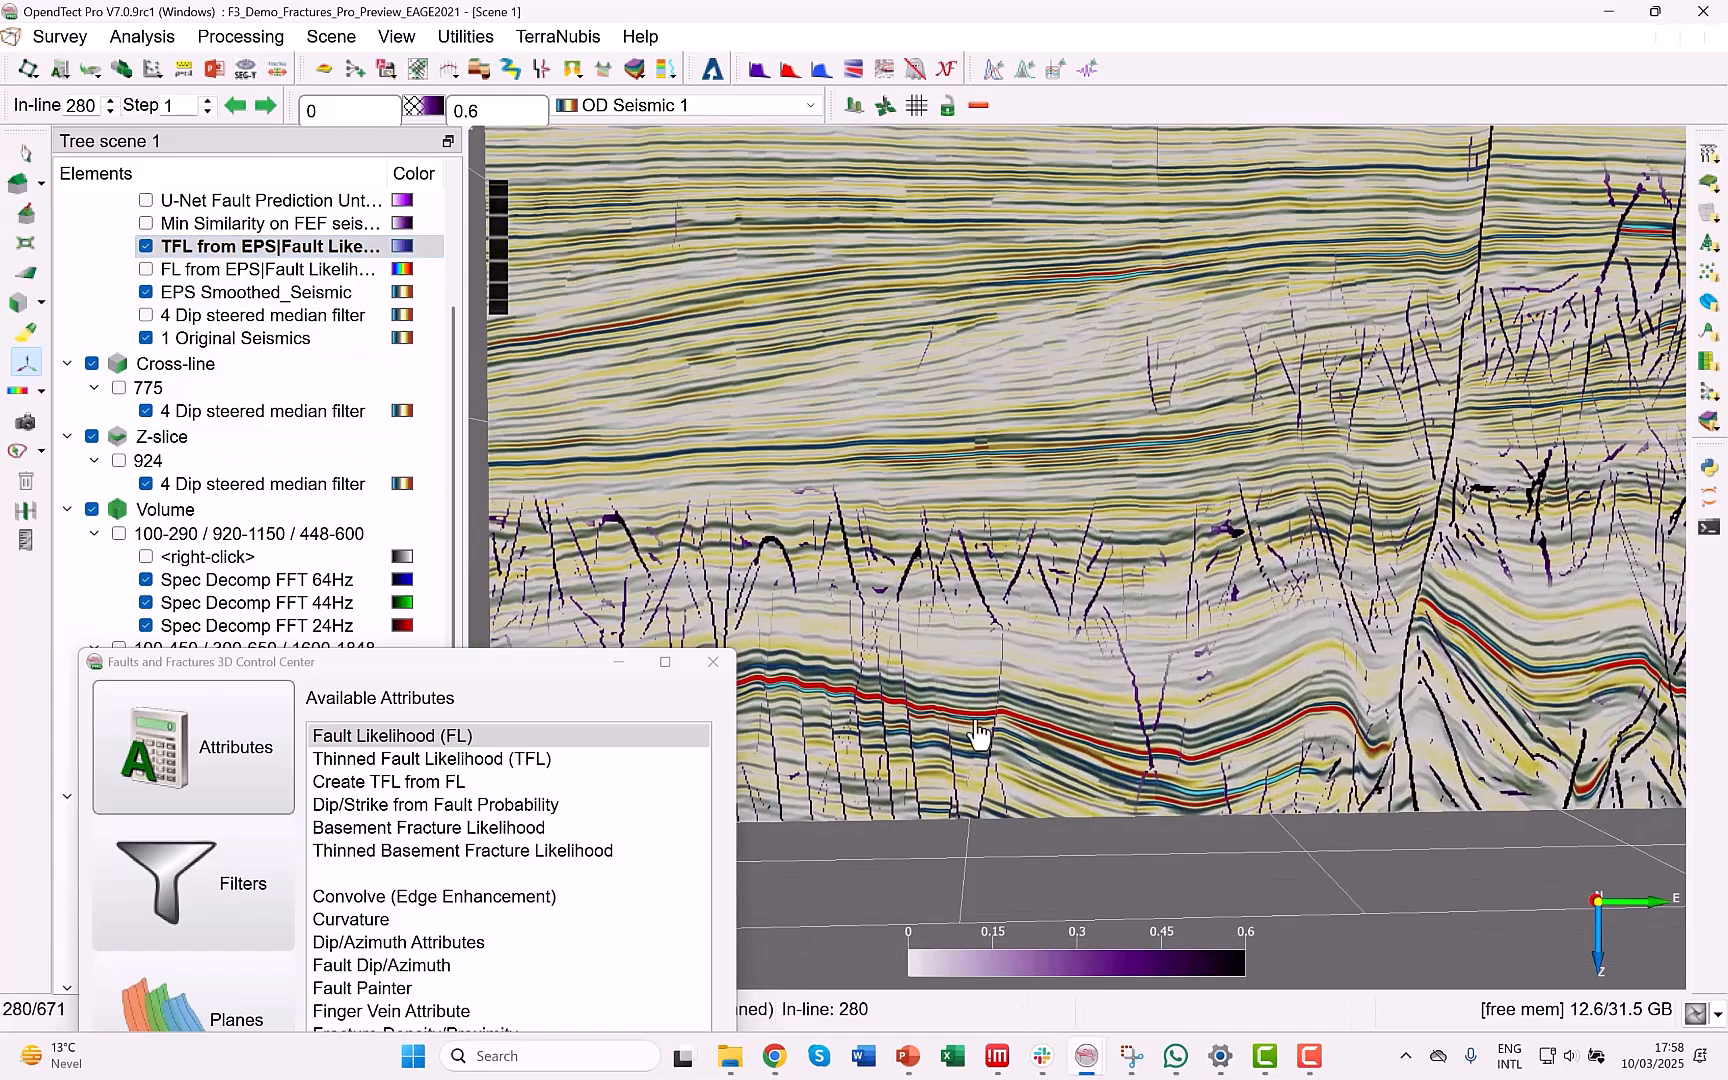
pyautogui.click(146, 246)
pyautogui.click(146, 246)
pyautogui.click(146, 246)
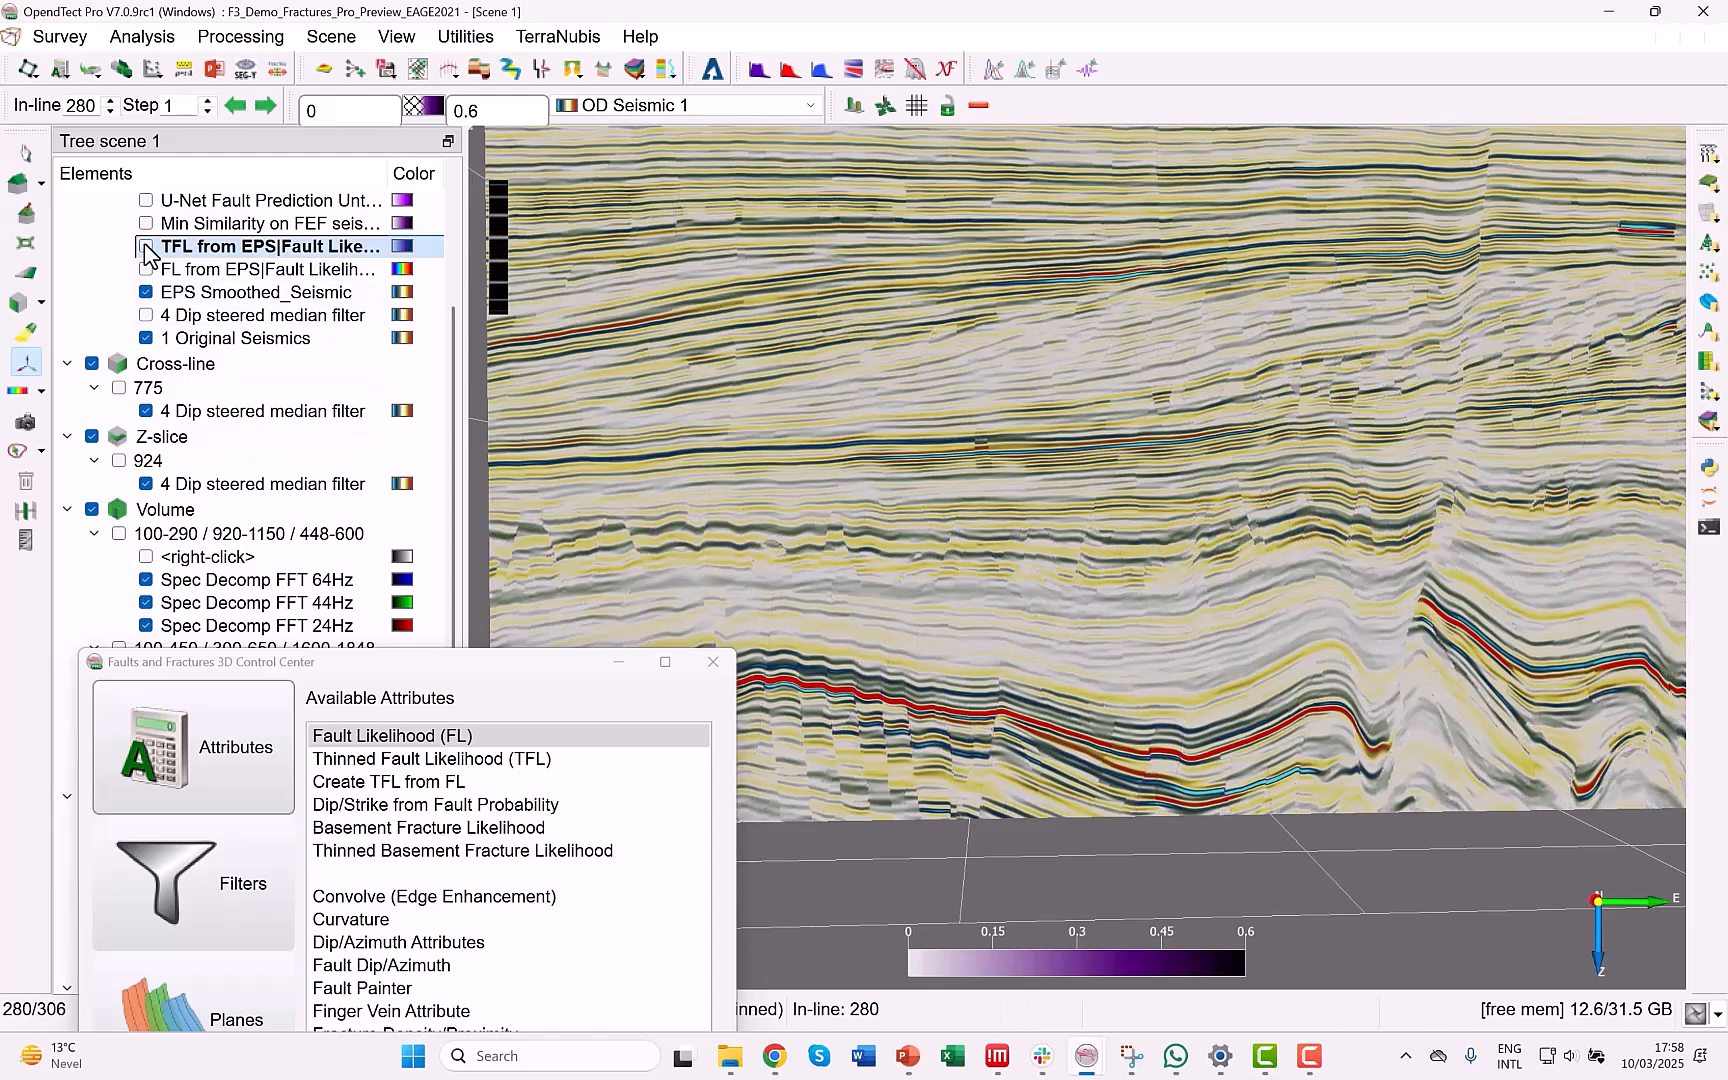
pyautogui.click(146, 246)
pyautogui.click(146, 246)
pyautogui.click(146, 246)
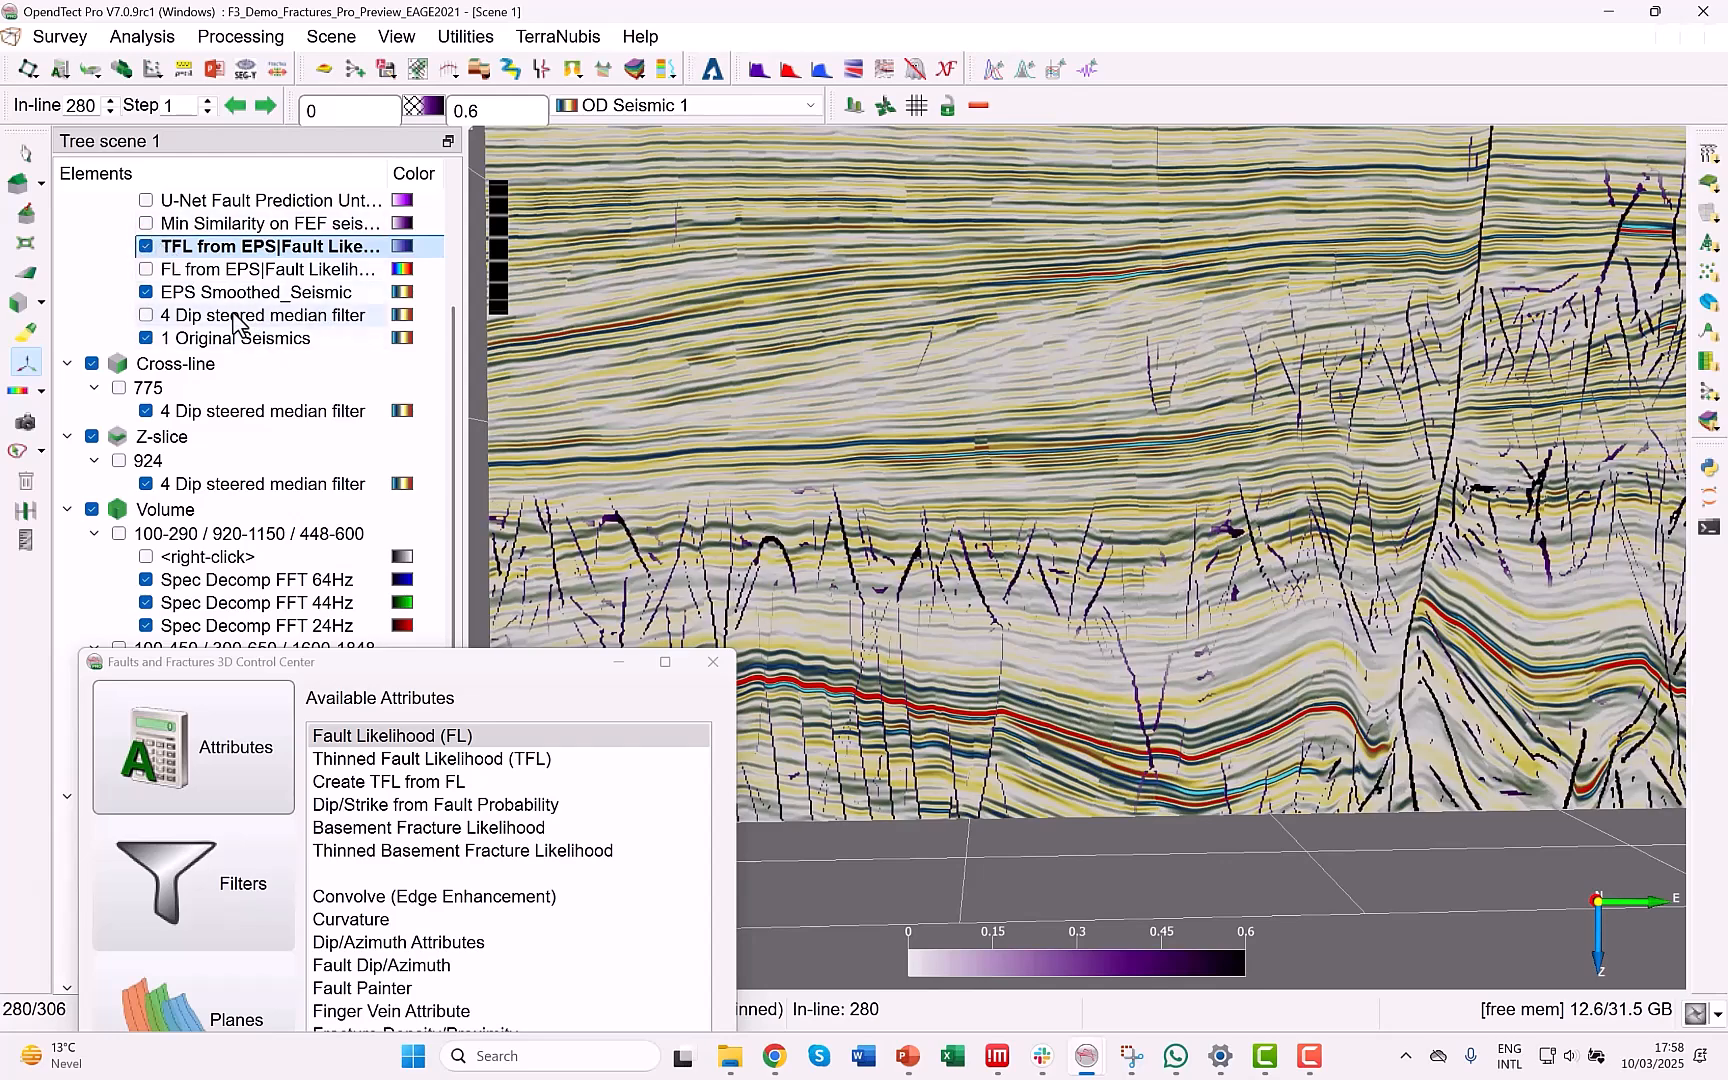
# Switch the display to the first in-line 280 element with EPS Smoothed_Seismic shown and its Fault-Net layer hidden.
pyautogui.scroll(-2, 236, 323)
pyautogui.scroll(1, 240, 325)
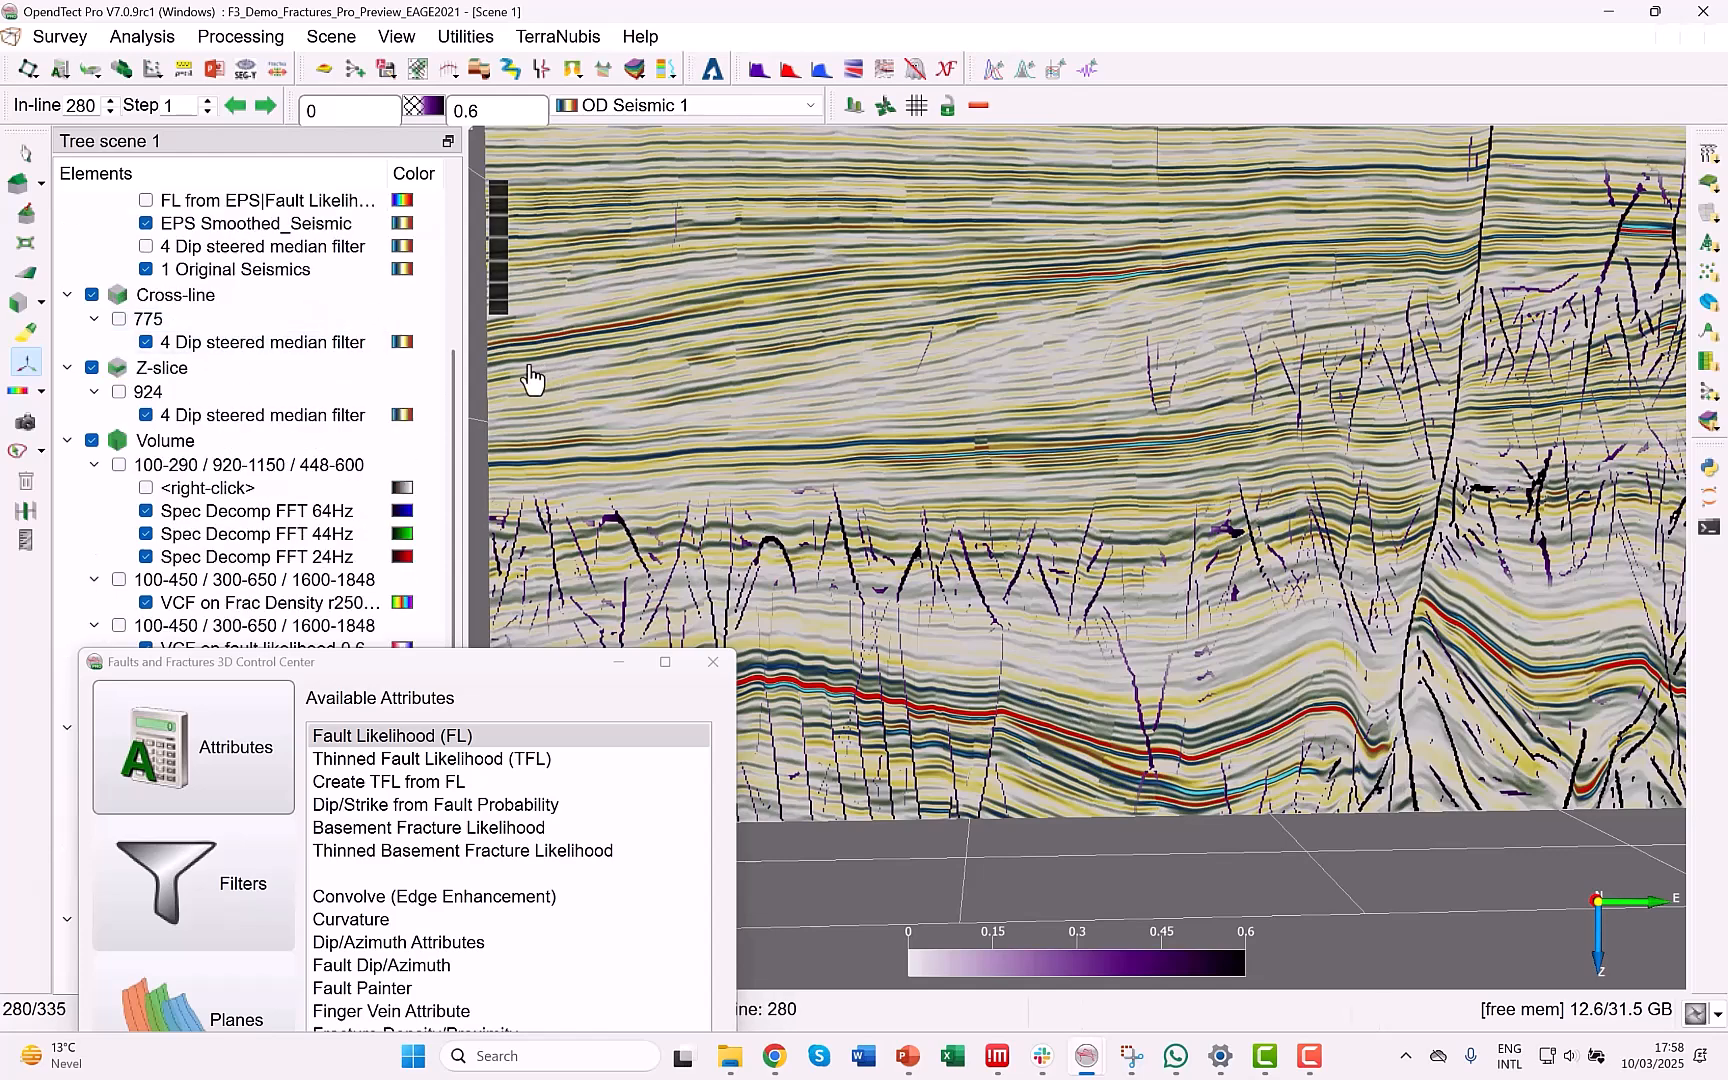
pyautogui.moveTo(455, 369); pyautogui.dragTo(454, 171)
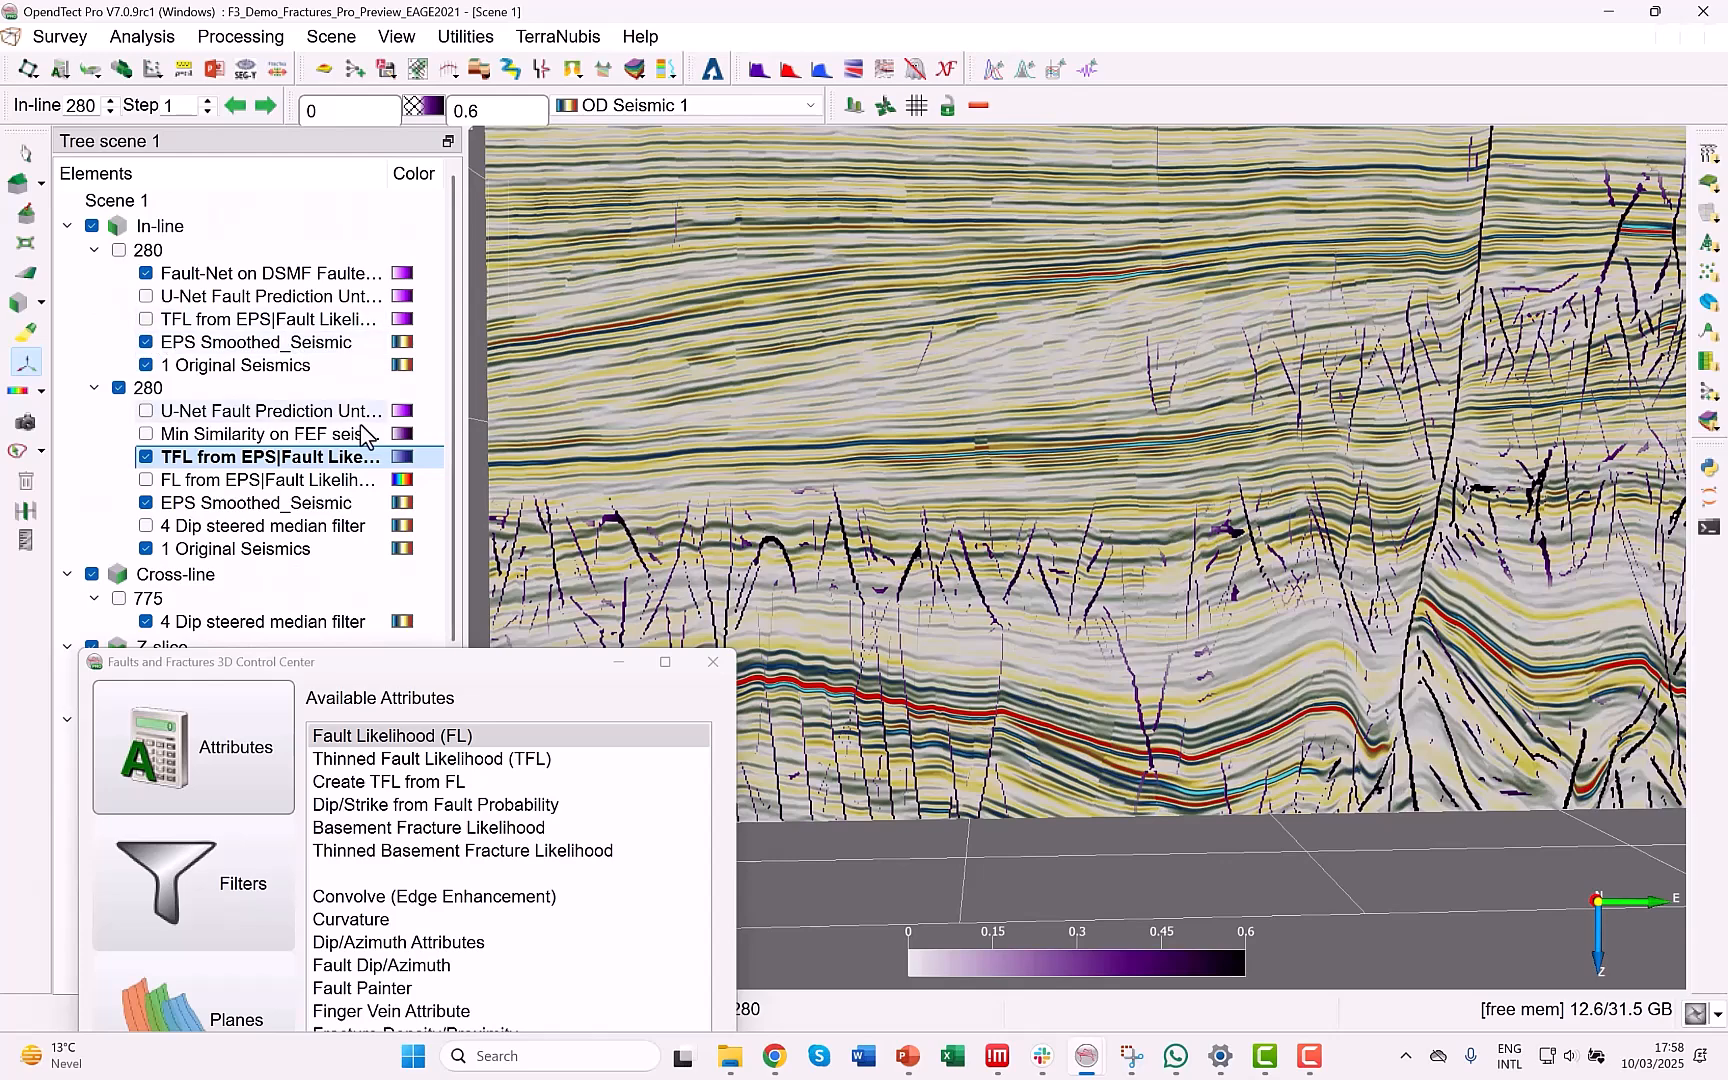
pyautogui.click(146, 457)
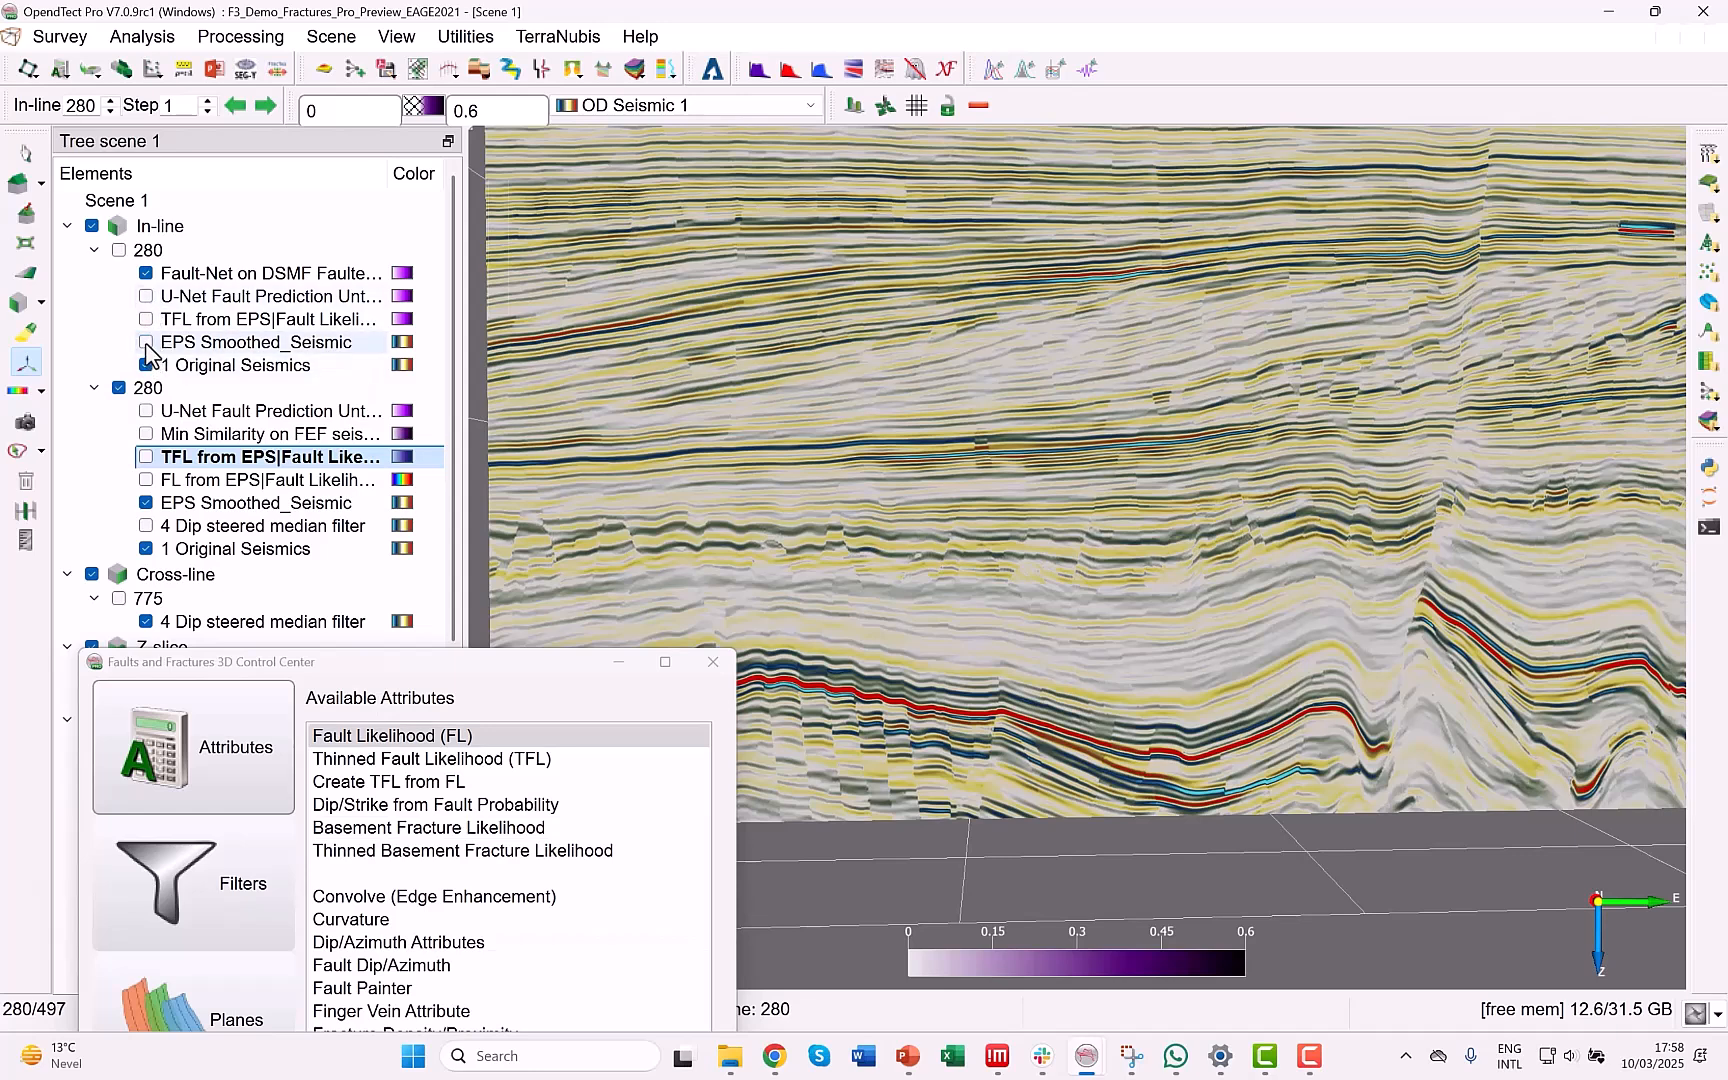
pyautogui.click(118, 387)
pyautogui.click(118, 249)
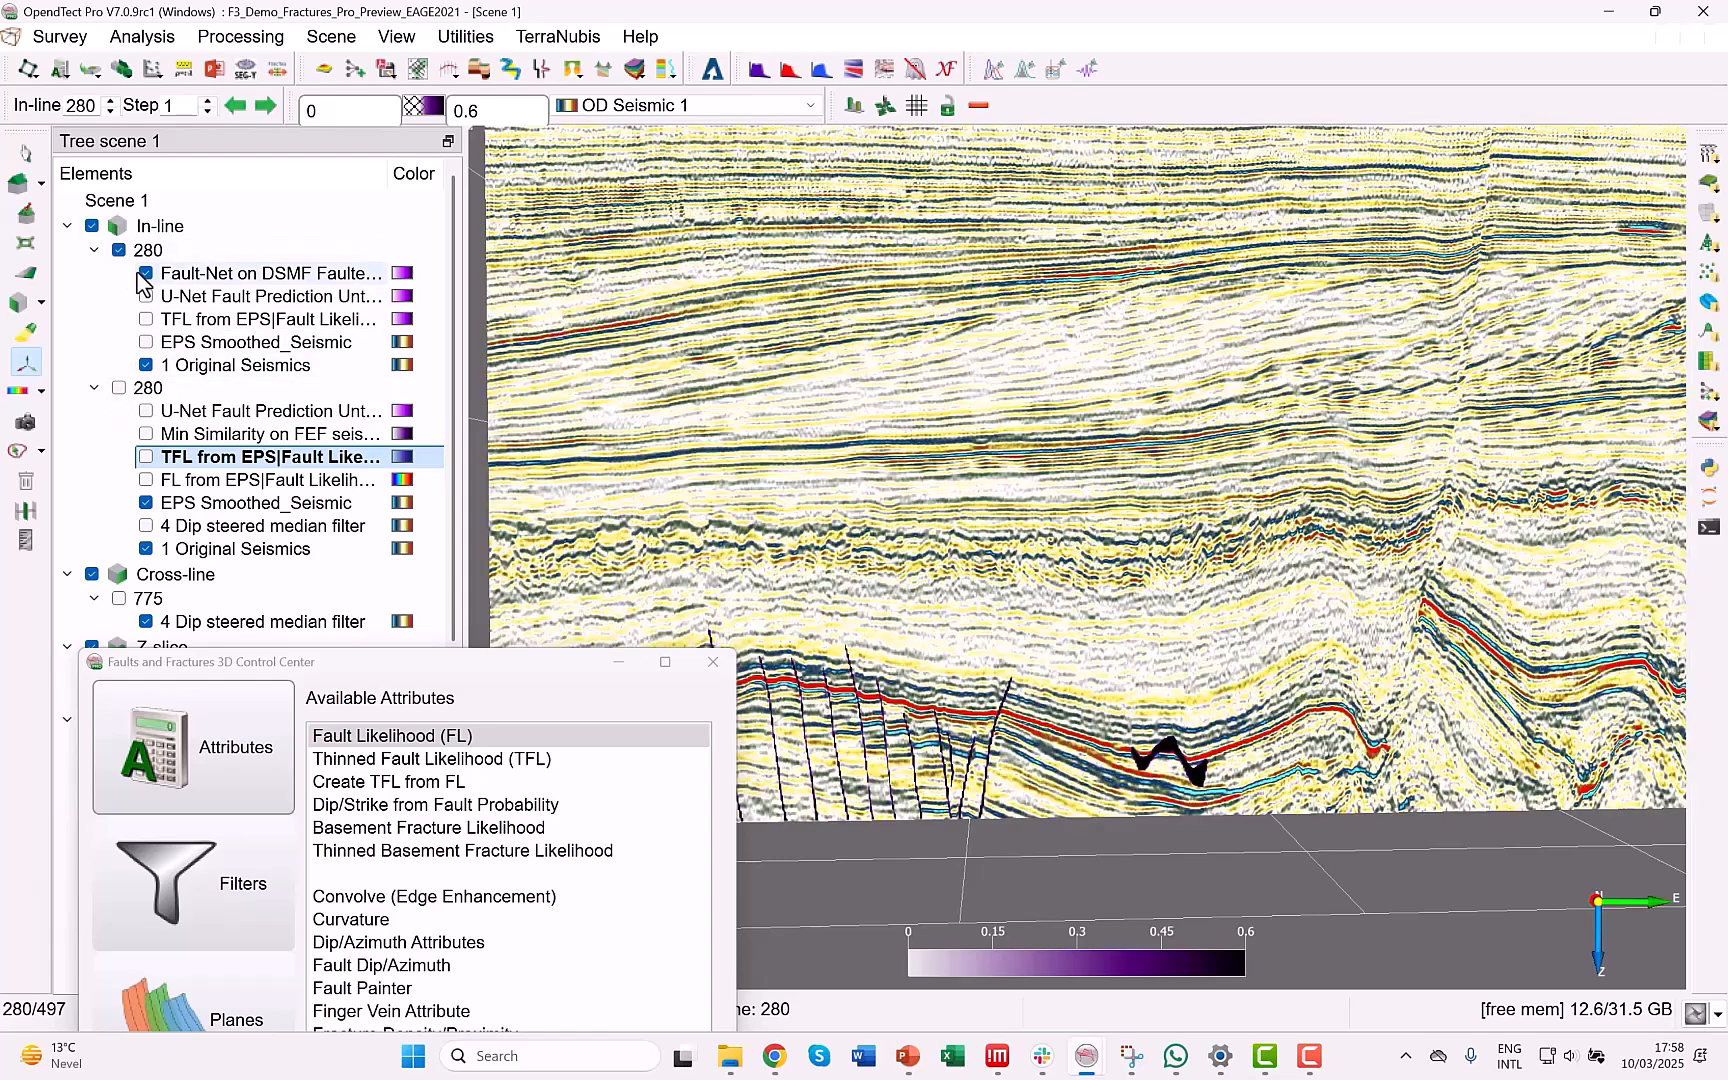
pyautogui.click(146, 273)
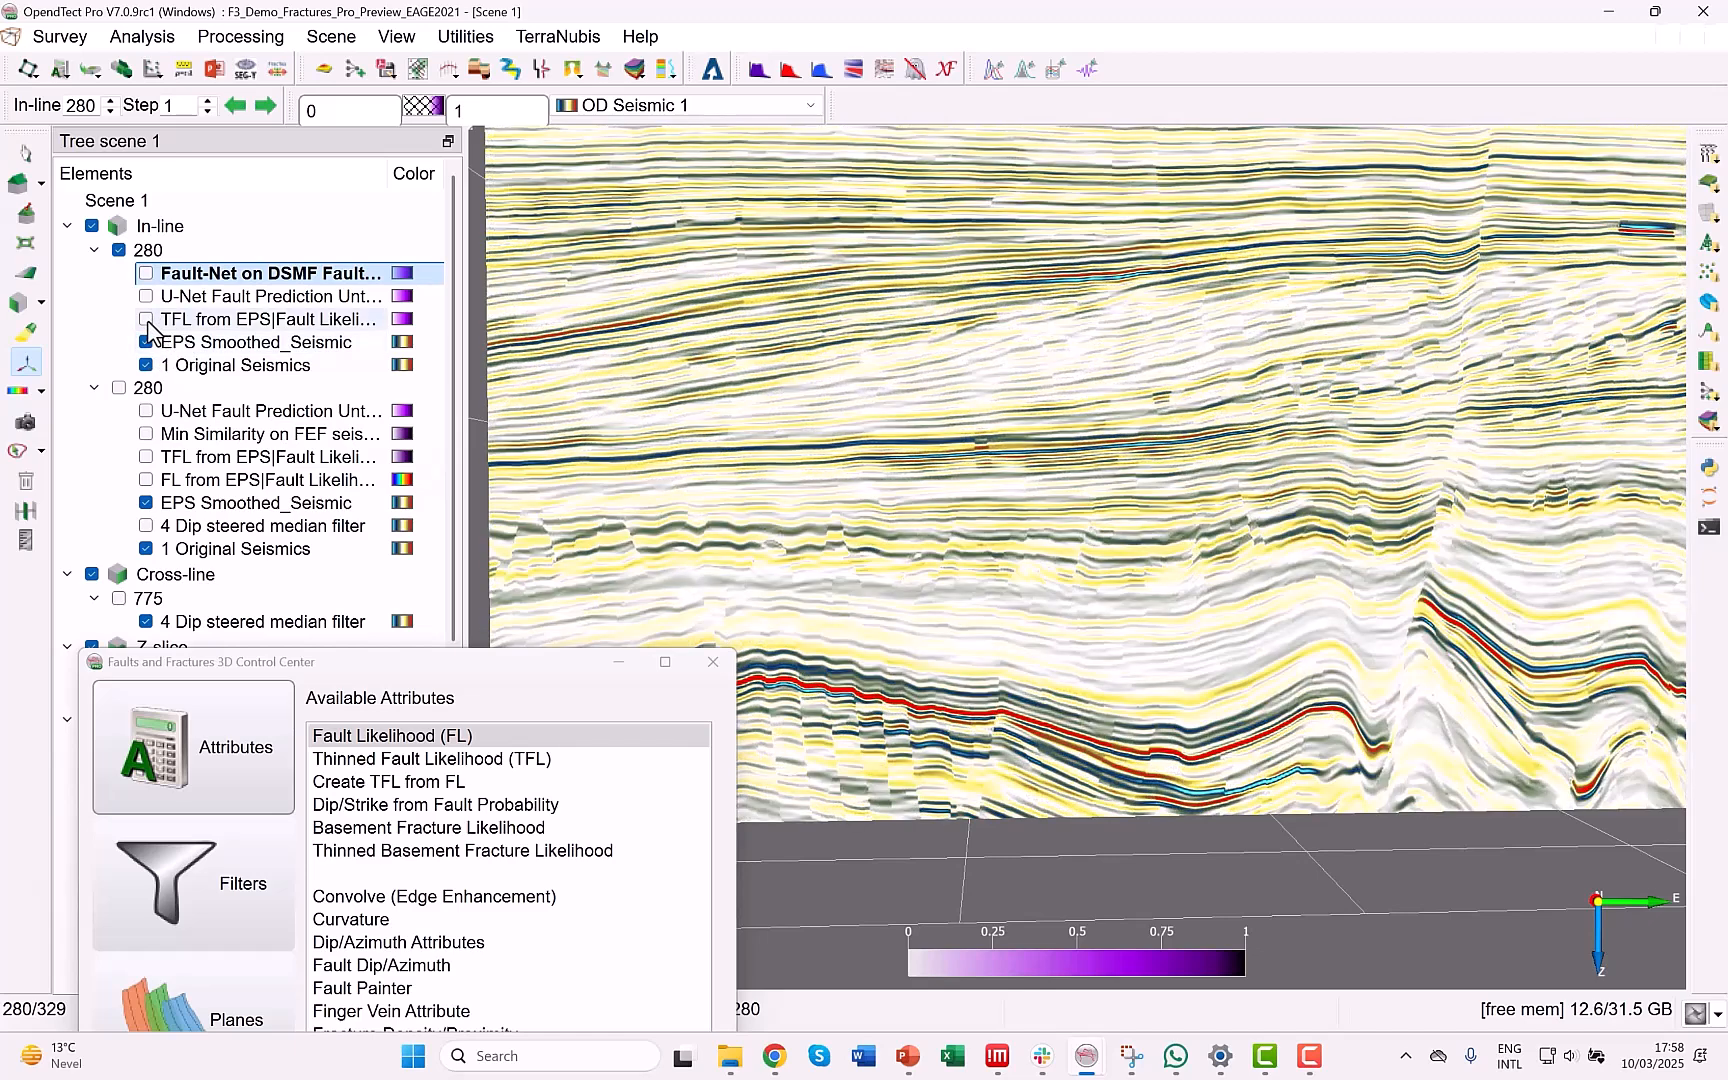
# View TFL from EPS over the smoothed seismic, and replace it with the U-Net Fault Prediction layer for inspection.
pyautogui.click(146, 319)
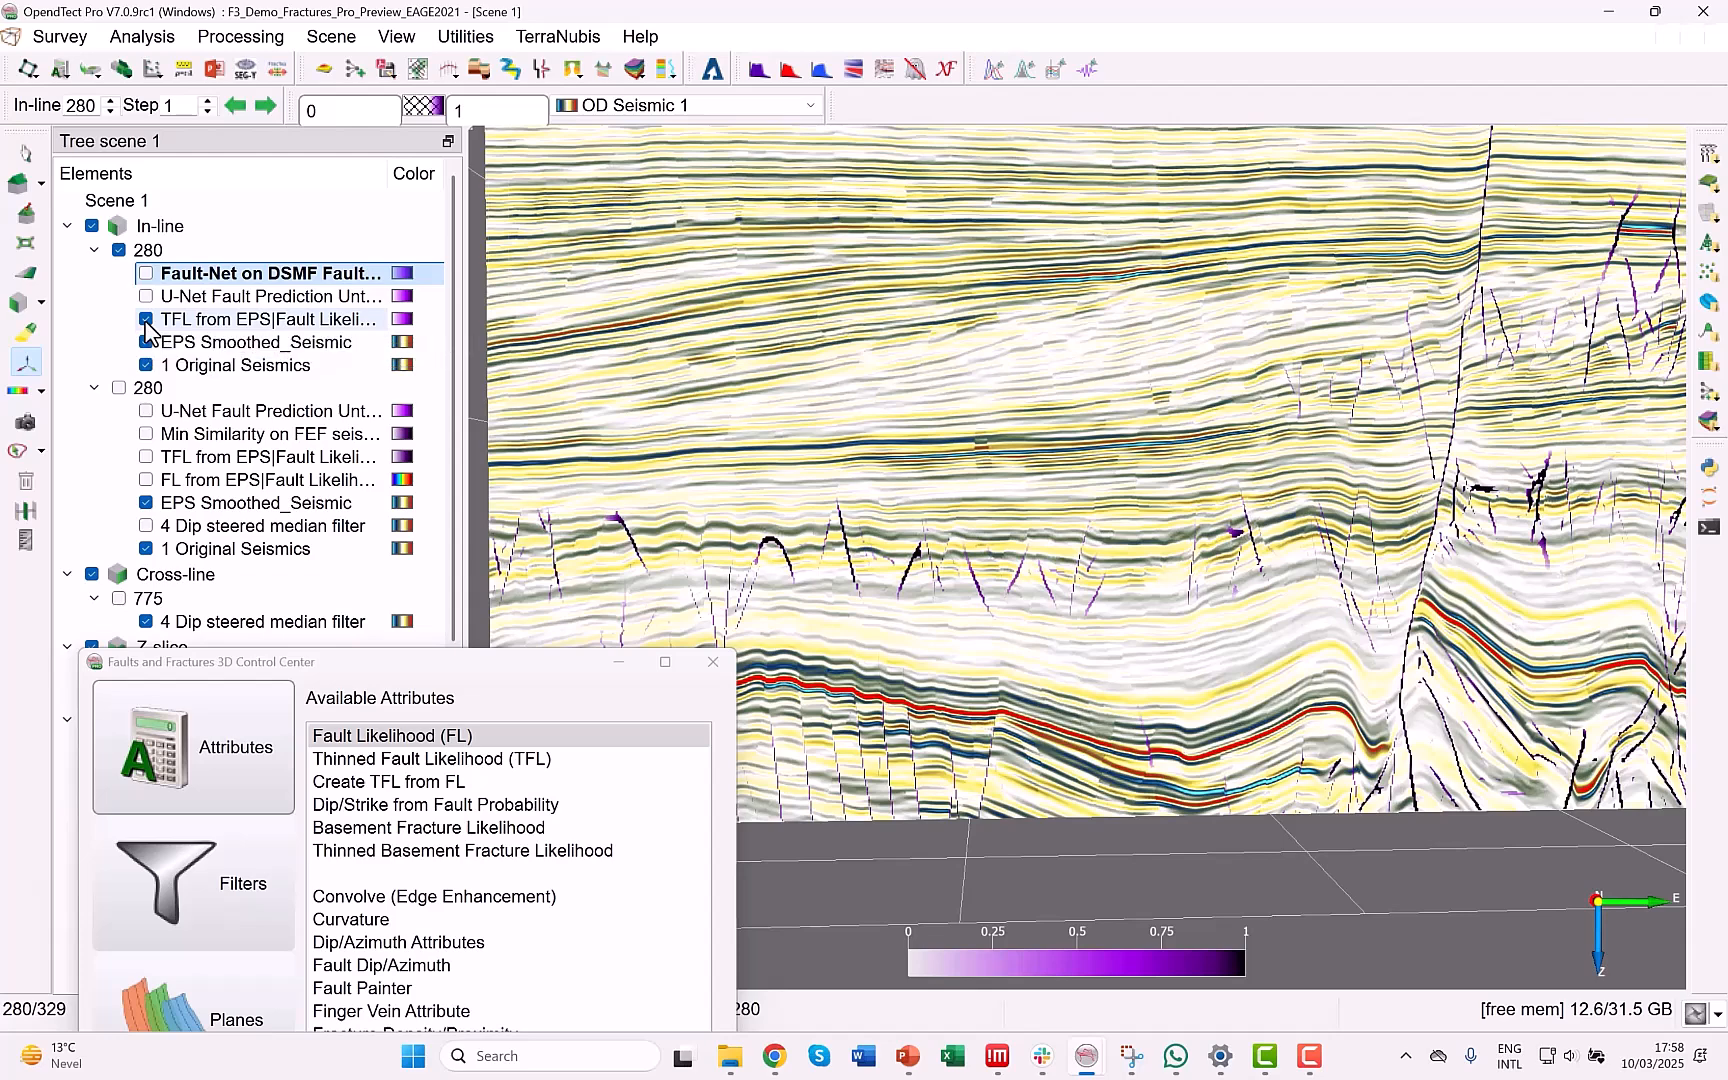
pyautogui.click(146, 319)
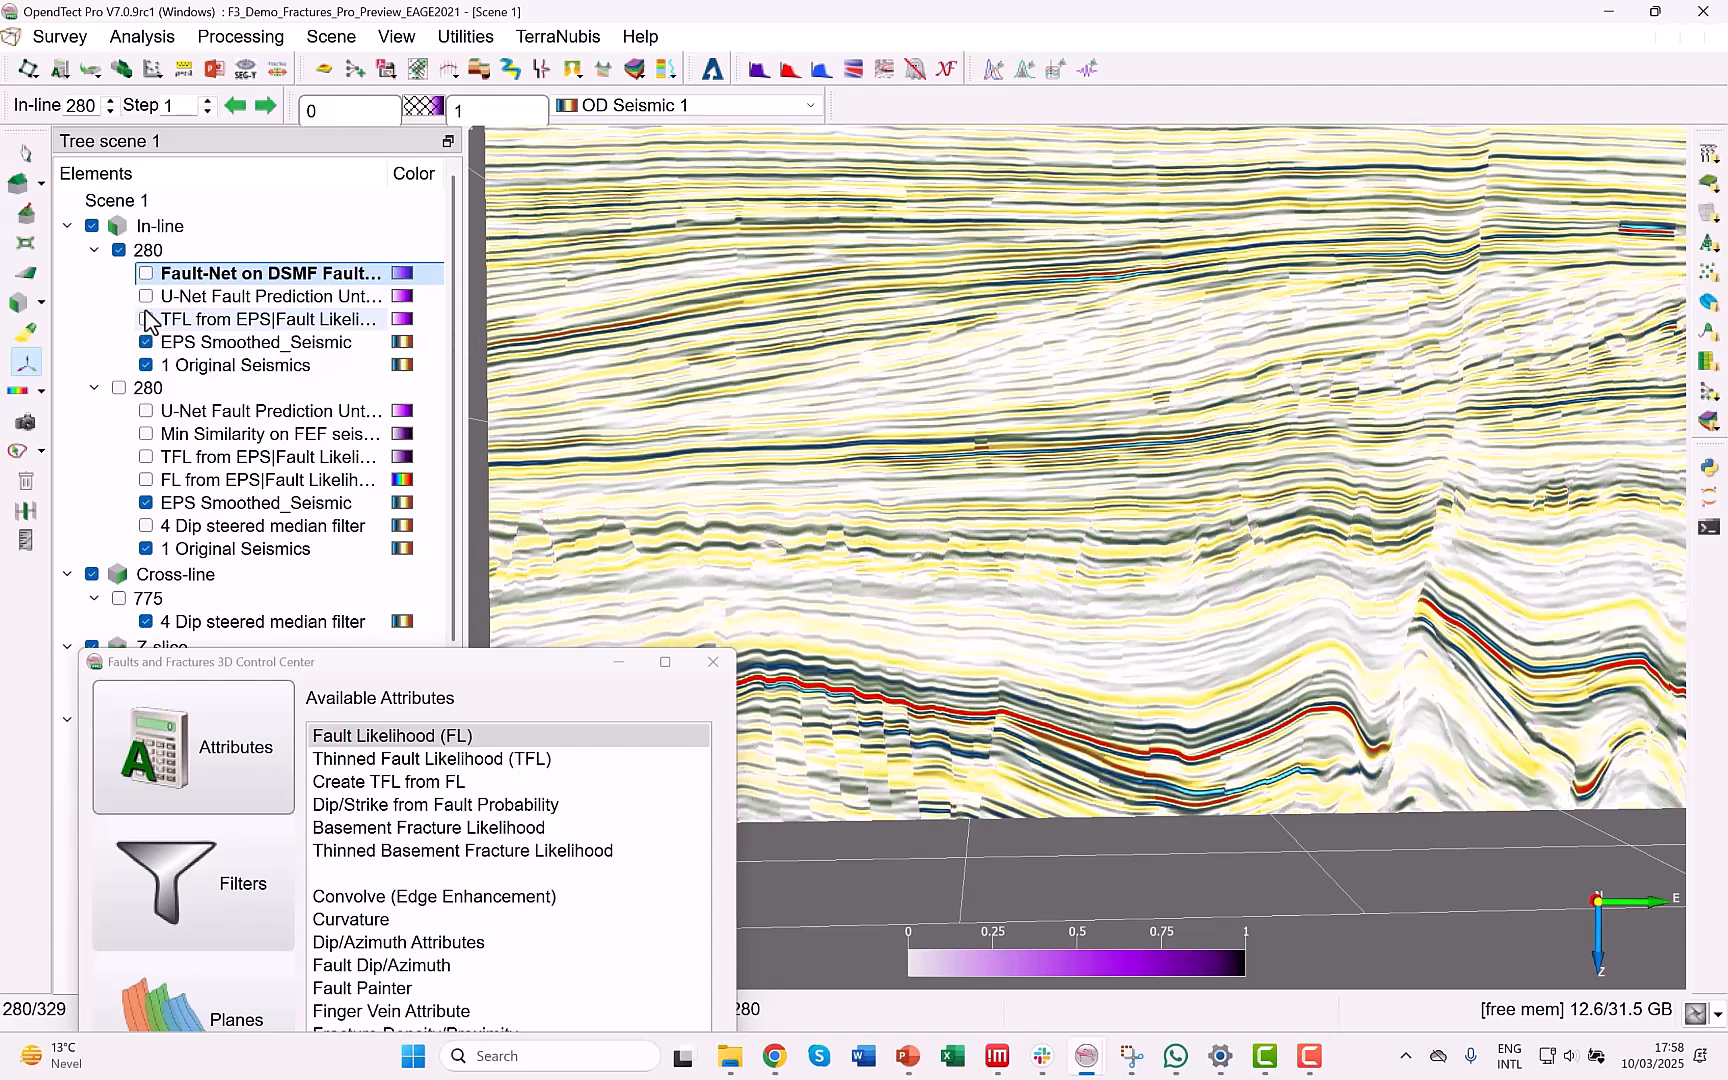
pyautogui.click(146, 296)
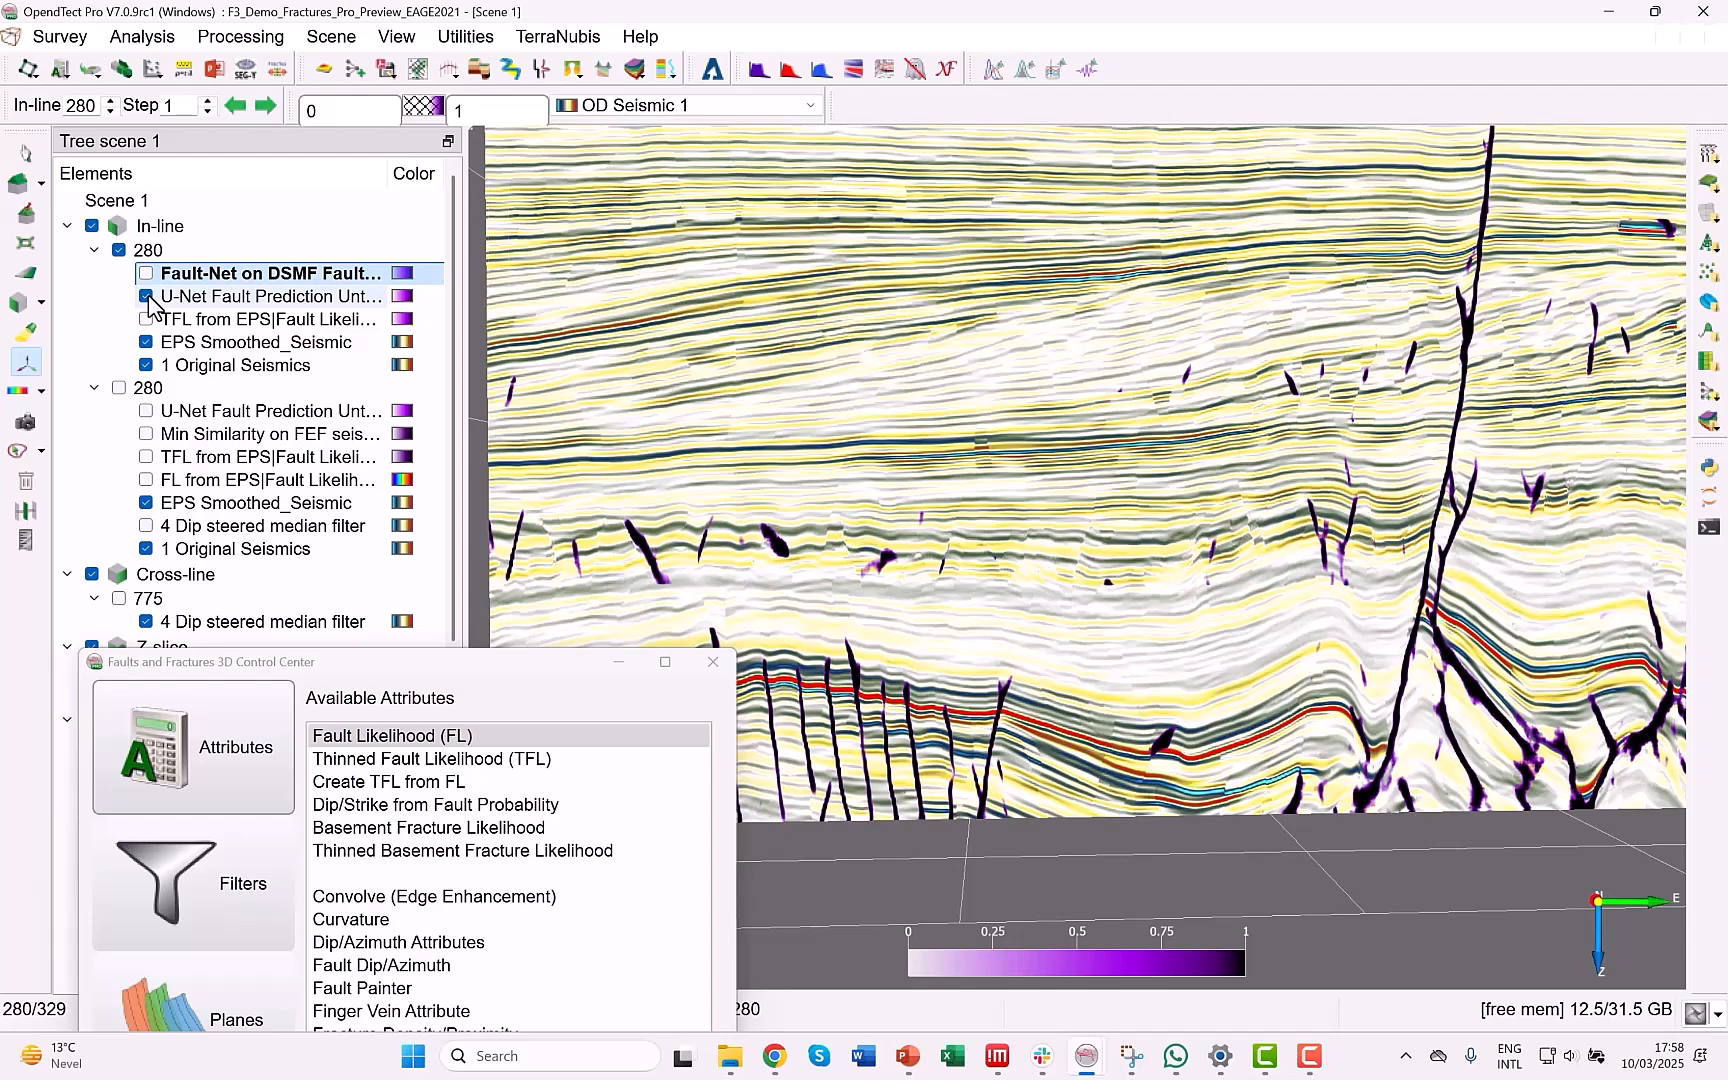
pyautogui.scroll(-2, 1099, 490)
pyautogui.moveTo(1112, 542); pyautogui.dragTo(1202, 422, button='middle')
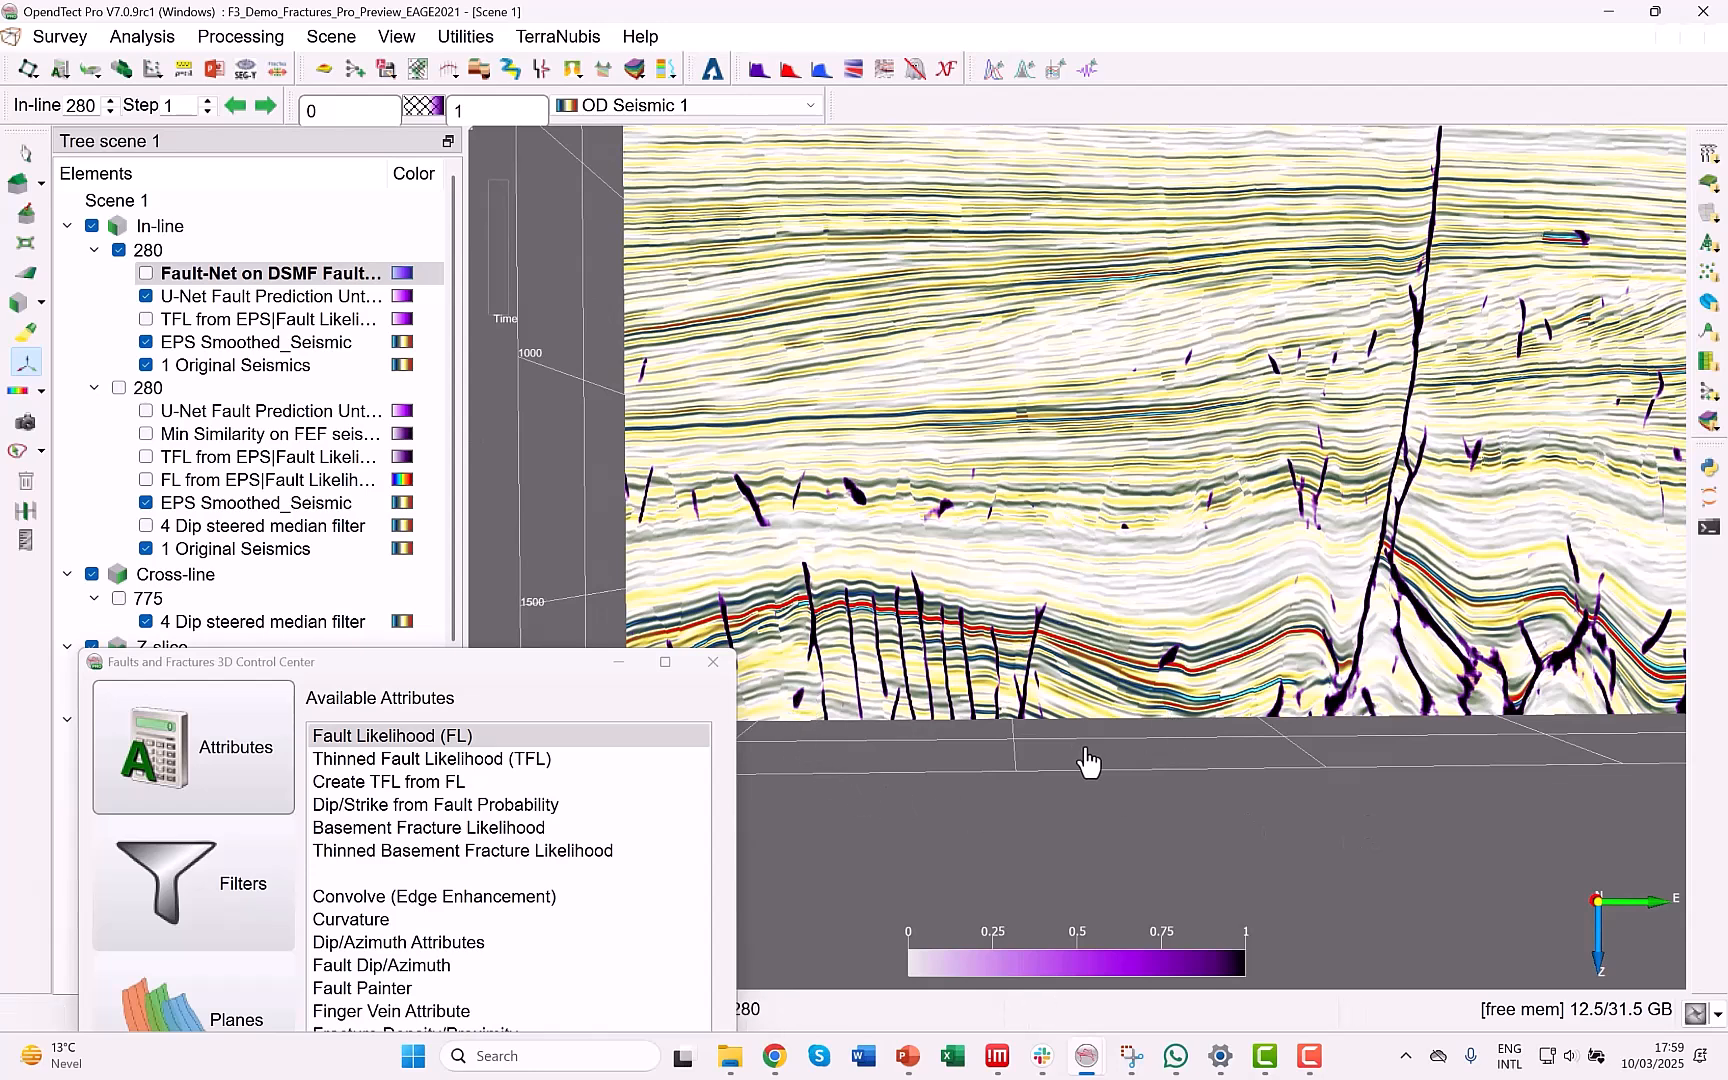
pyautogui.moveTo(1265, 1055)
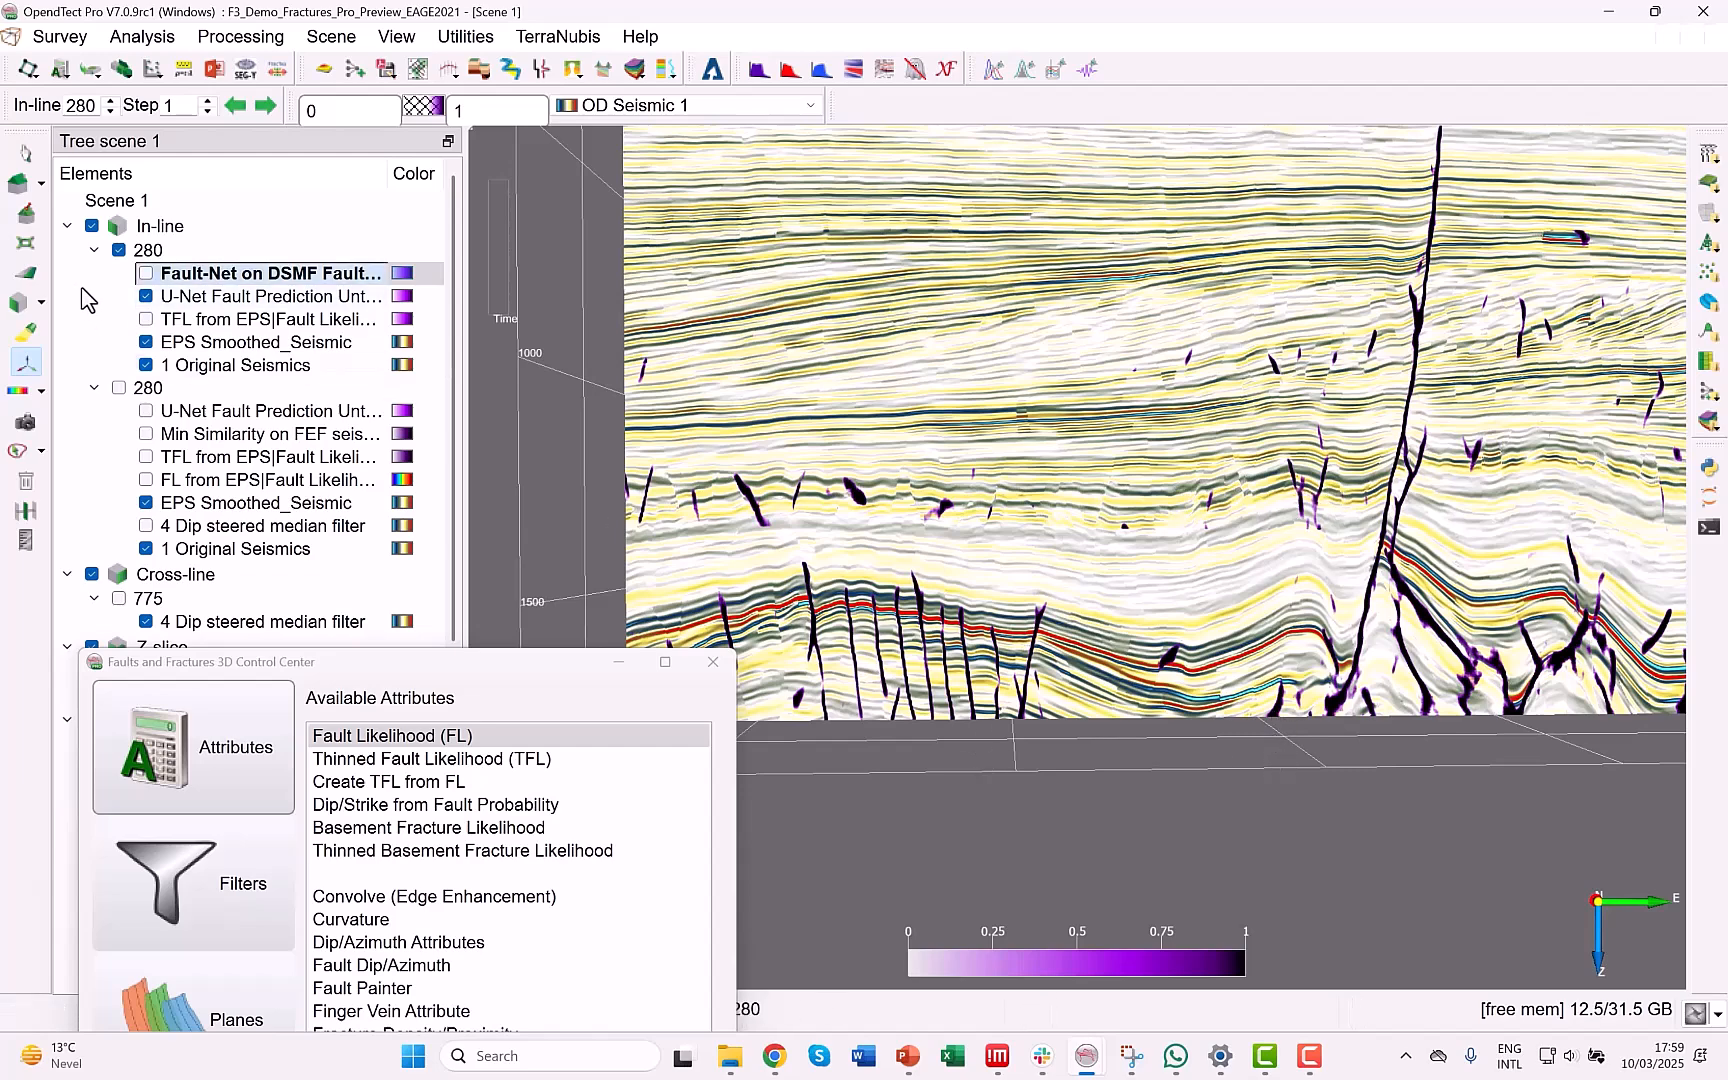
# Replace the U-Net Fault Prediction layer with Fault-Net on DSMF and examine the deep faults closely.
pyautogui.click(146, 296)
pyautogui.click(146, 273)
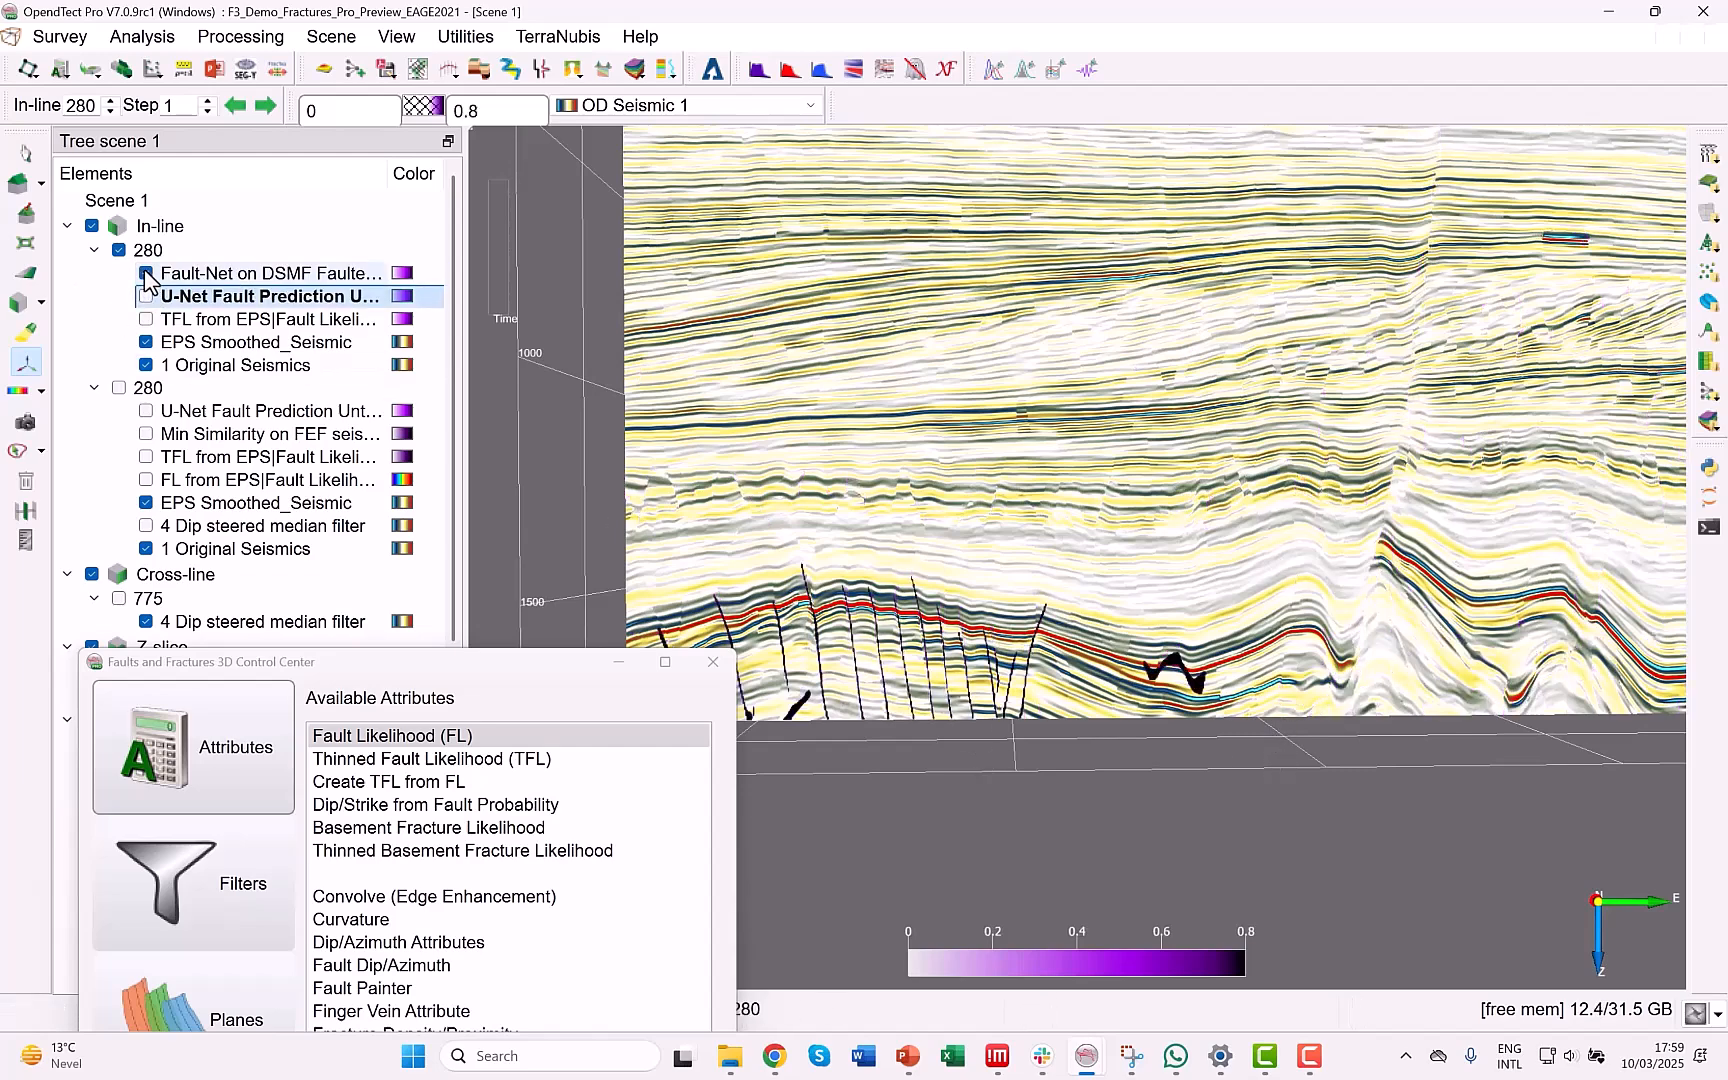
pyautogui.moveTo(877, 561); pyautogui.dragTo(1041, 494, button='middle')
pyautogui.scroll(5, 1061, 702)
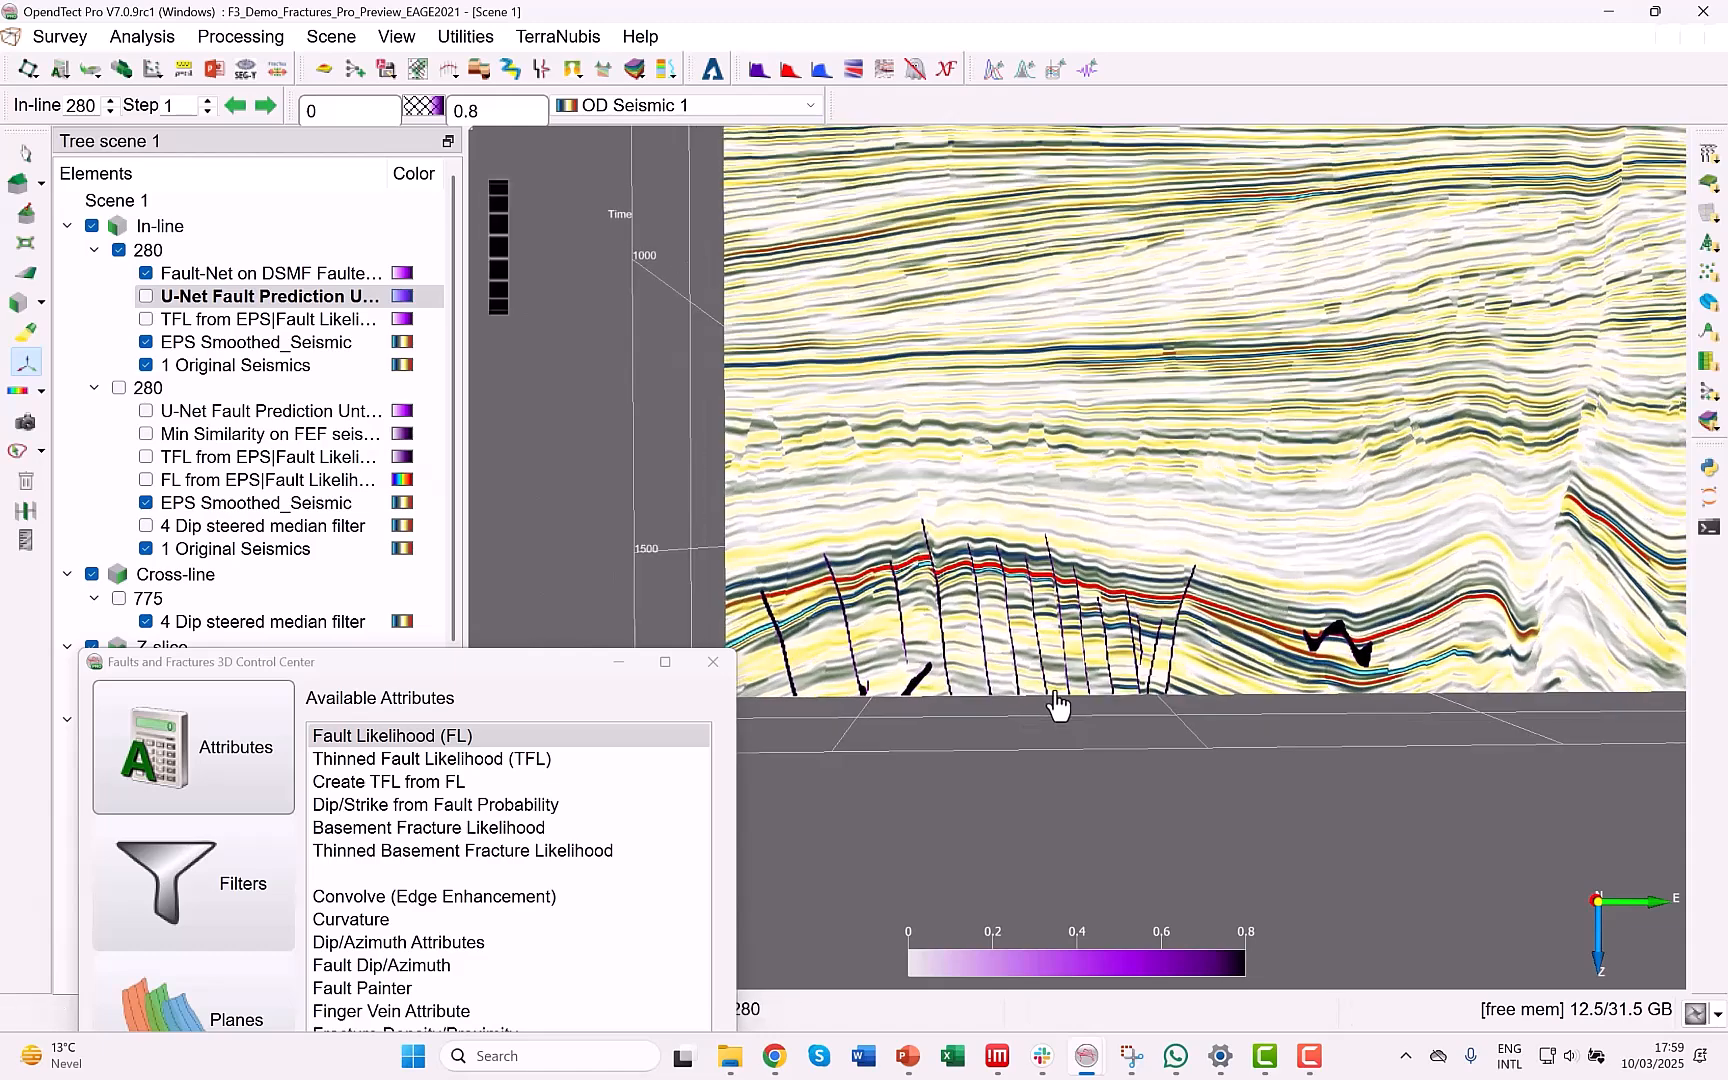
pyautogui.moveTo(1064, 655); pyautogui.dragTo(1111, 555, button='middle')
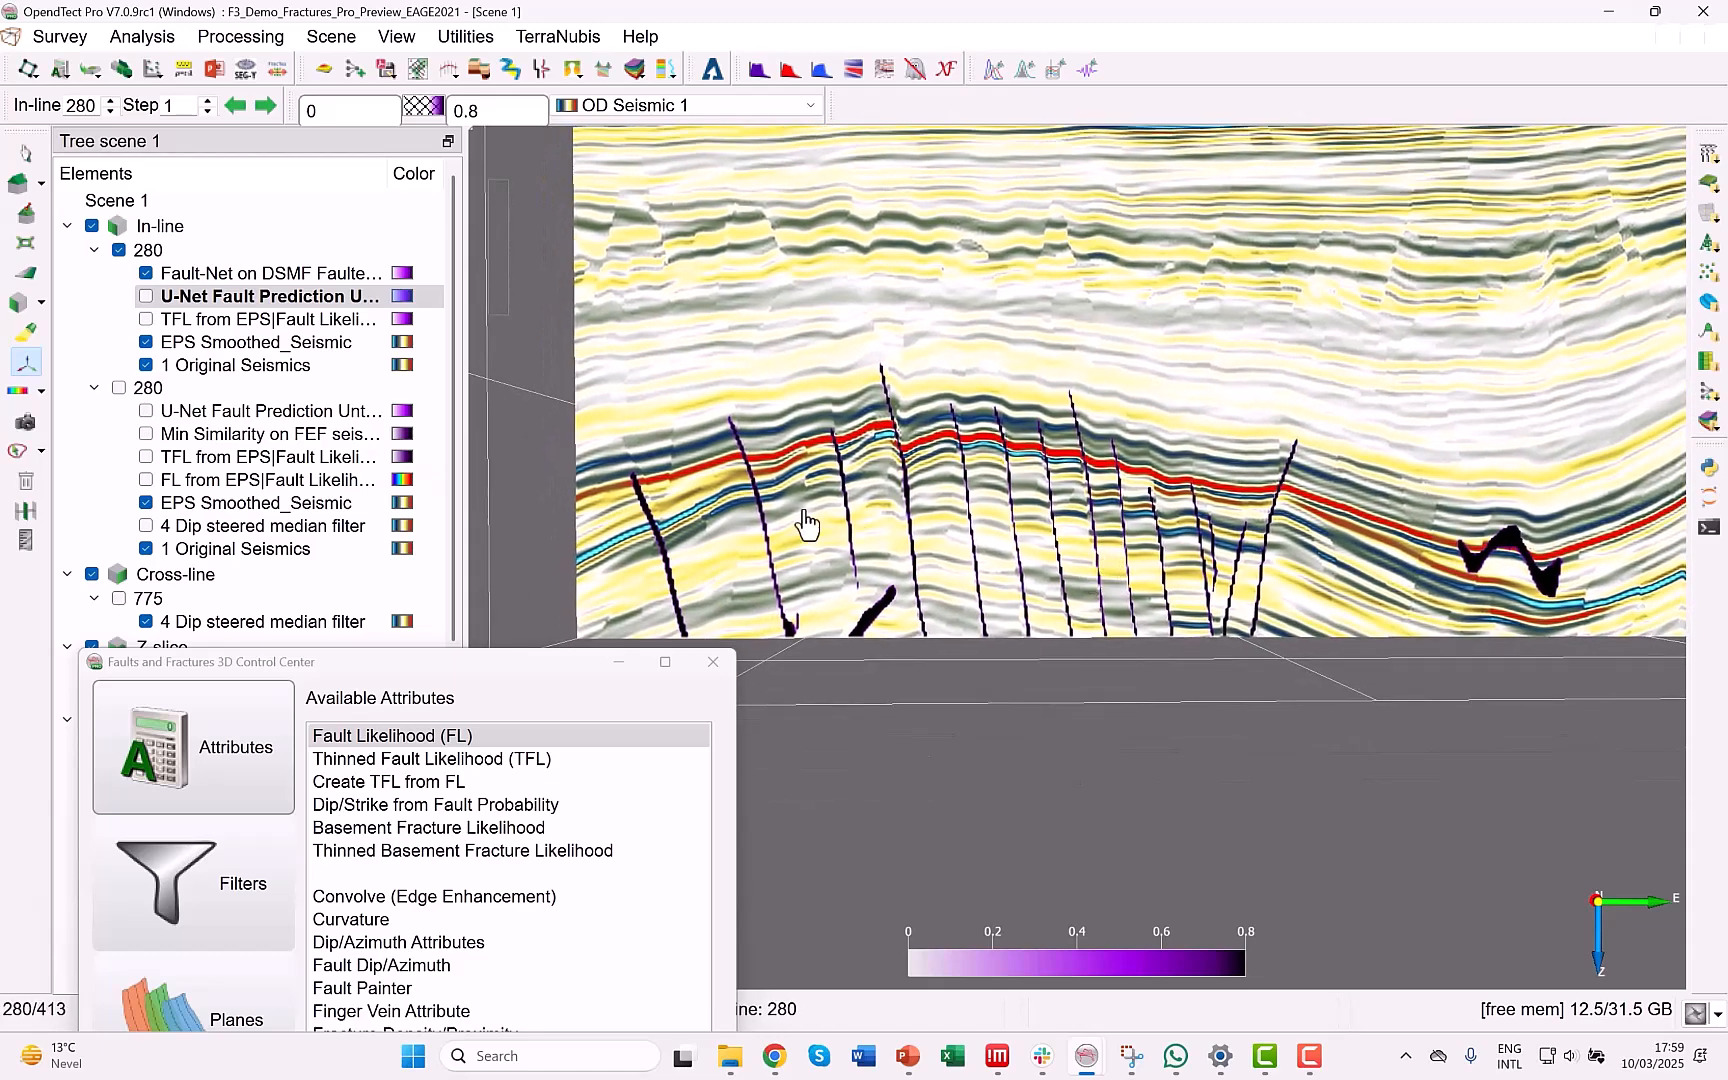
# Compare the Fault-Net and U-Net fault predictions on in-line 280, leaving only the Fault-Net layer over the smoothed seismic.
pyautogui.click(146, 273)
pyautogui.click(146, 273)
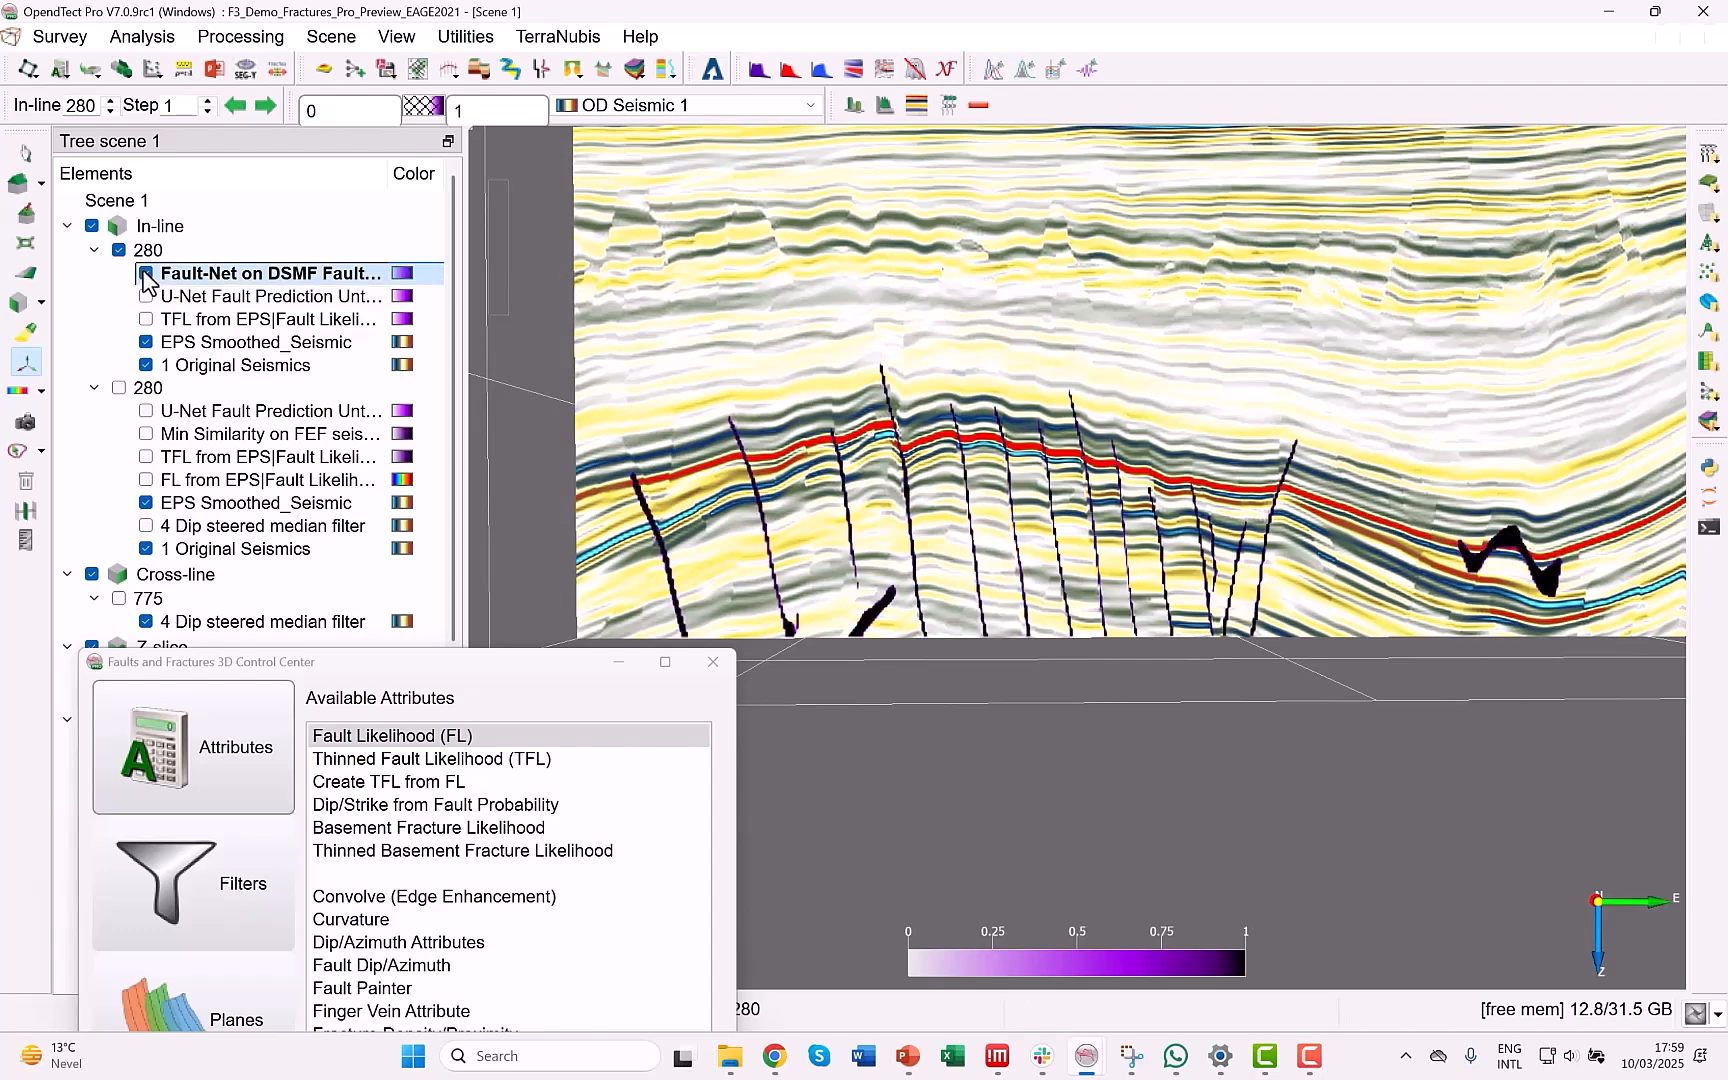
pyautogui.click(146, 274)
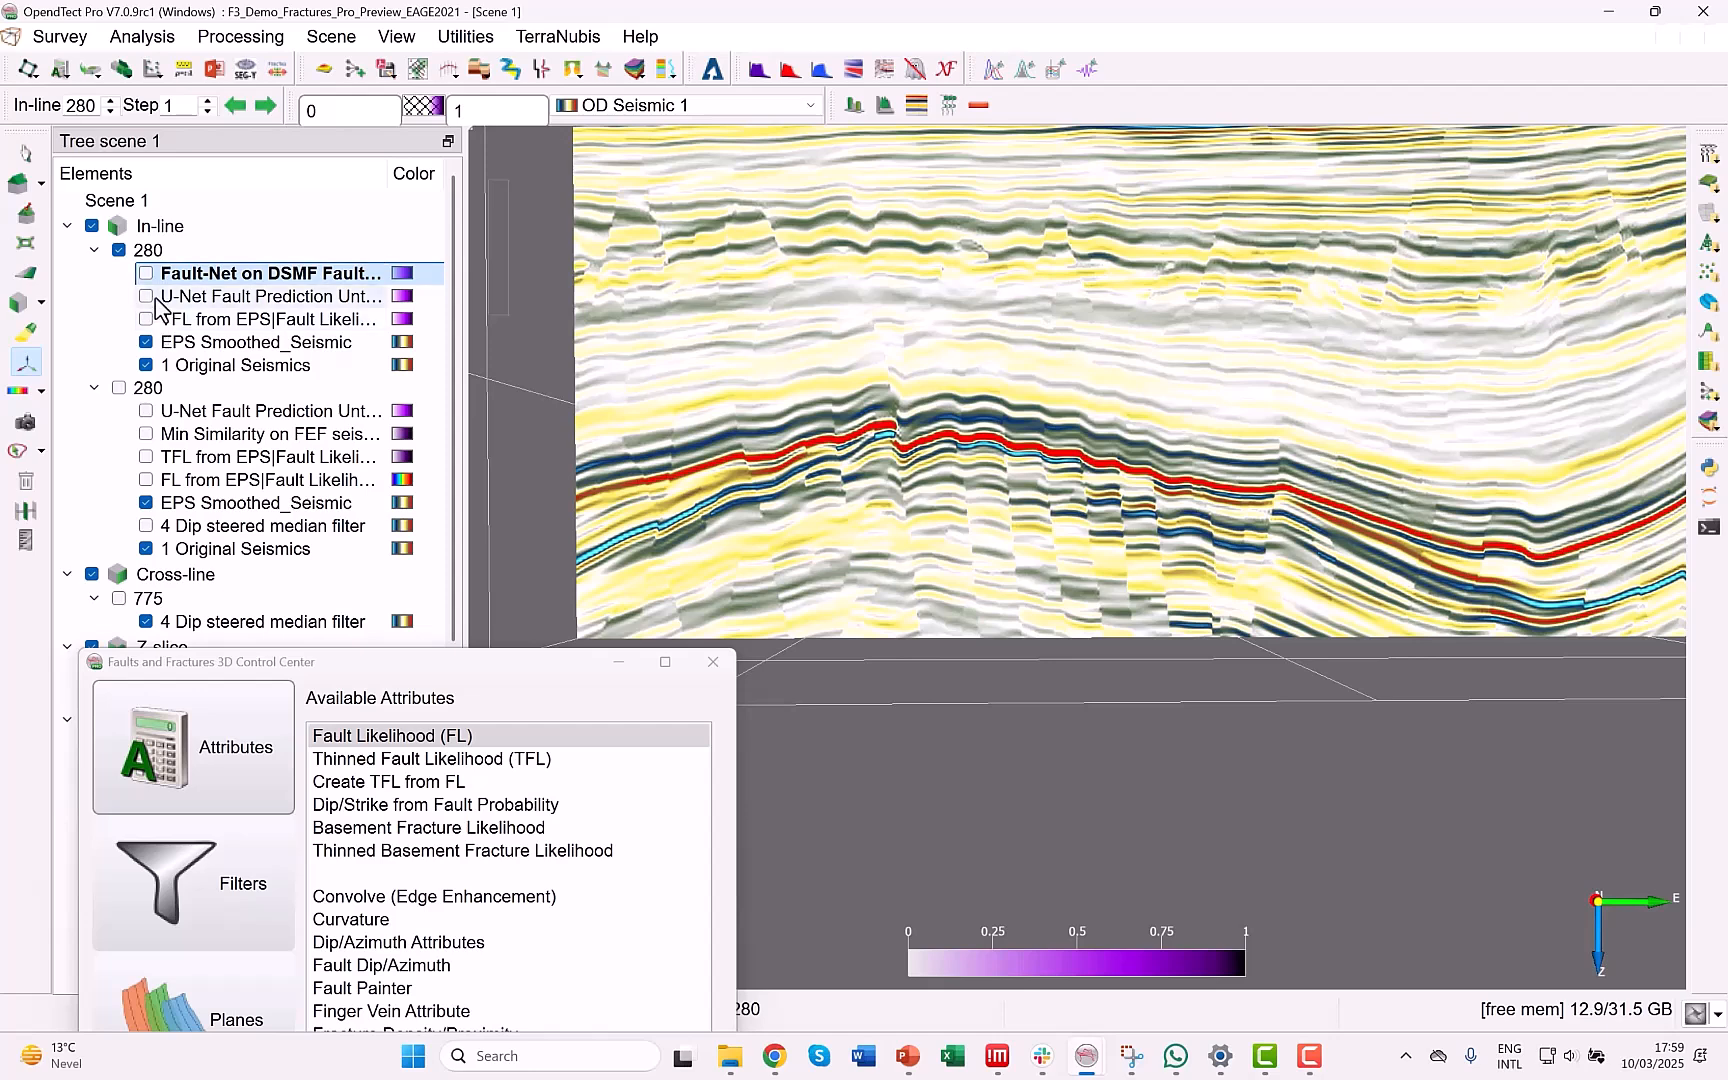
pyautogui.click(146, 297)
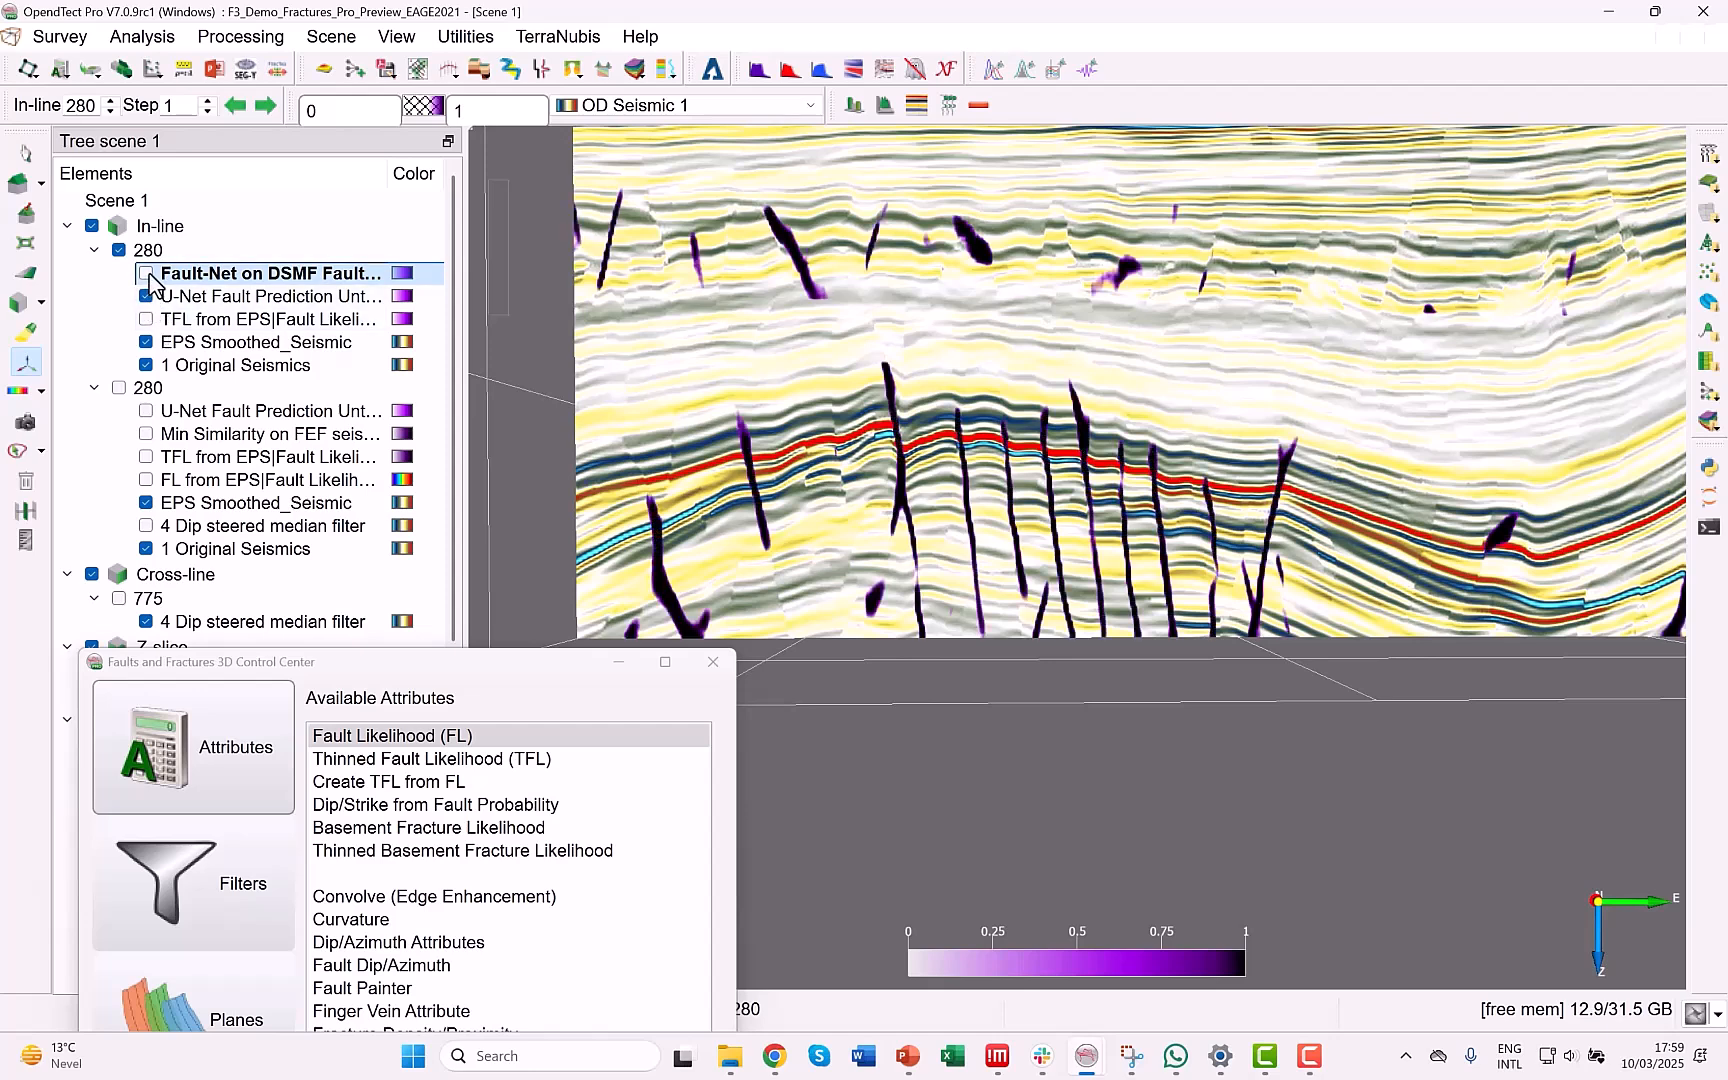
pyautogui.click(146, 274)
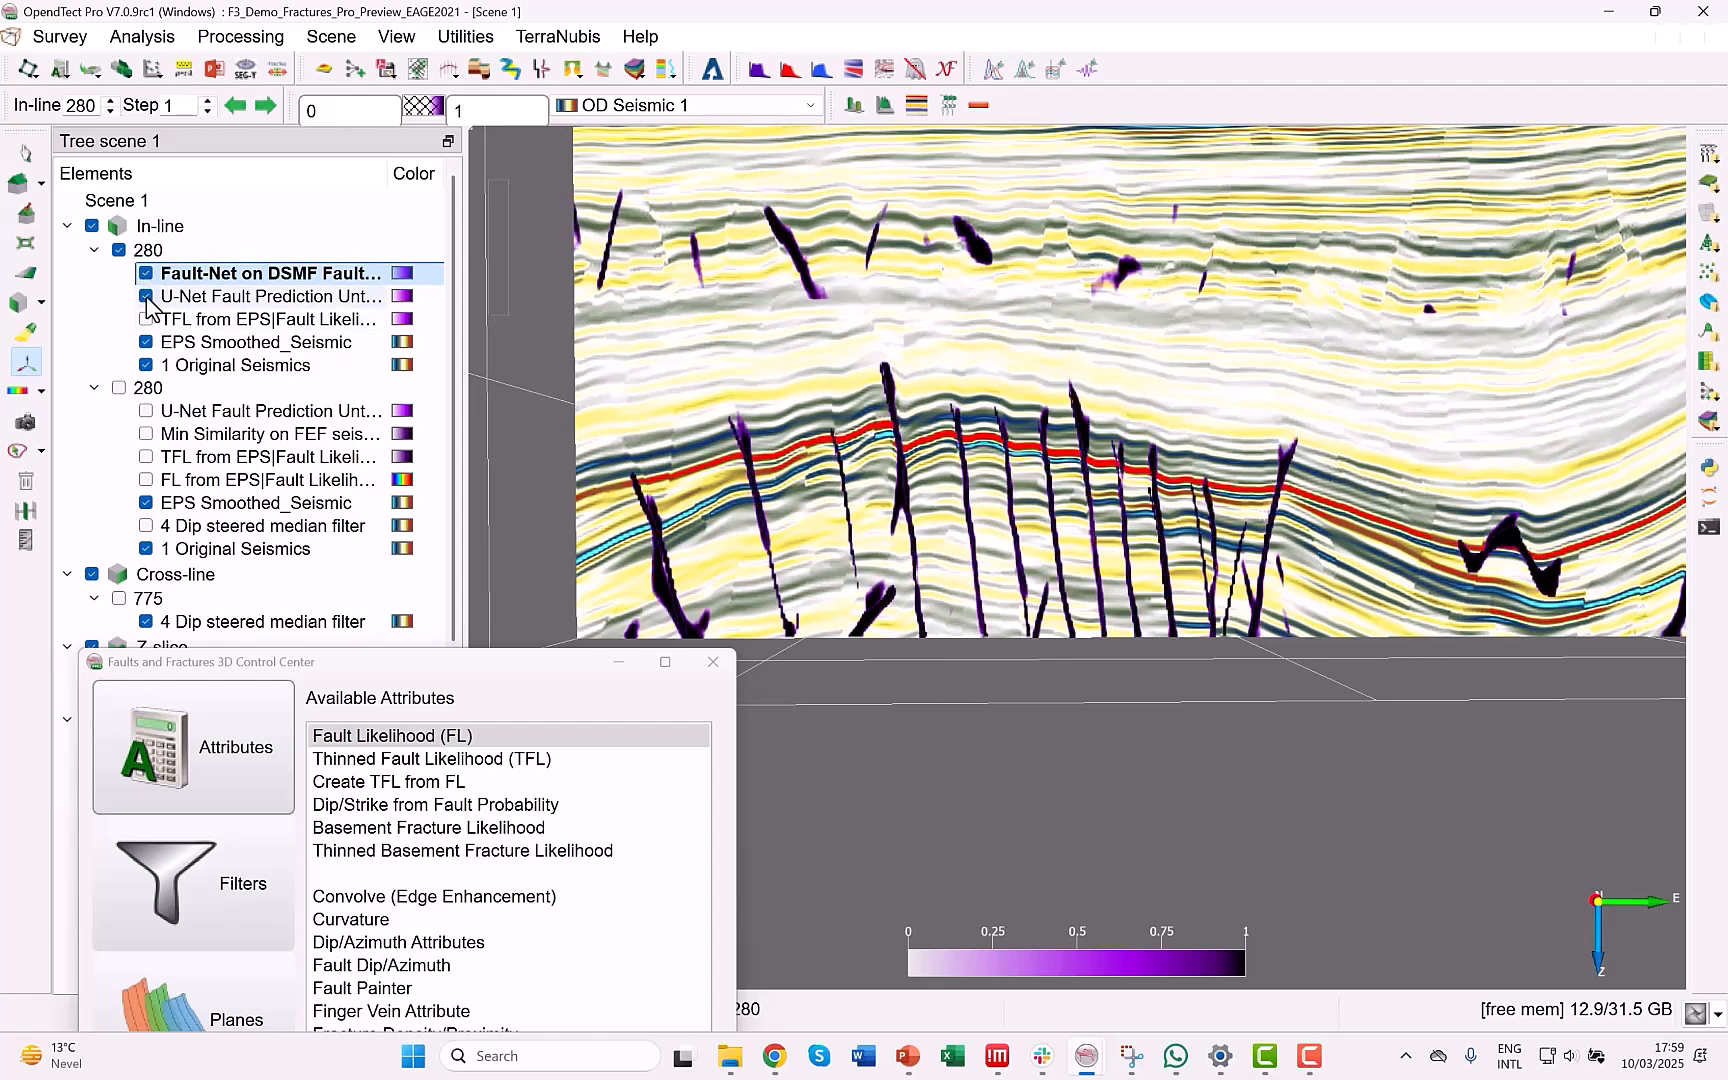
pyautogui.click(146, 297)
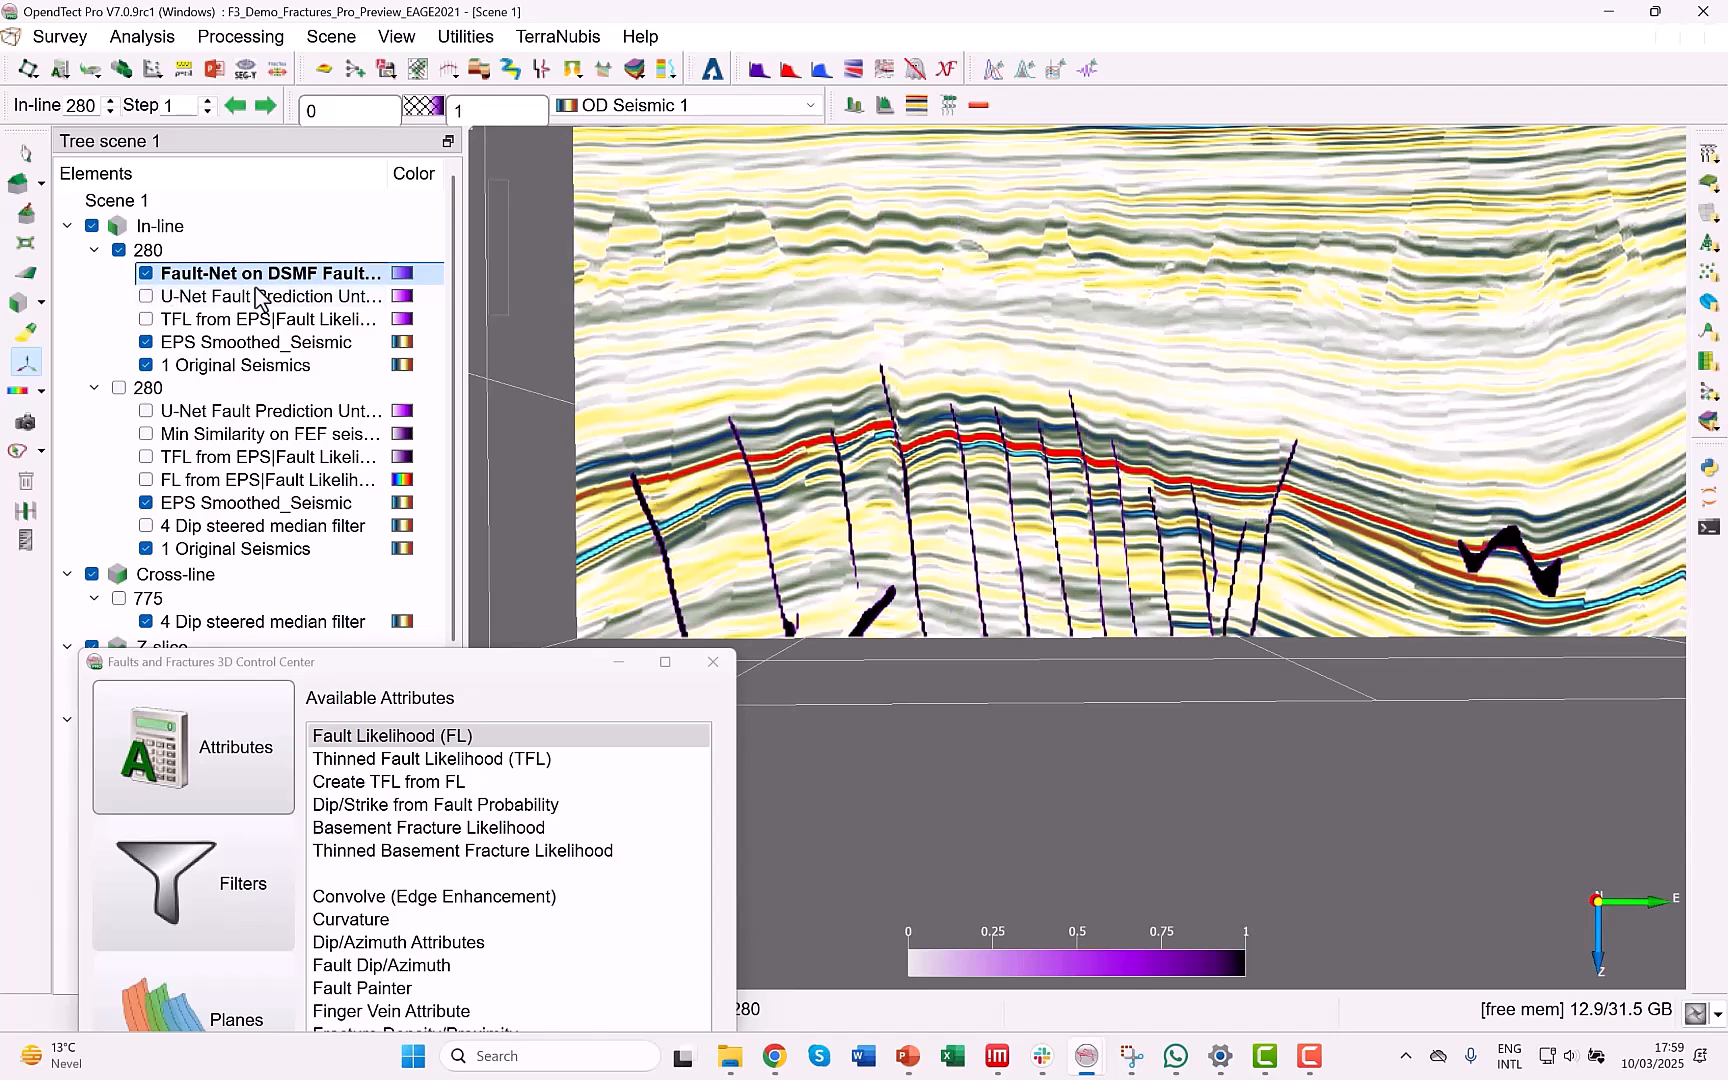
pyautogui.scroll(-8, 925, 632)
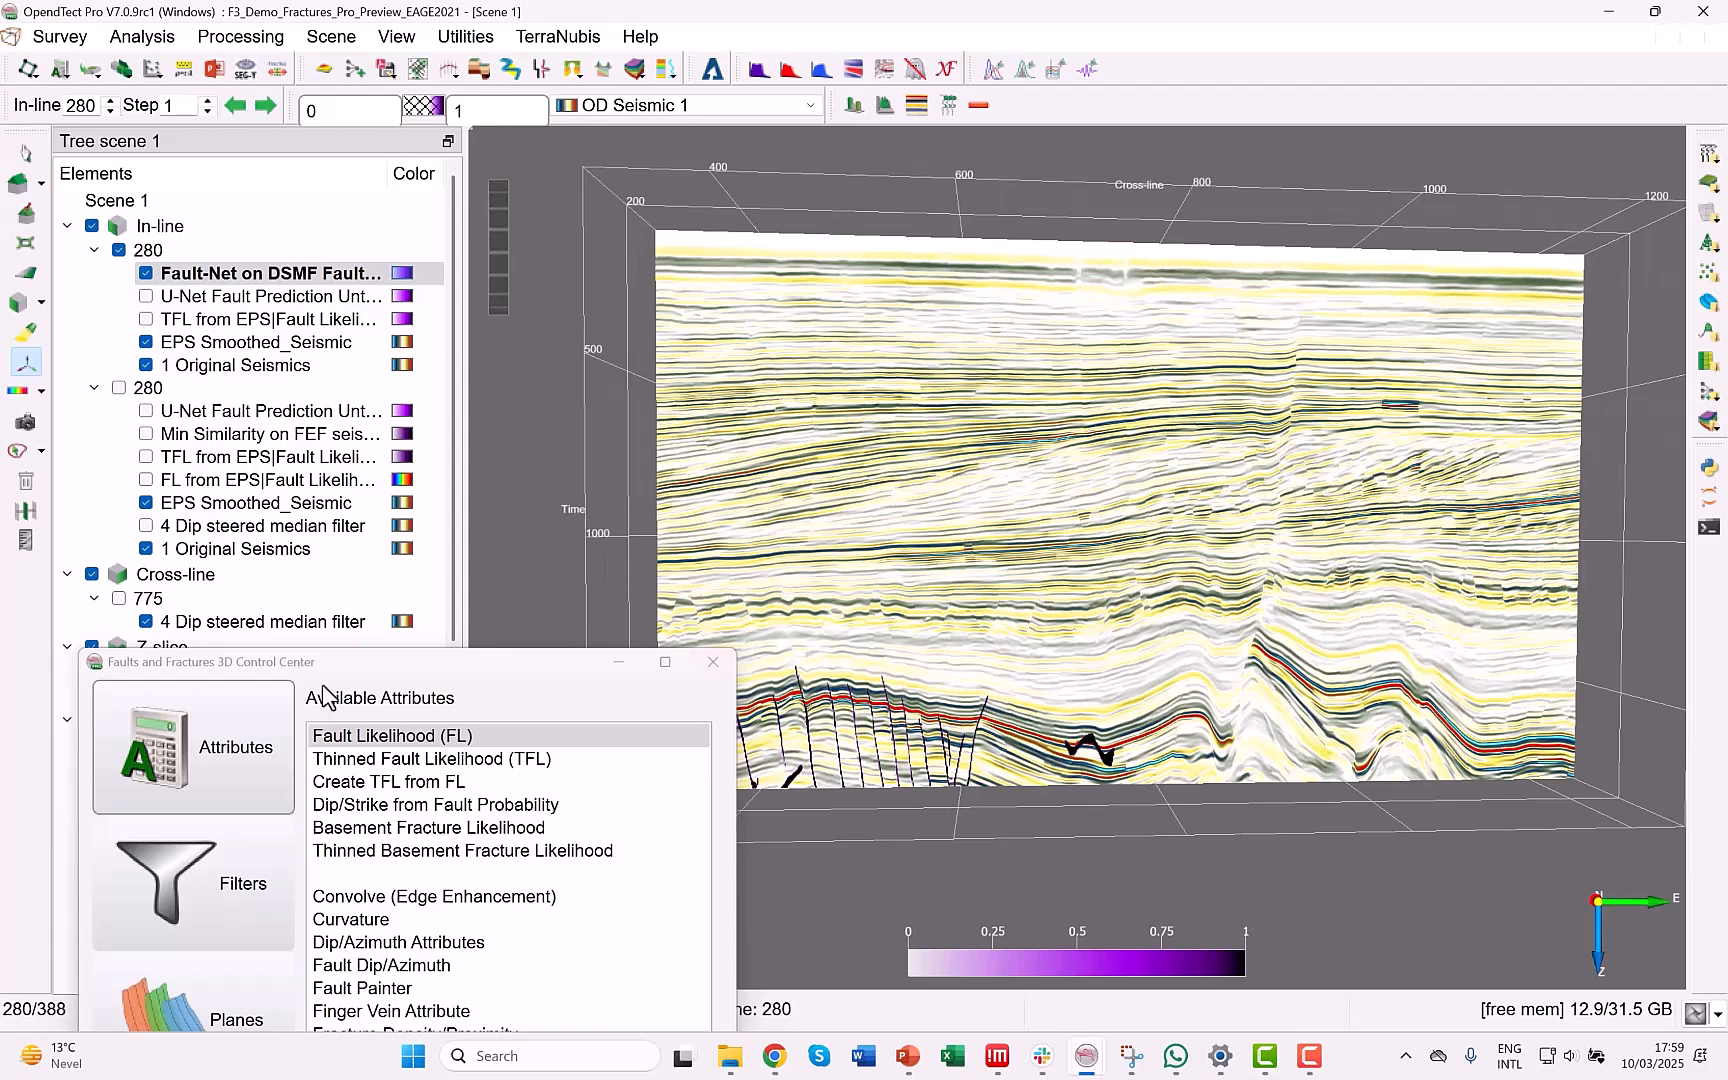
# Display the Demo a --> Base Tertiary horizon with RMS of TFL from EPS, and hide in-line 280.
pyautogui.moveTo(324, 663); pyautogui.dragTo(506, 318)
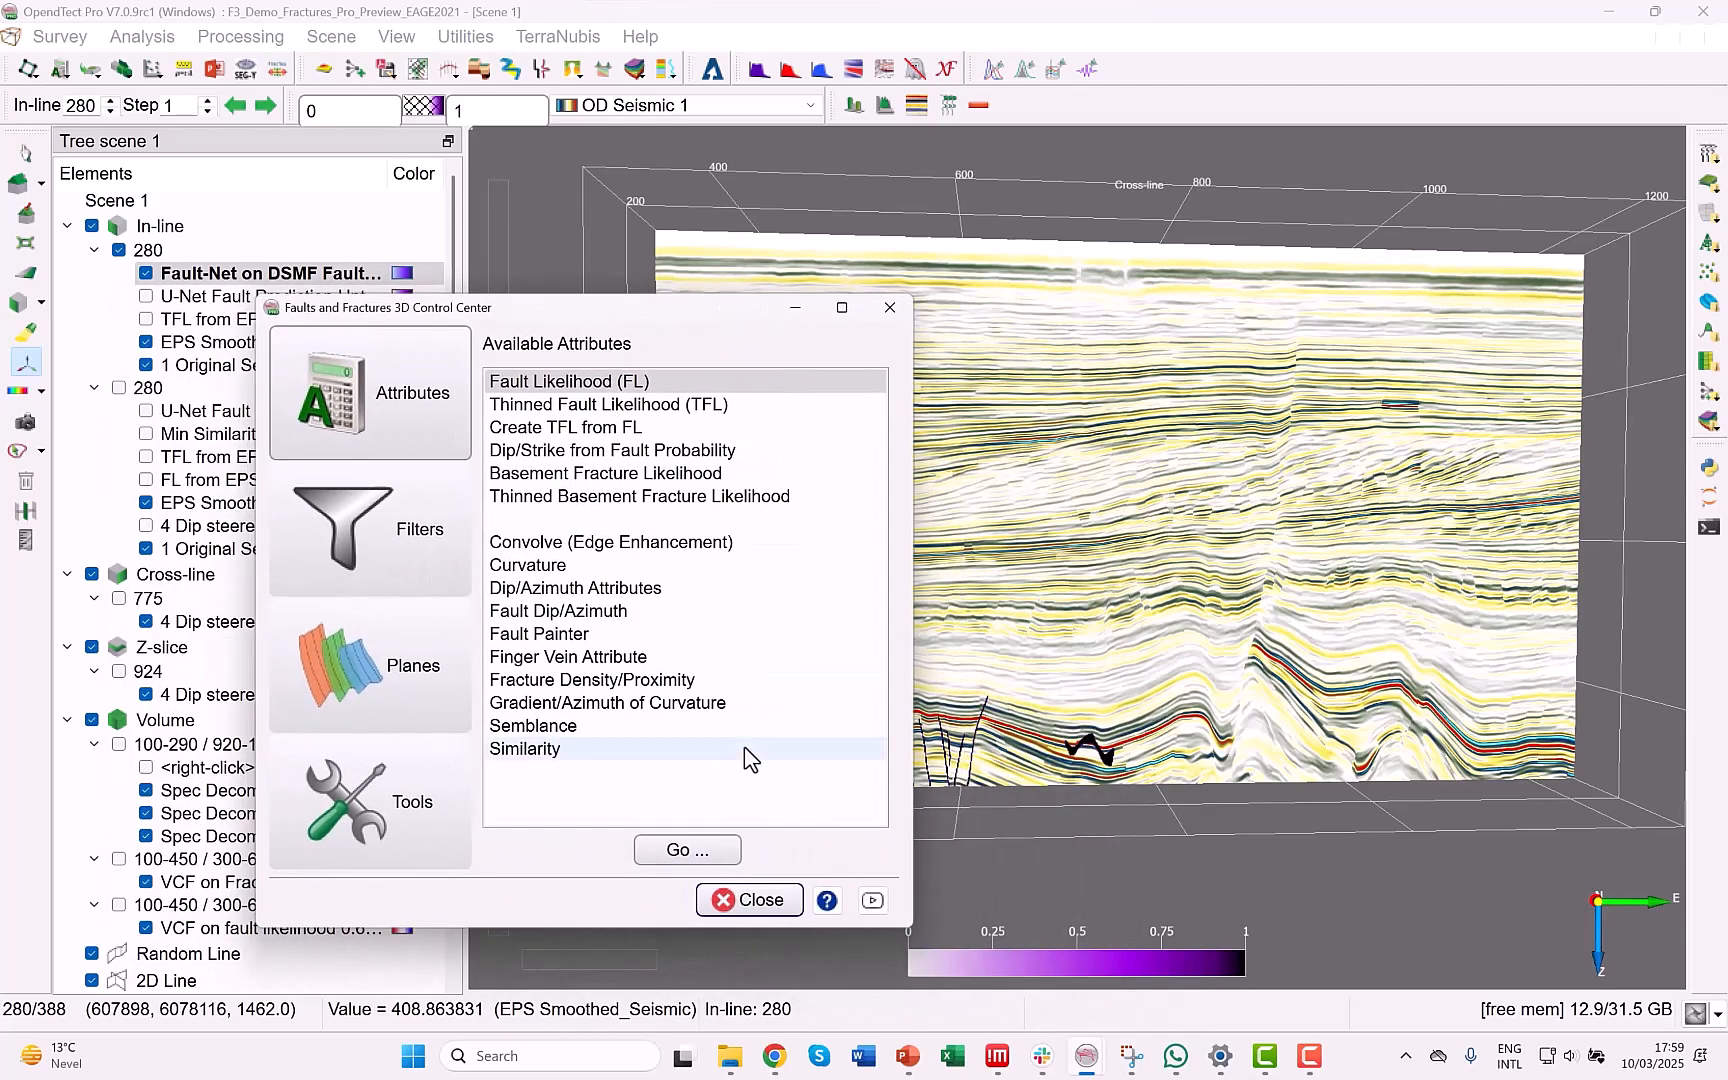
pyautogui.scroll(-1, 82, 875)
pyautogui.scroll(-4, 76, 864)
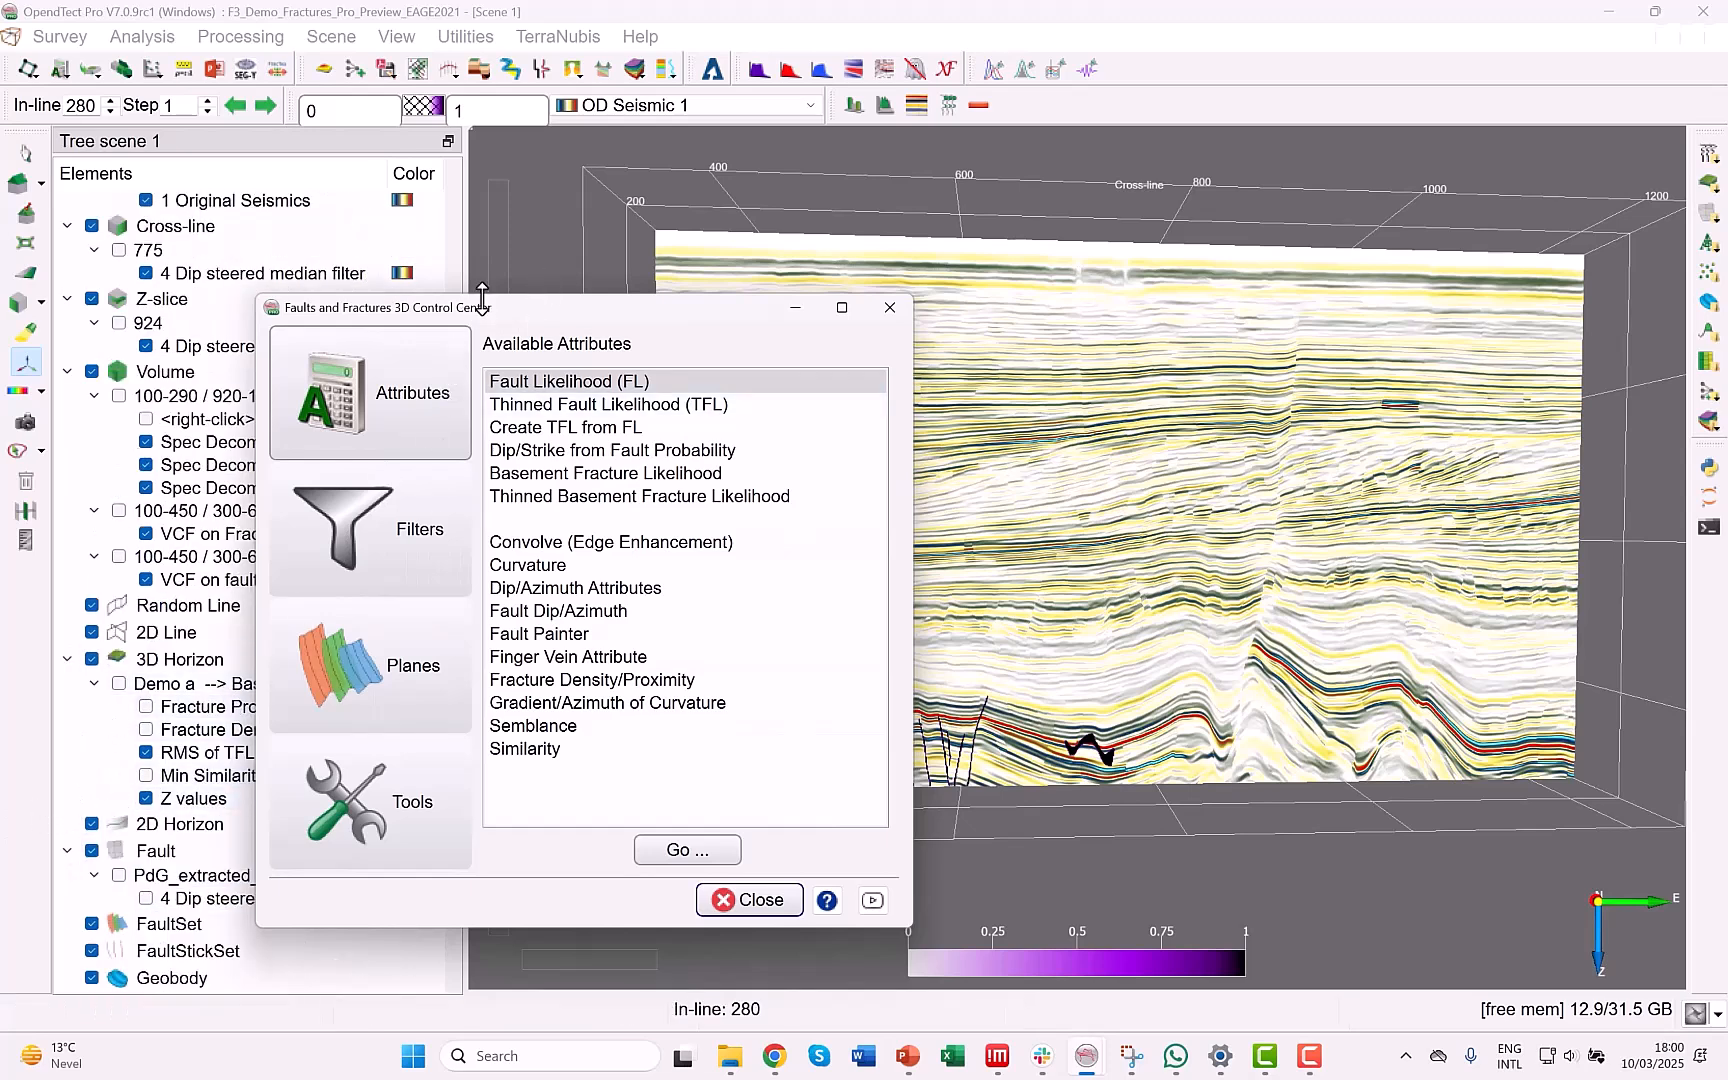
pyautogui.moveTo(482, 300); pyautogui.dragTo(646, 292)
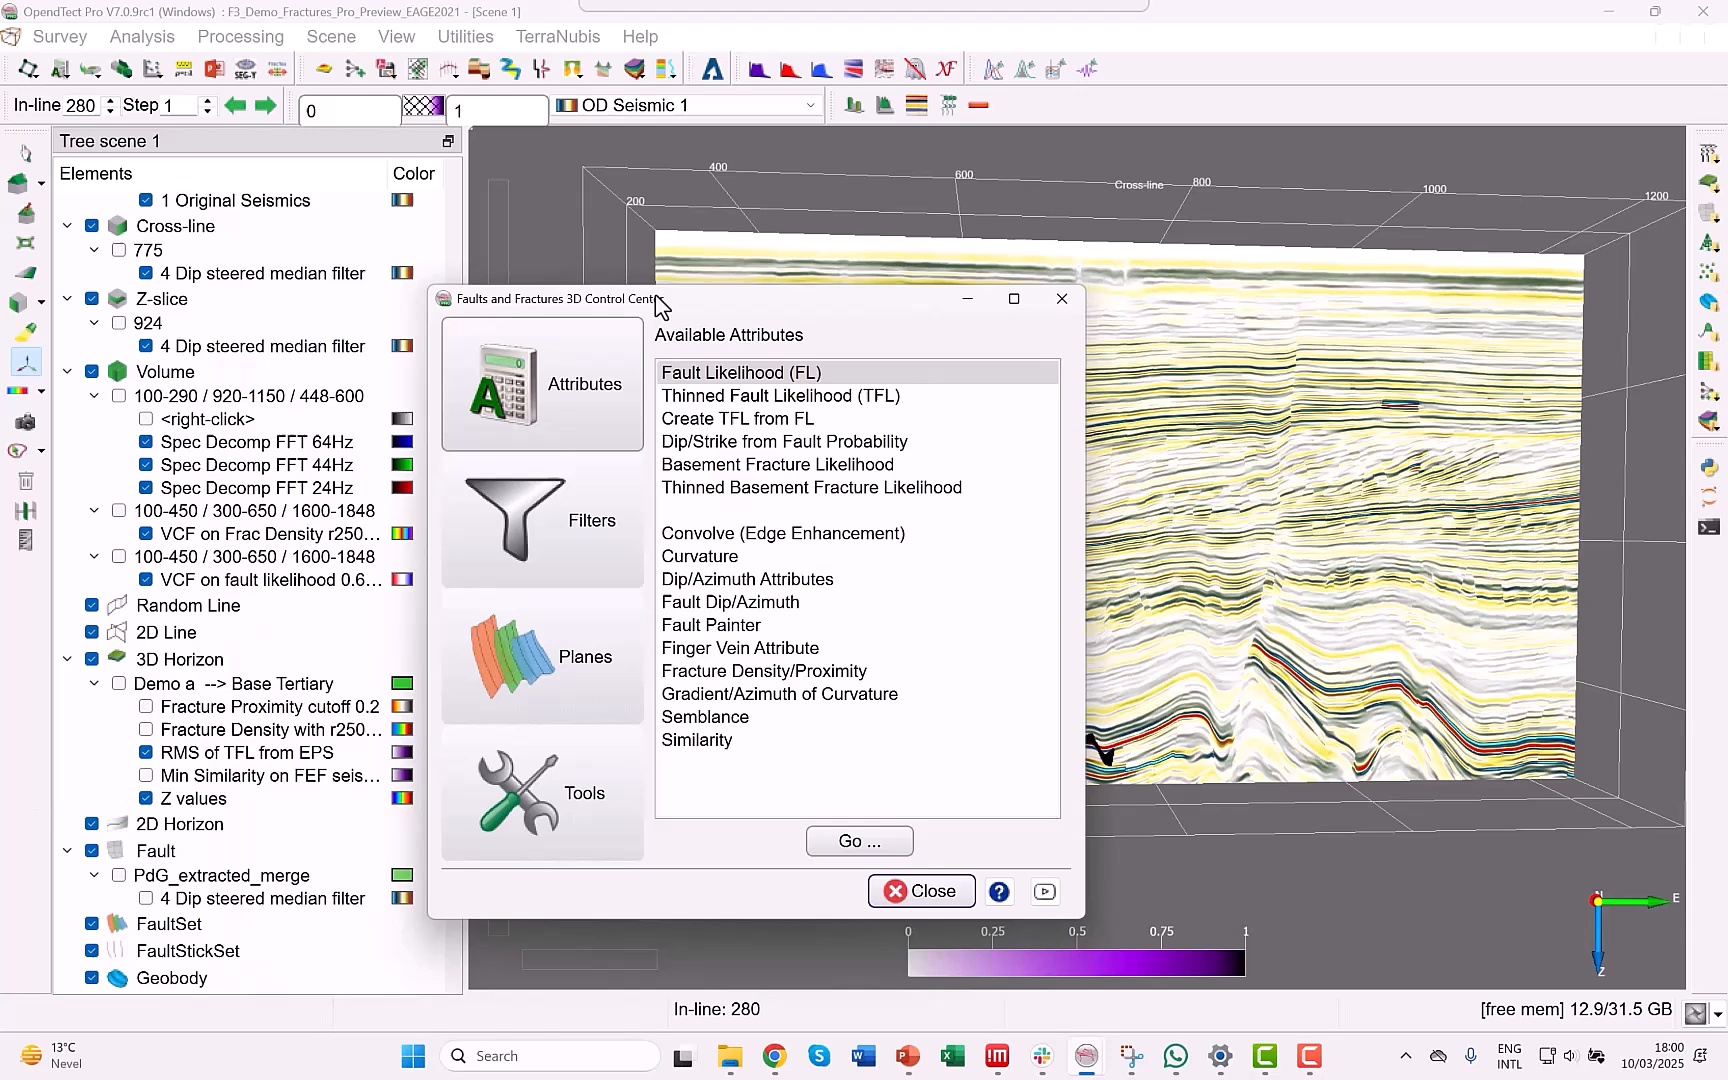
pyautogui.click(146, 752)
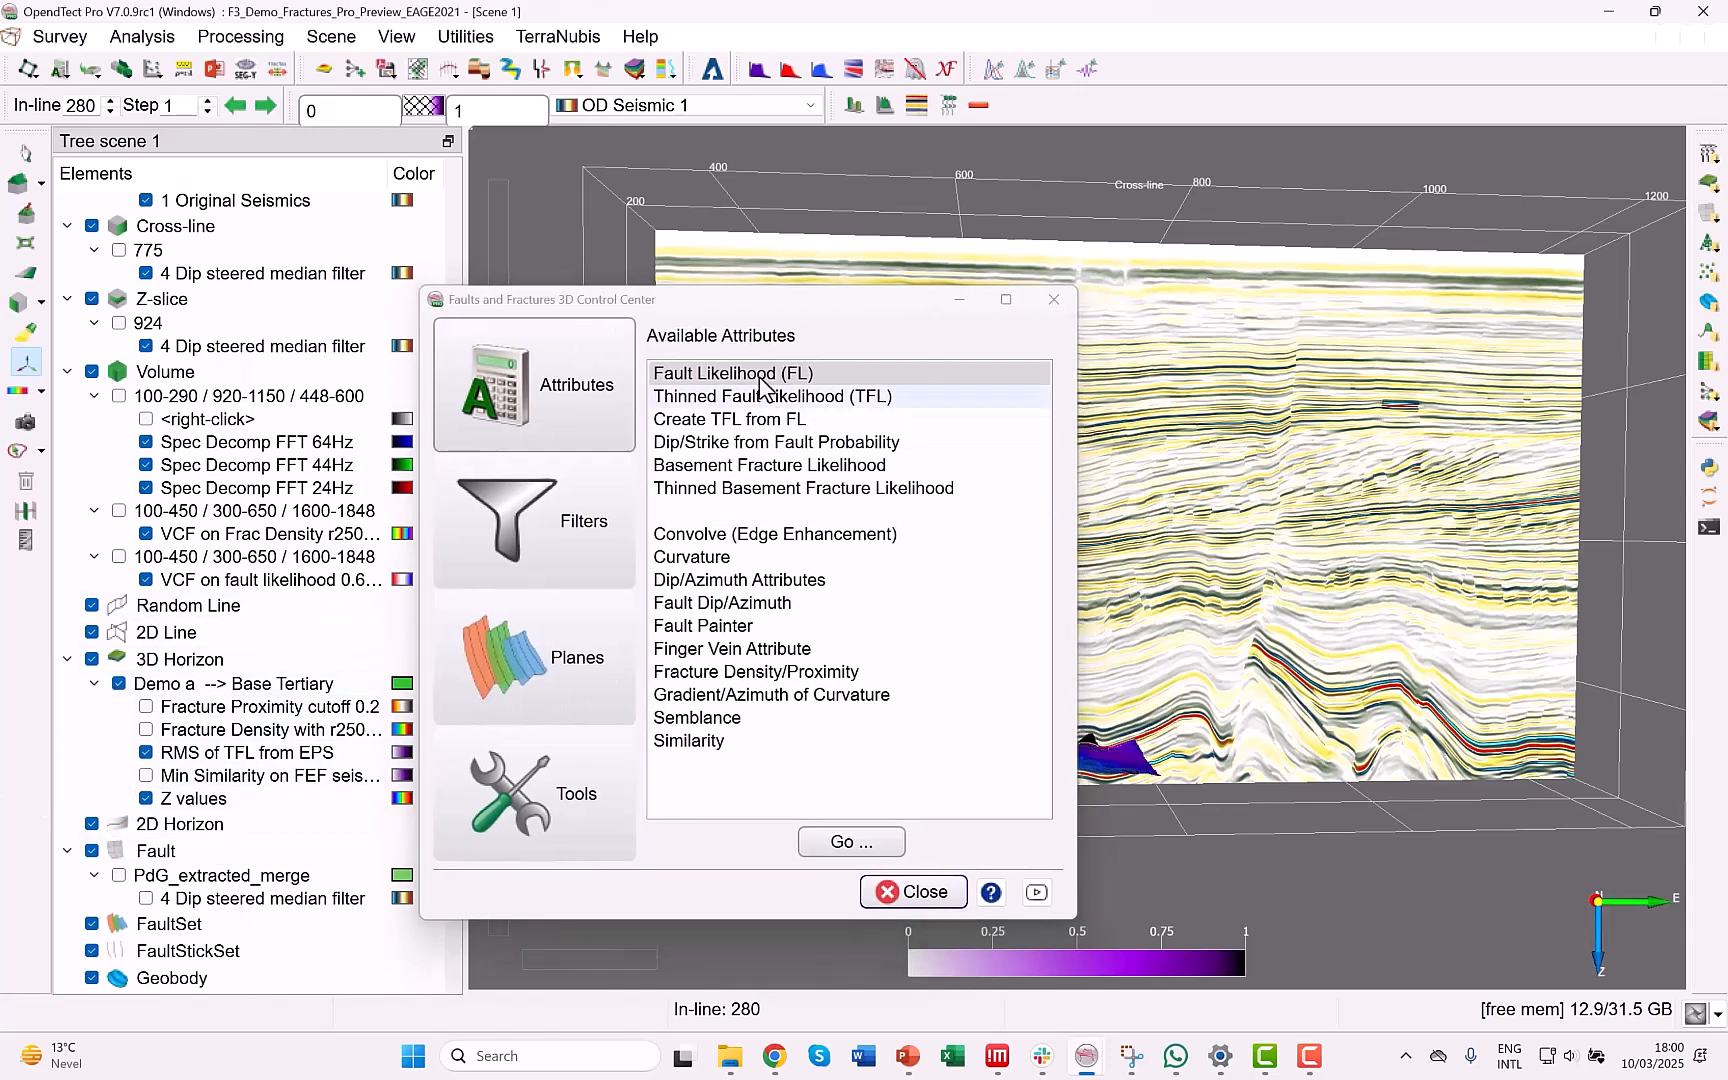
pyautogui.scroll(5, 130, 320)
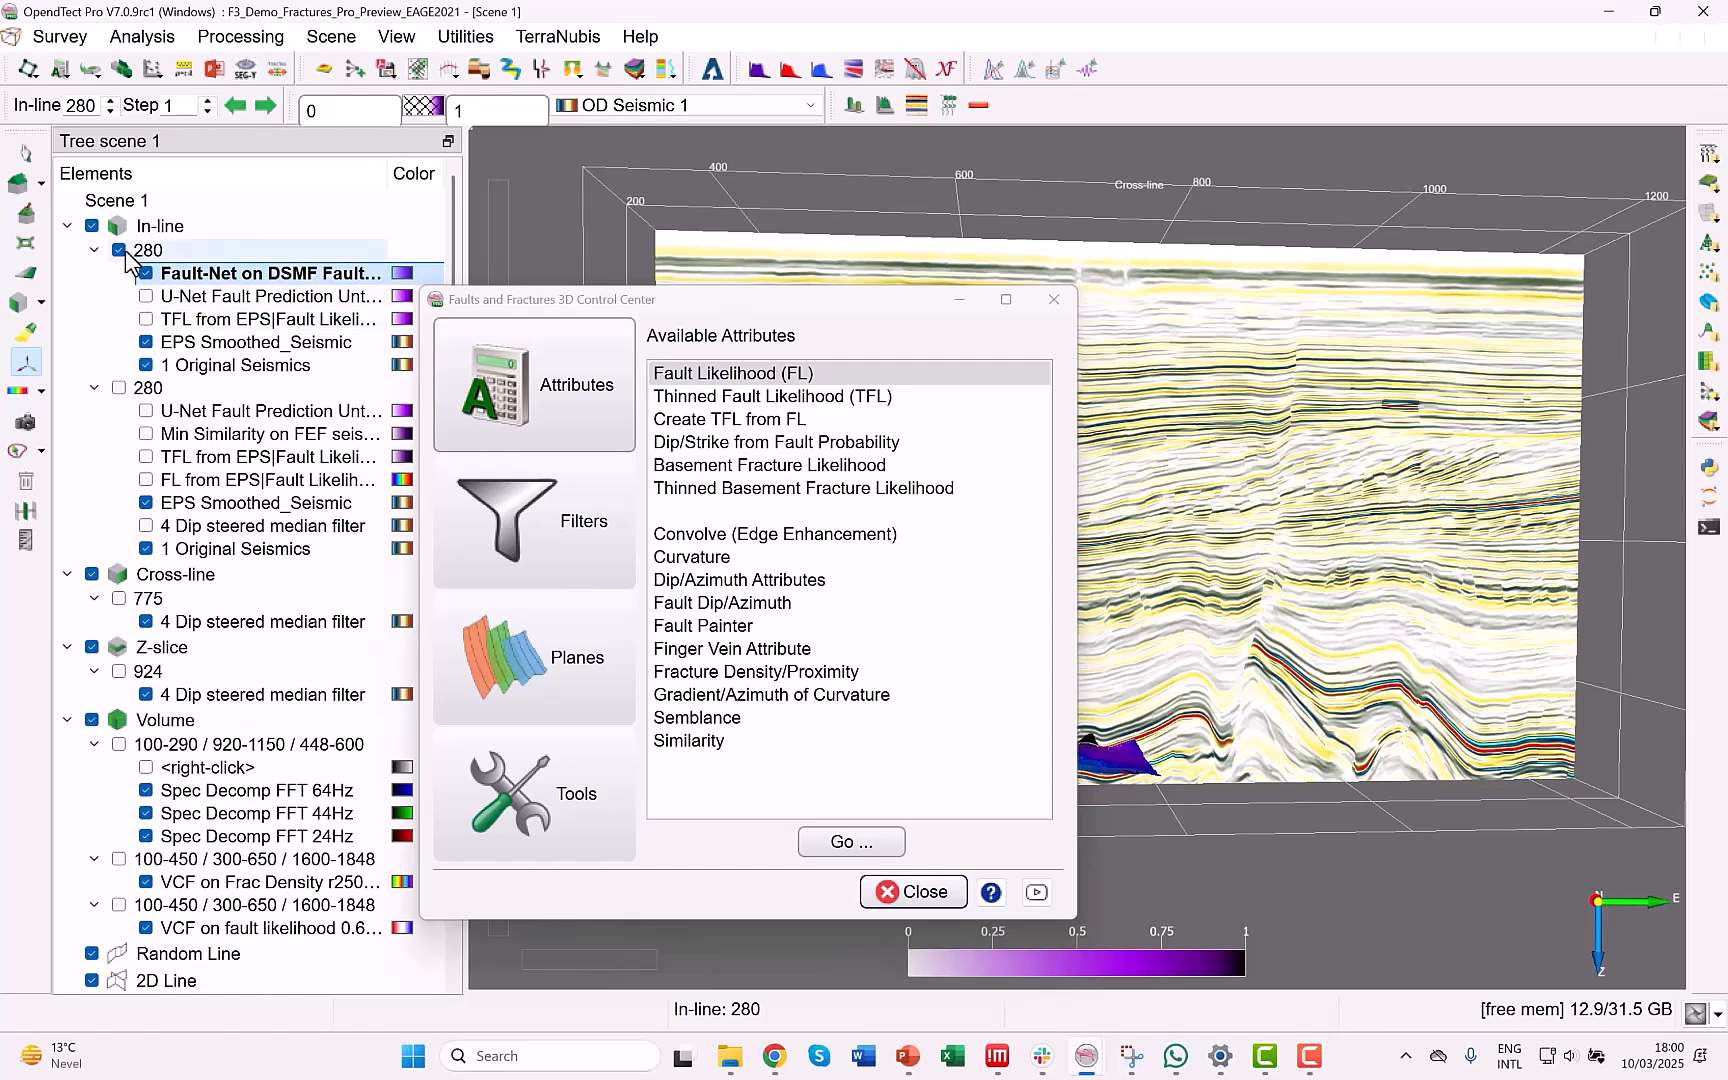
pyautogui.moveTo(728, 313); pyautogui.dragTo(408, 623)
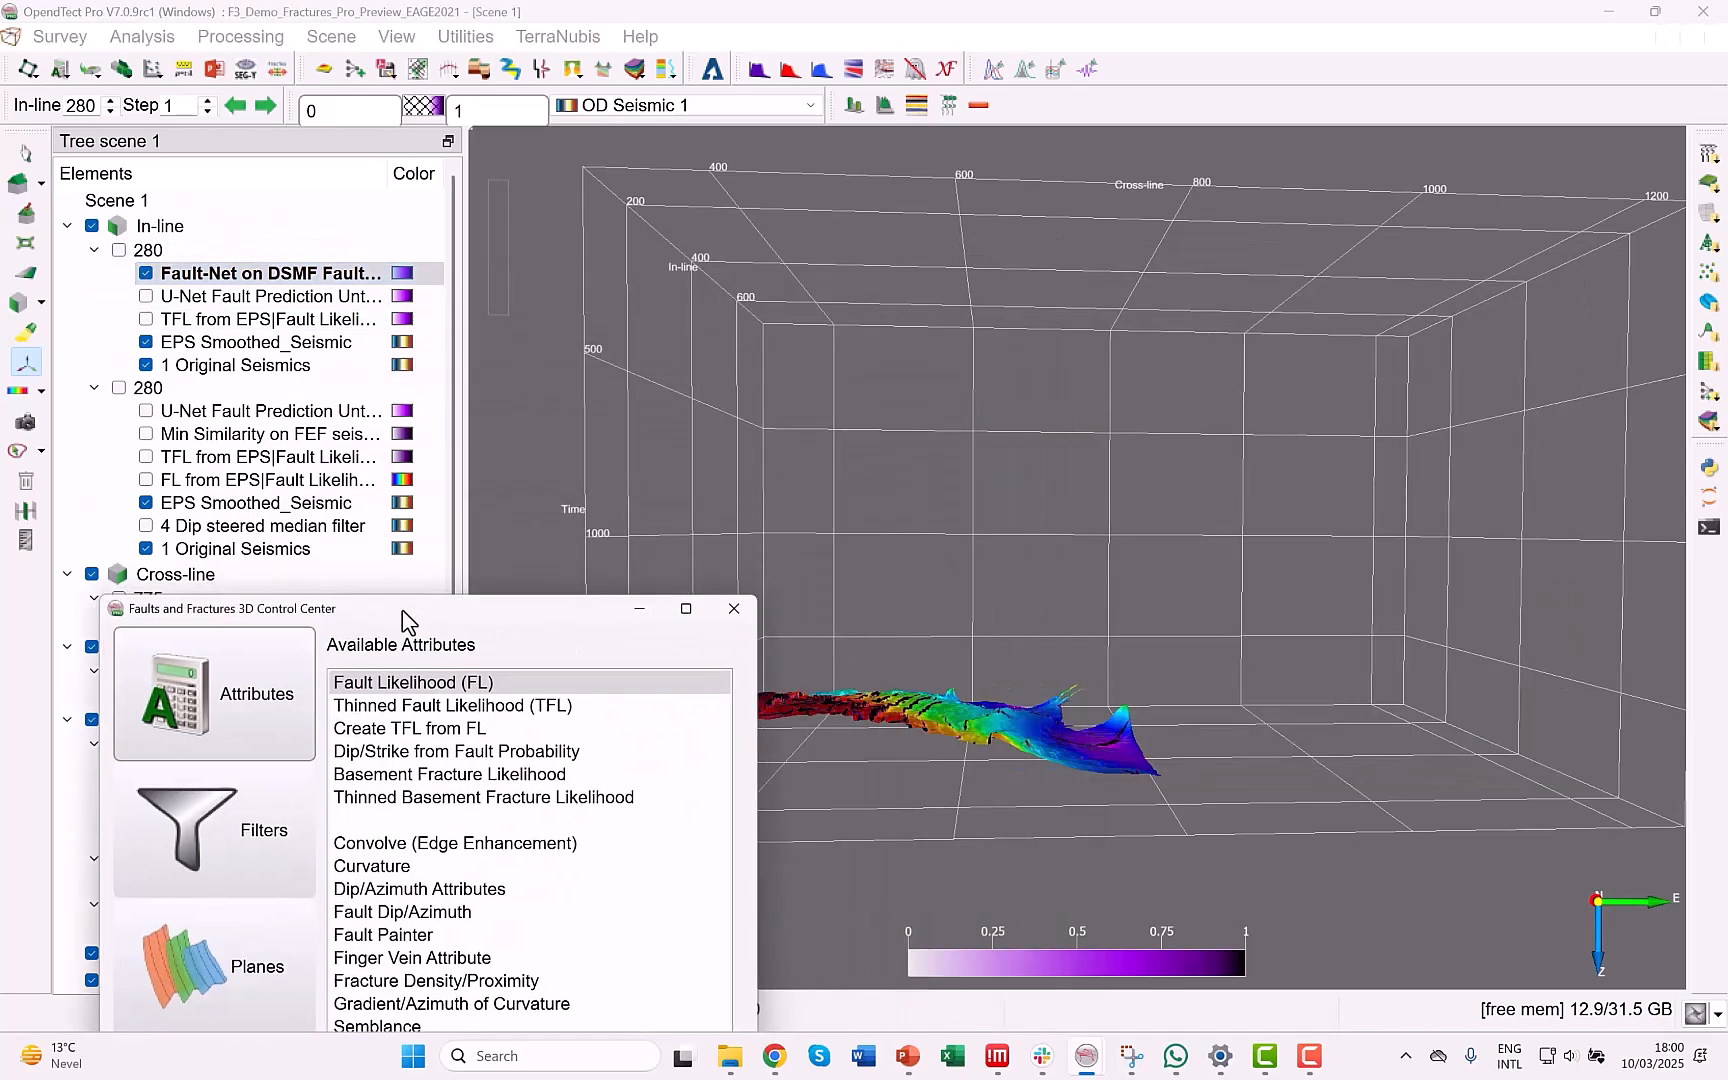
# Examine the fault pattern of RMS of TFL from EPS on the Base Tertiary horizon from above and close up.
pyautogui.moveTo(937, 687); pyautogui.dragTo(1463, 490)
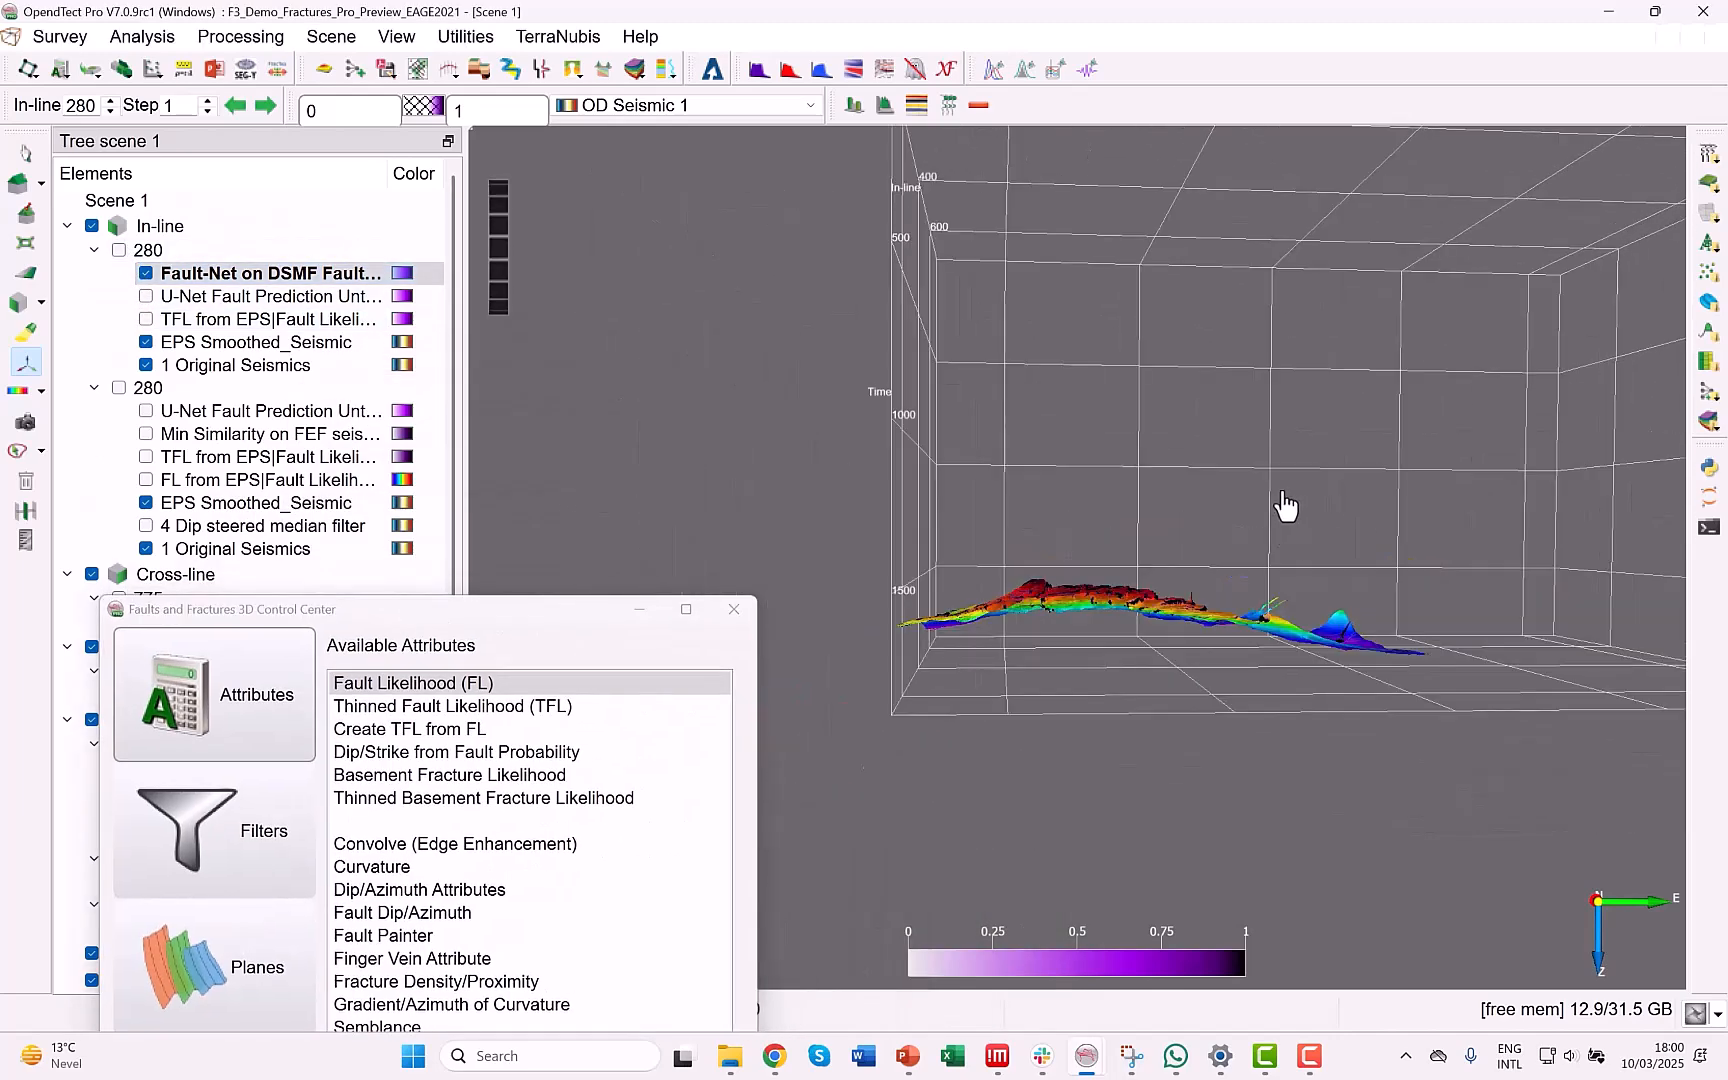
pyautogui.moveTo(1284, 505); pyautogui.dragTo(1092, 823)
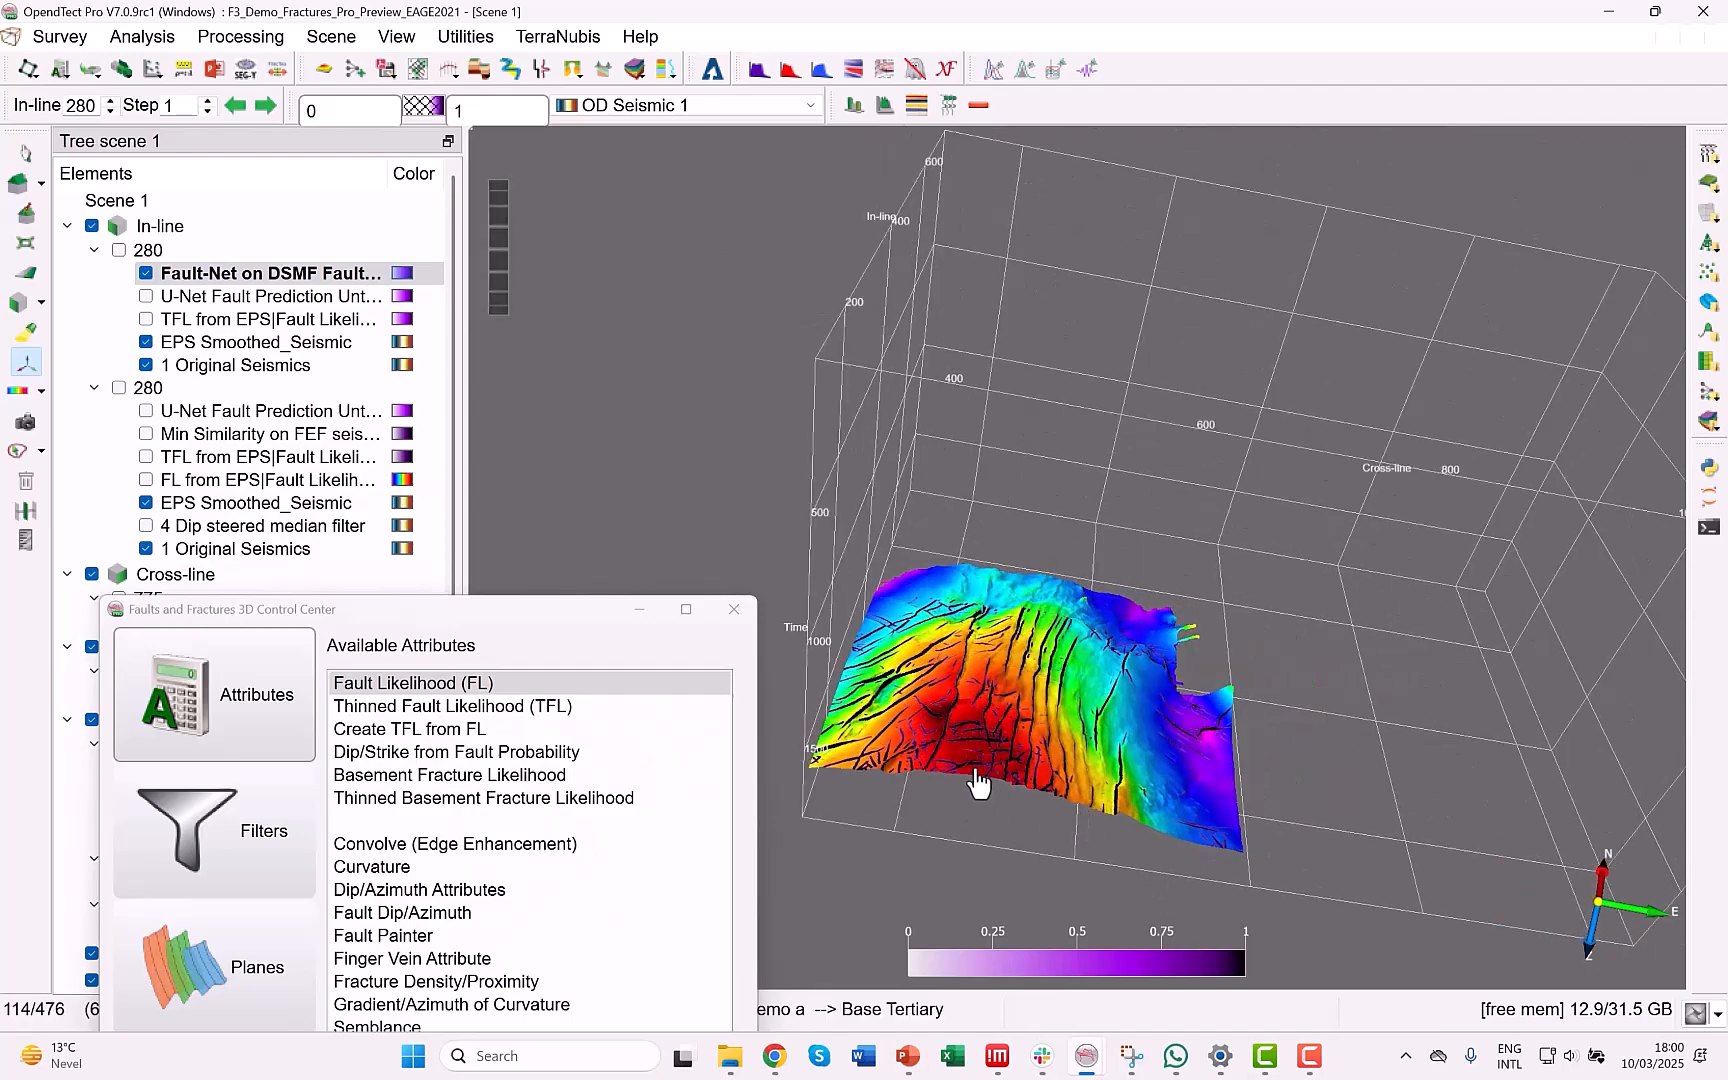
pyautogui.scroll(5, 1012, 764)
pyautogui.moveTo(1014, 756); pyautogui.dragTo(1518, 618, button='middle')
pyautogui.moveTo(1518, 618); pyautogui.dragTo(1278, 731)
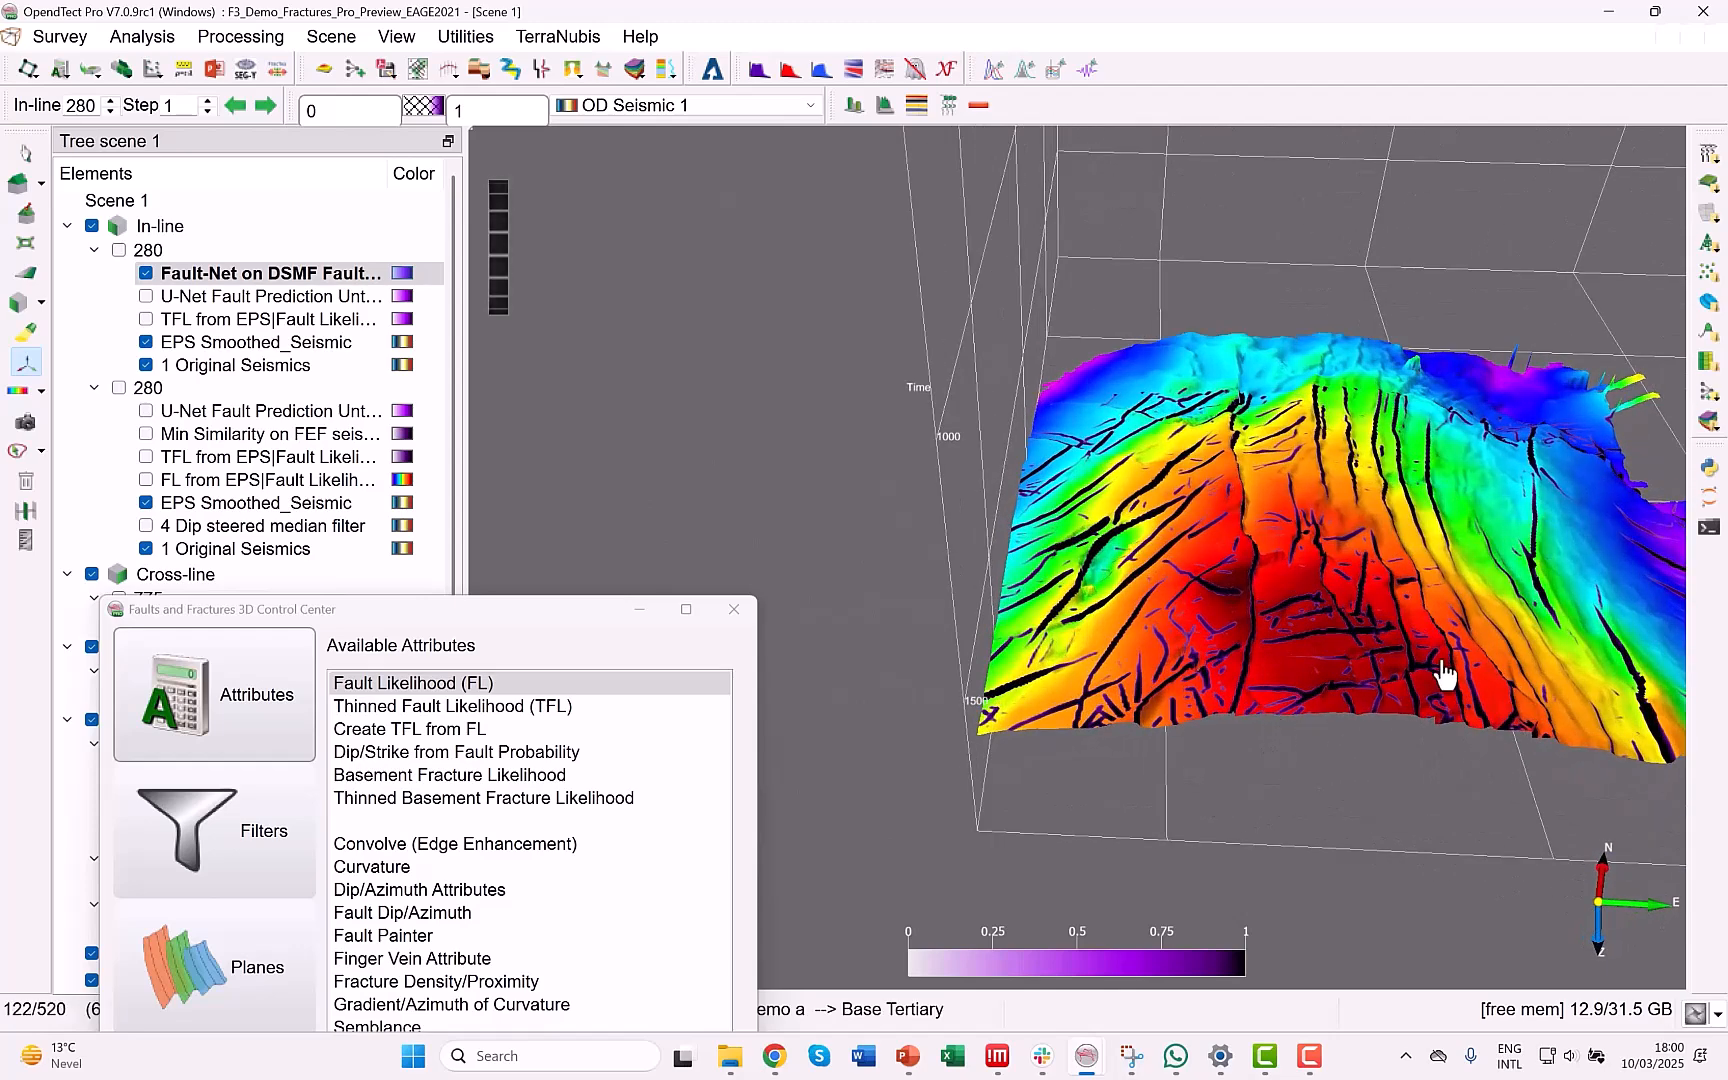
pyautogui.moveTo(1392, 645); pyautogui.dragTo(1307, 640, button='middle')
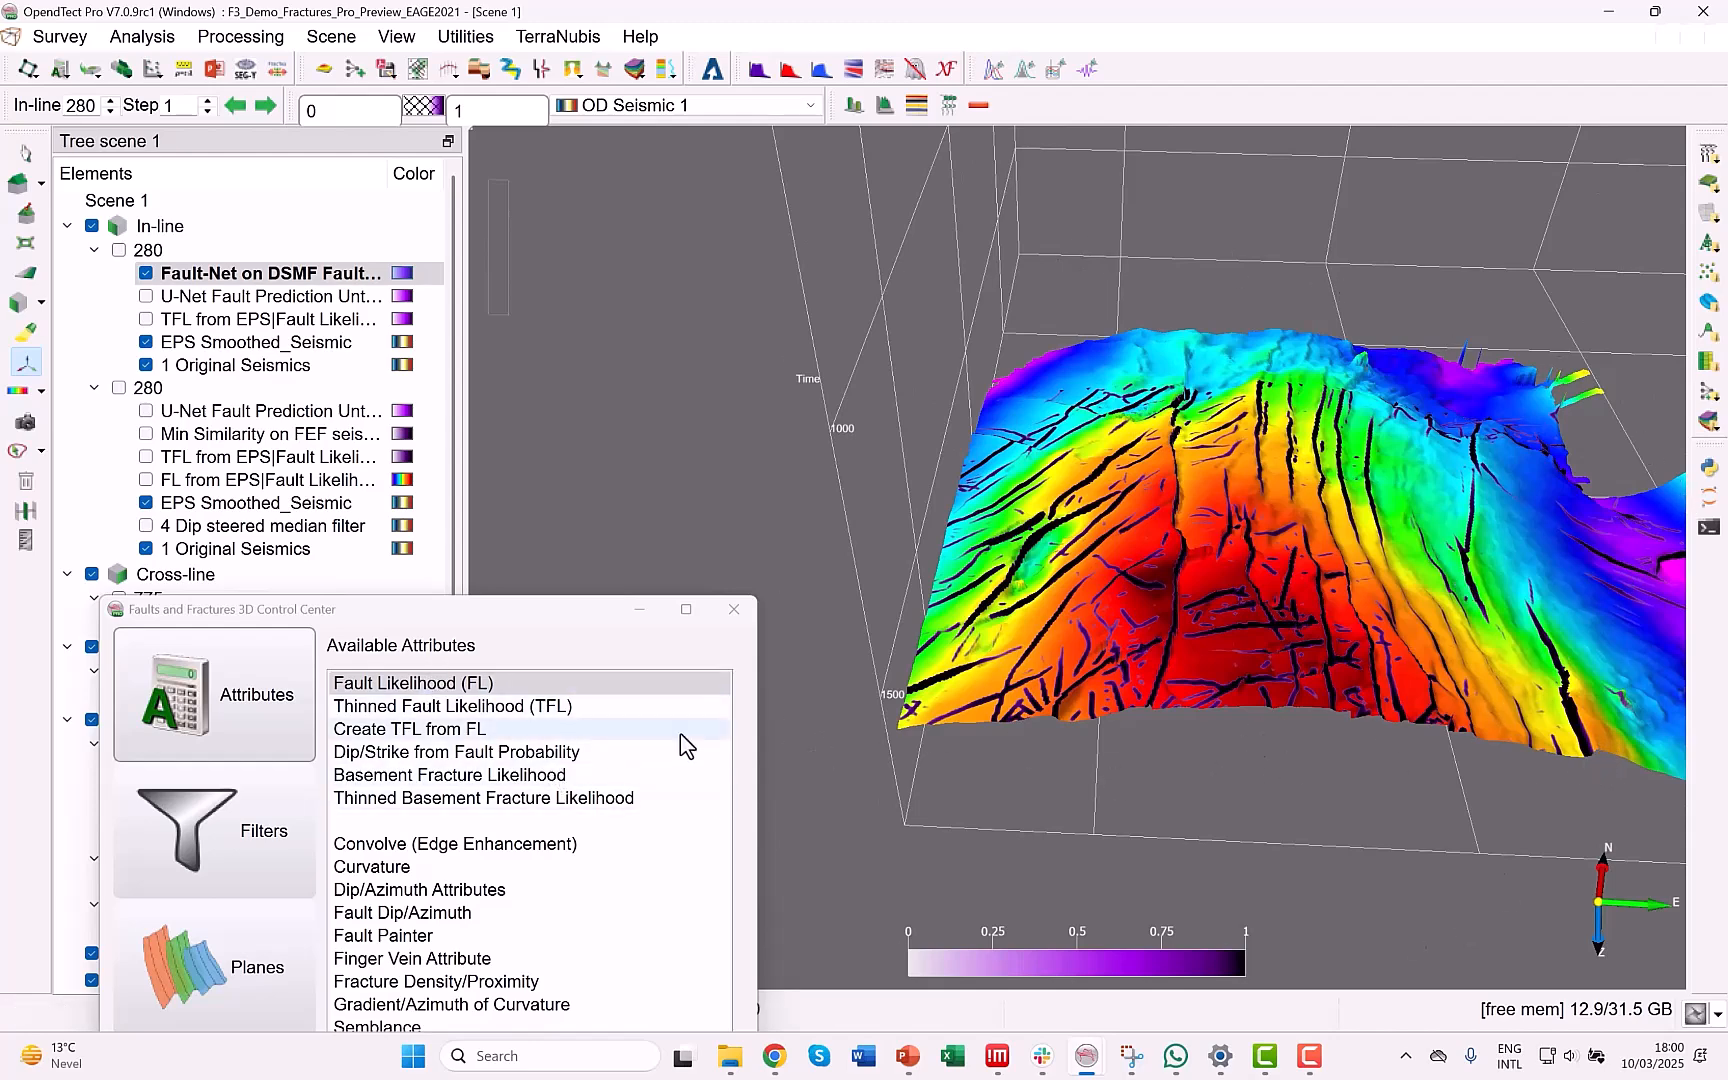
# Open the Extract Planes tool's fault skin processing settings from the Faults and Fractures control center.
pyautogui.moveTo(549, 619); pyautogui.dragTo(695, 364)
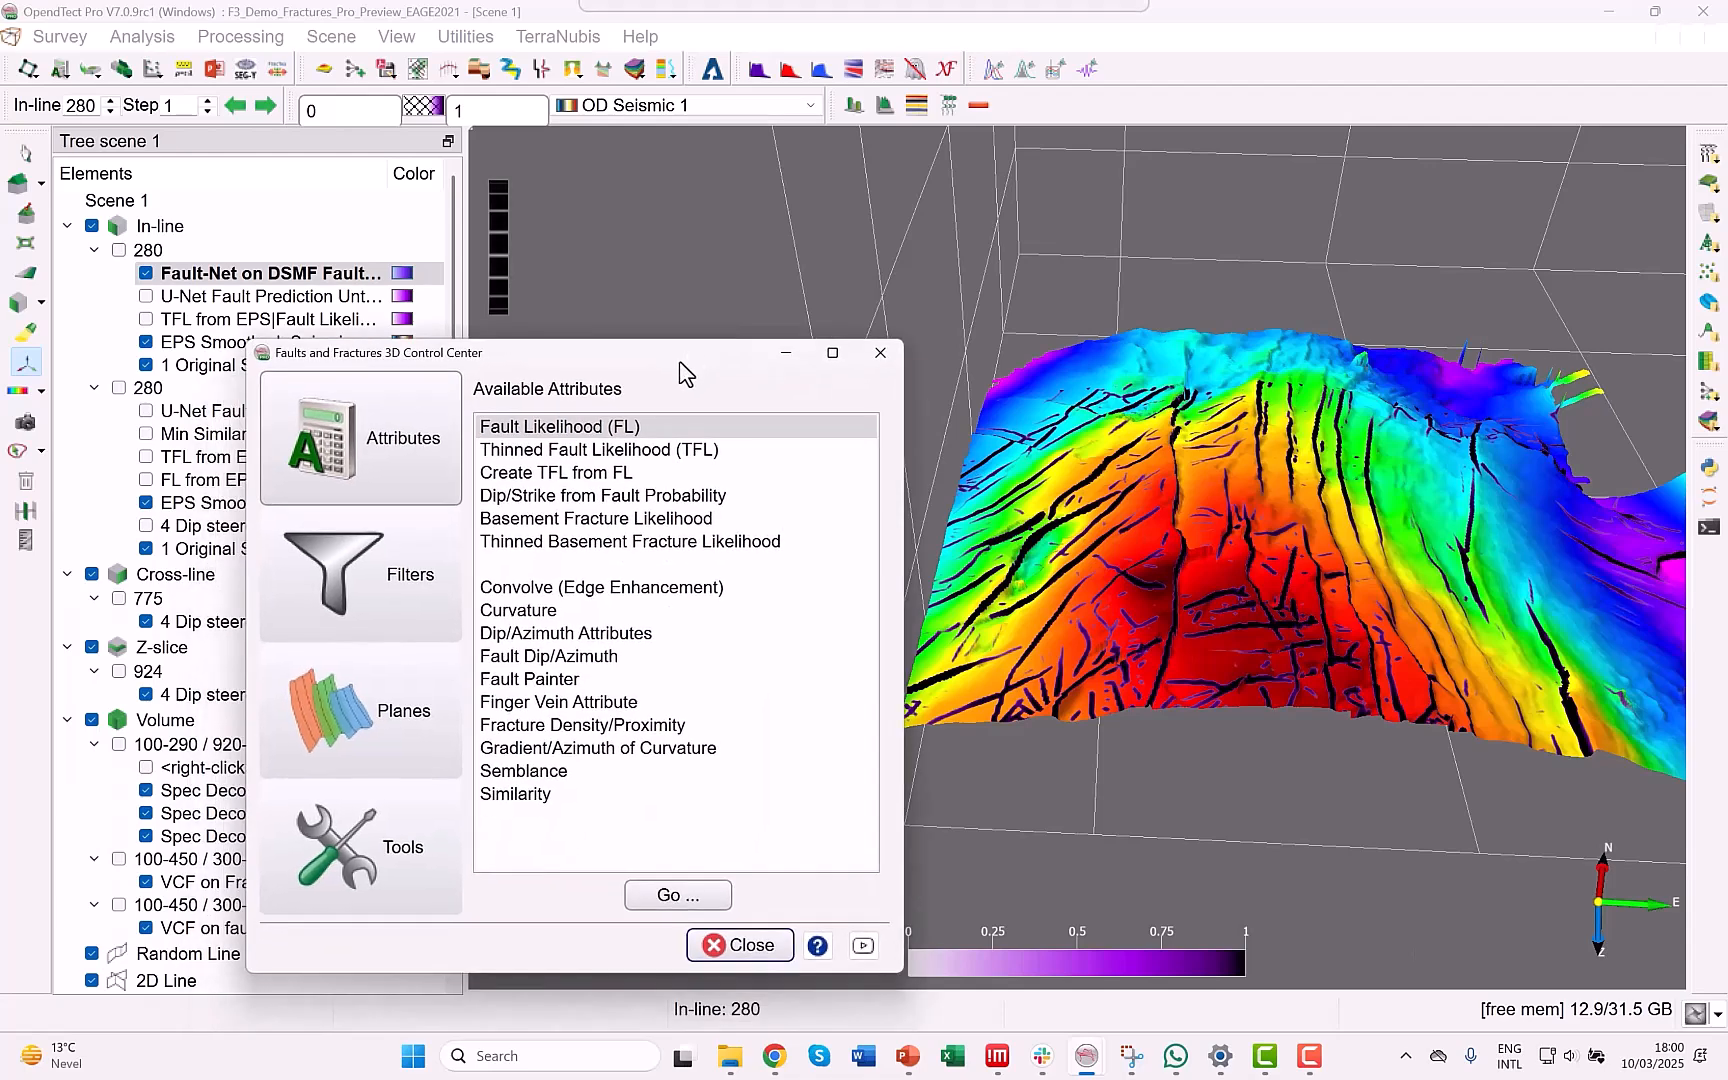
pyautogui.click(362, 740)
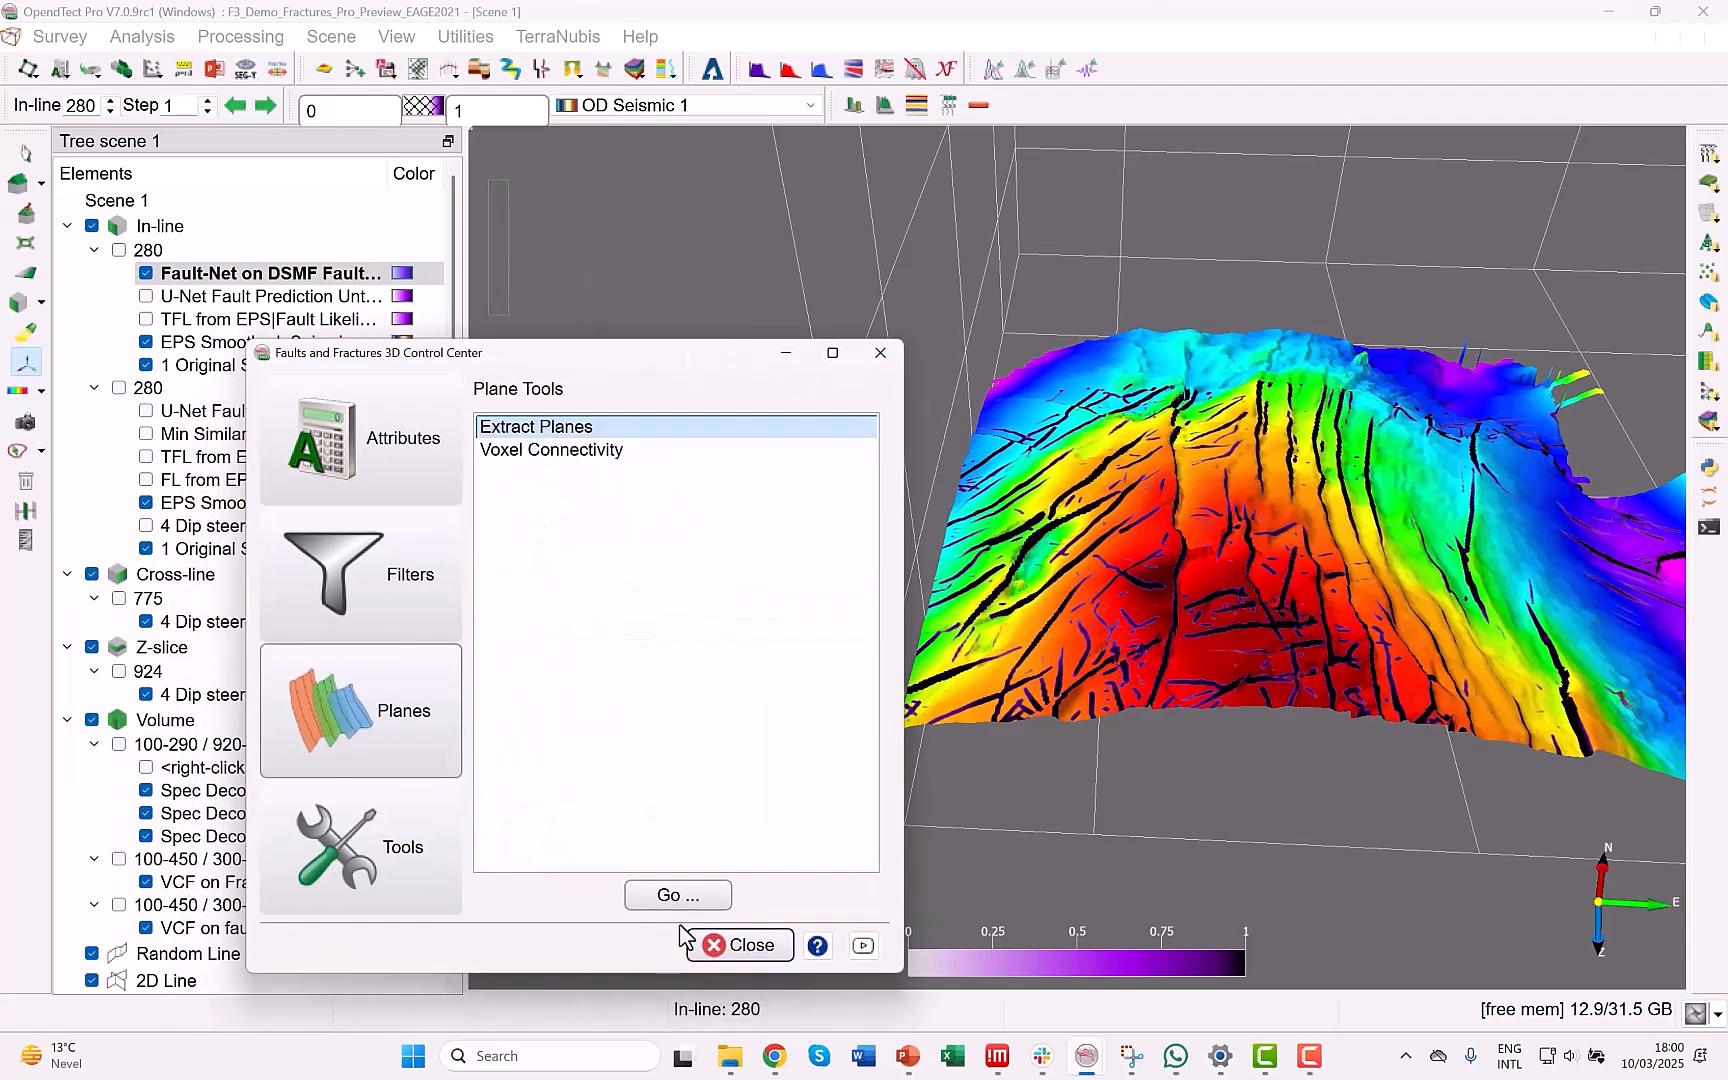
pyautogui.click(666, 893)
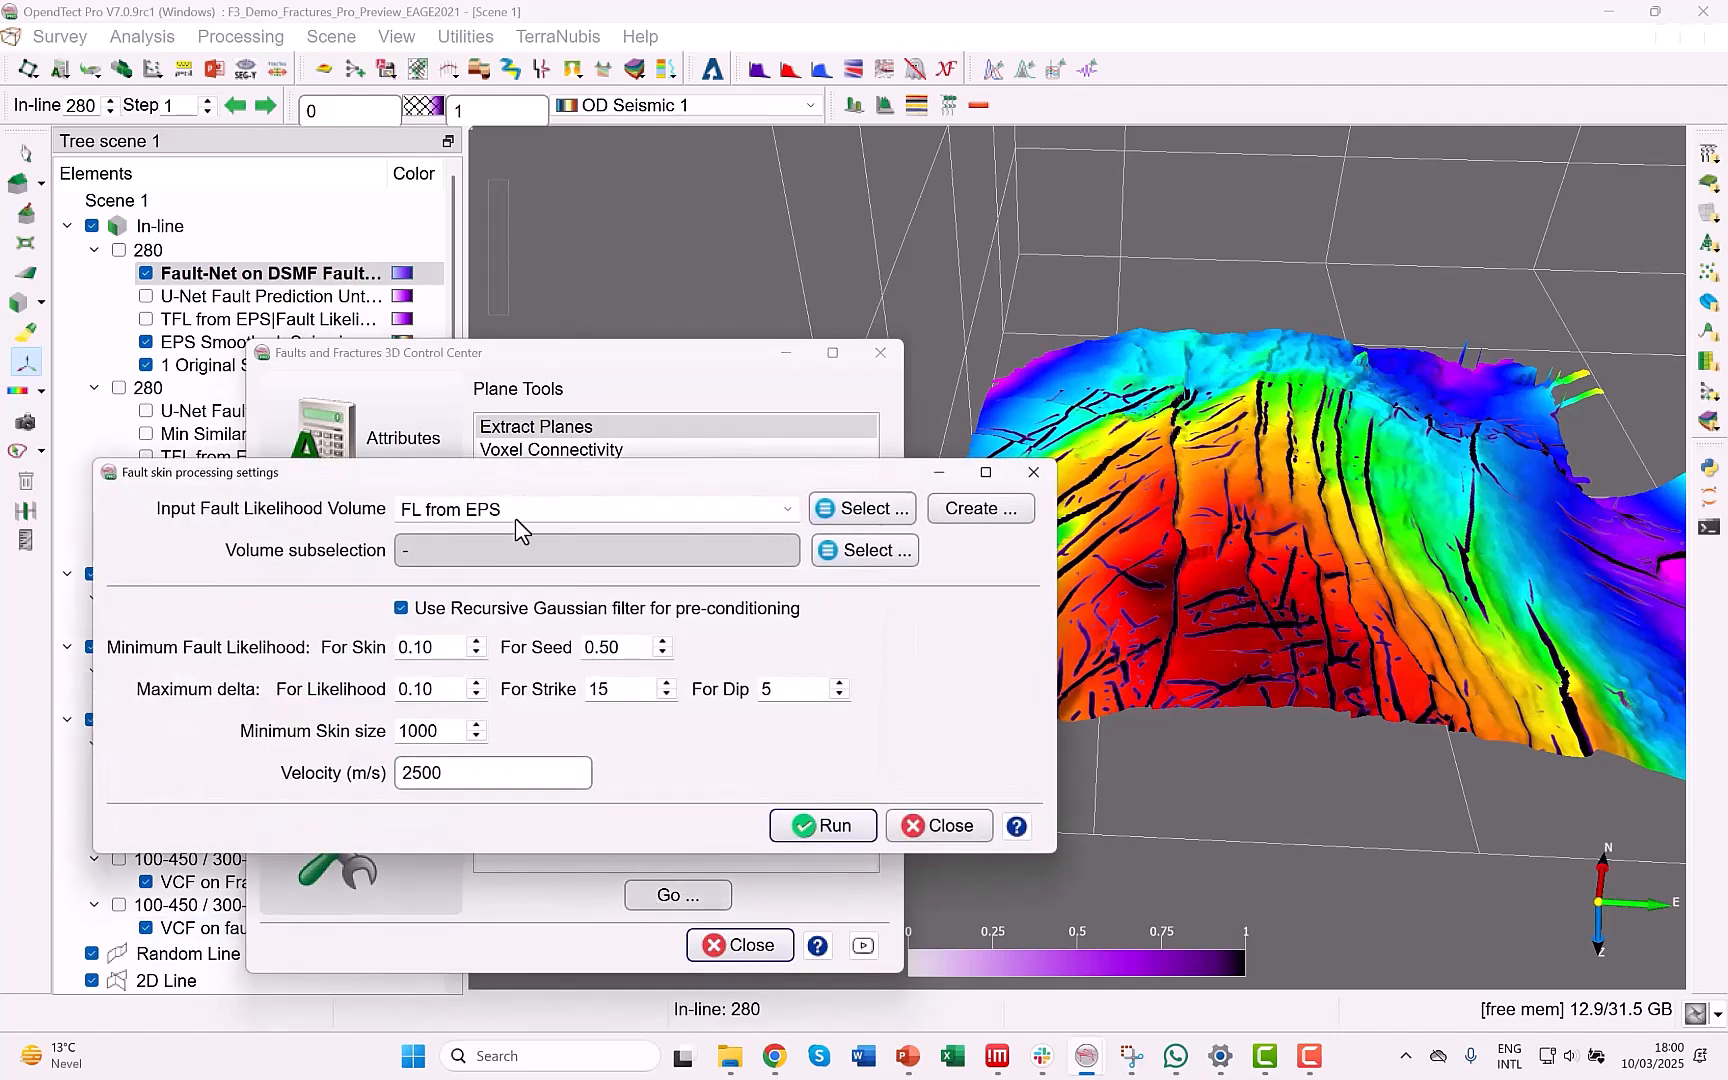
# Load the saved subselection Fault Planes Extraction Demo as the volume subselection and run fault skin processing on FL from EPS.
pyautogui.moveTo(438, 503); pyautogui.dragTo(396, 508)
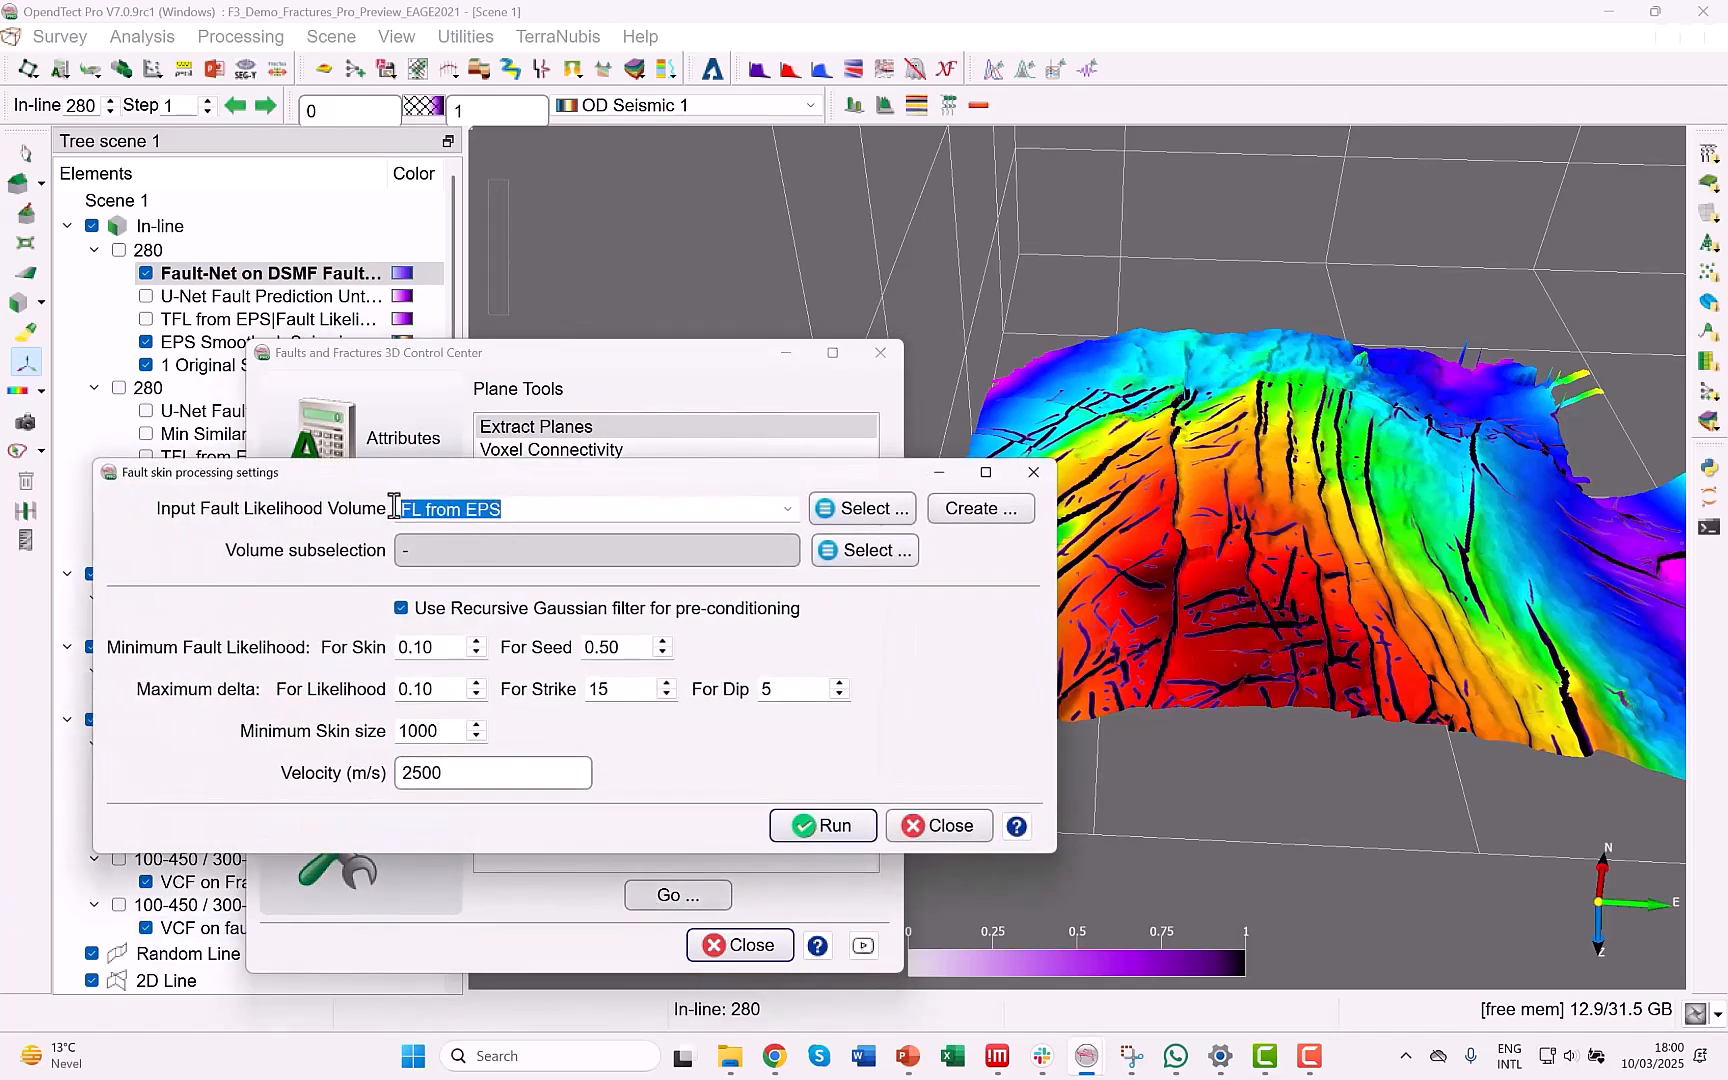
pyautogui.click(849, 556)
pyautogui.click(746, 594)
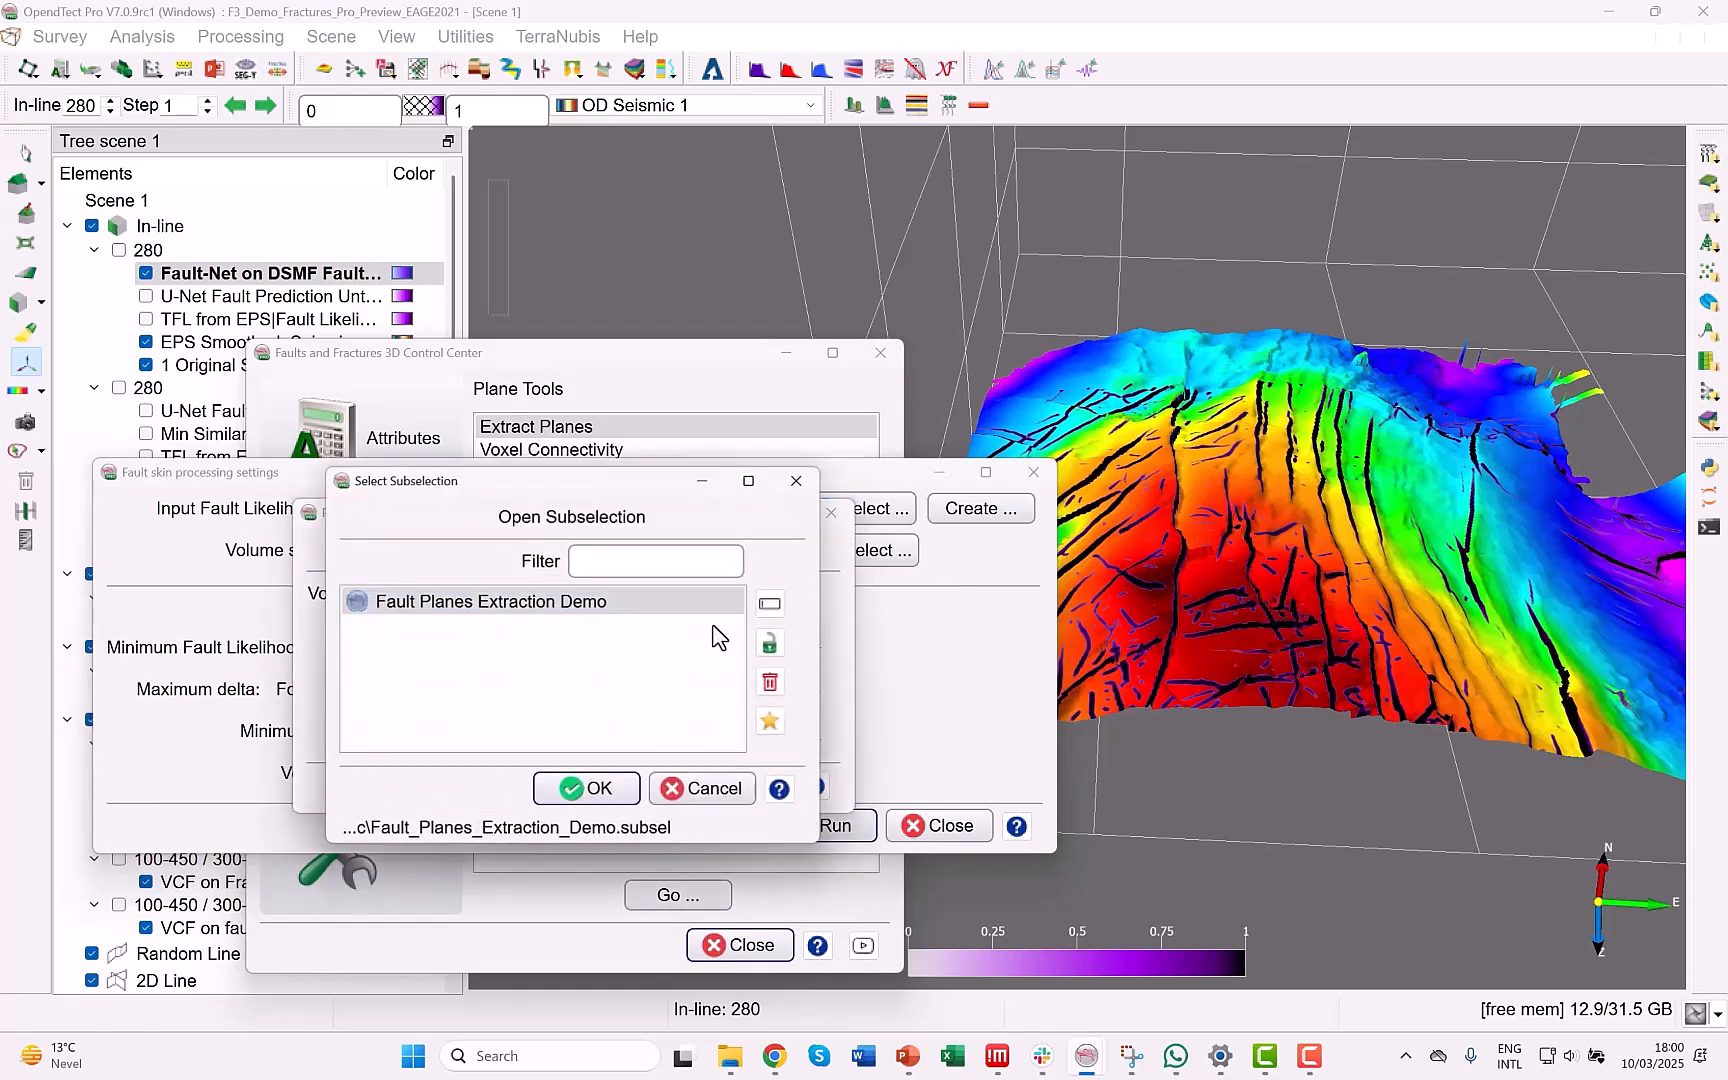
pyautogui.click(600, 792)
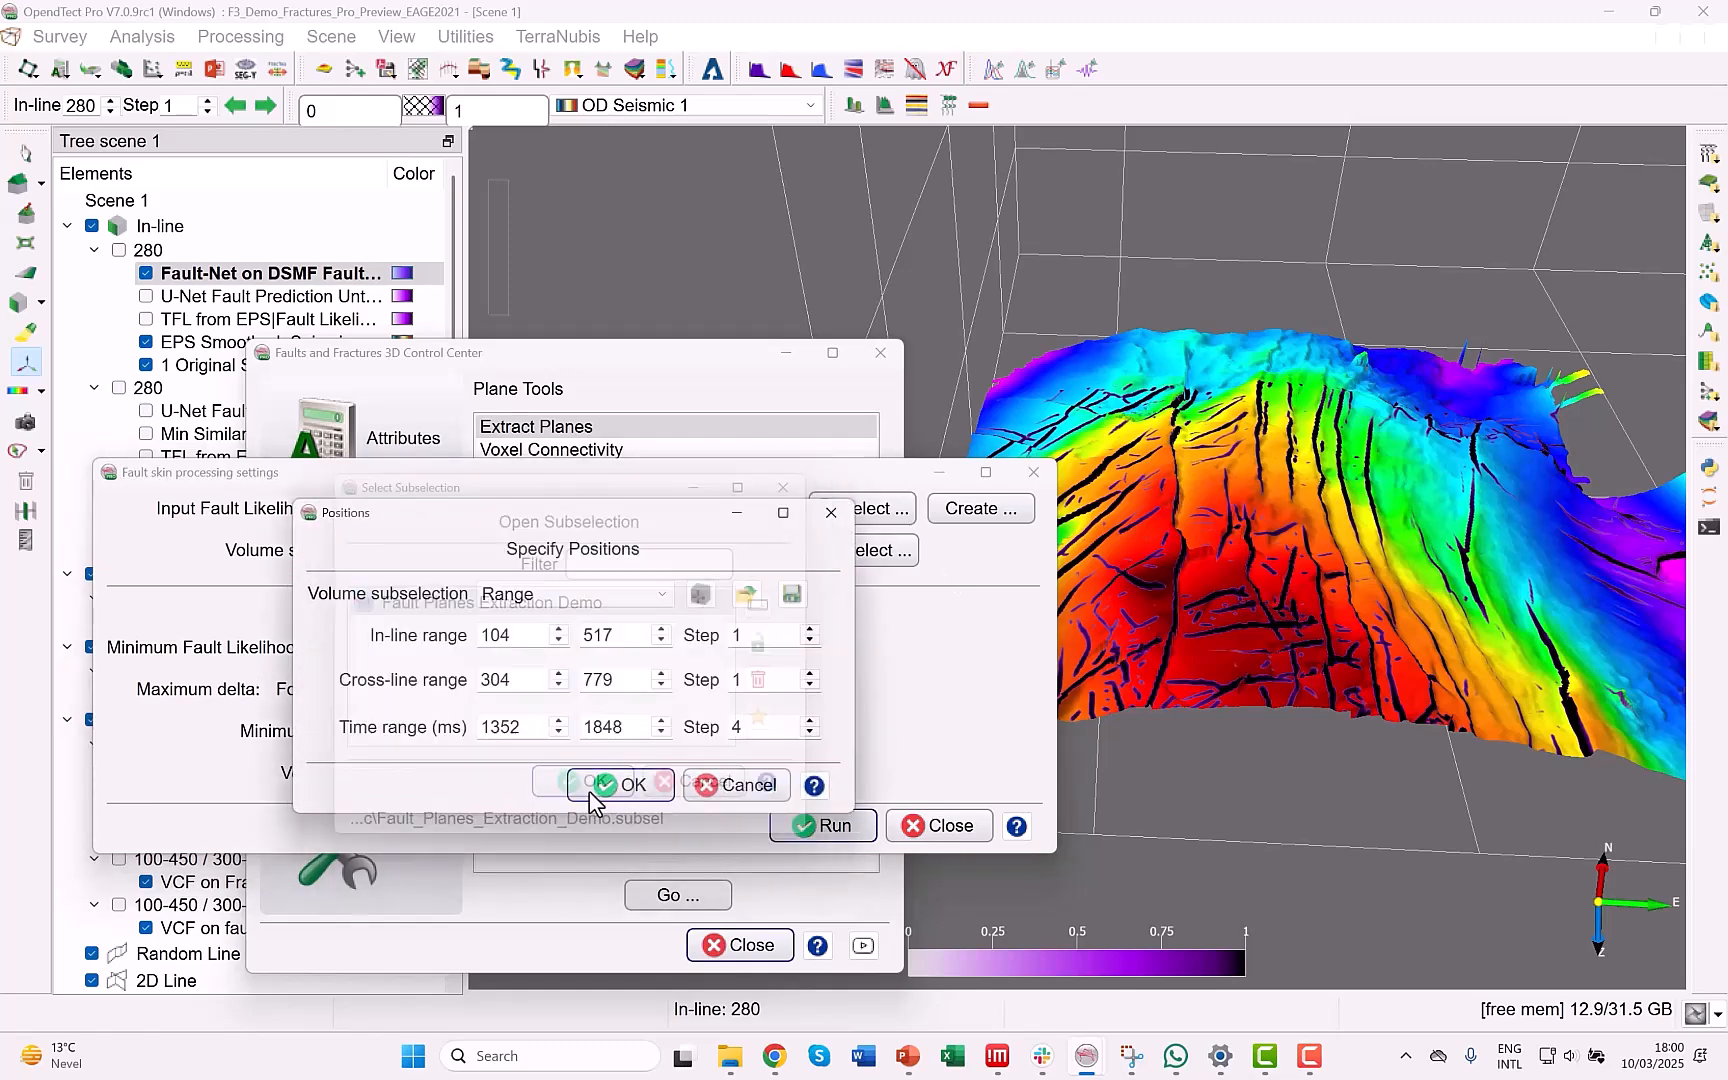
pyautogui.click(628, 786)
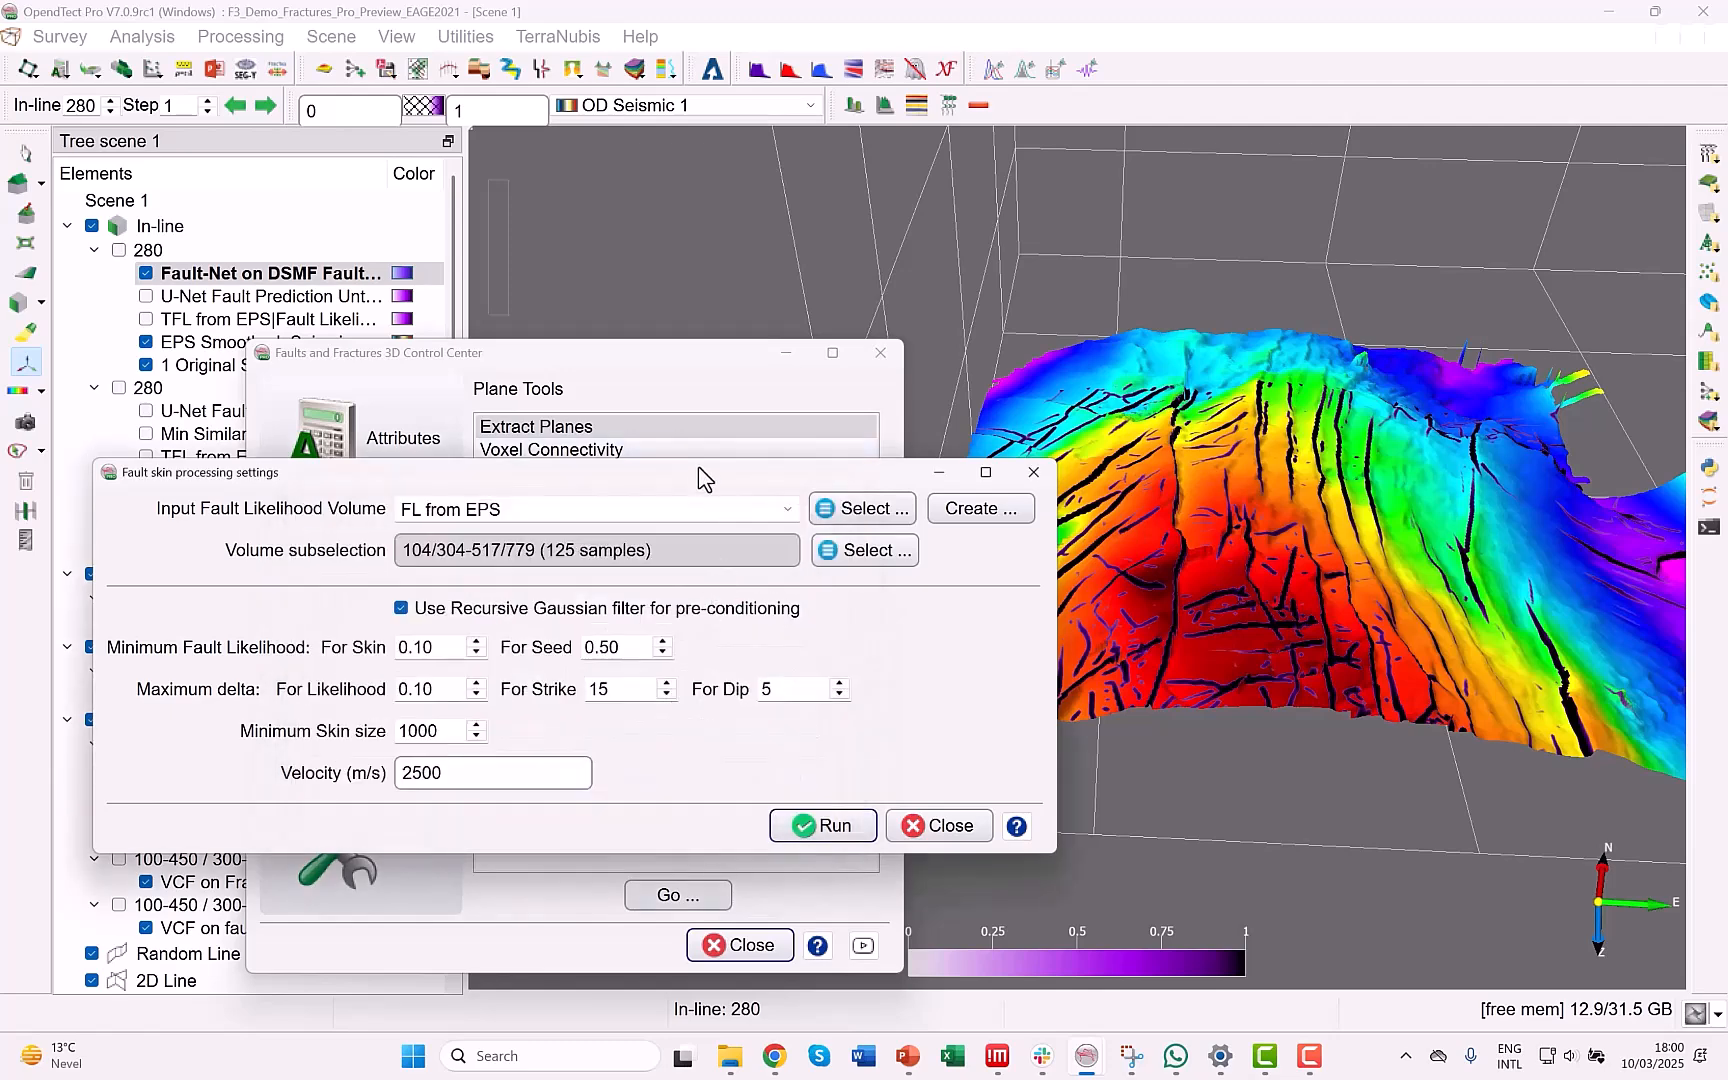
pyautogui.moveTo(694, 474); pyautogui.dragTo(567, 575)
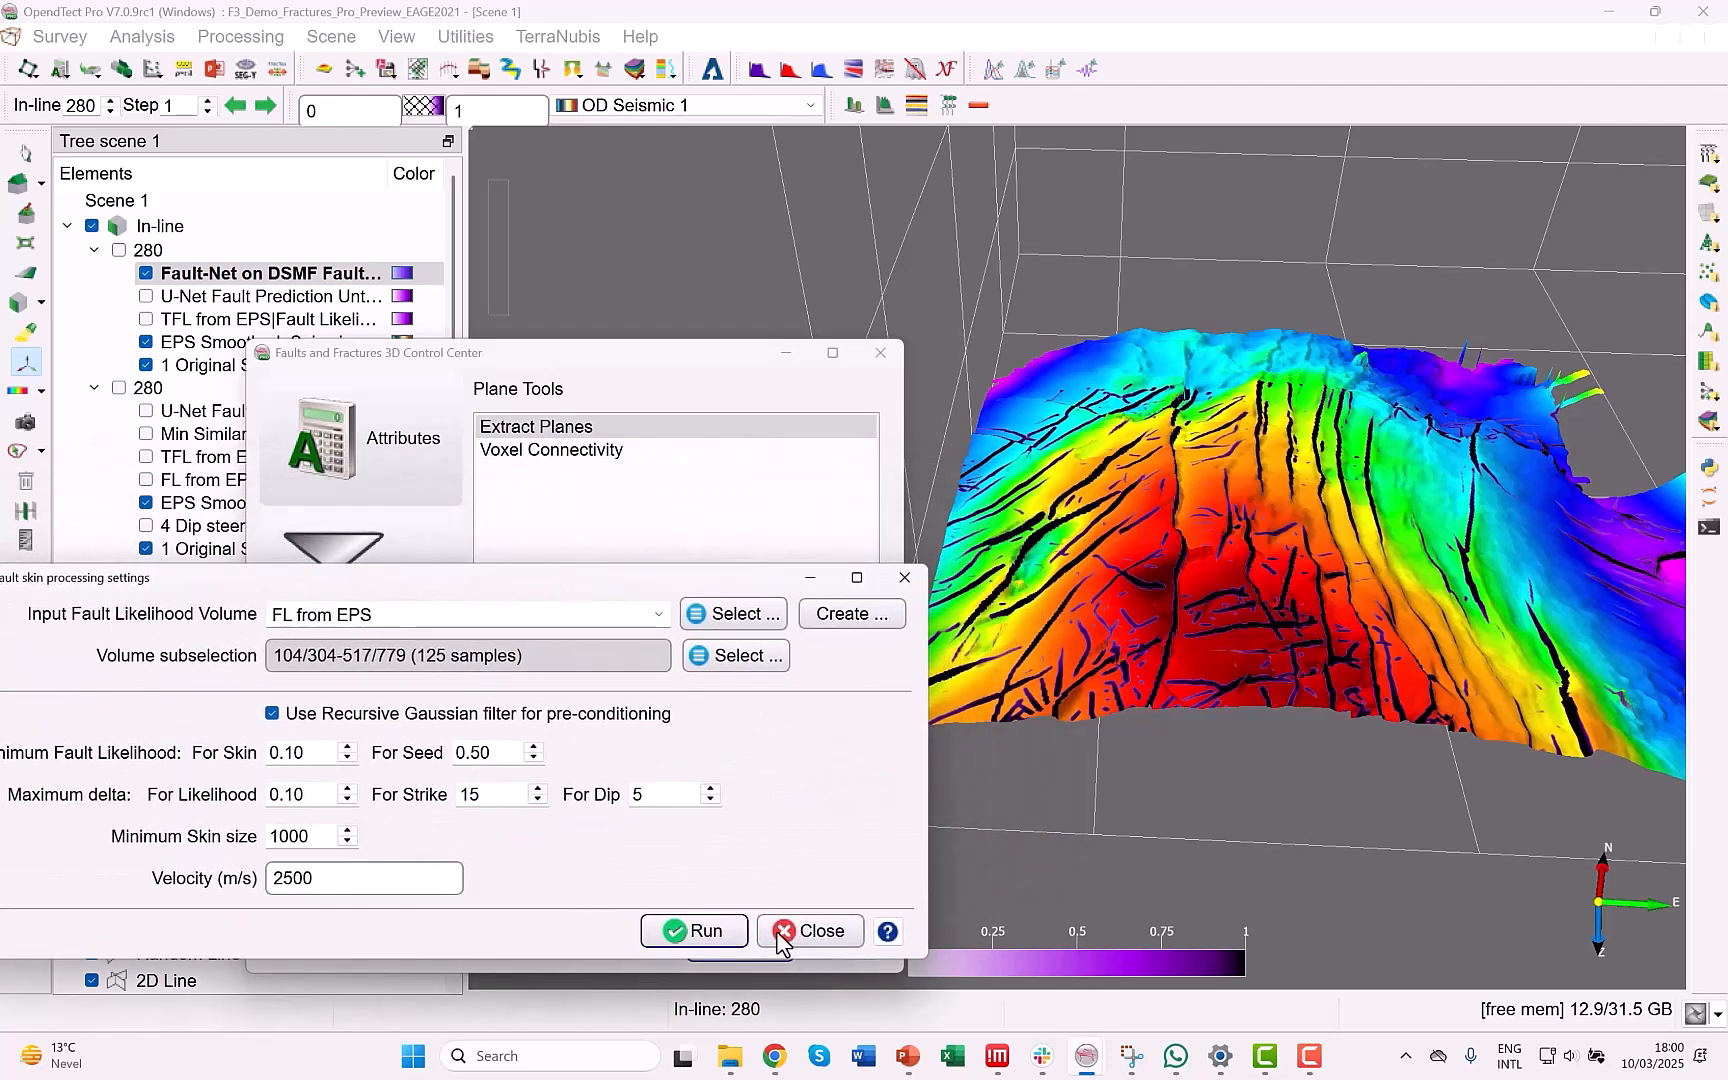
pyautogui.click(706, 931)
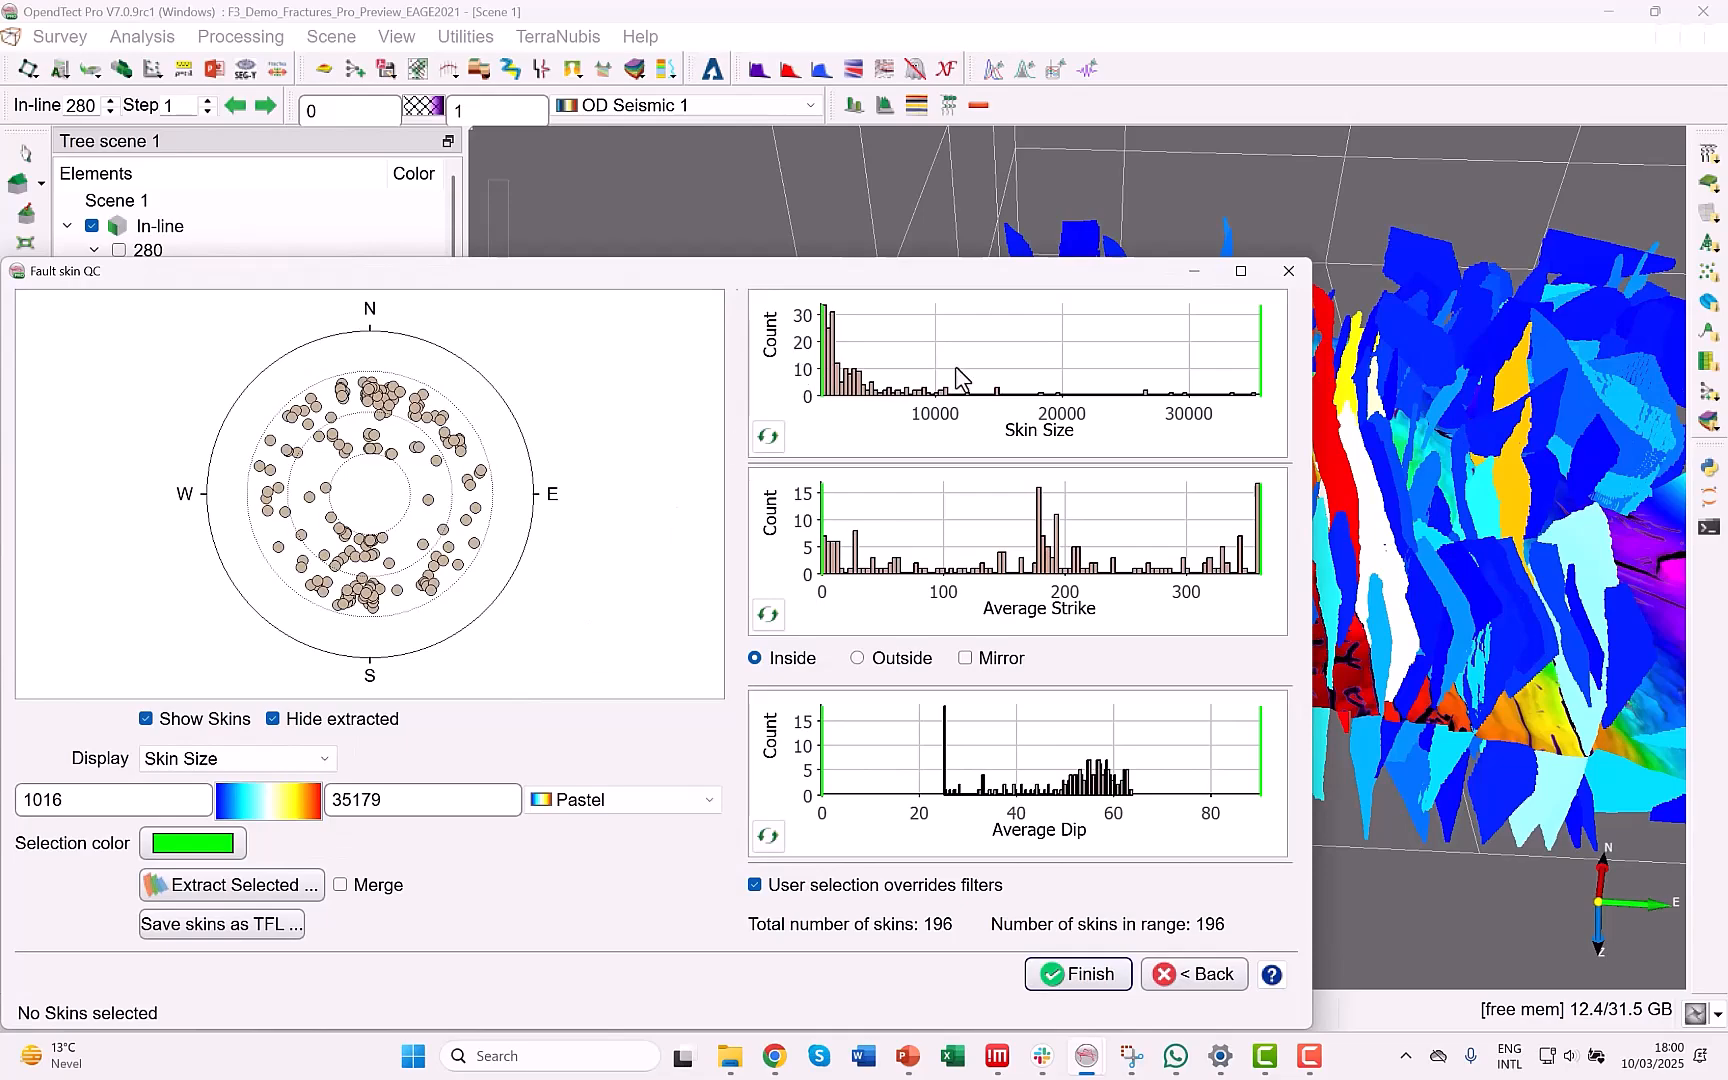
# Hide the Demo a --> Base Tertiary horizon and inspect the extracted fault skins in the 3D scene close up and from different angles.
pyautogui.moveTo(1066, 275); pyautogui.dragTo(726, 720)
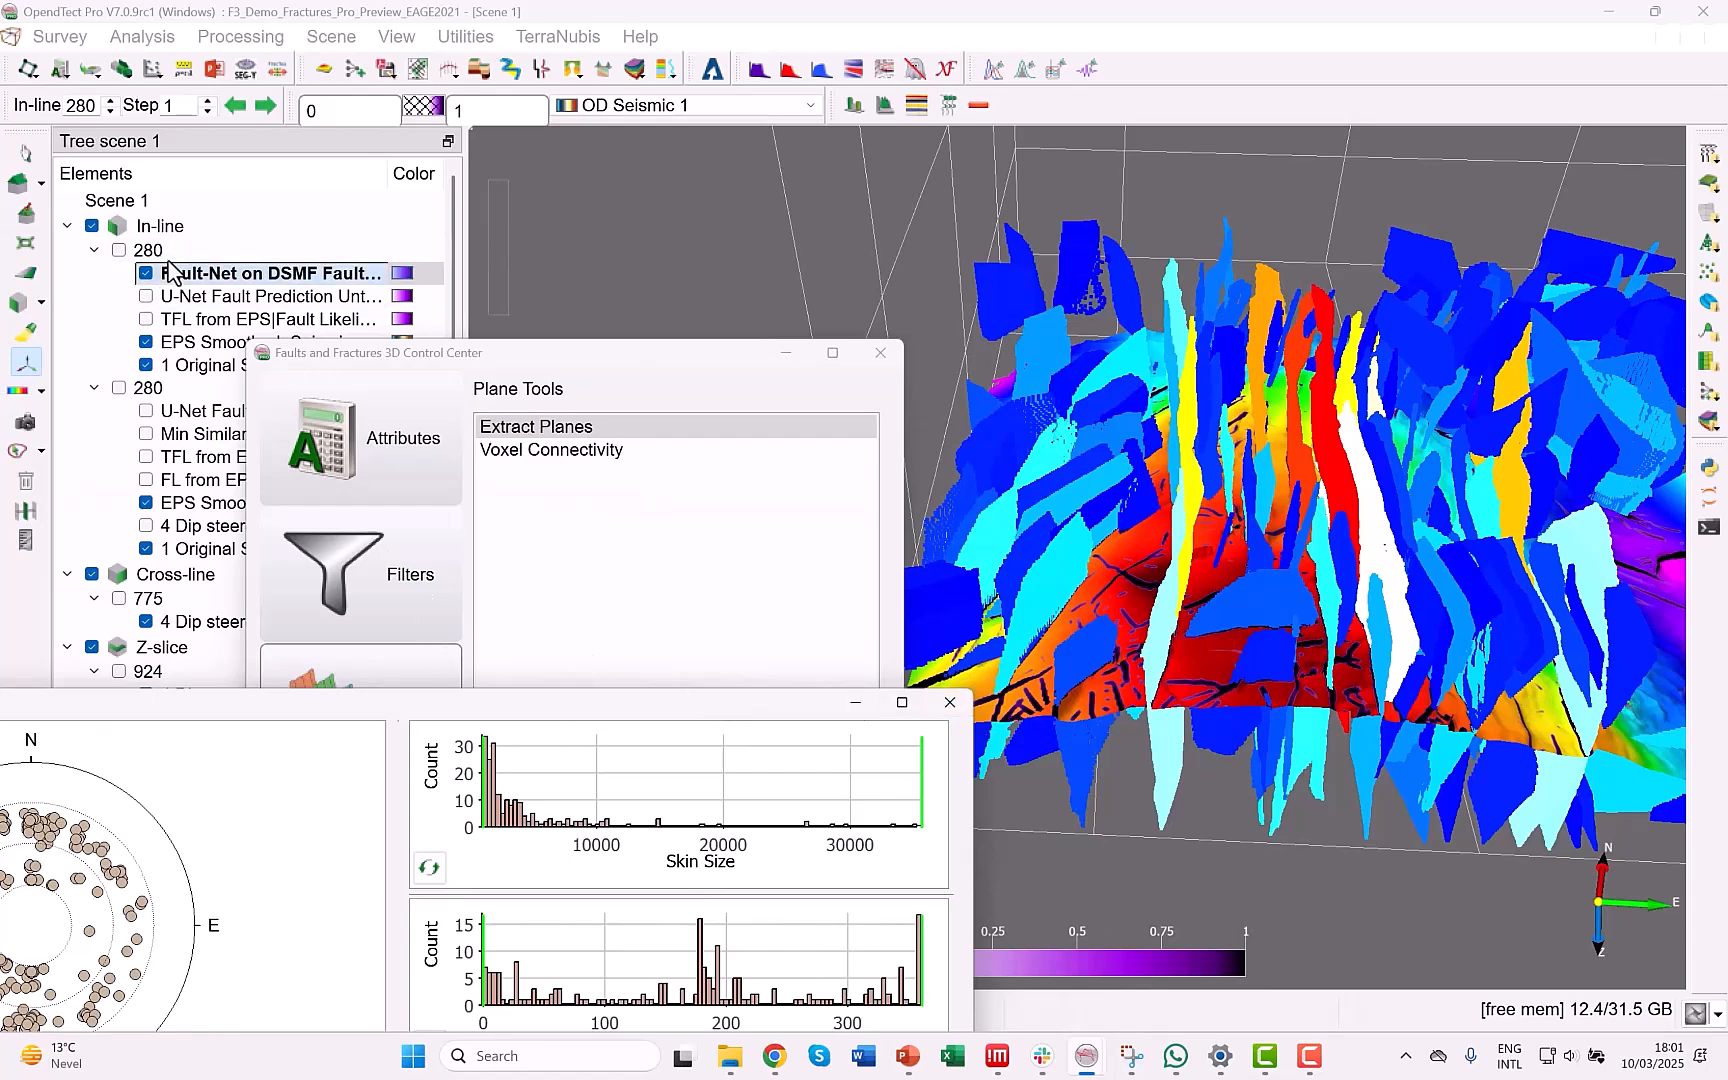
pyautogui.scroll(-3, 167, 533)
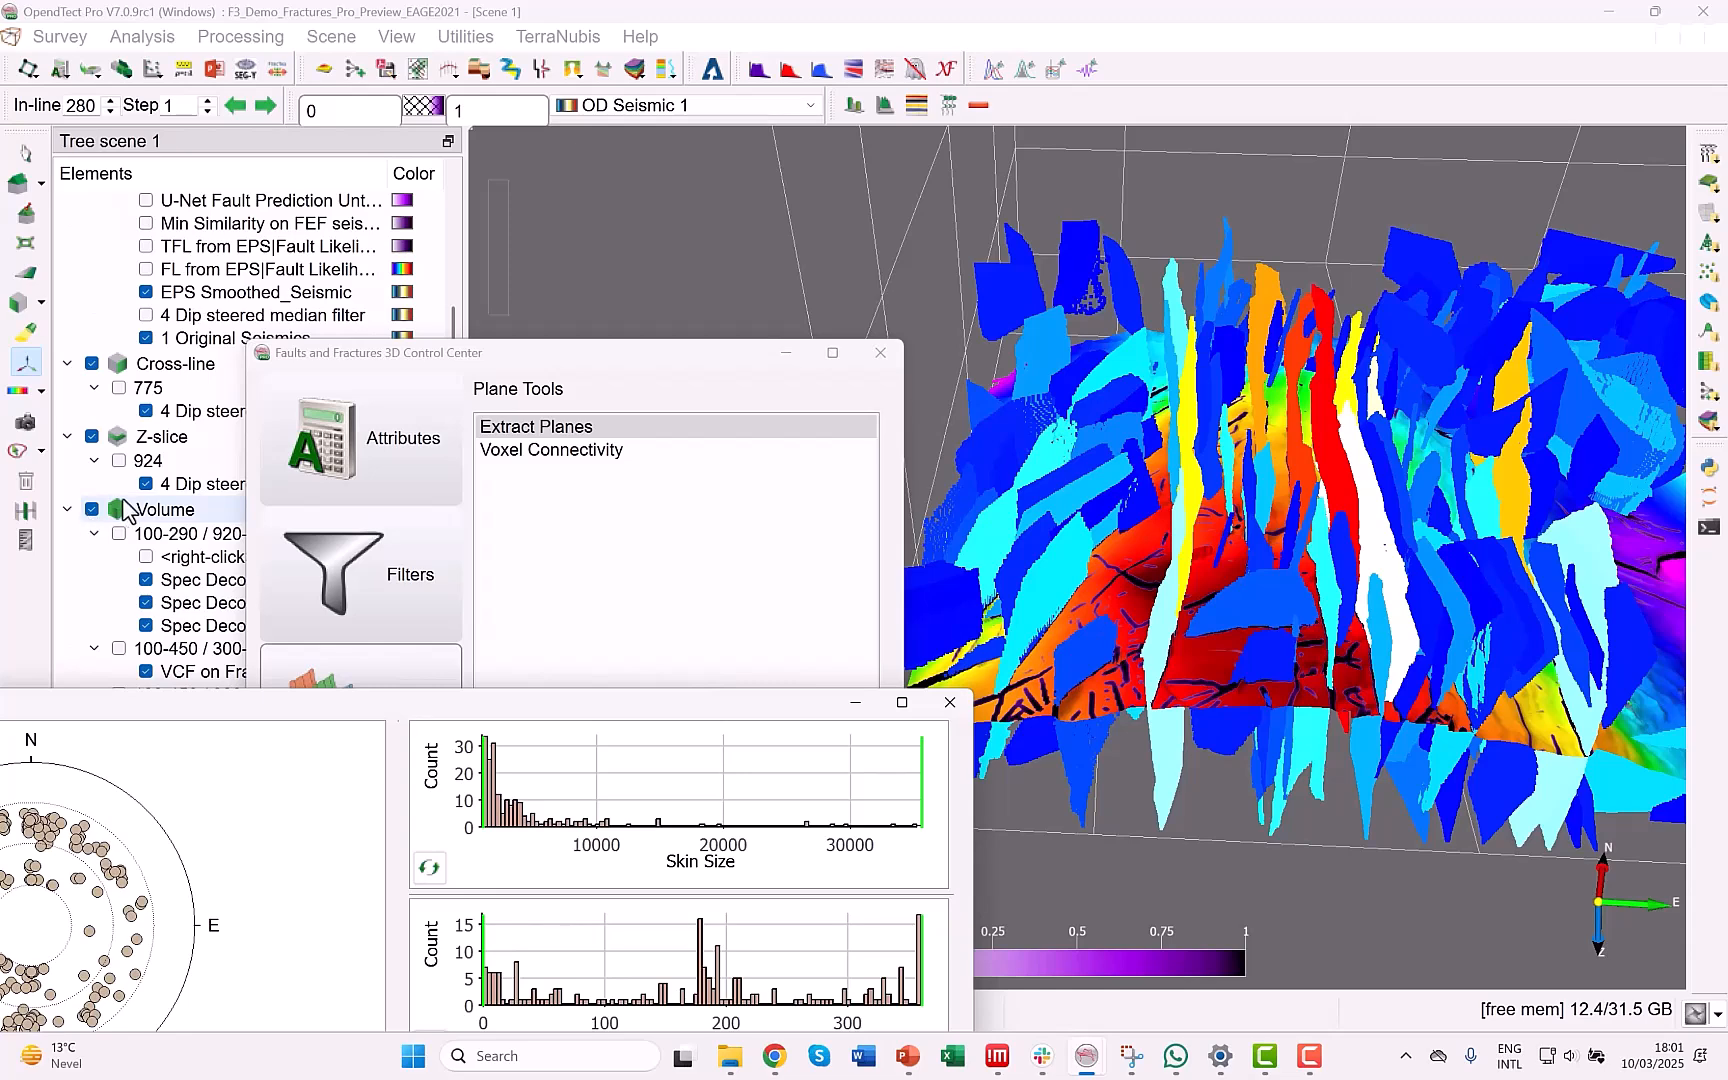
pyautogui.scroll(-5, 127, 511)
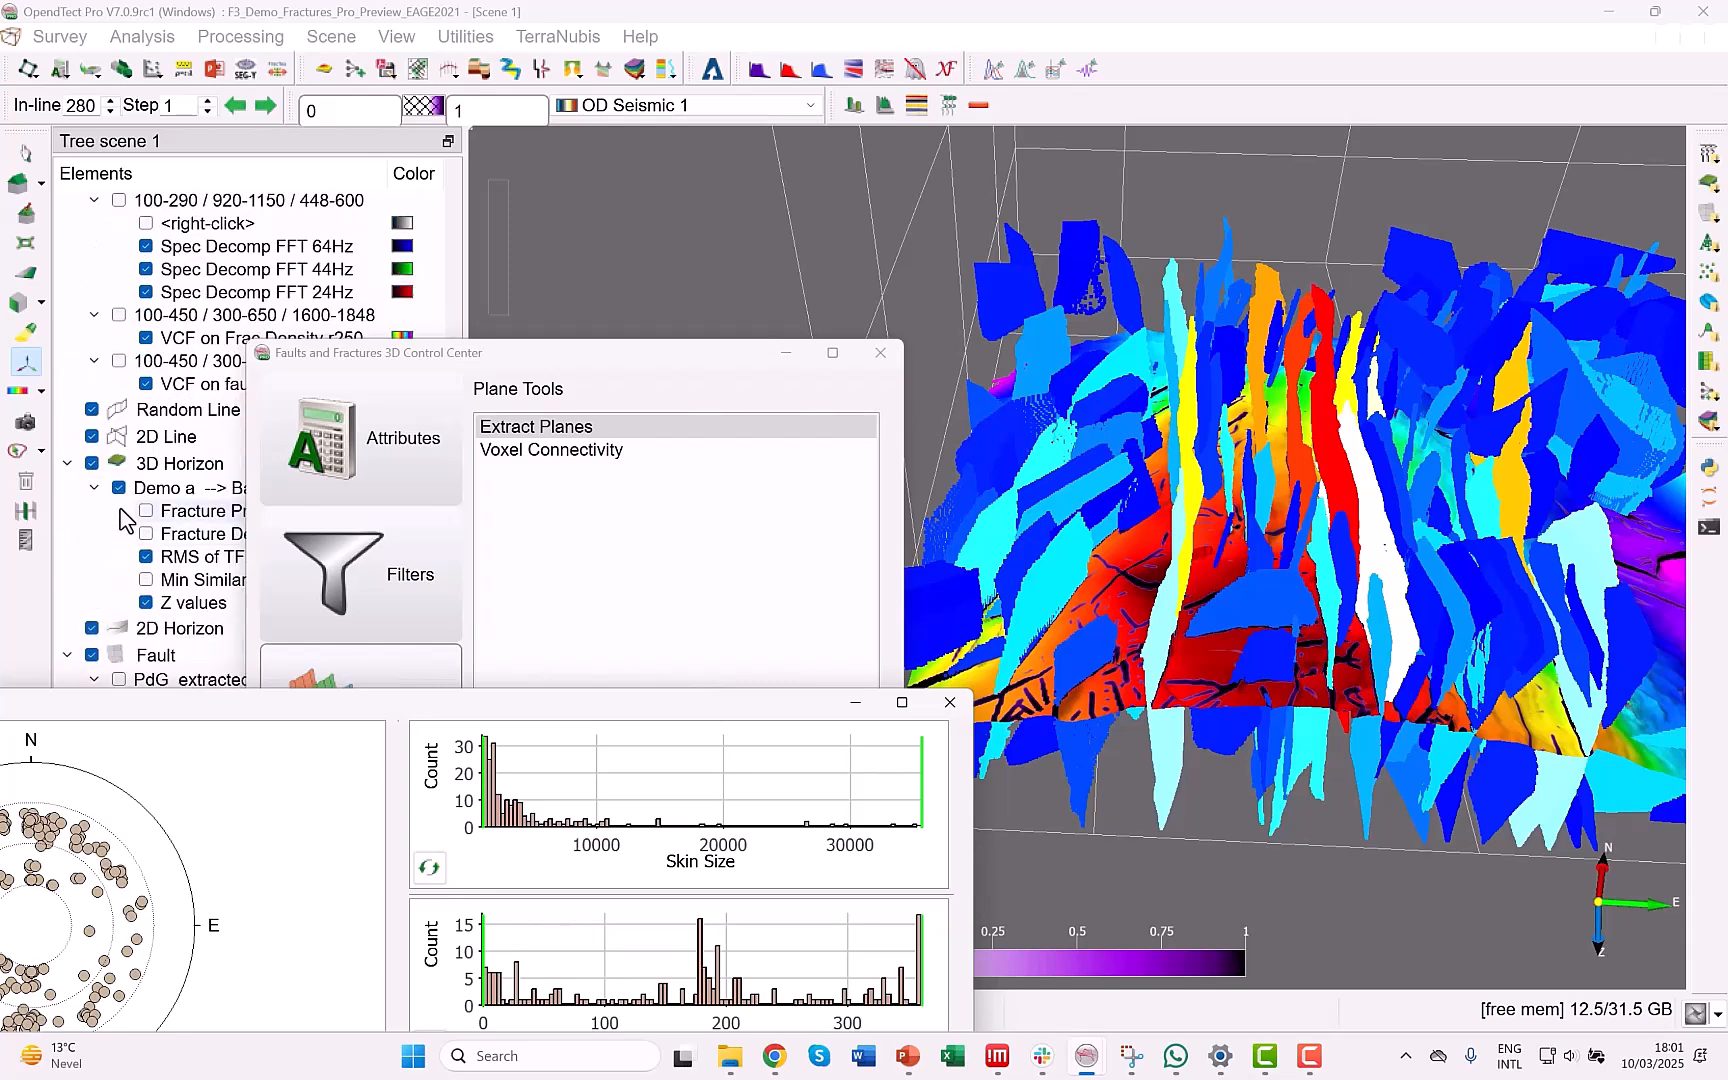
pyautogui.click(119, 488)
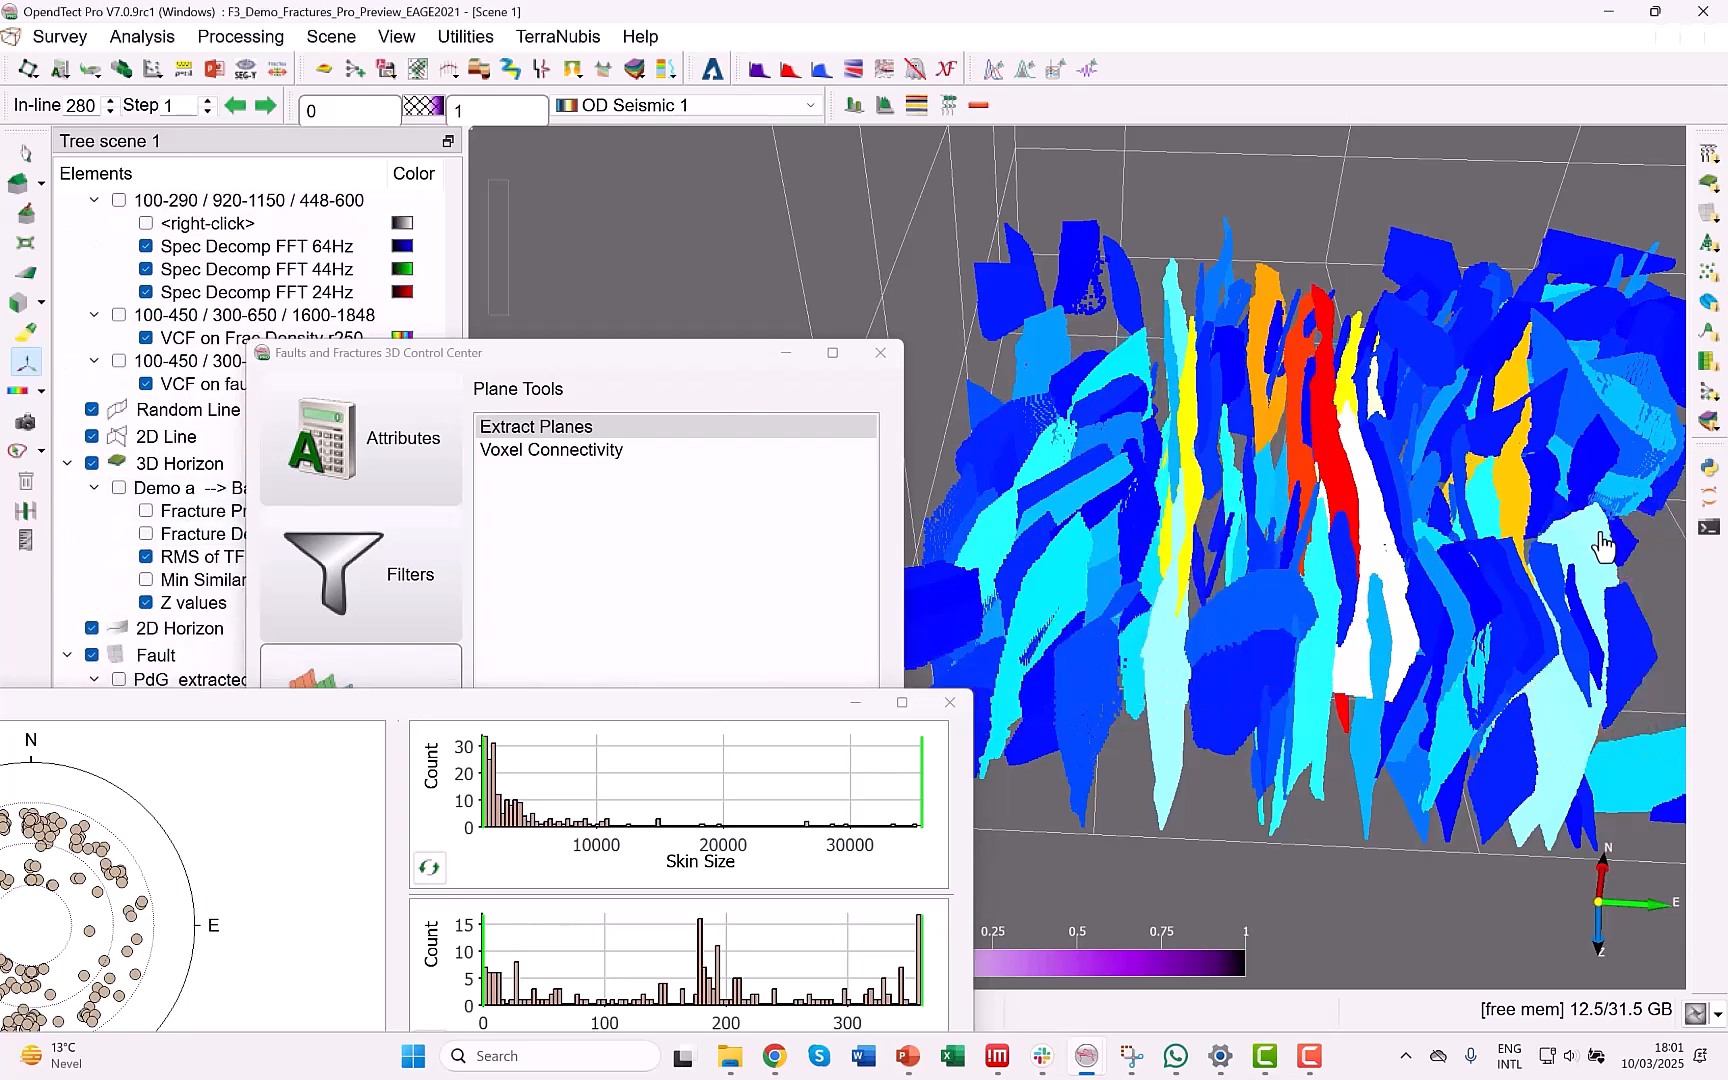
pyautogui.scroll(10, 1142, 278)
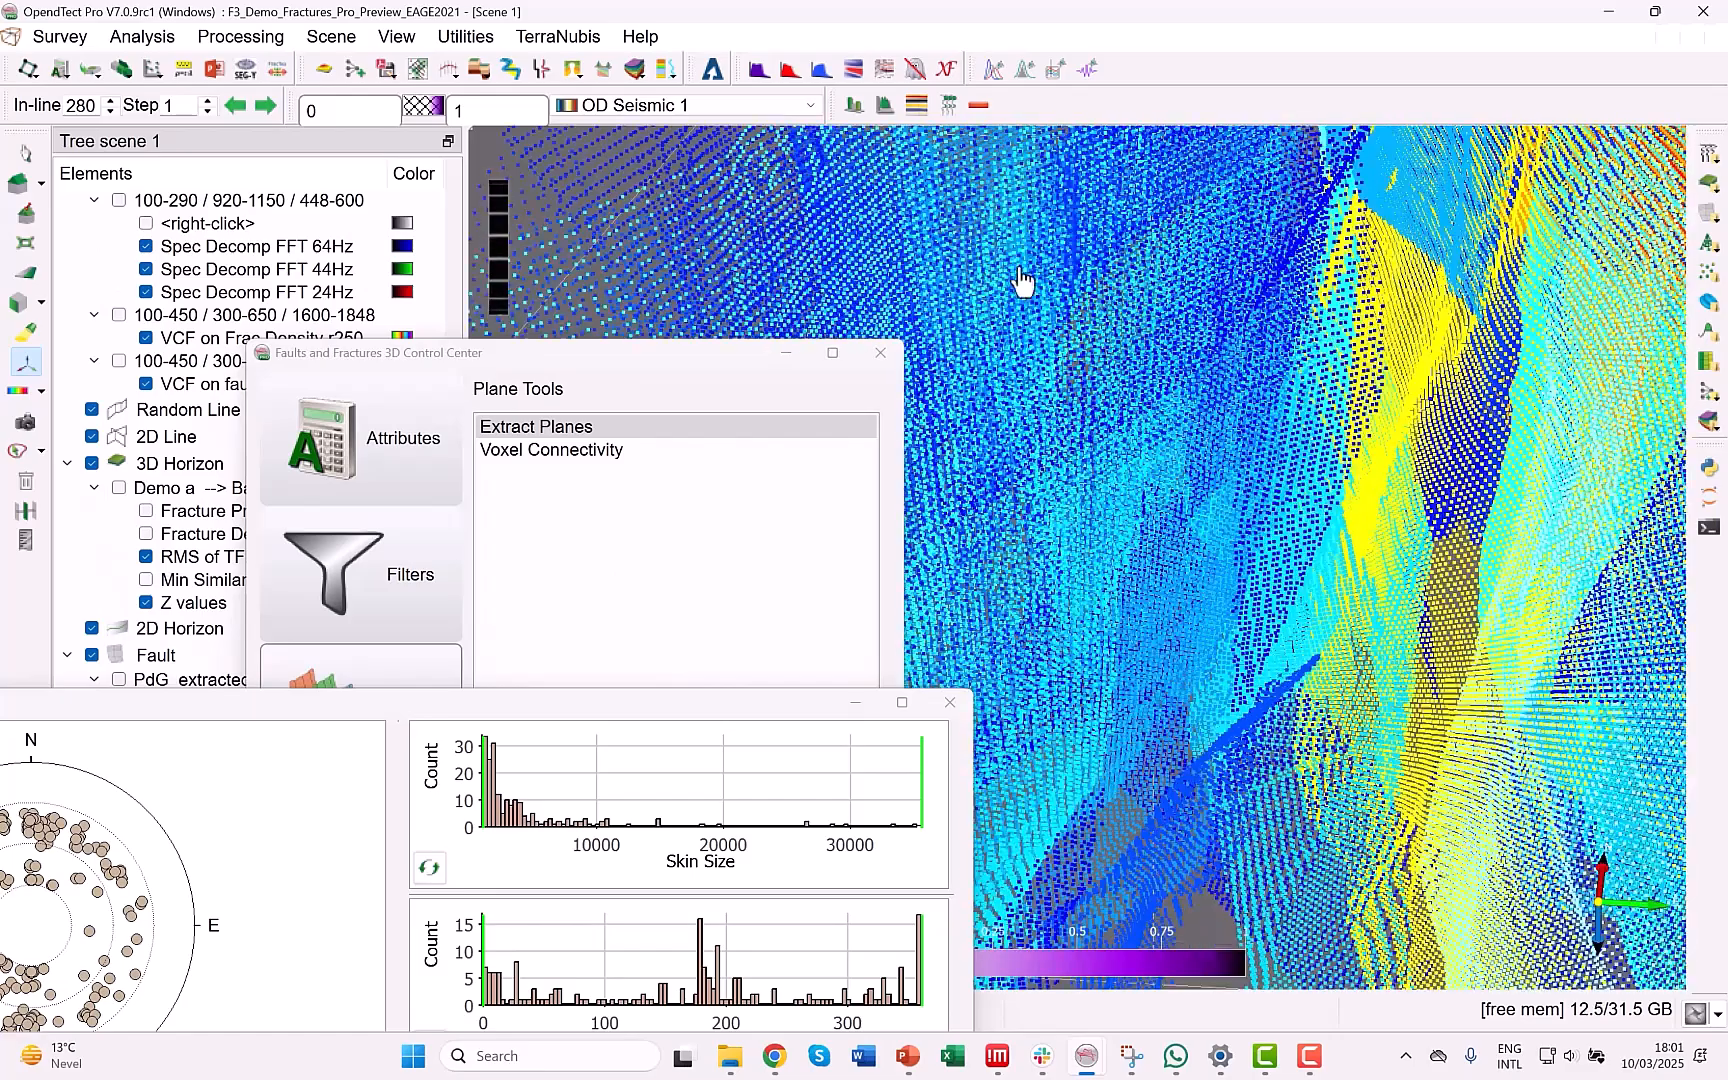
pyautogui.scroll(-2, 497, 246)
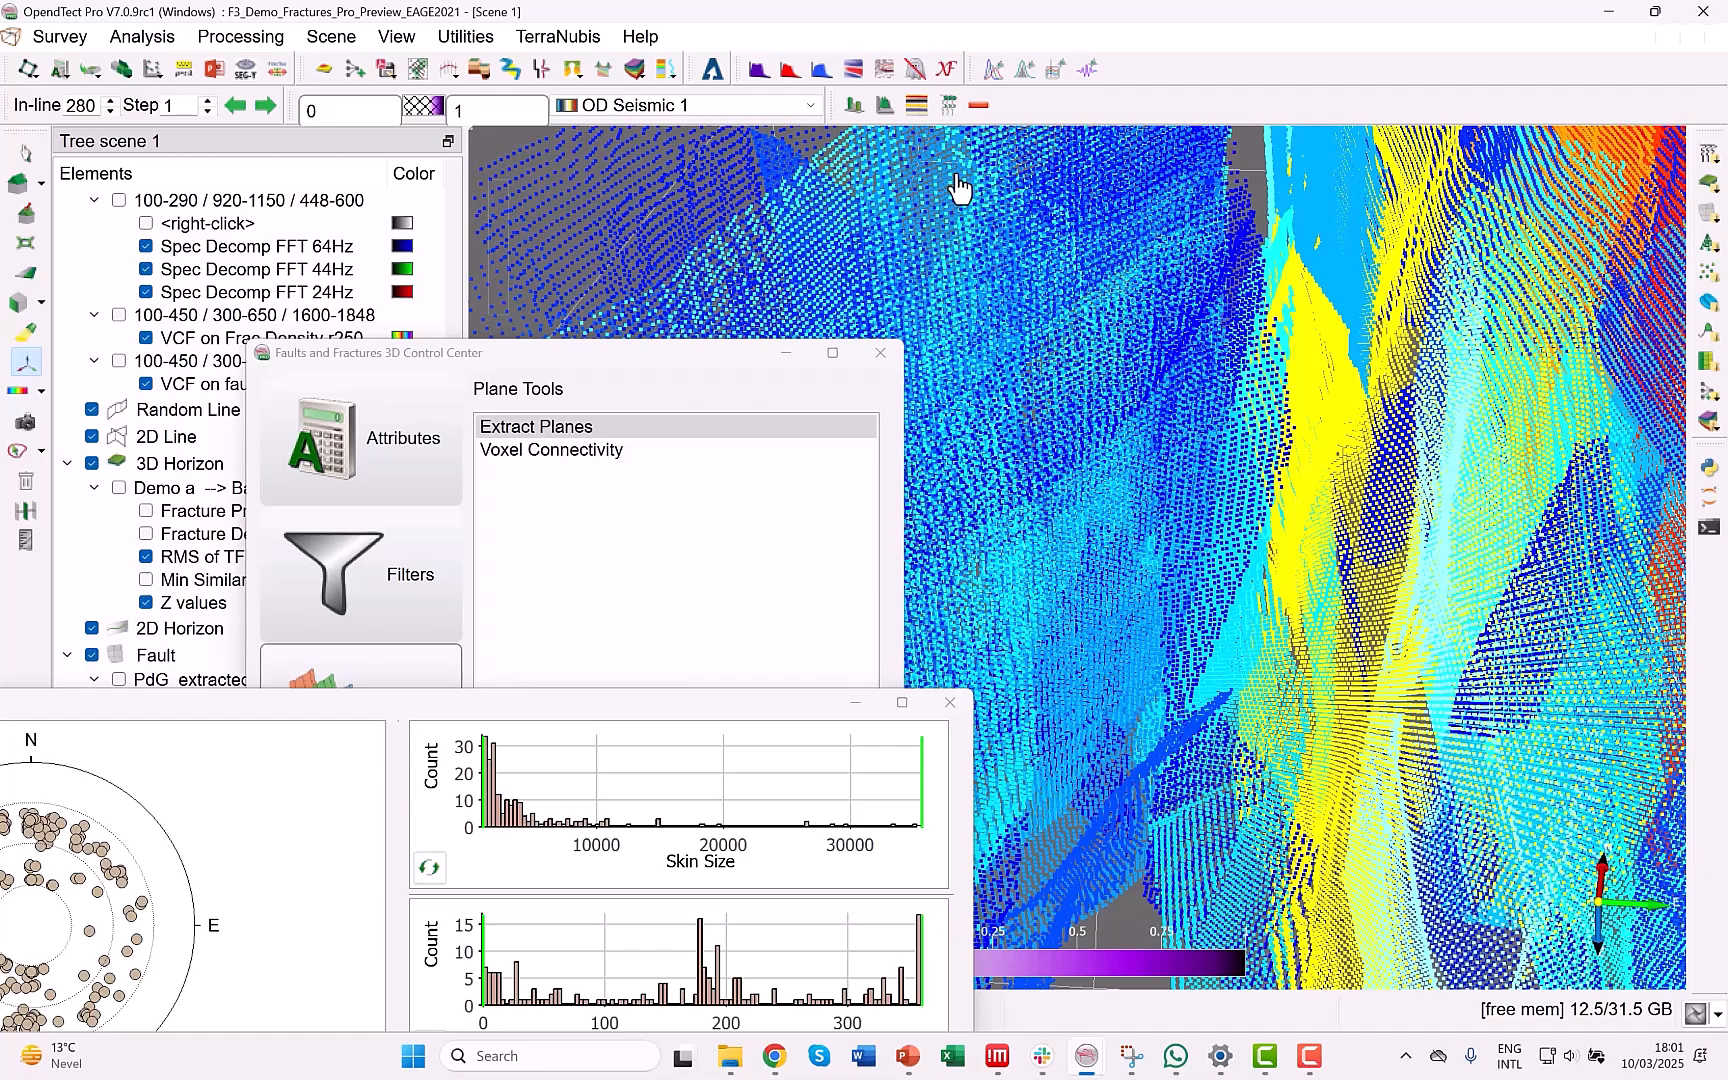
pyautogui.scroll(-4, 1147, 552)
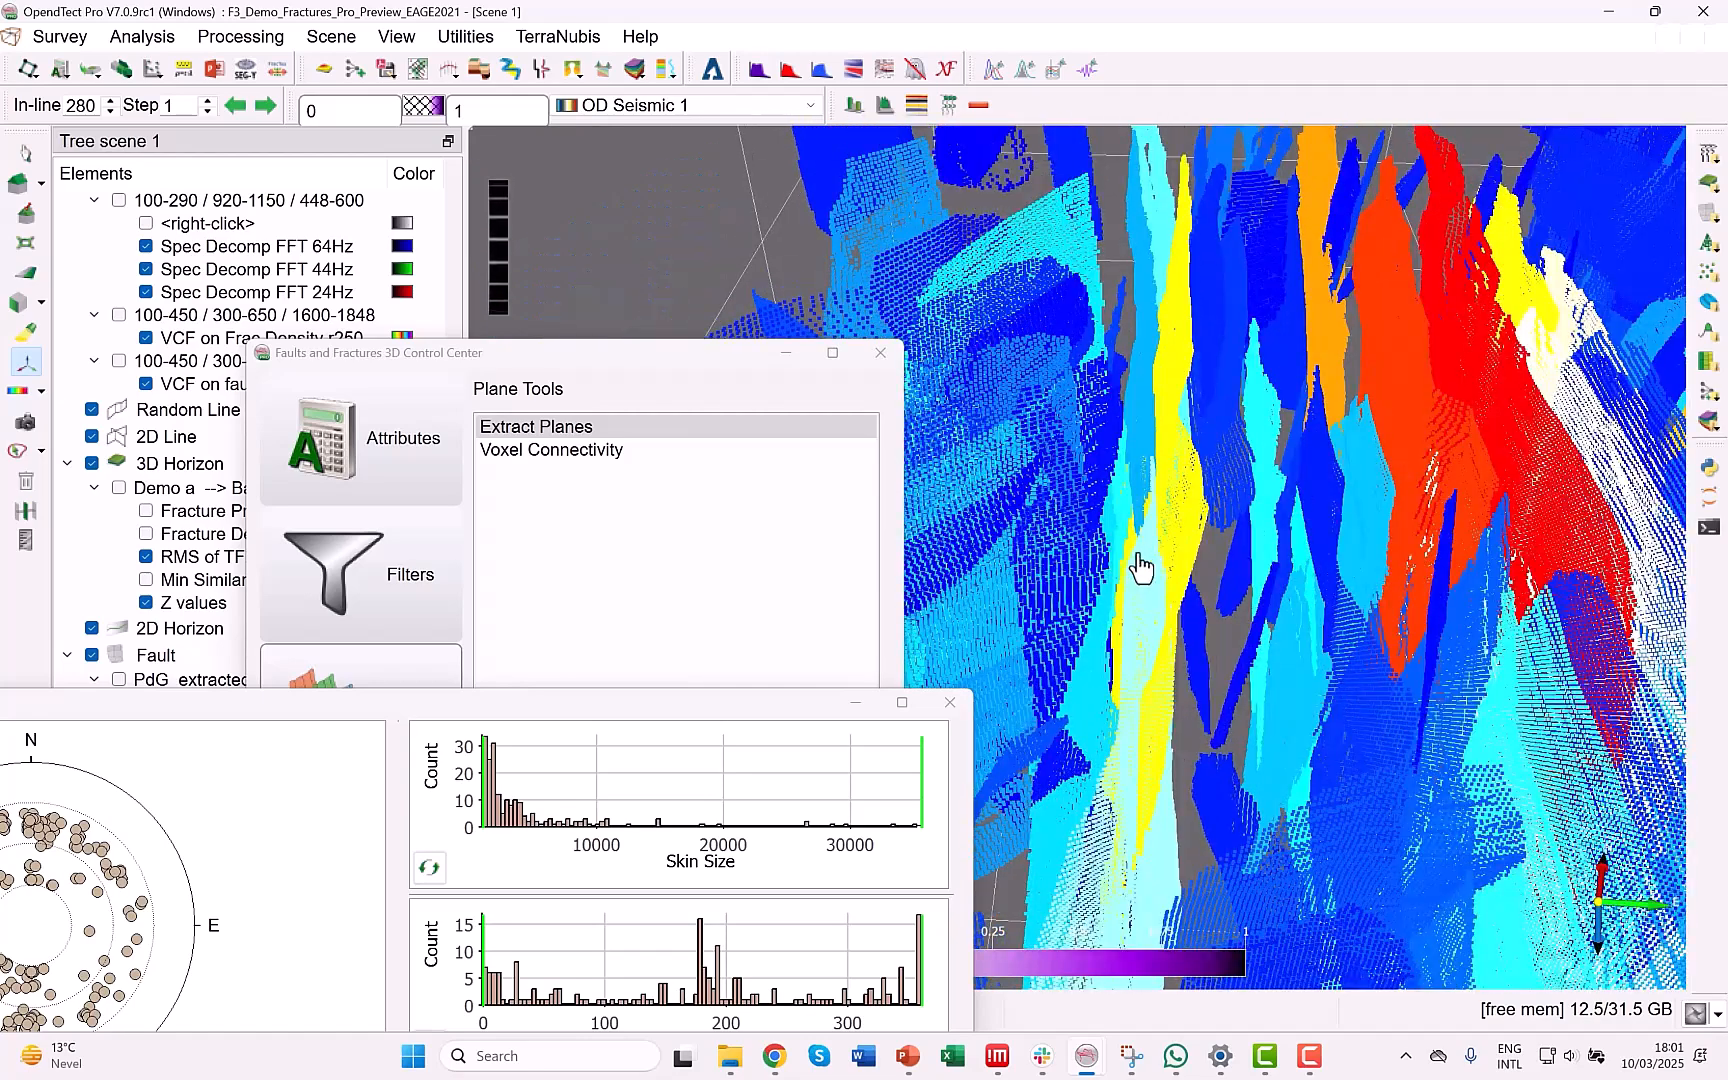
pyautogui.scroll(-2, 1147, 570)
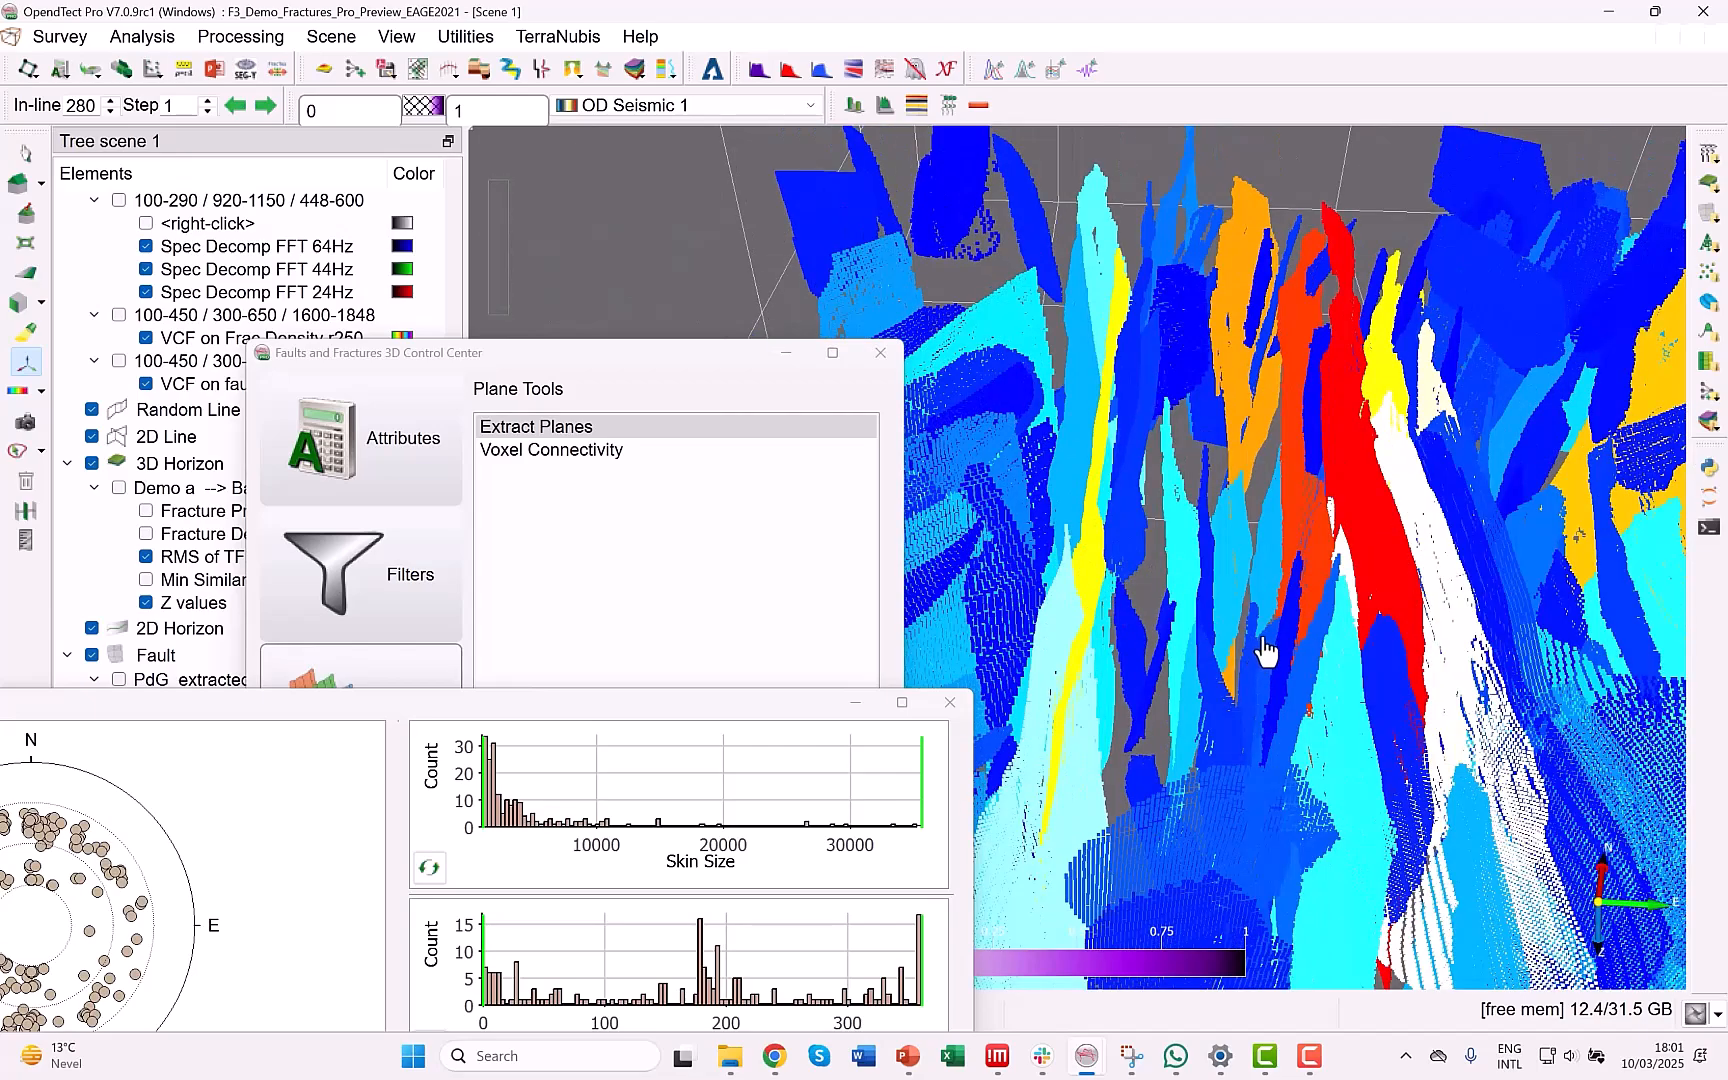
pyautogui.moveTo(1262, 632); pyautogui.dragTo(1259, 582, button='middle')
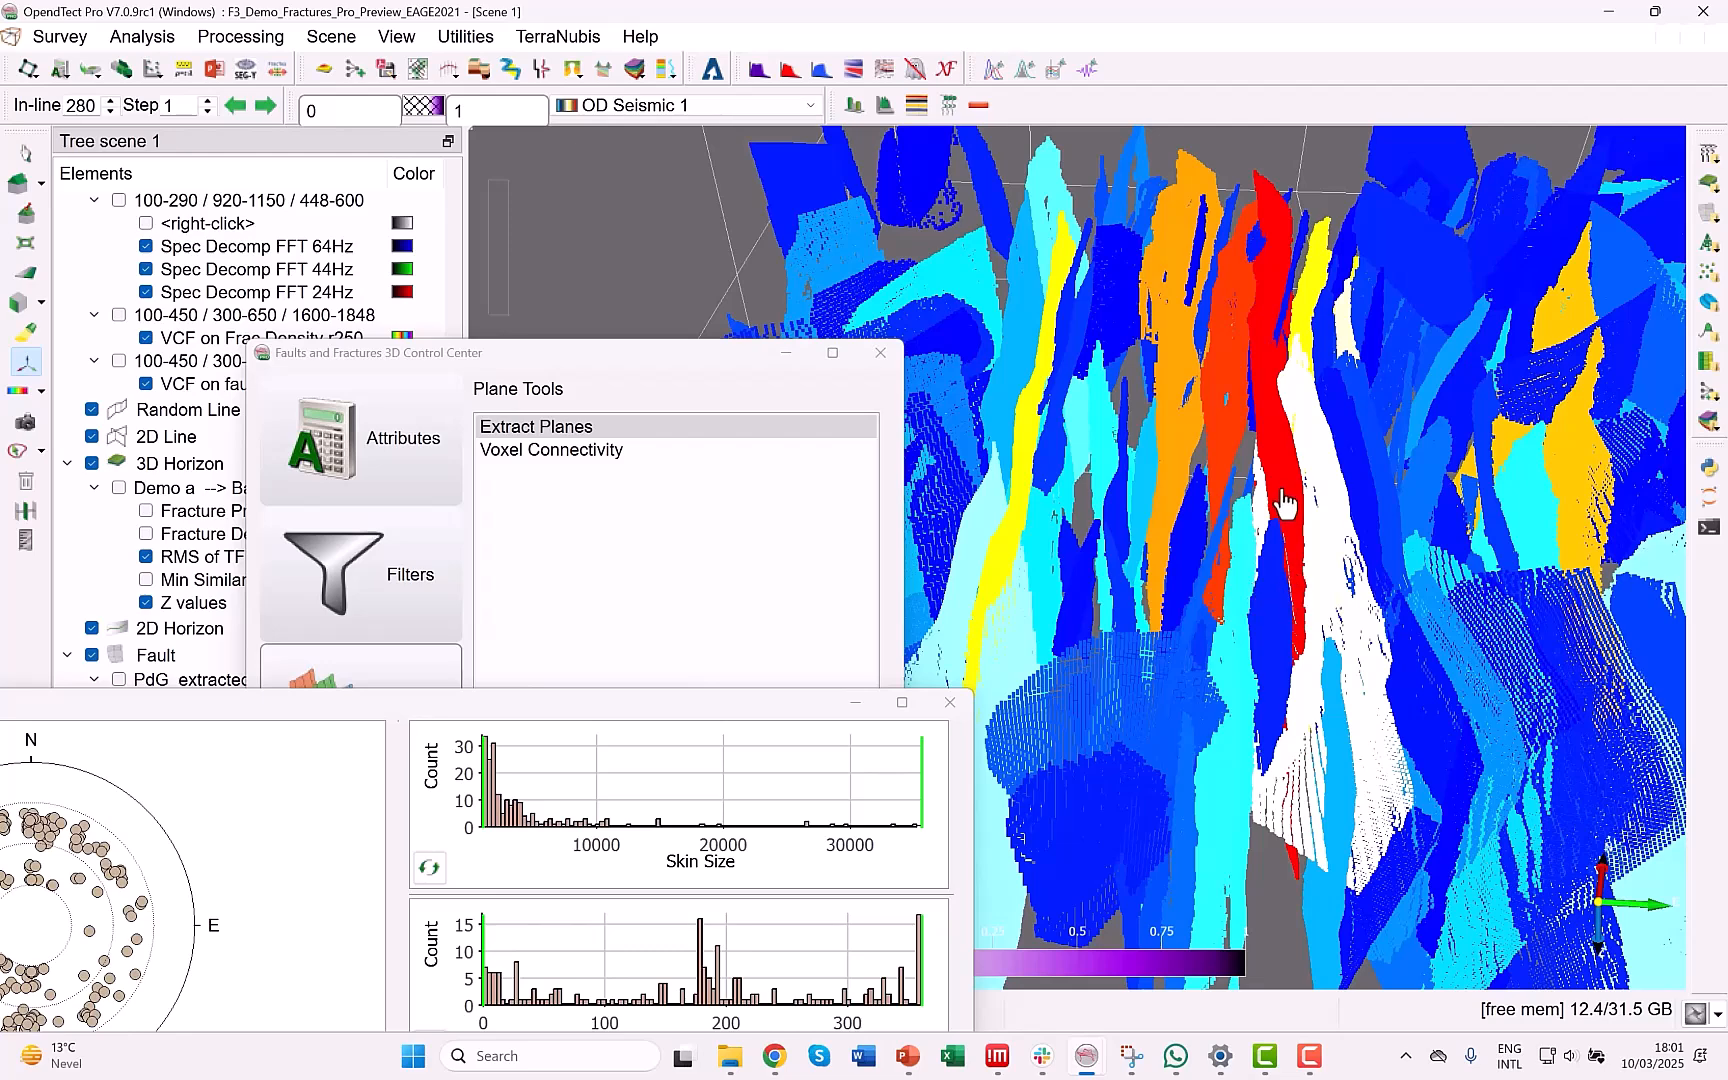
pyautogui.scroll(-2, 1285, 505)
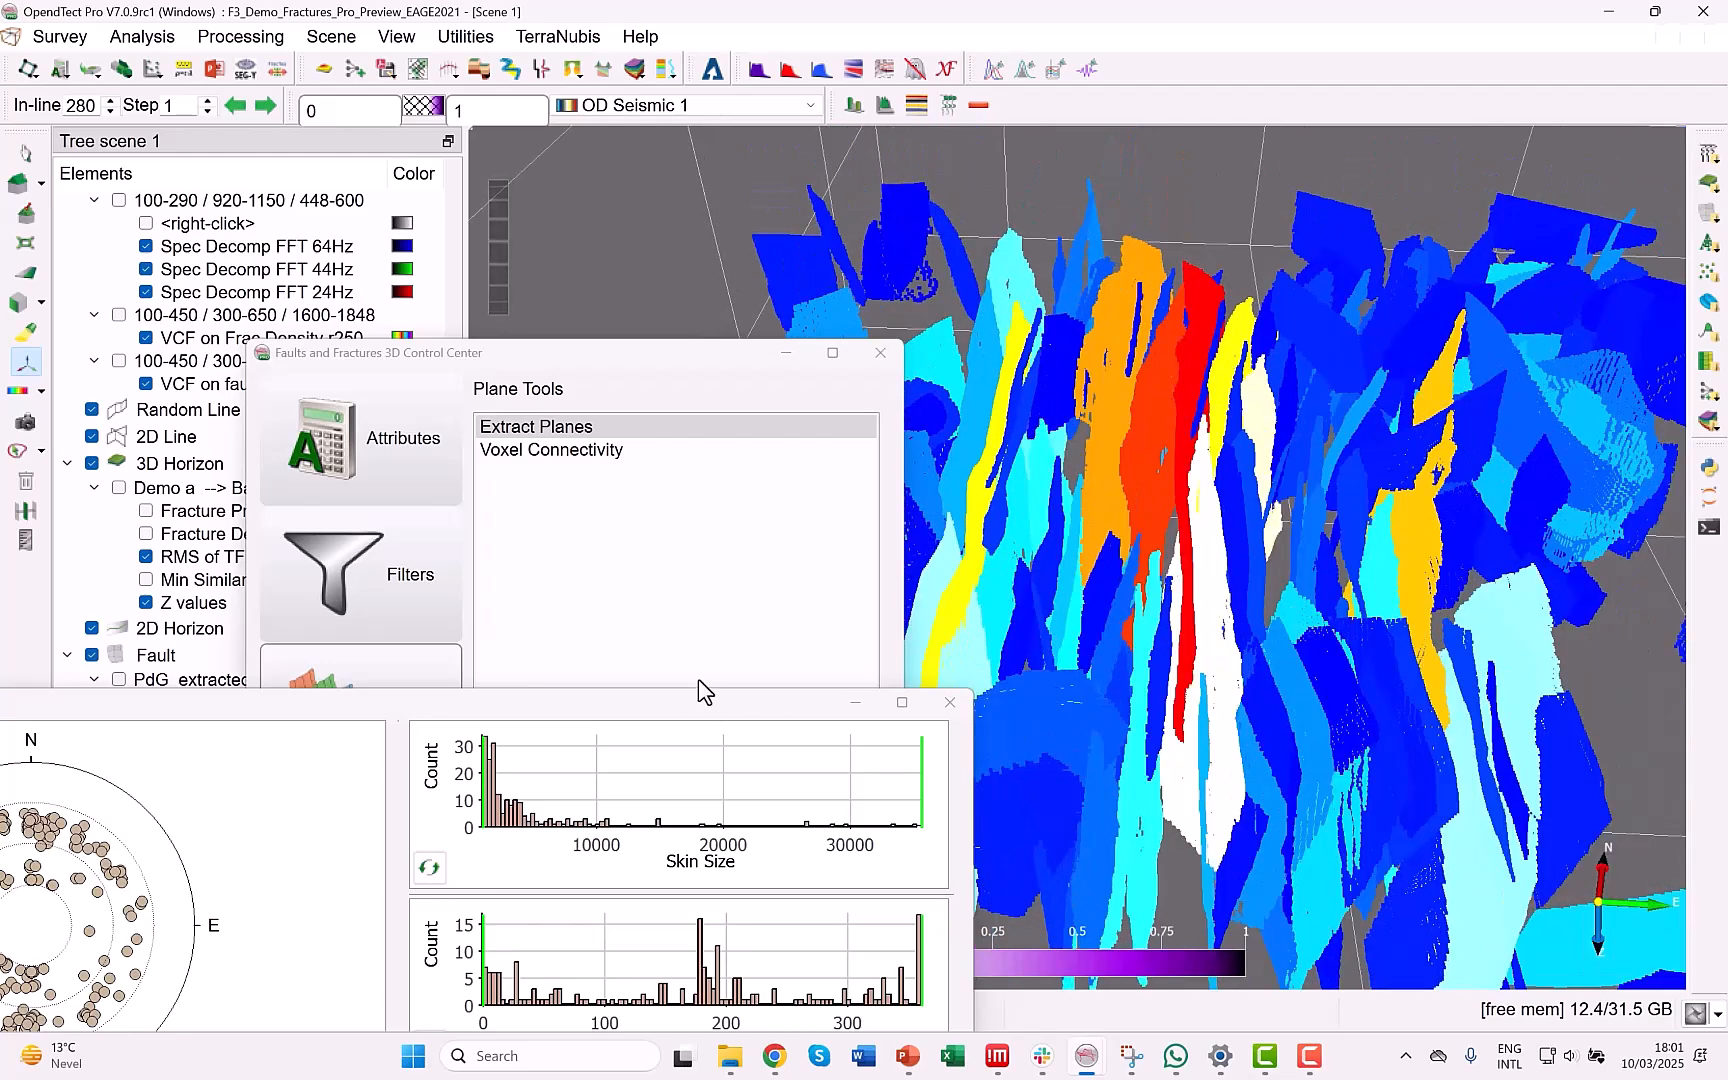
# Filter the fault skins in Fault skin QC by raising the minimum skin size to about 5000.
pyautogui.moveTo(704, 706); pyautogui.dragTo(695, 601)
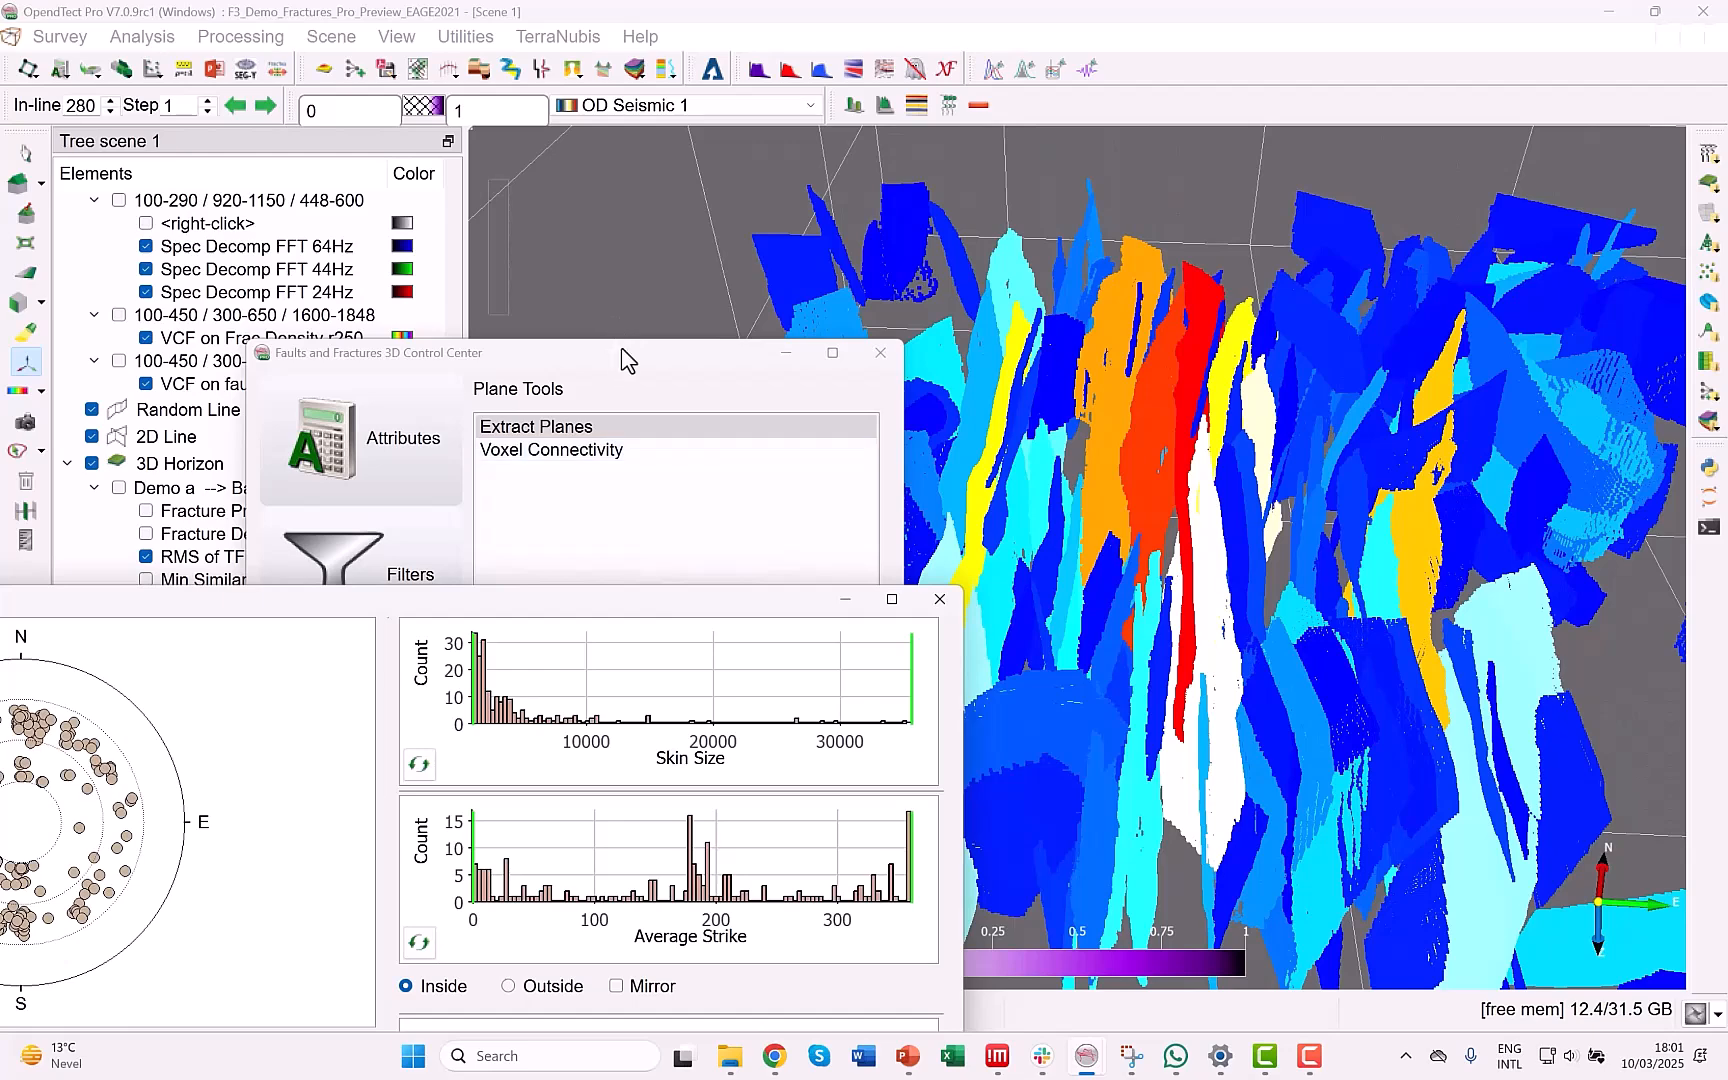
pyautogui.moveTo(621, 347); pyautogui.dragTo(279, 322)
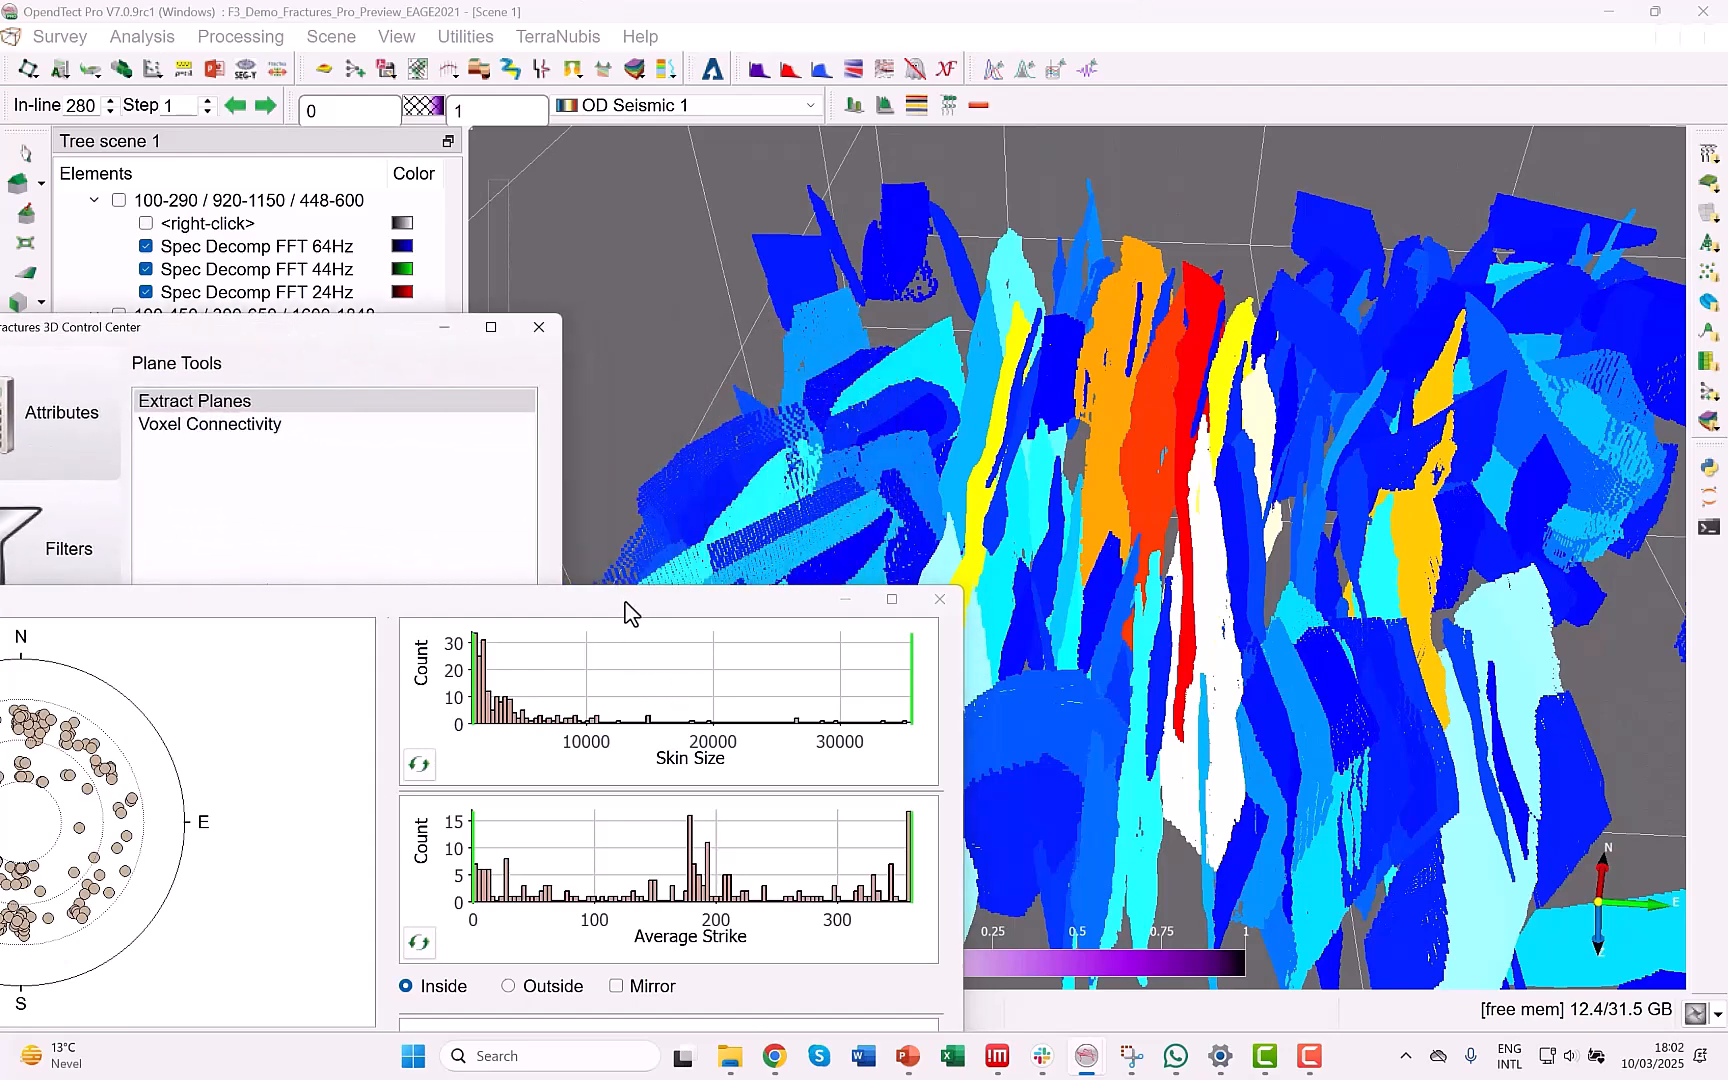
pyautogui.moveTo(625, 602); pyautogui.dragTo(885, 446)
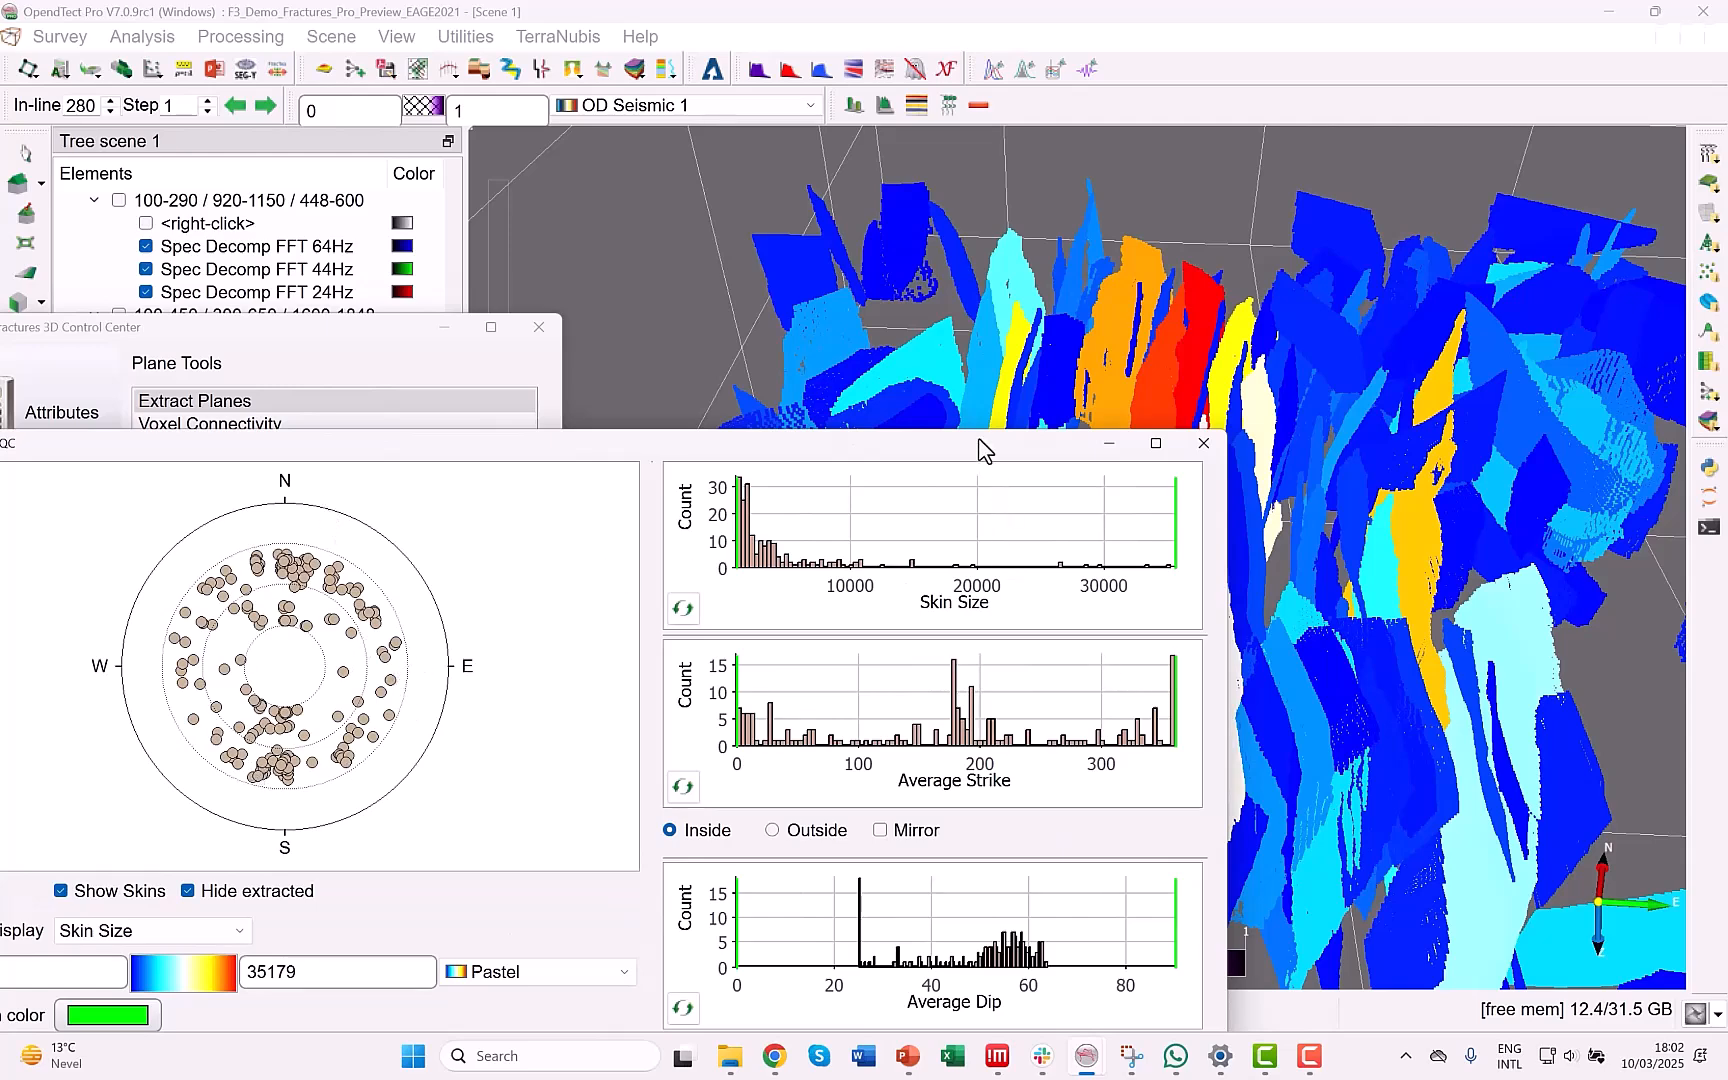
pyautogui.moveTo(977, 440); pyautogui.dragTo(800, 496)
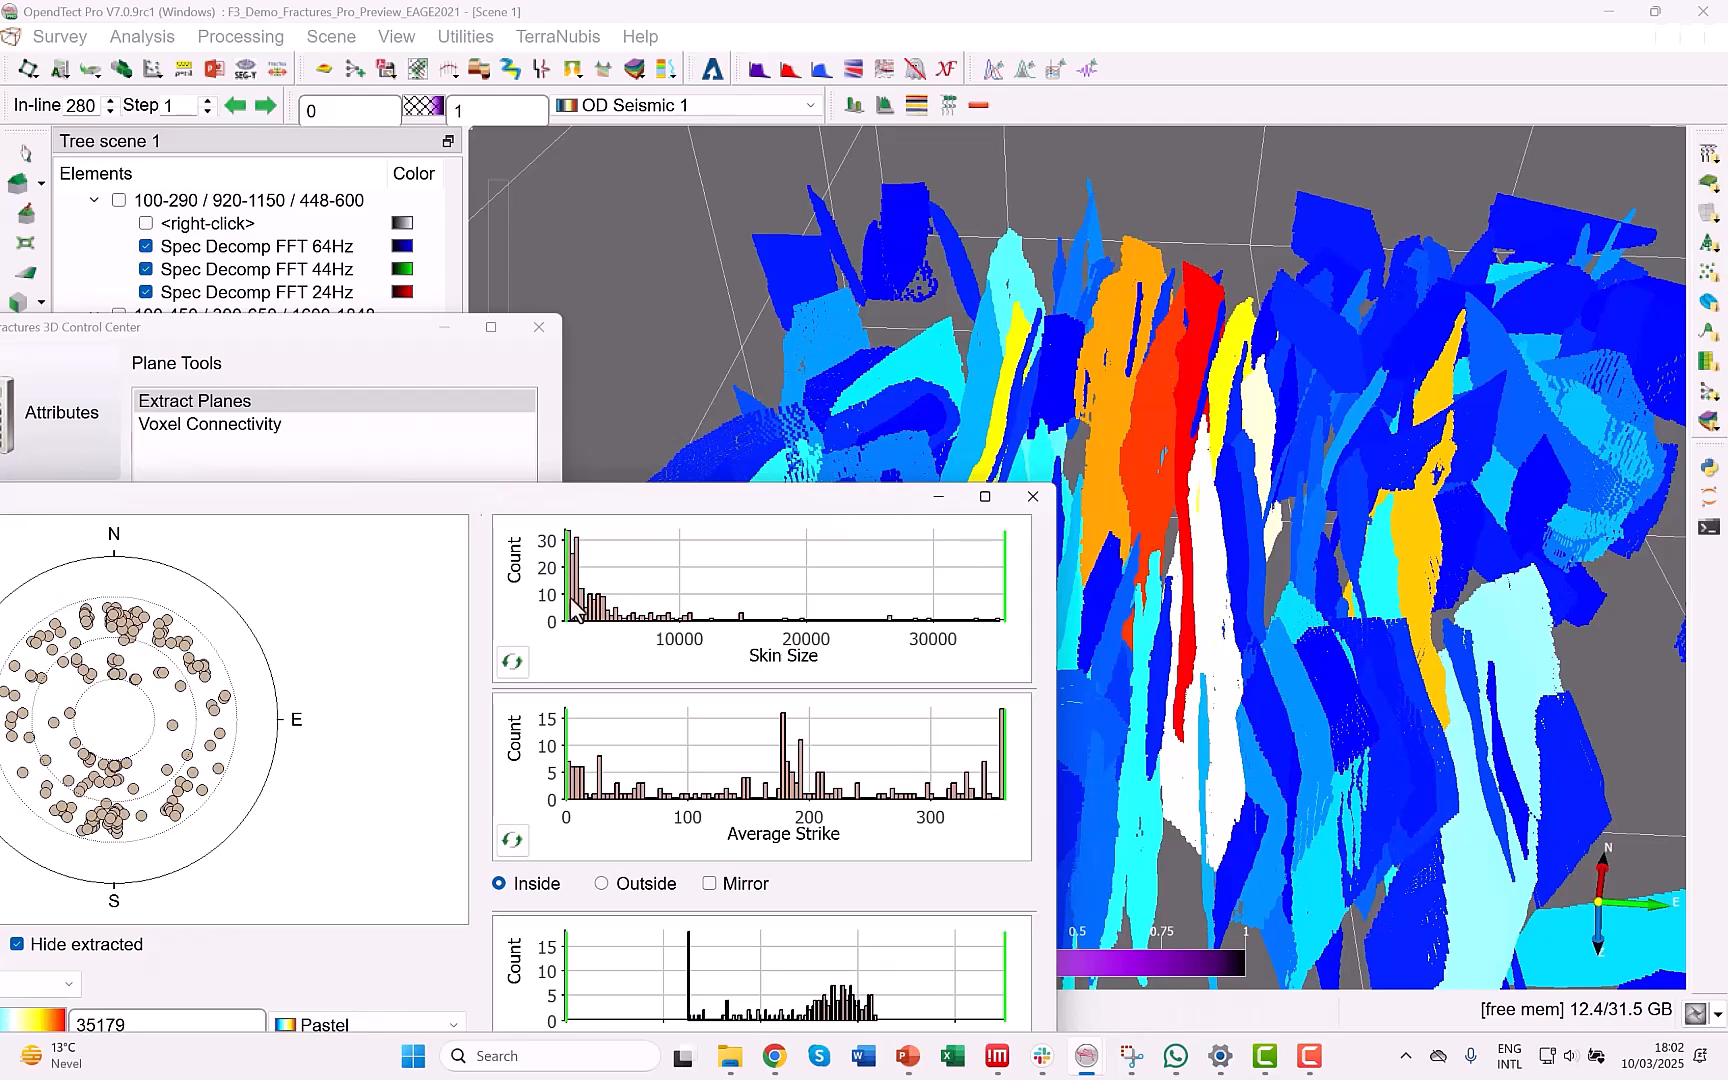
pyautogui.moveTo(566, 600); pyautogui.dragTo(622, 610)
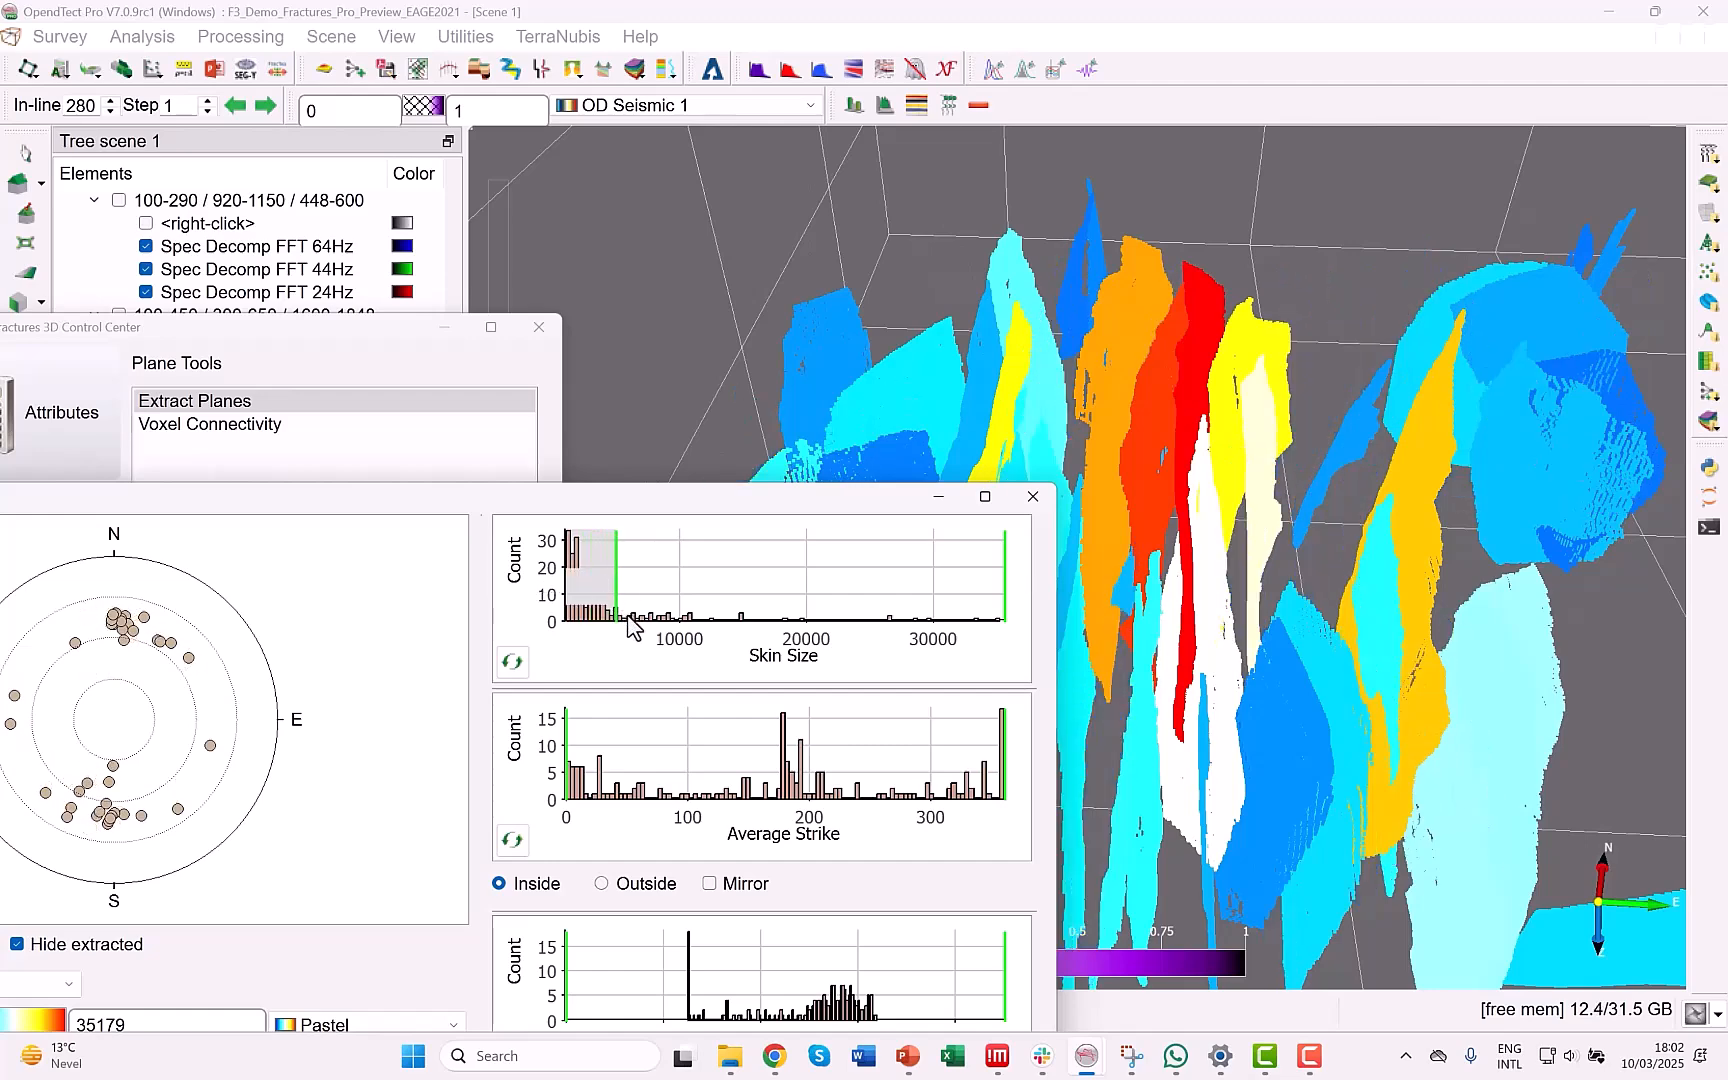
pyautogui.moveTo(740, 508); pyautogui.dragTo(731, 335)
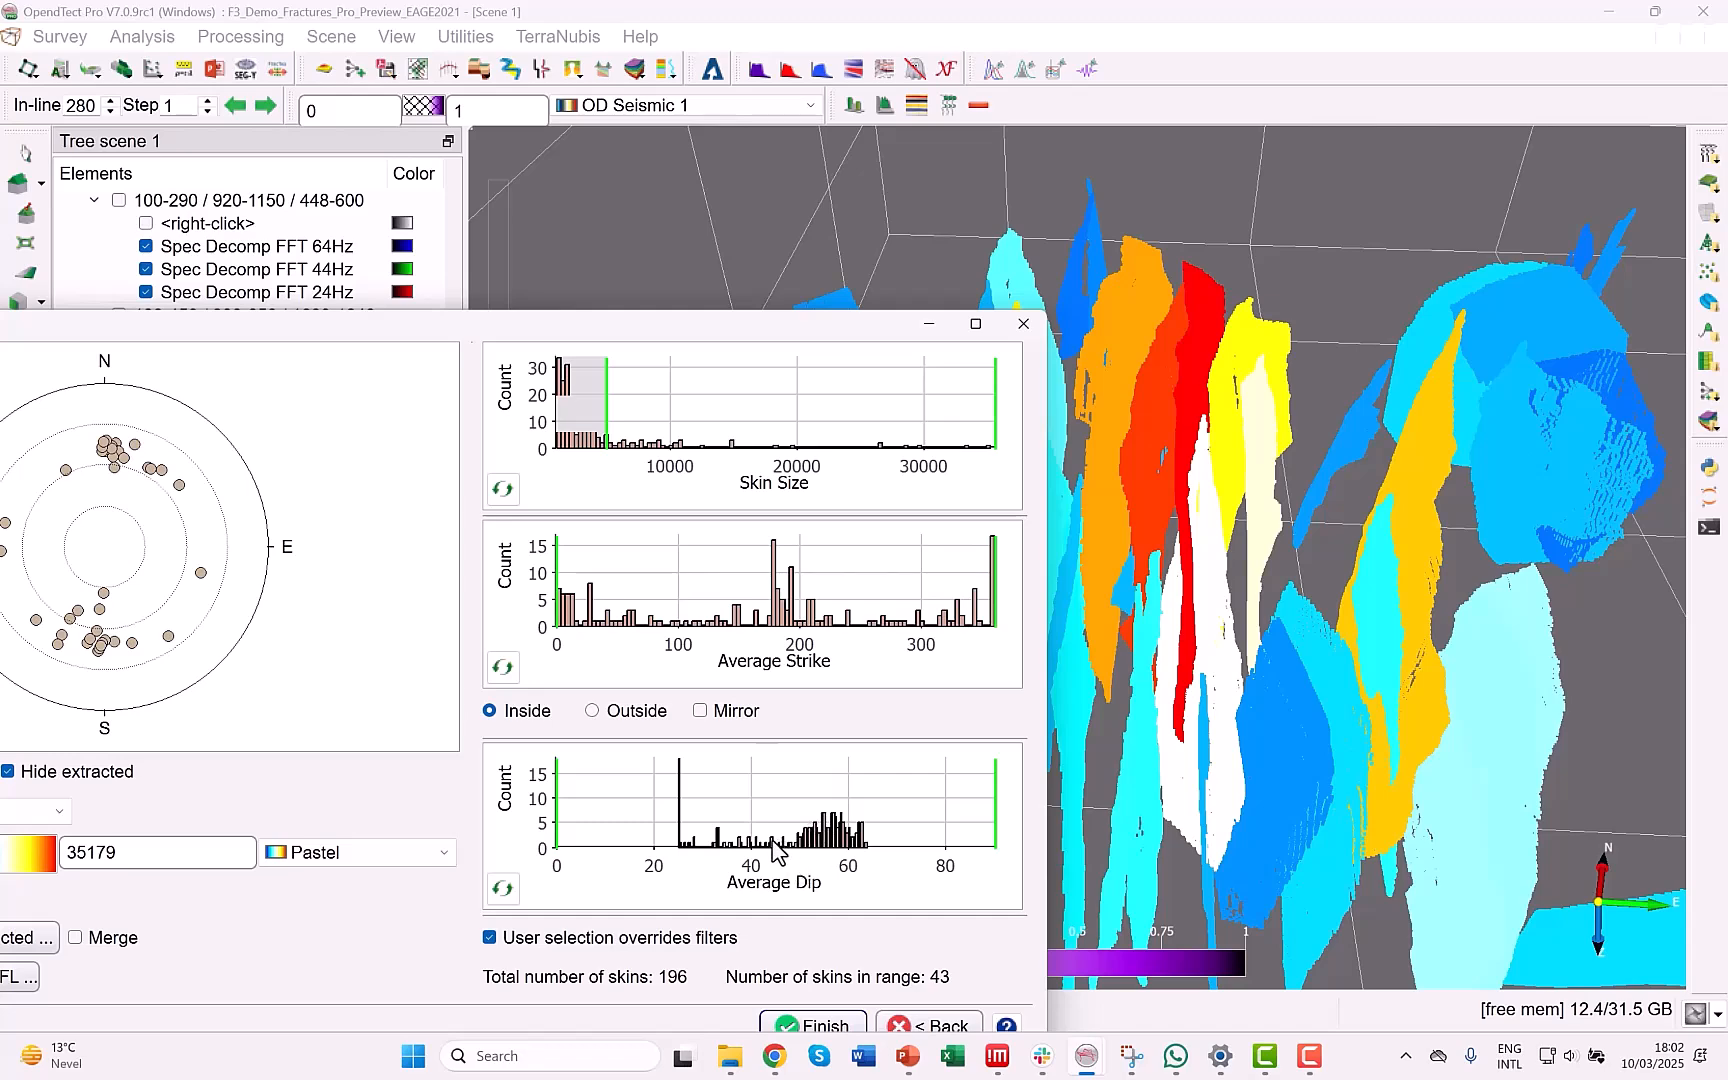
# Select three neighbouring fault skins in the 3D scene, including the large pale cyan skin and those beside the narrow yellow one.
pyautogui.moveTo(646, 331); pyautogui.dragTo(427, 298)
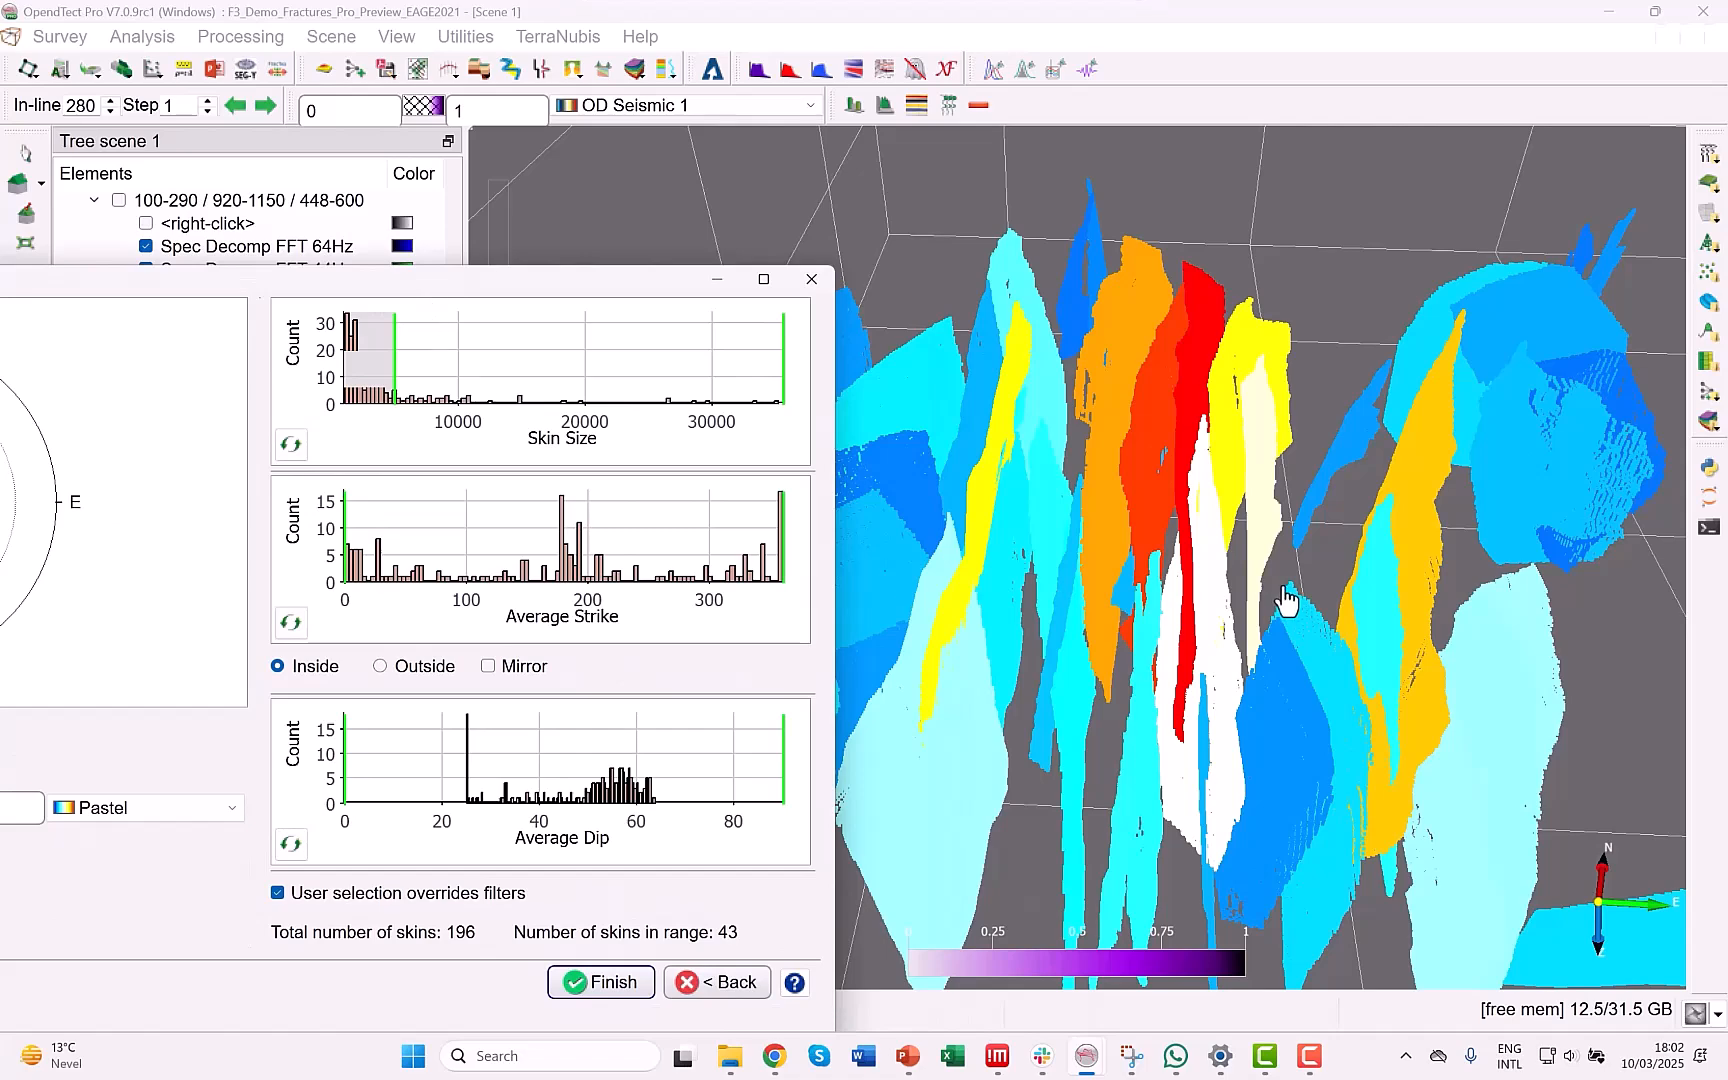
pyautogui.scroll(-1, 1050, 598)
pyautogui.moveTo(1012, 597); pyautogui.dragTo(1203, 571, button='middle')
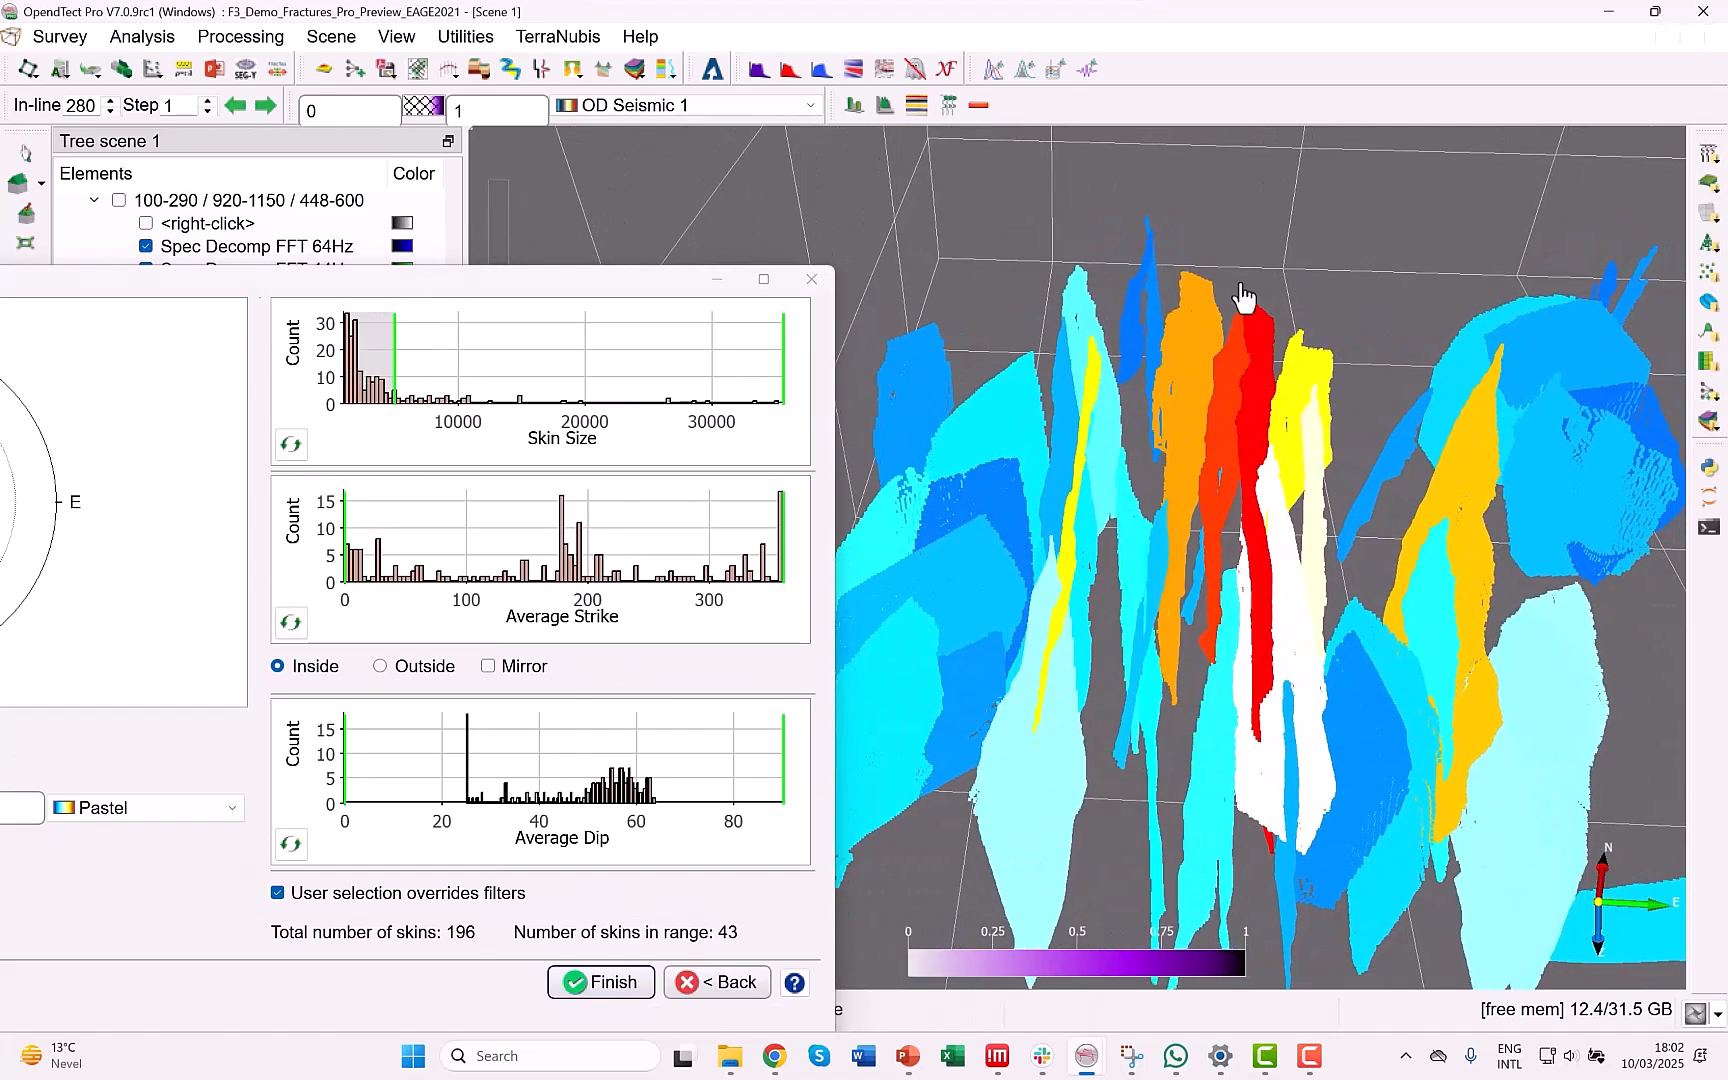
pyautogui.click(1008, 757)
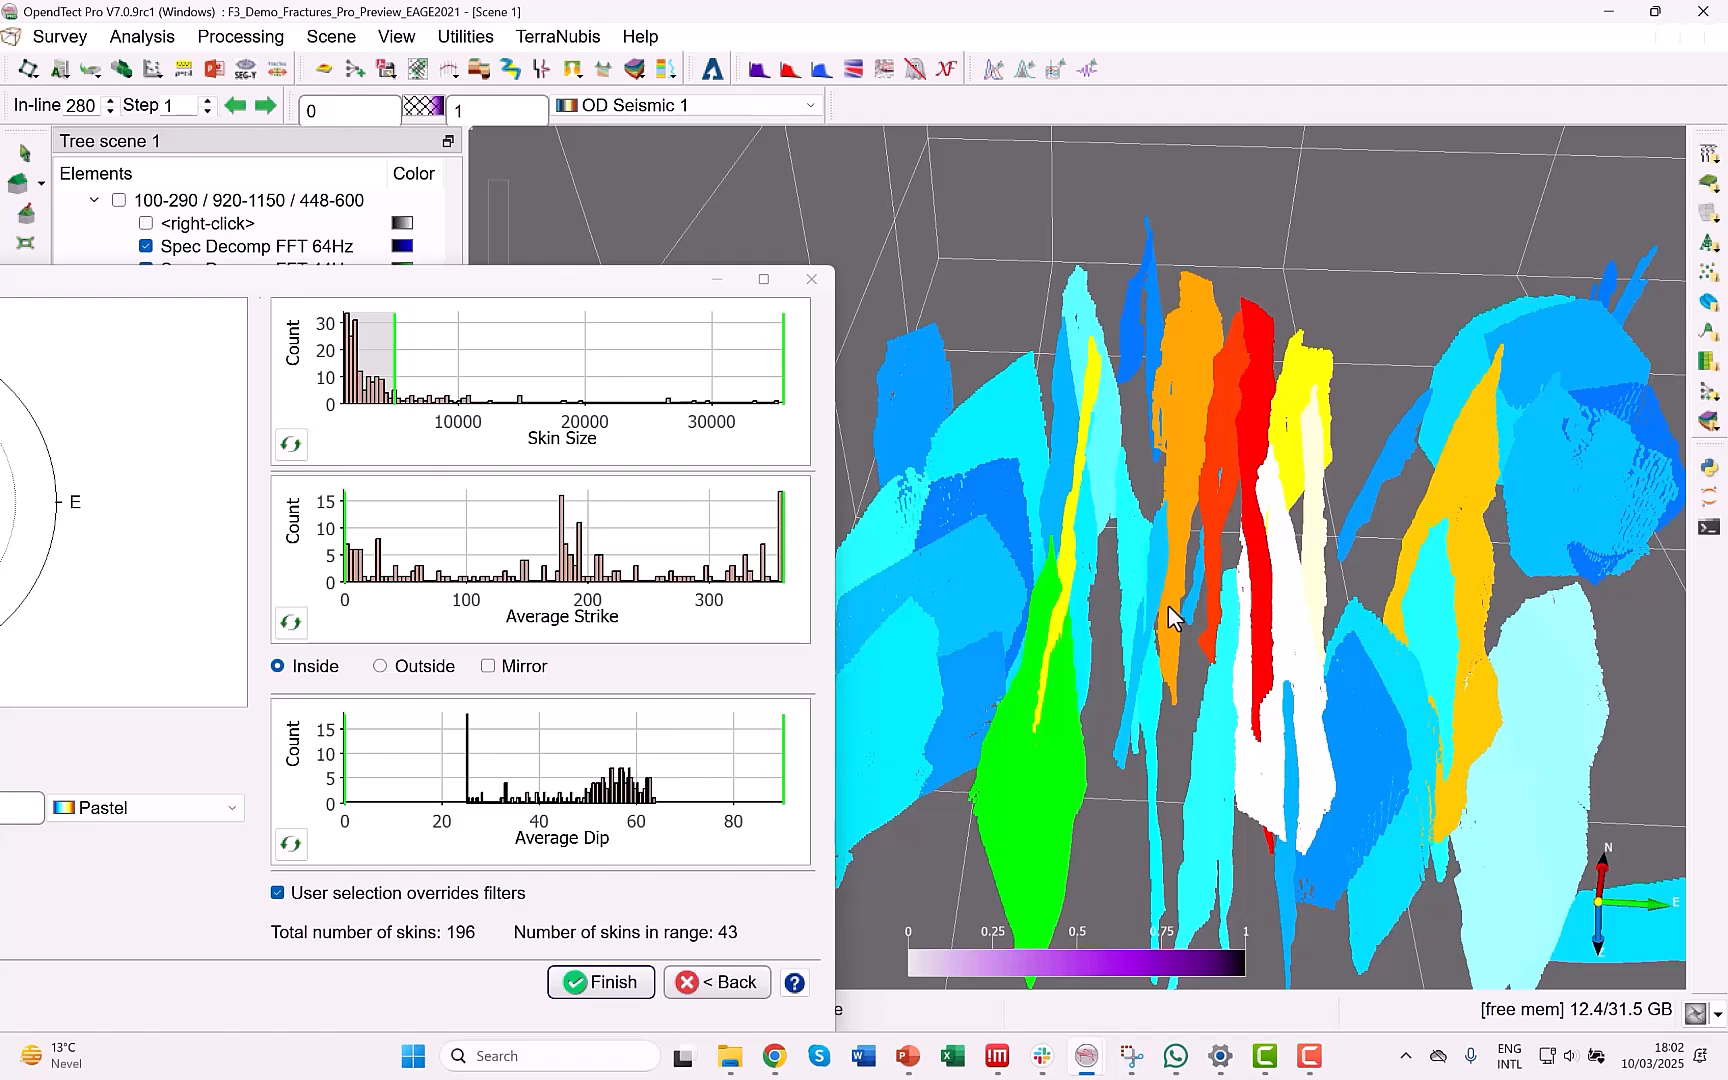
pyautogui.moveTo(1173, 608); pyautogui.dragTo(1122, 629)
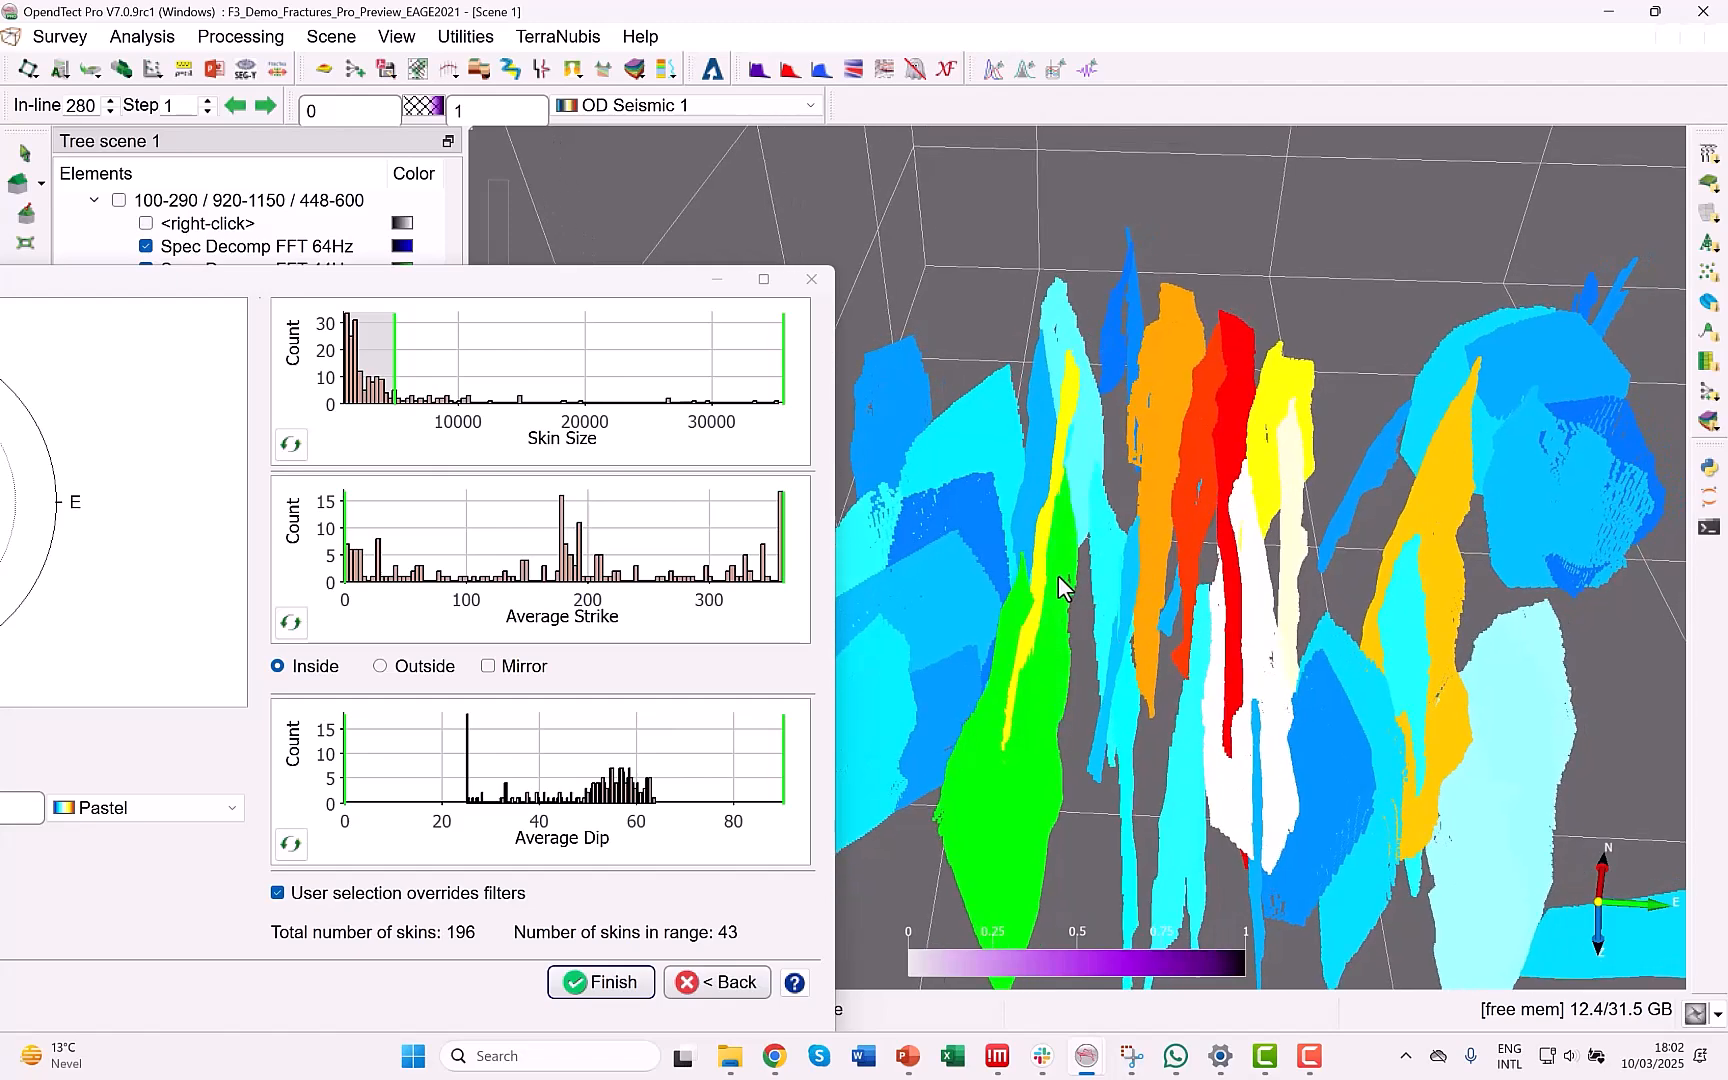
pyautogui.click(1079, 447)
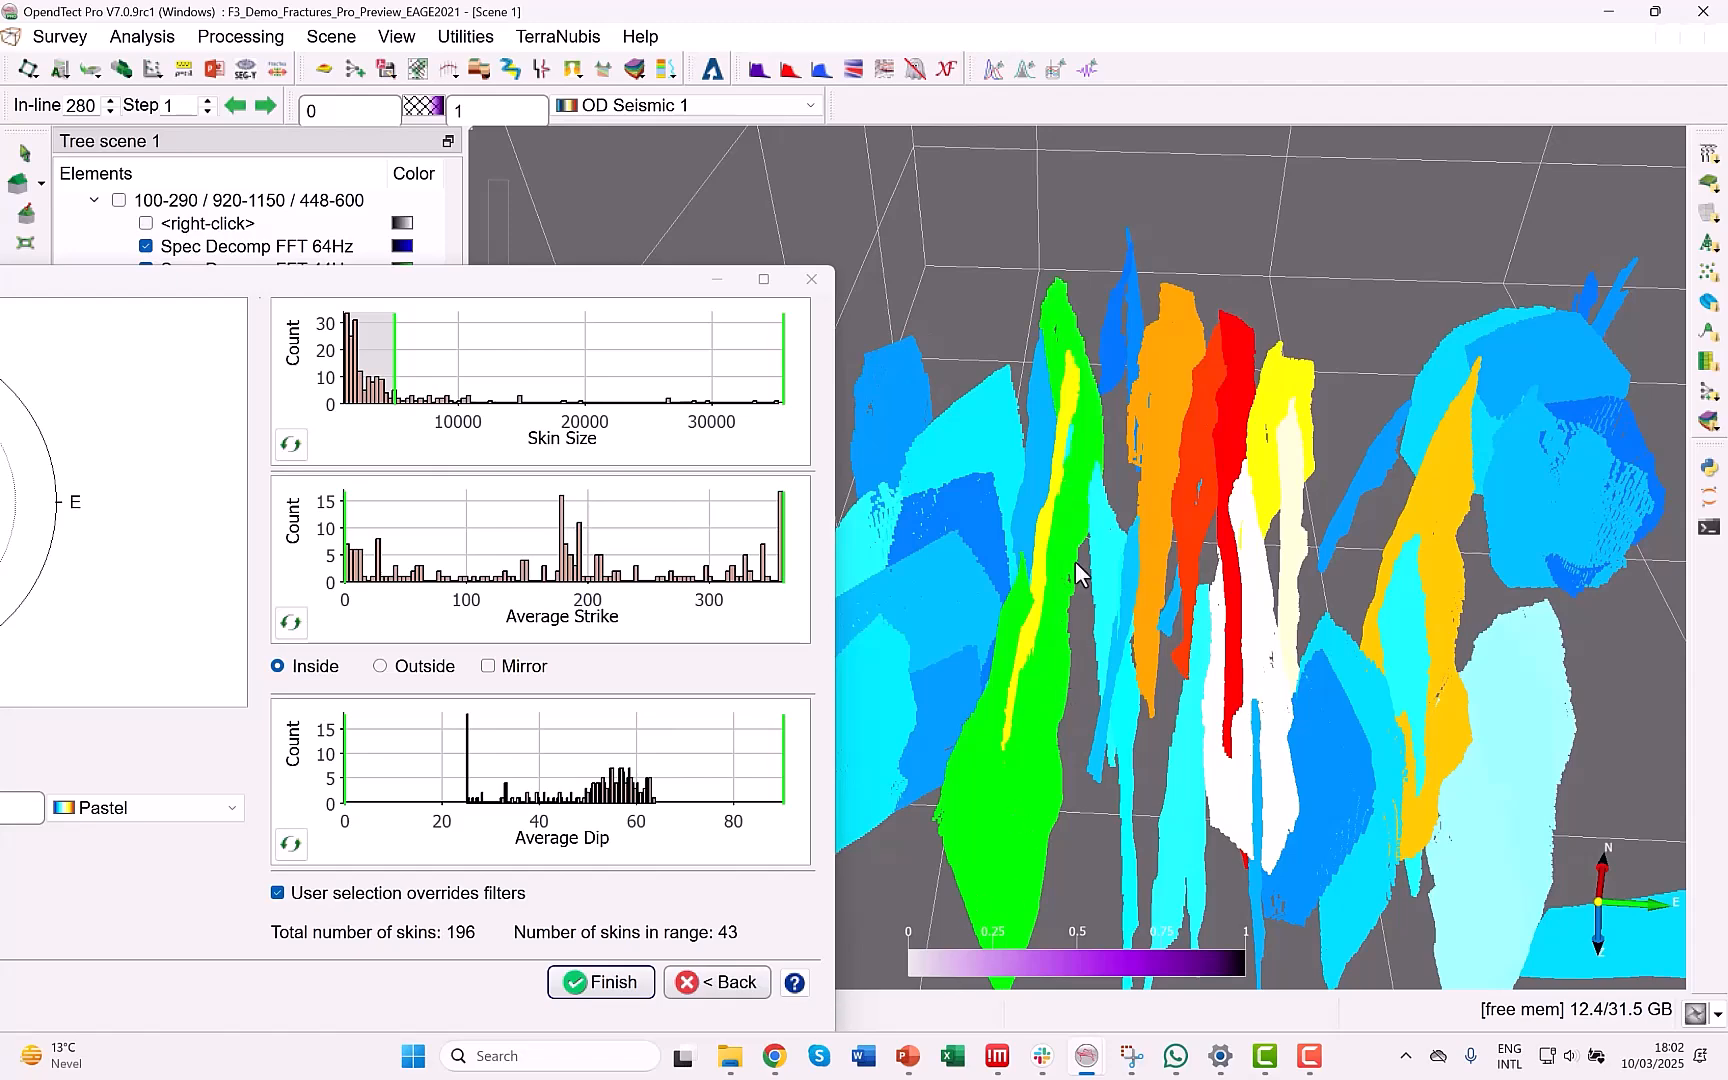
# Extract the selected skins merged into one fault named tmp_merge_3, with sticks on Z slices at 40 ms spacing.
pyautogui.moveTo(346, 266); pyautogui.dragTo(849, 200)
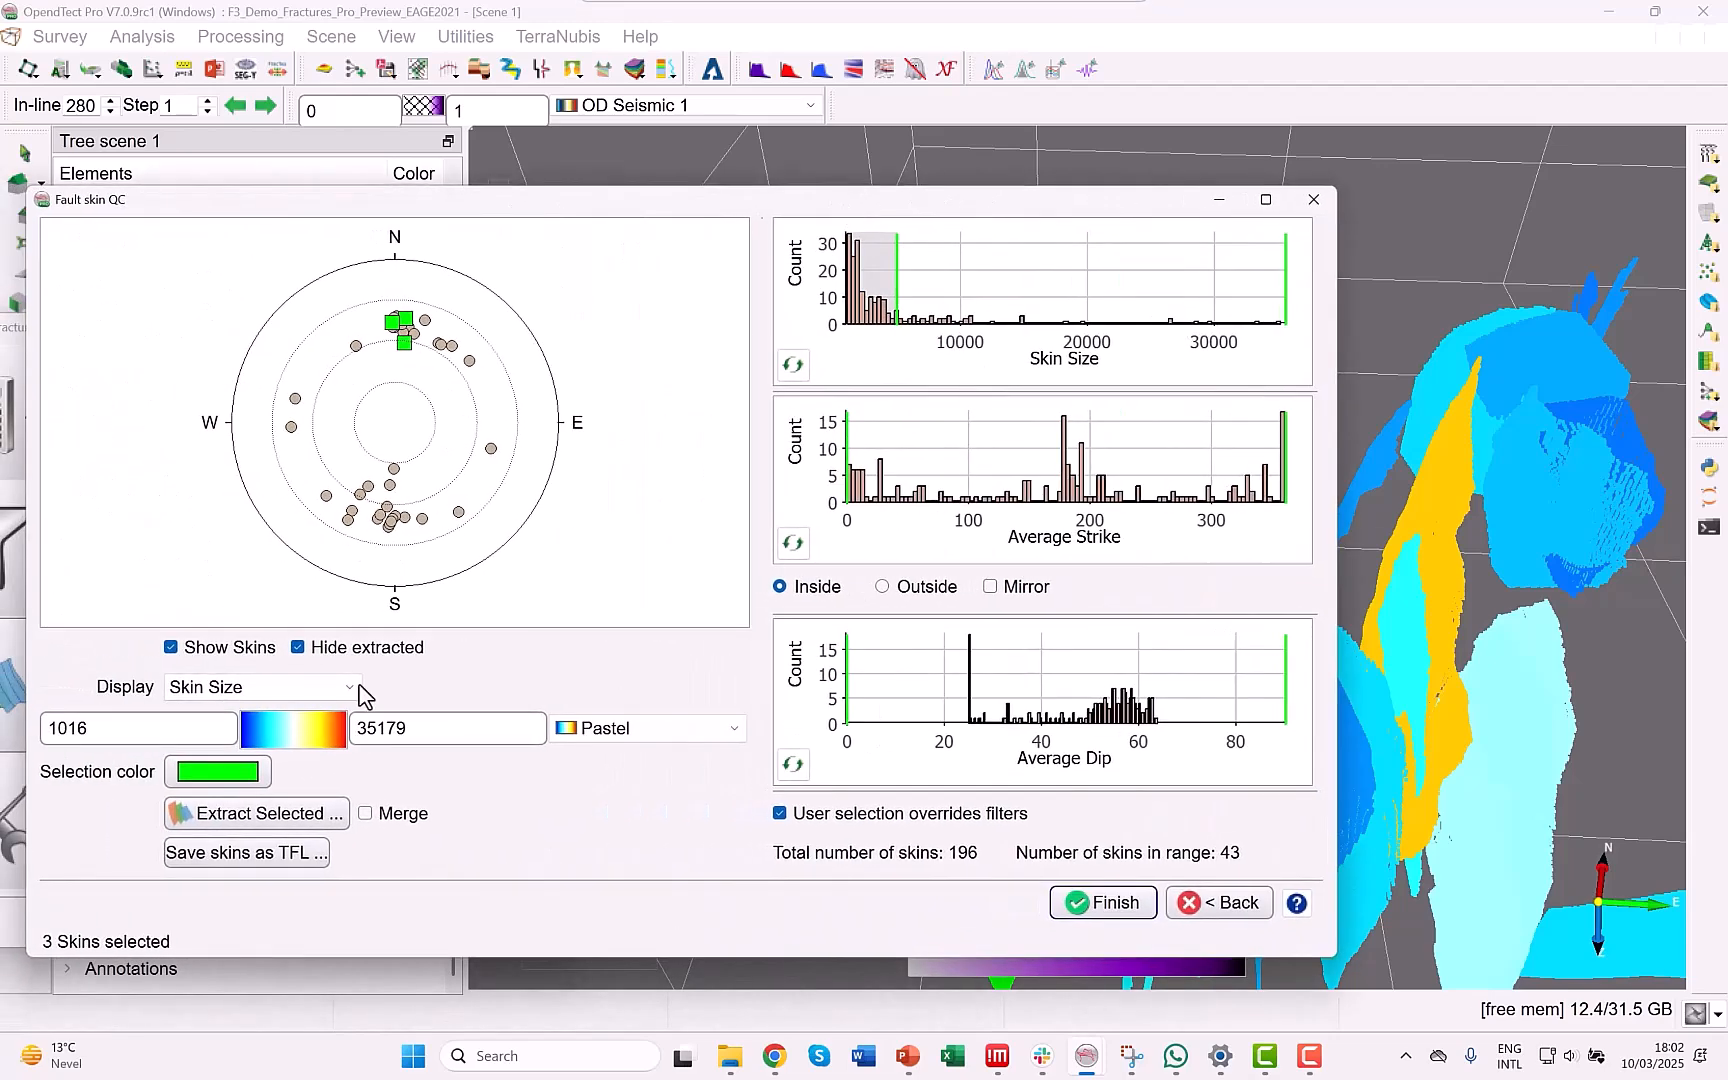
pyautogui.click(365, 814)
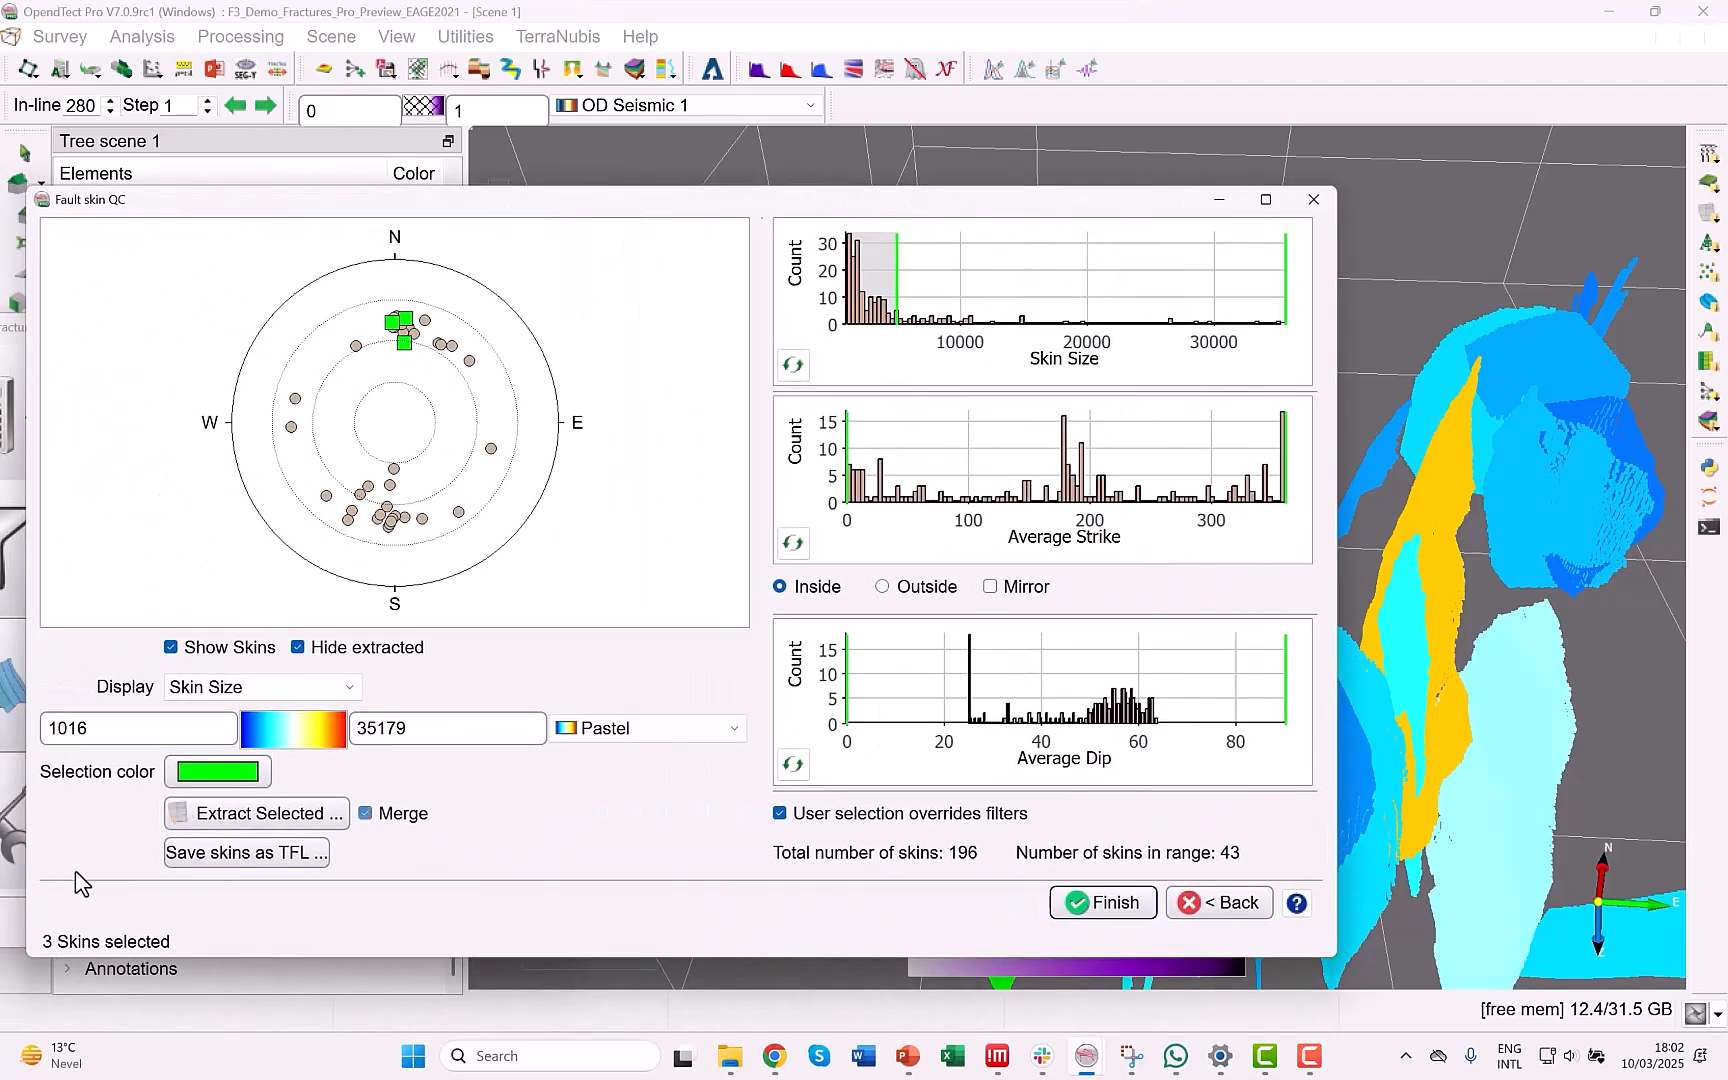
pyautogui.click(288, 815)
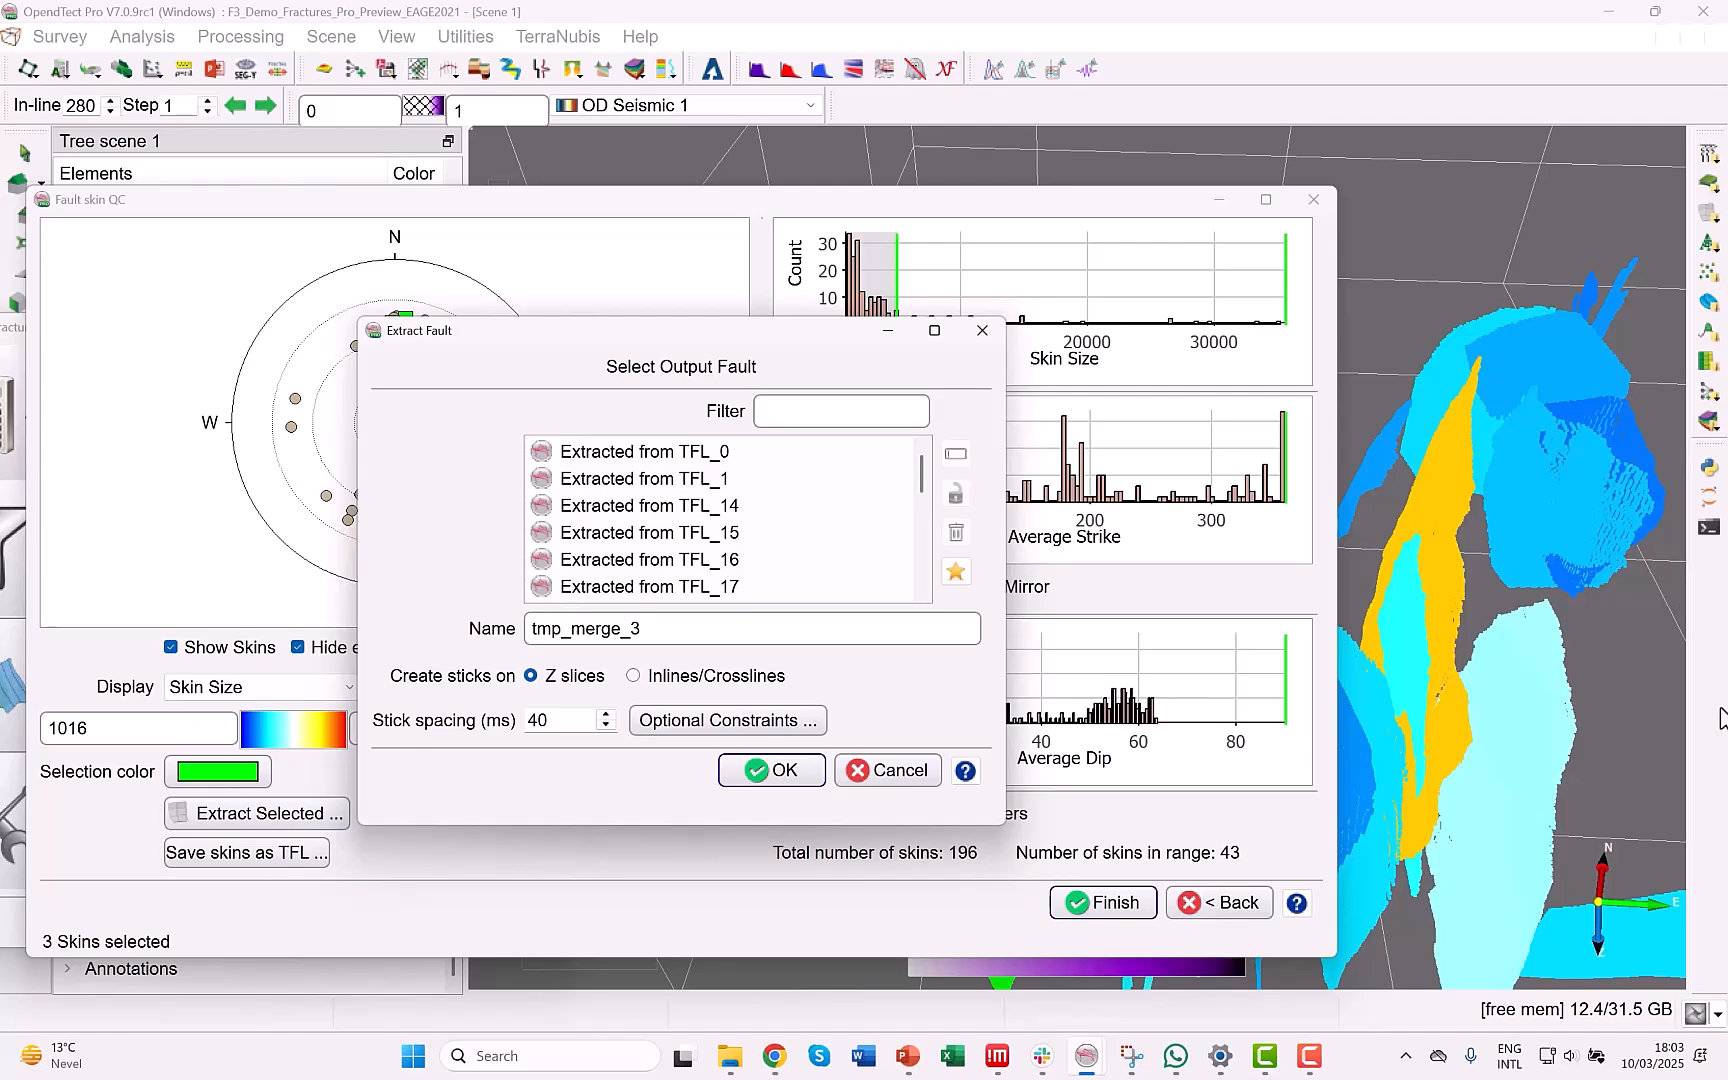
pyautogui.click(756, 770)
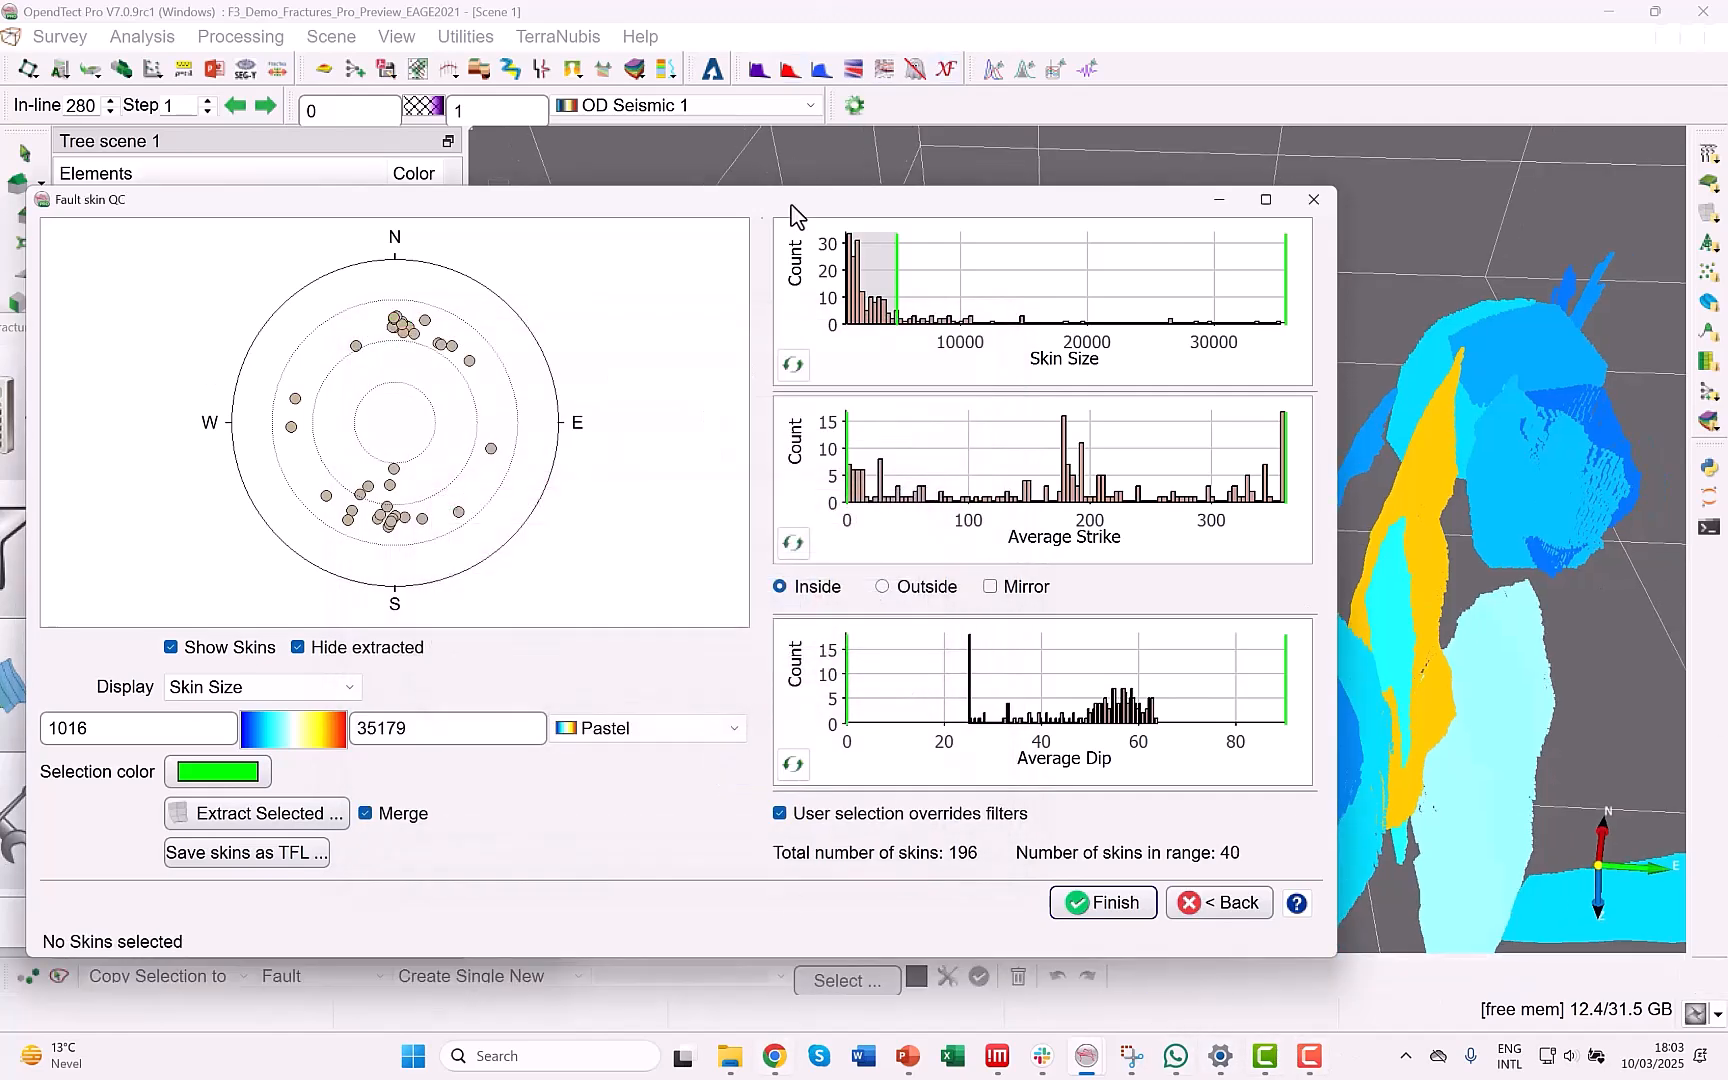
# Uncover the scene tree and toggle the display of the tmp_merge_3 fault to compare it with the remaining fault skins.
pyautogui.moveTo(790, 205); pyautogui.dragTo(797, 863)
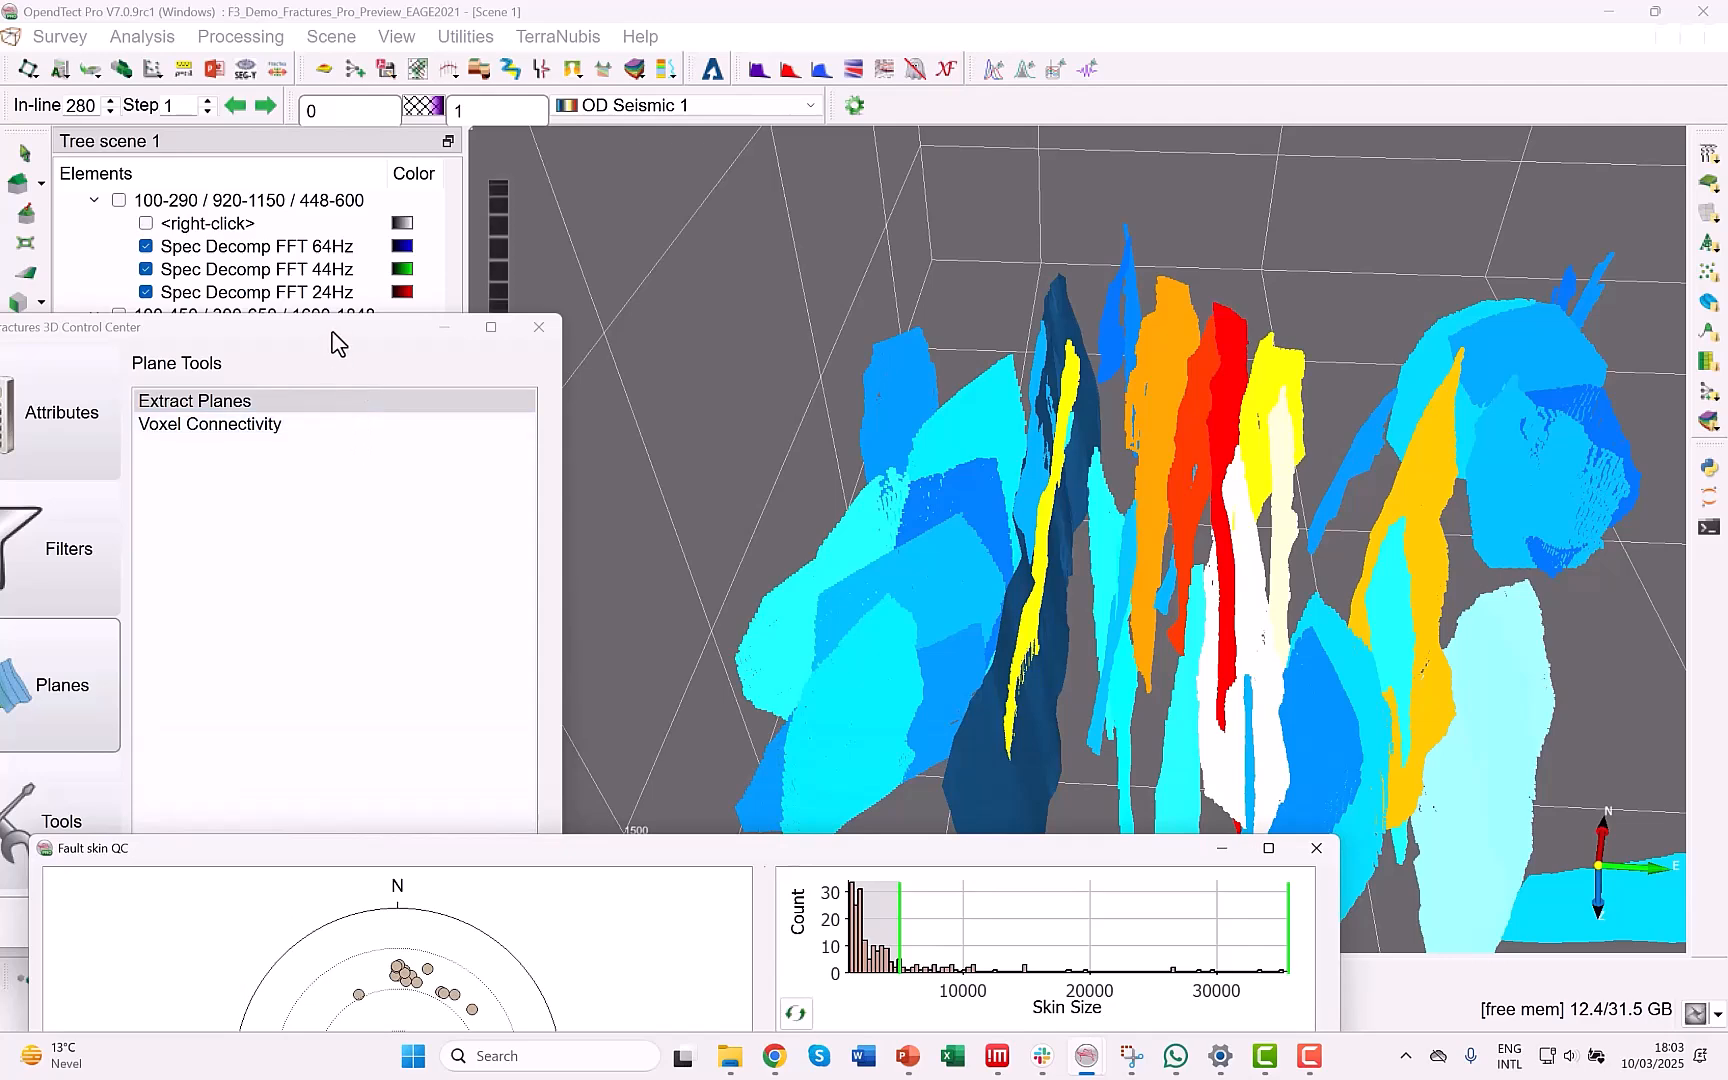
pyautogui.moveTo(338, 344); pyautogui.dragTo(609, 926)
pyautogui.click(183, 683)
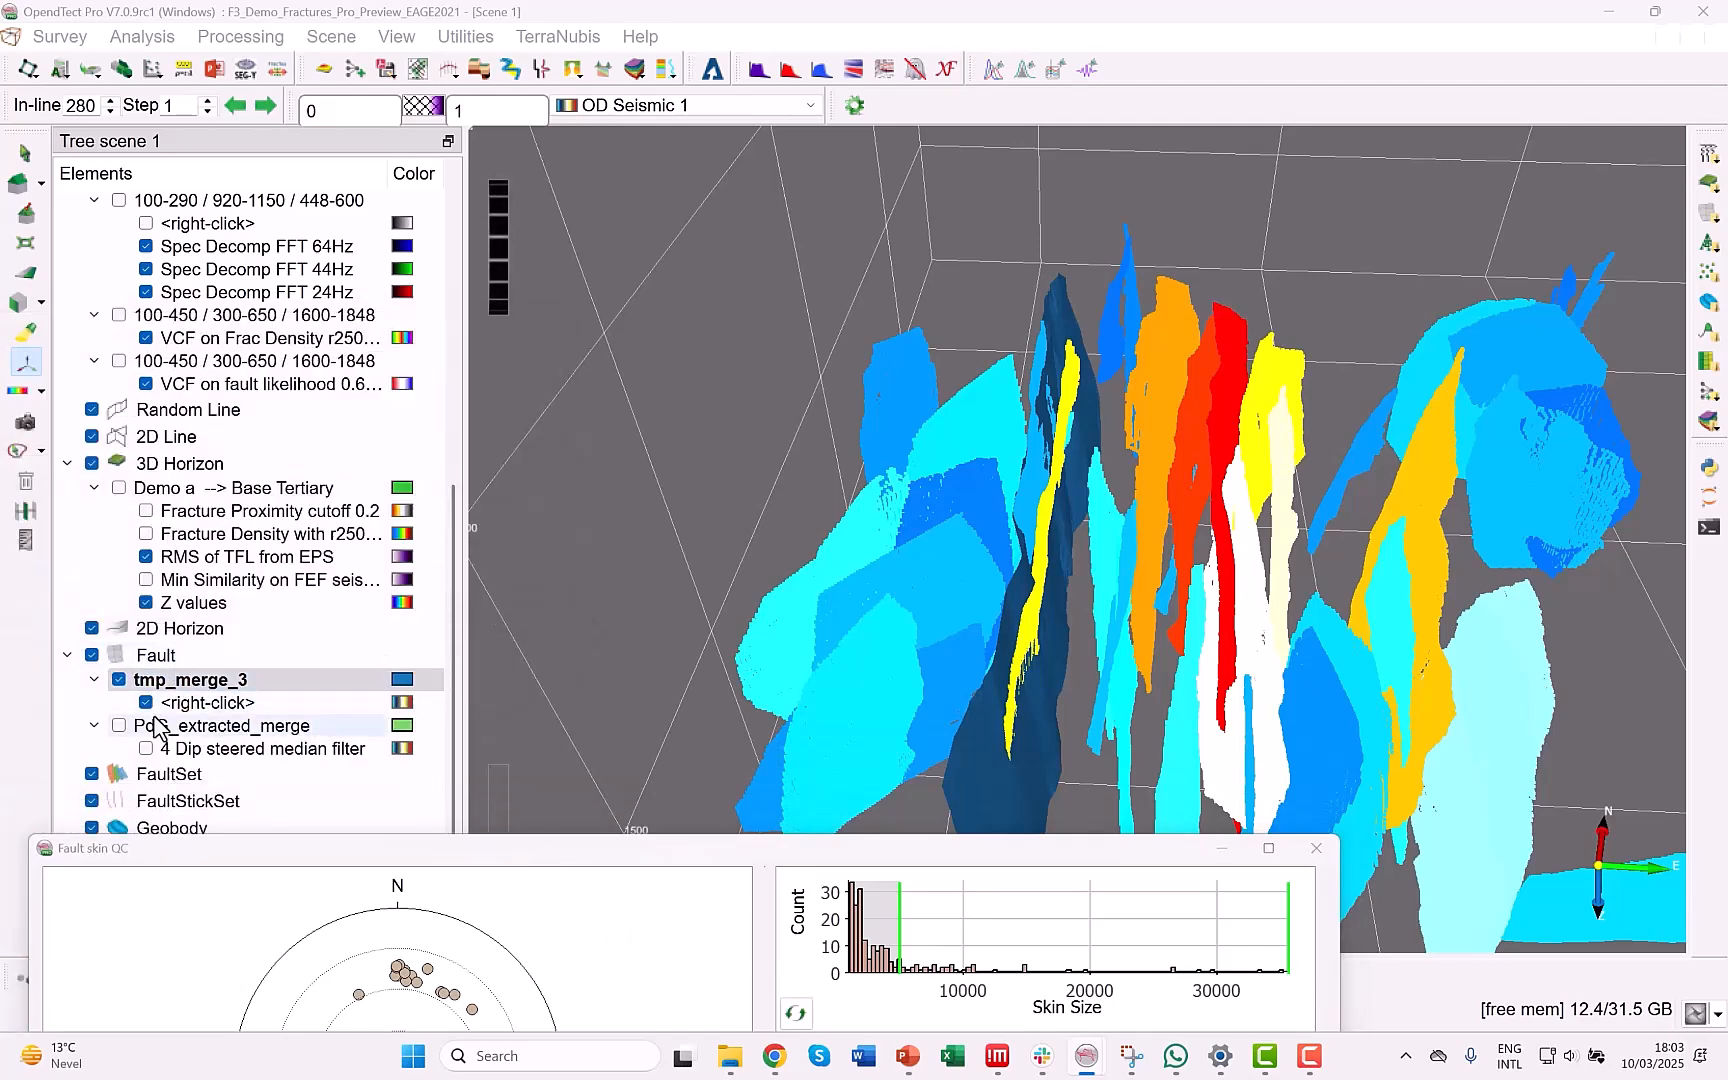
pyautogui.click(119, 680)
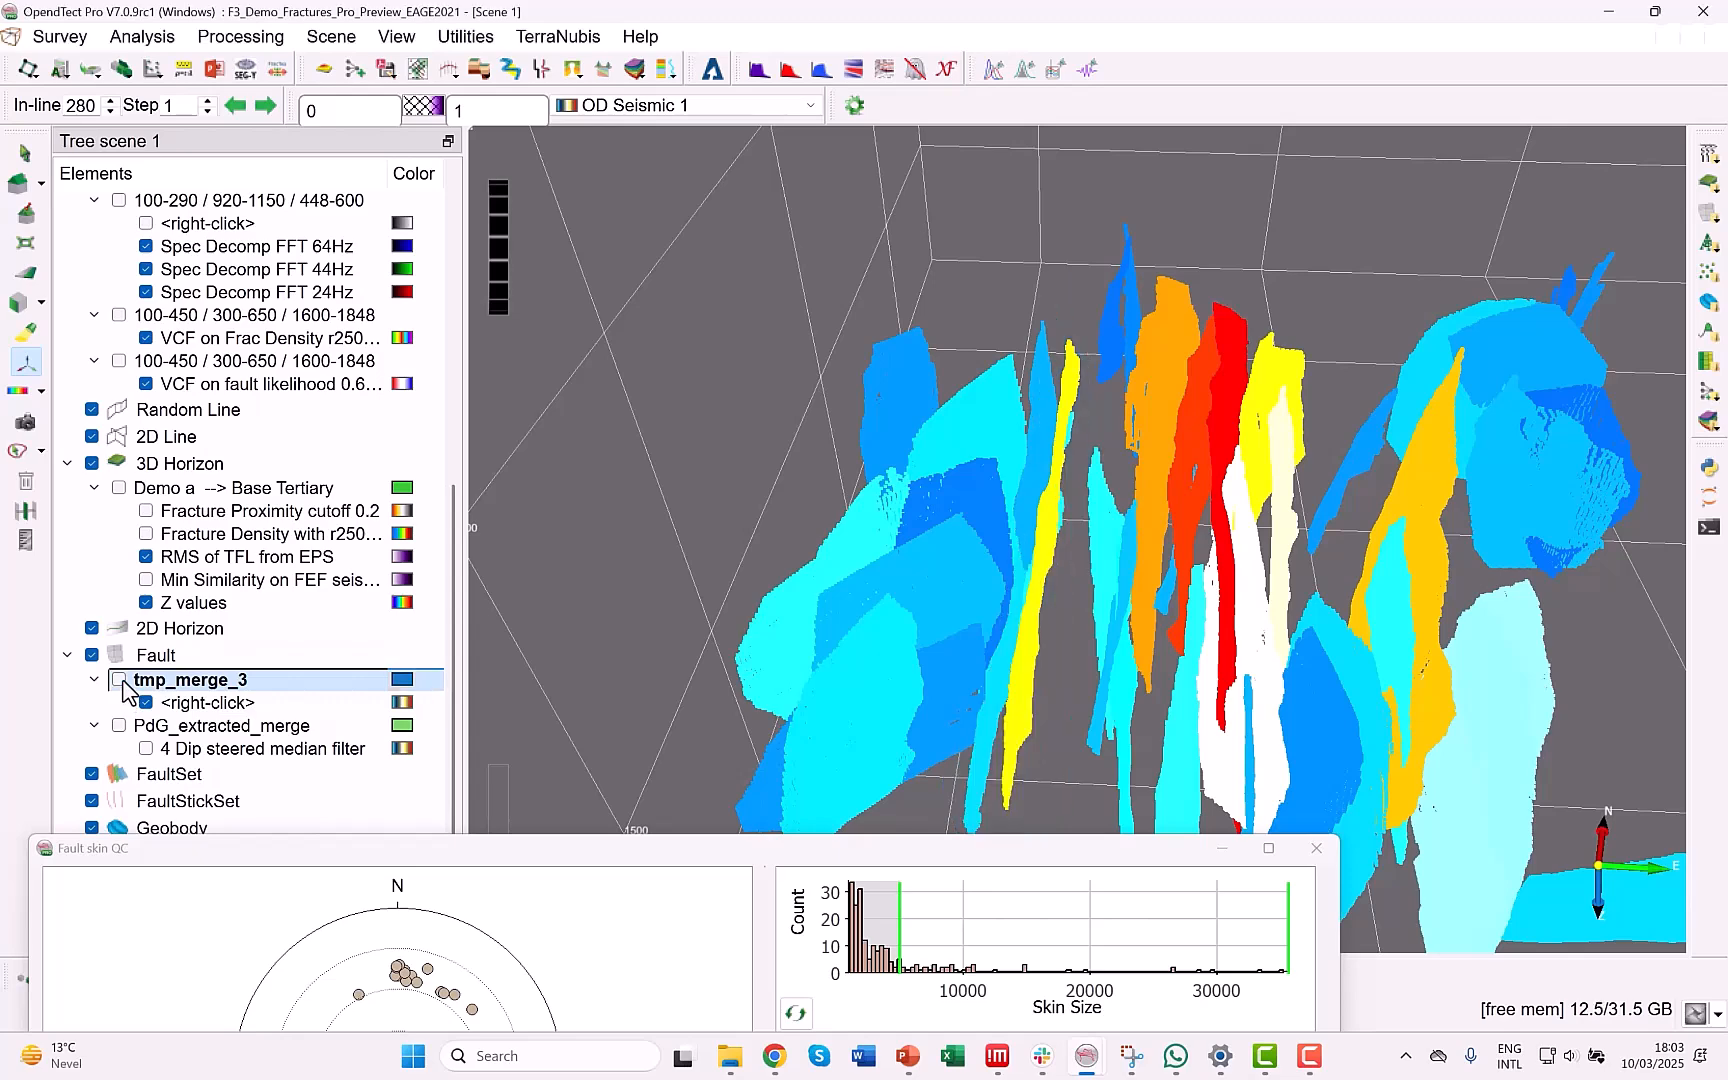
pyautogui.click(120, 680)
pyautogui.click(120, 680)
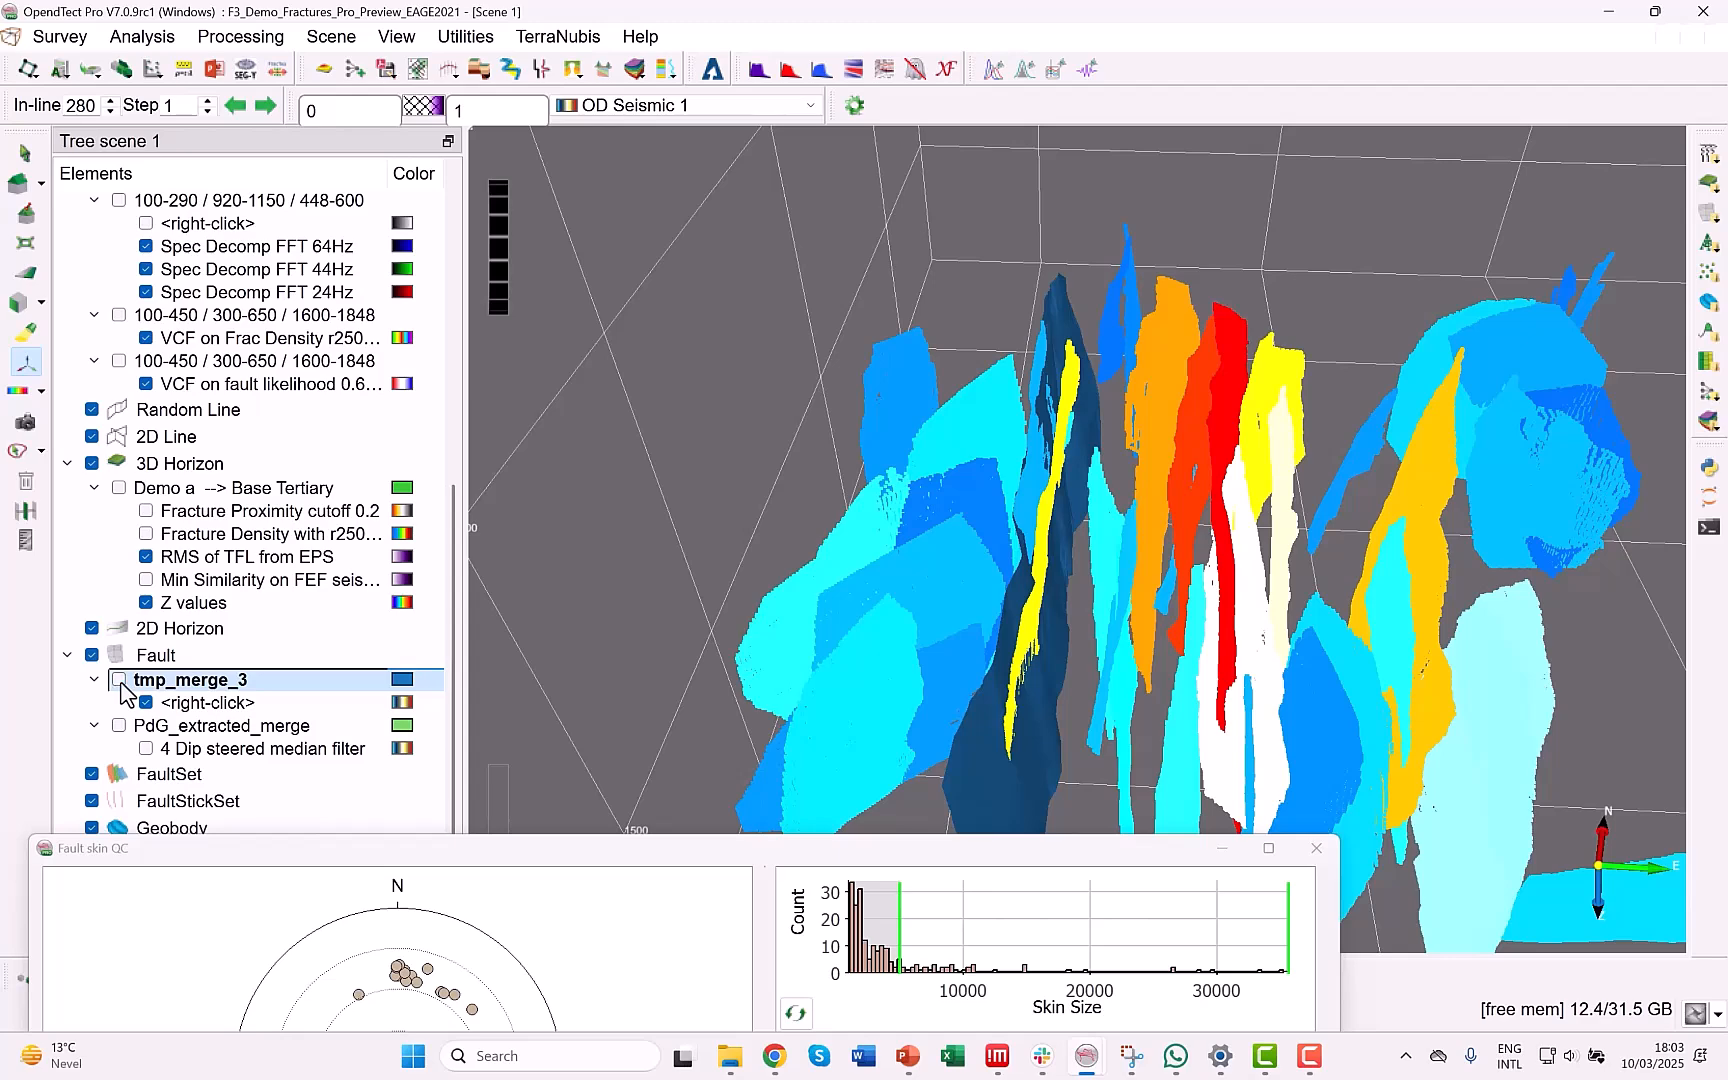
# Display the tmp_merge_3 fault and hide the fault skins to inspect the merged plane alone in the 3D scene.
pyautogui.click(120, 680)
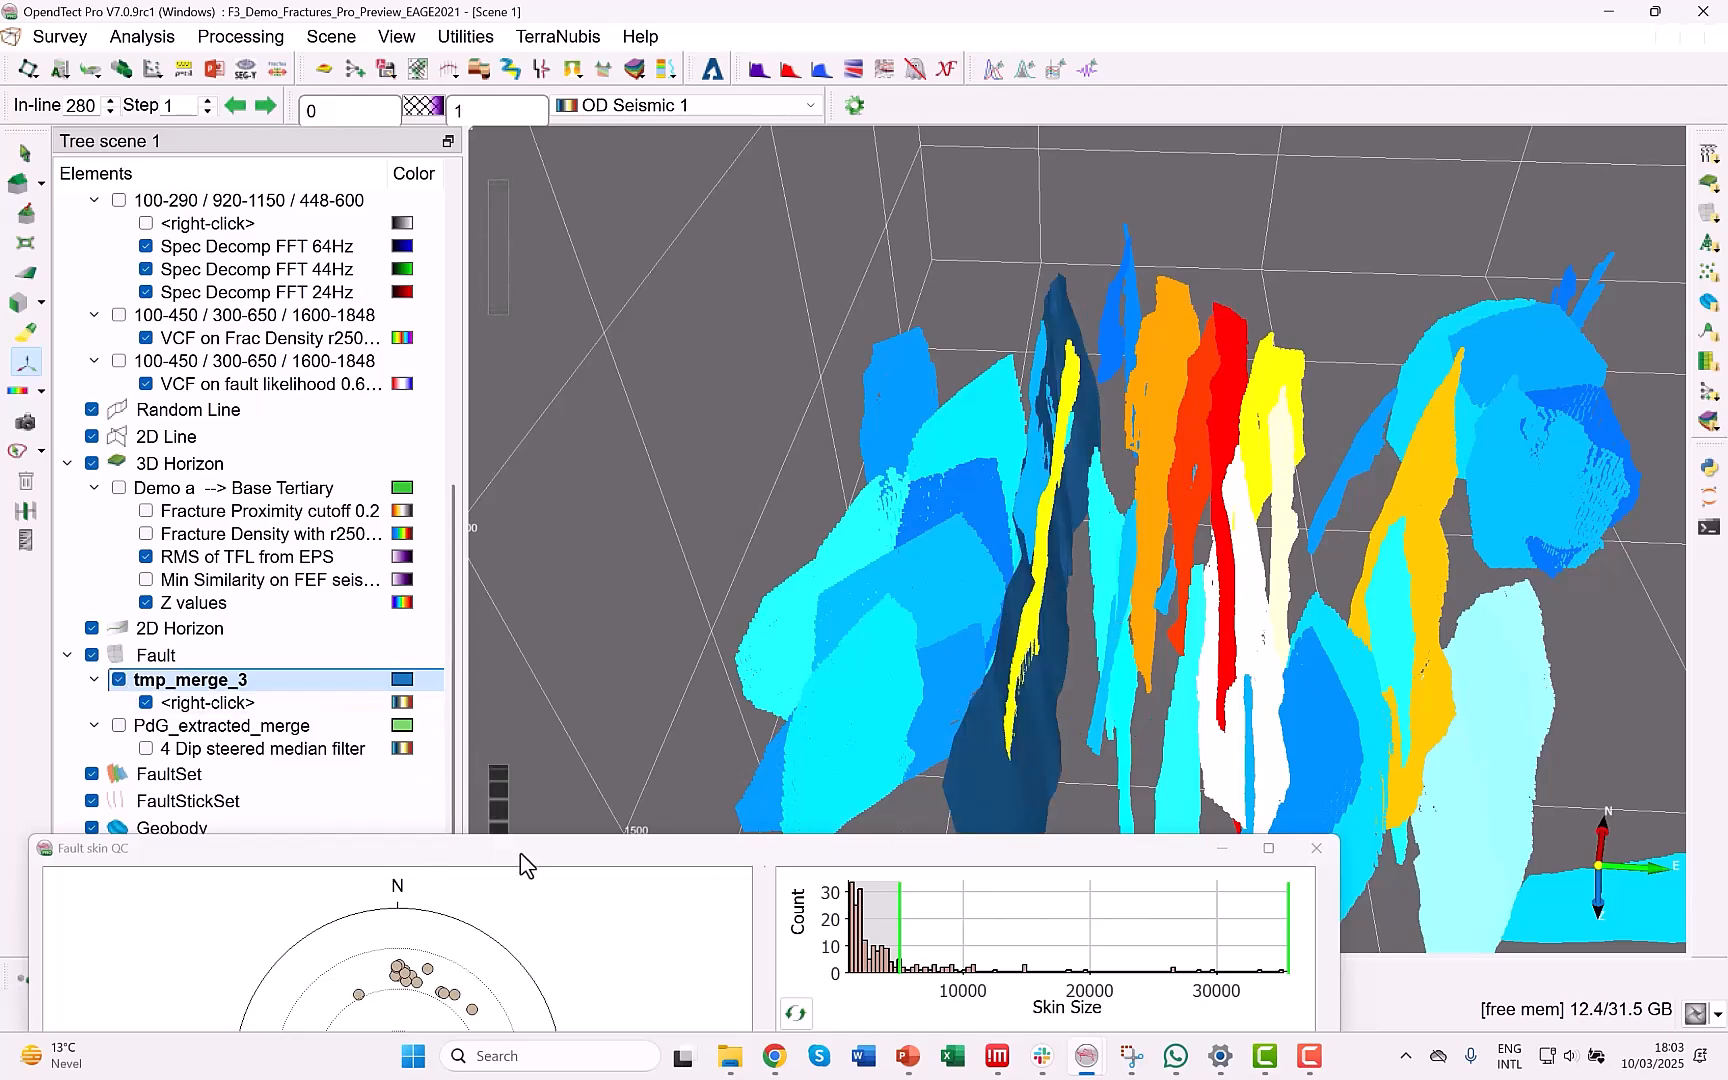
pyautogui.moveTo(525, 855); pyautogui.dragTo(583, 262)
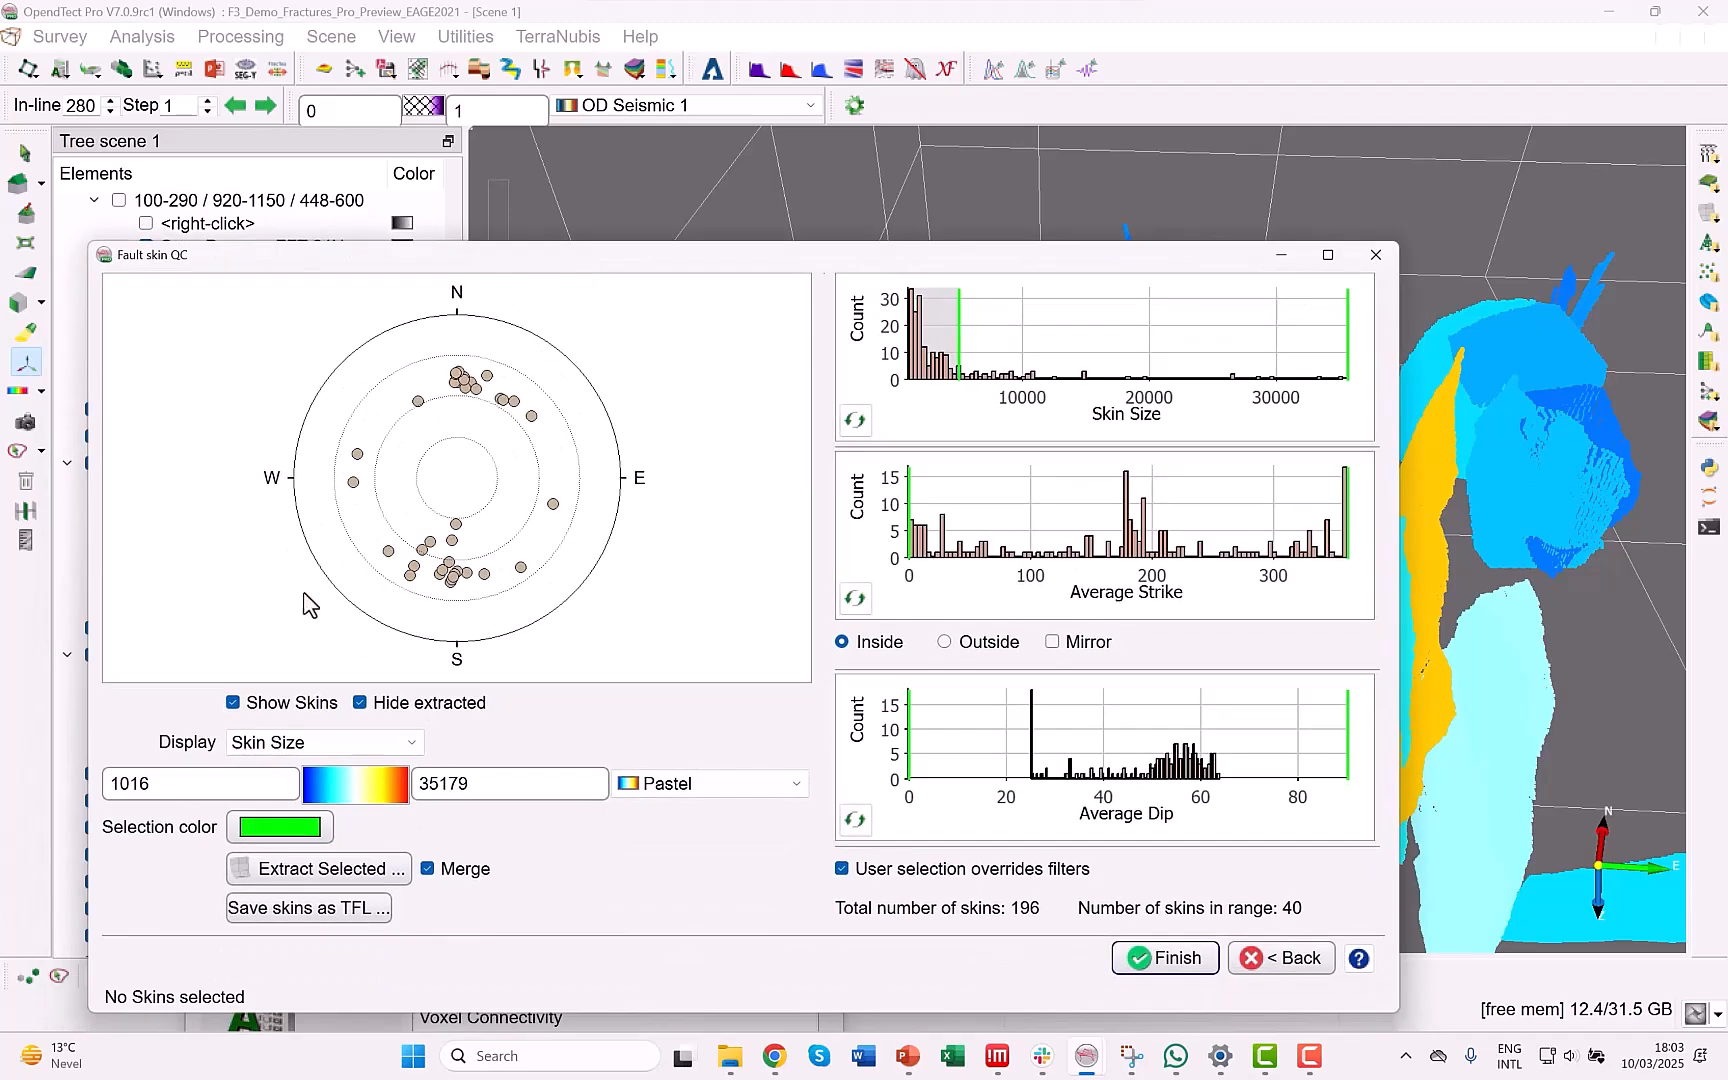
pyautogui.click(233, 702)
pyautogui.moveTo(986, 250); pyautogui.dragTo(992, 888)
pyautogui.moveTo(1079, 626); pyautogui.dragTo(1082, 437, button='middle')
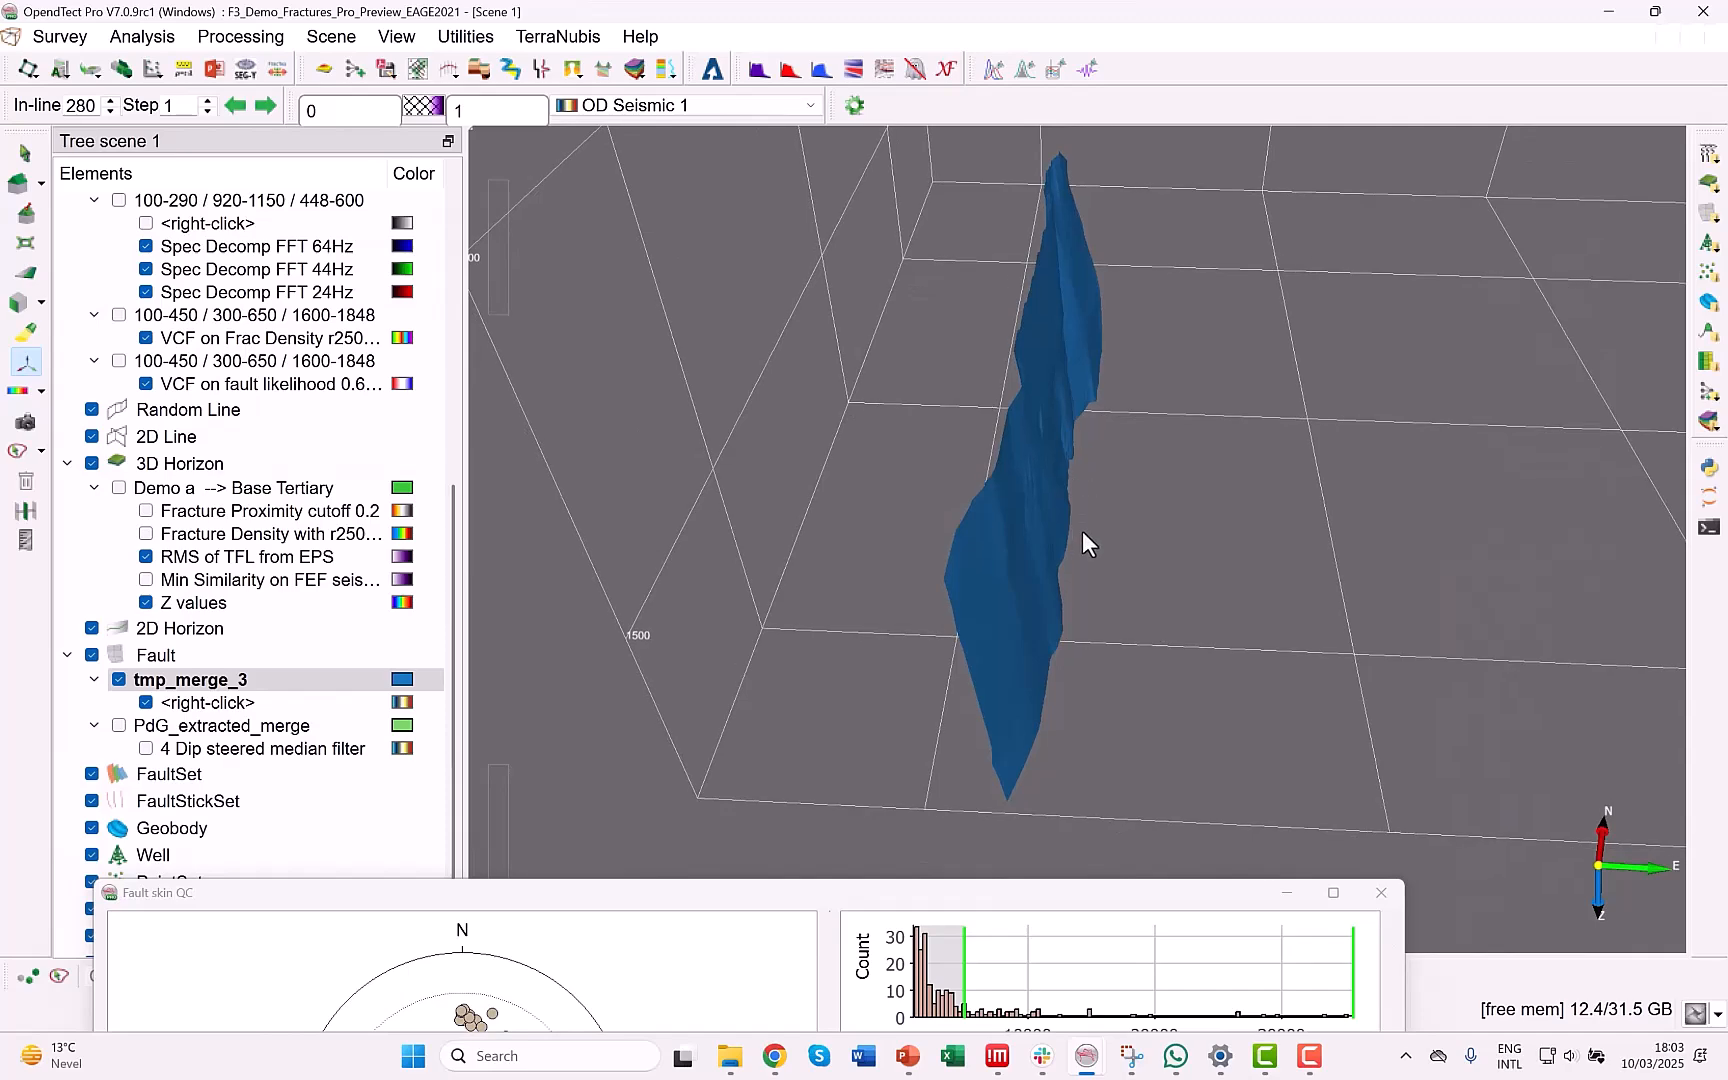
pyautogui.moveTo(1061, 559); pyautogui.dragTo(1105, 460)
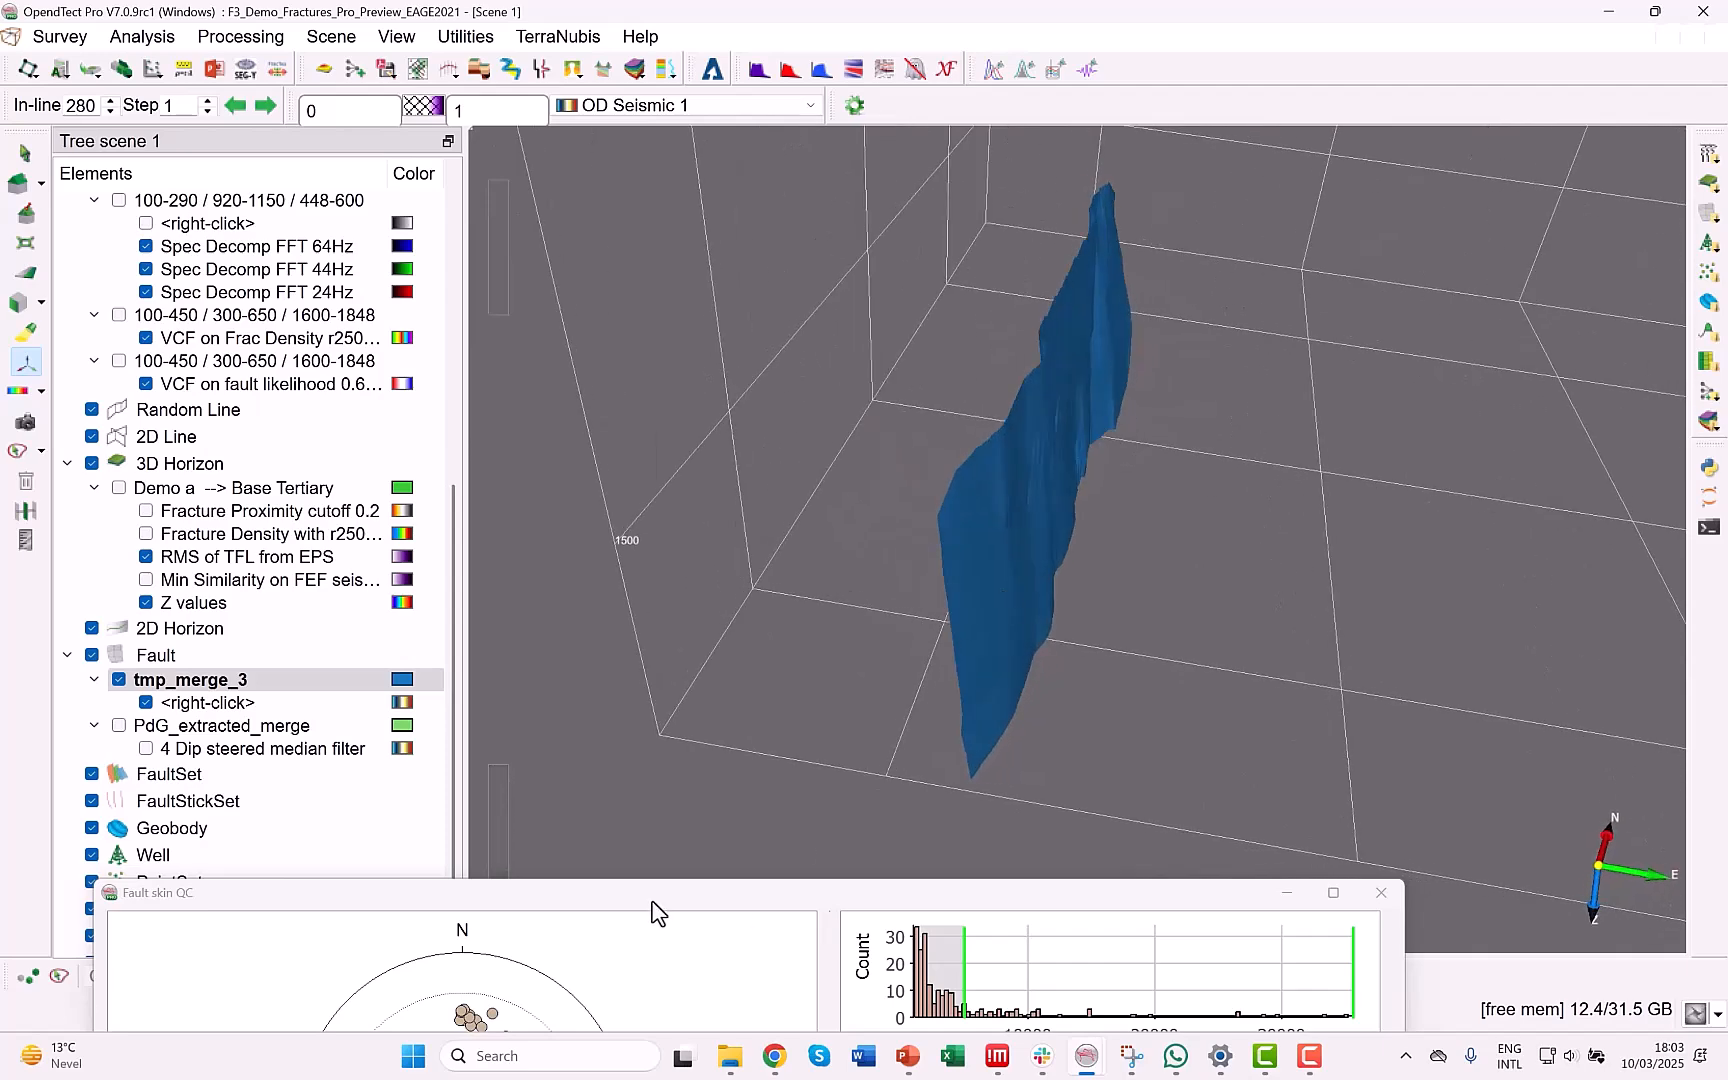
pyautogui.moveTo(655, 899); pyautogui.dragTo(640, 456)
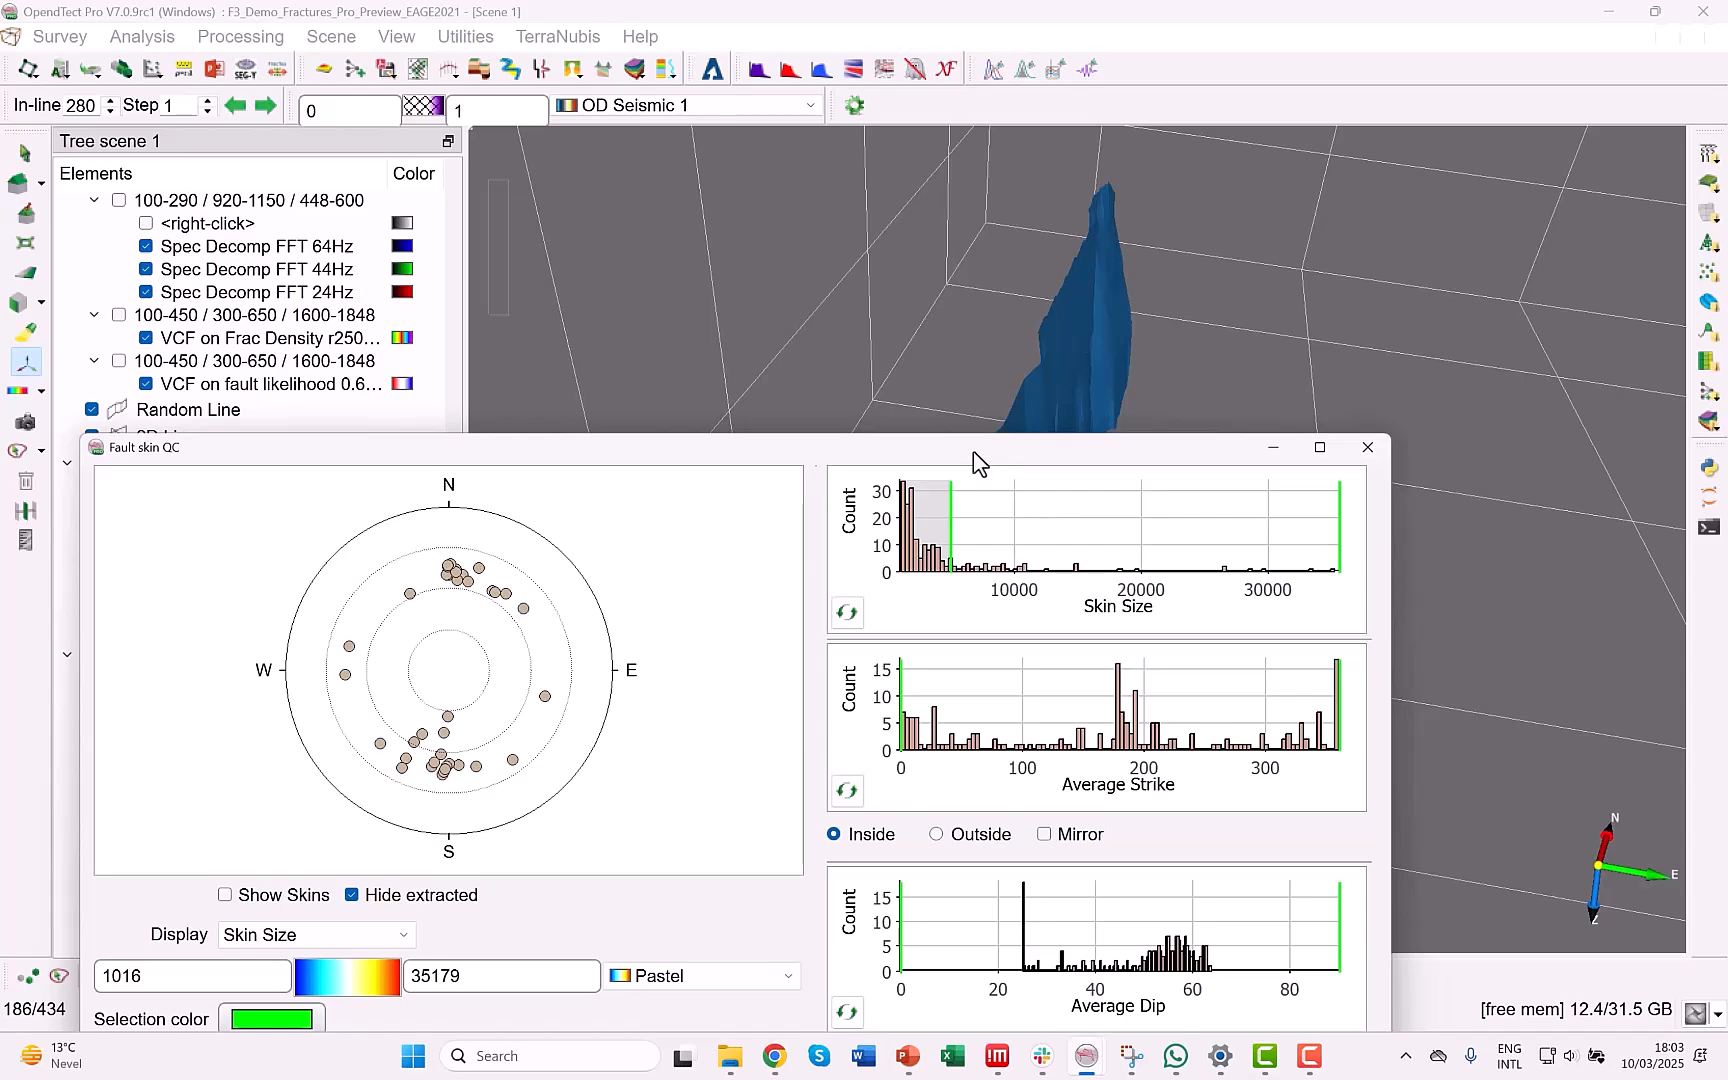
pyautogui.moveTo(970, 458); pyautogui.dragTo(964, 407)
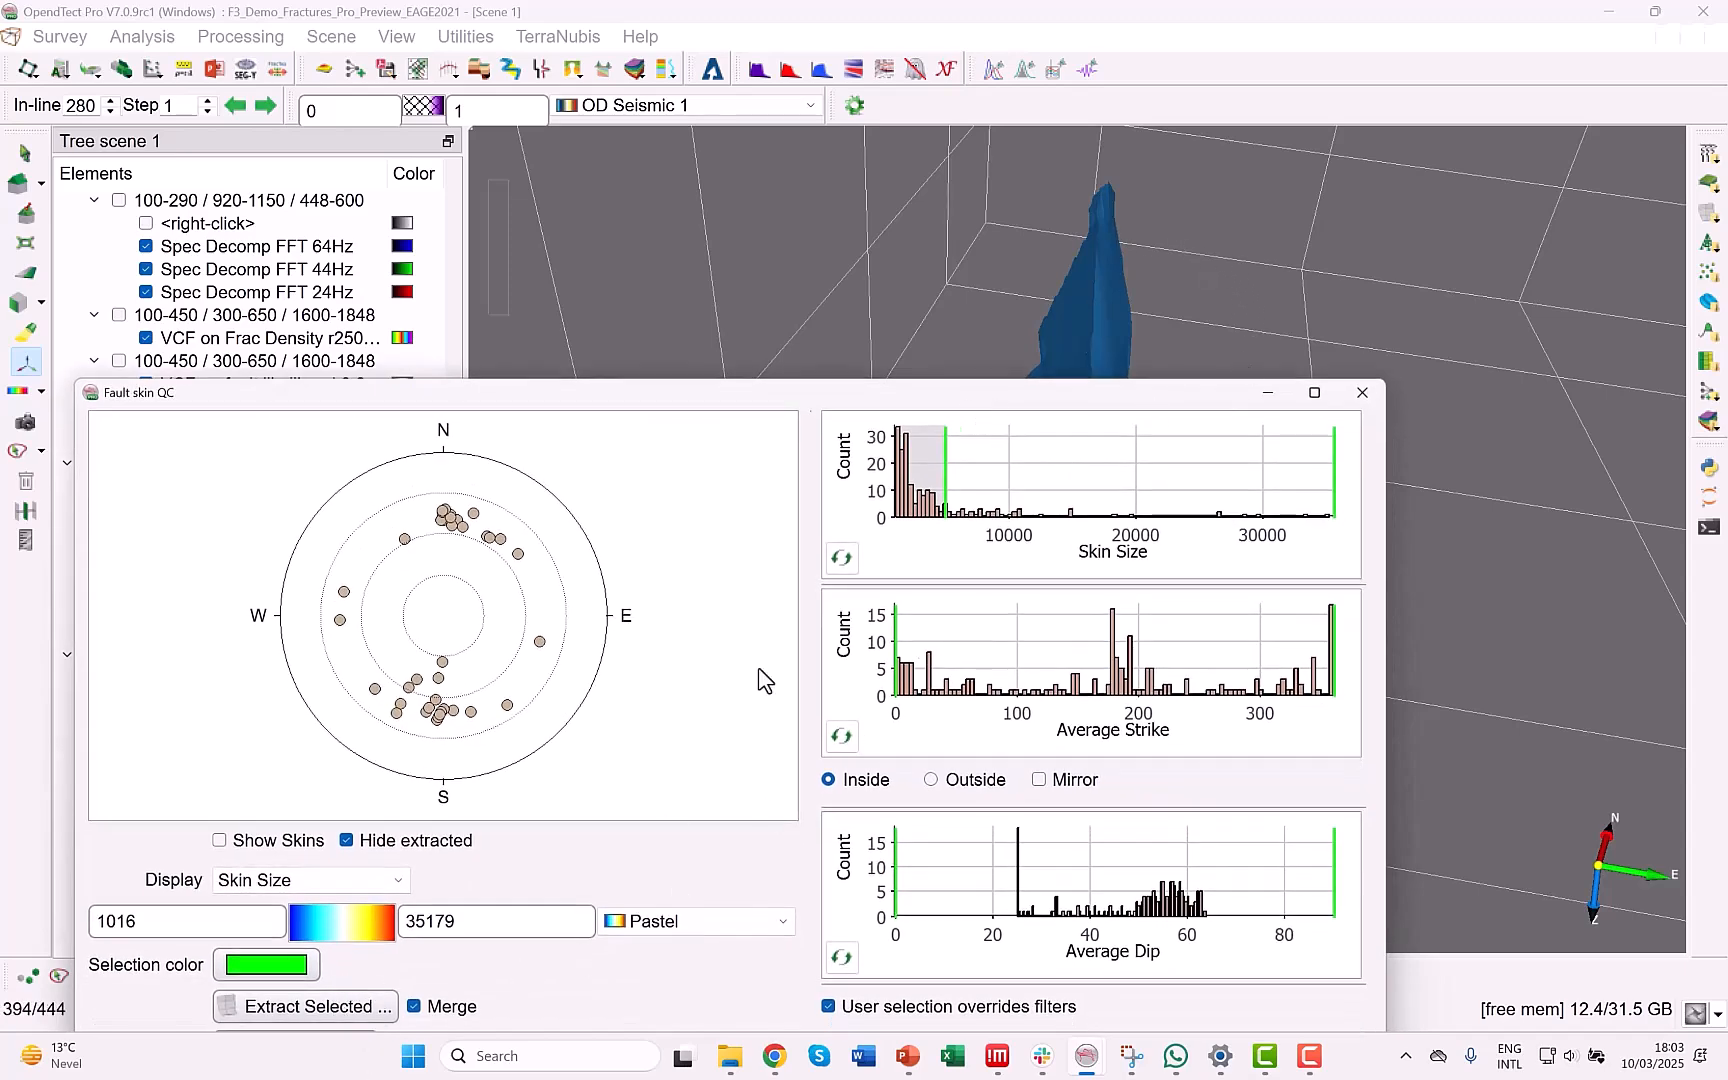
pyautogui.moveTo(822, 399); pyautogui.dragTo(771, 343)
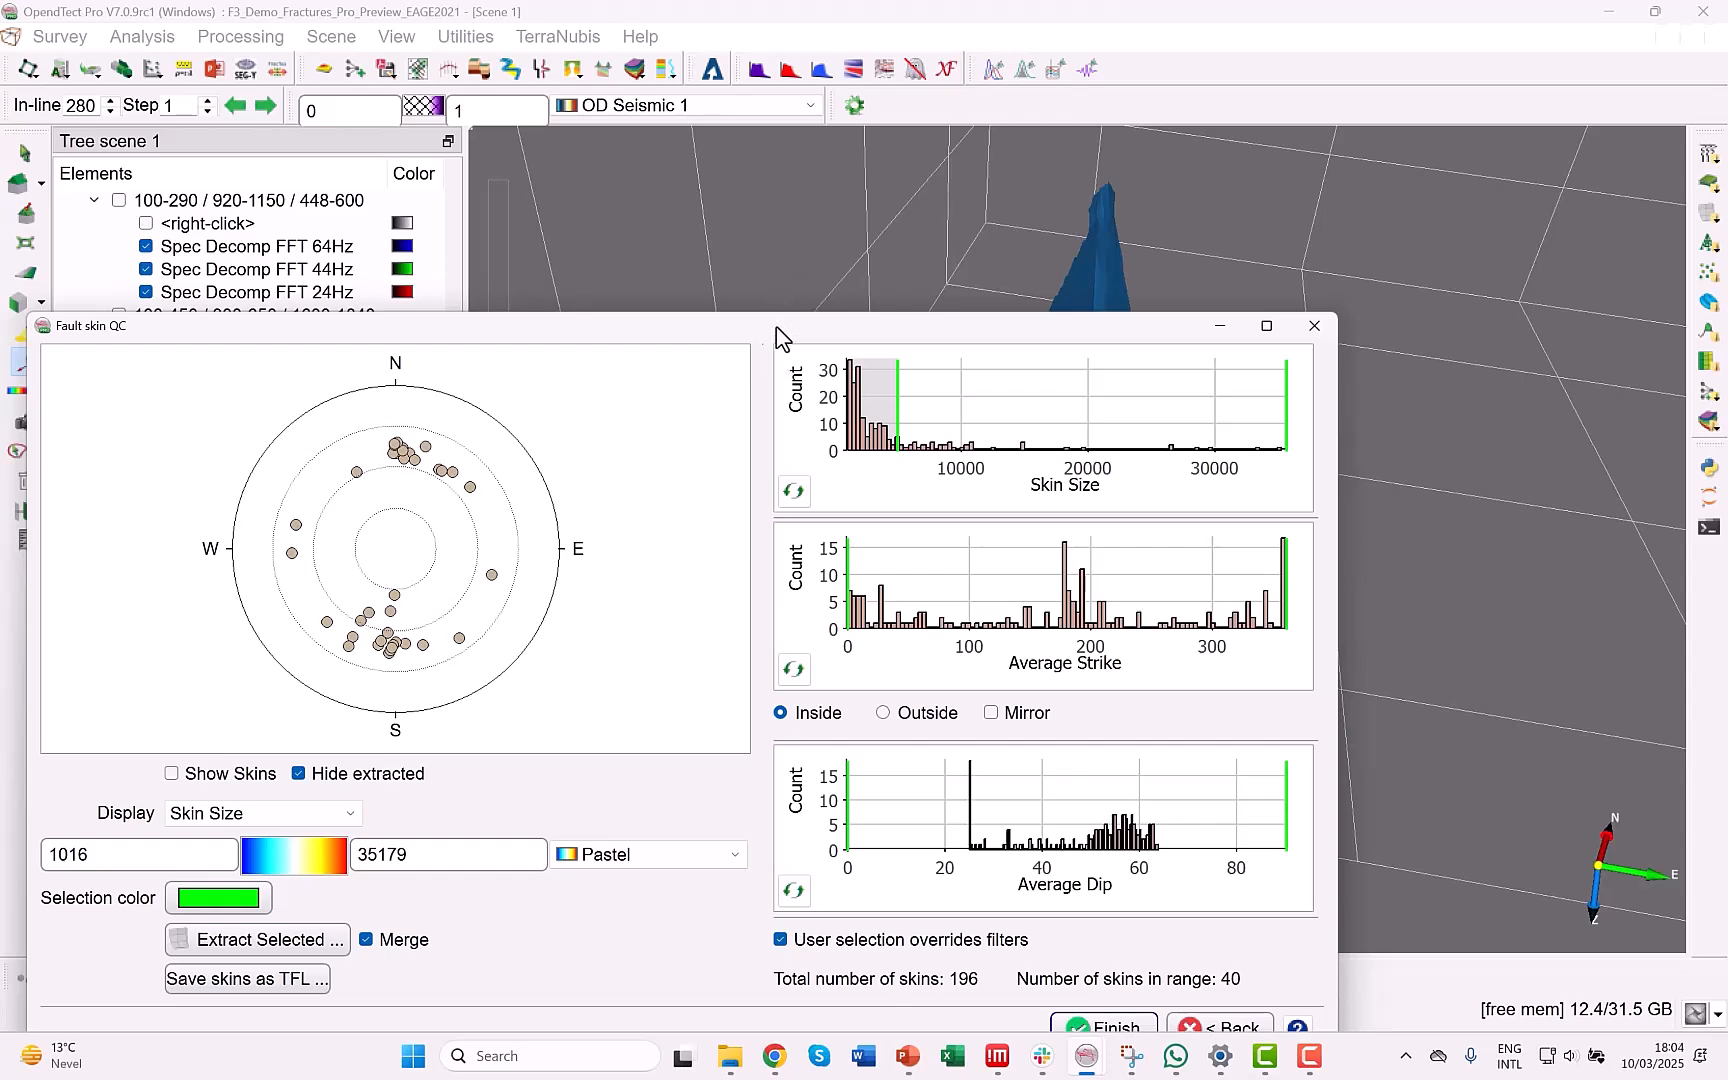
pyautogui.moveTo(776, 327); pyautogui.dragTo(824, 680)
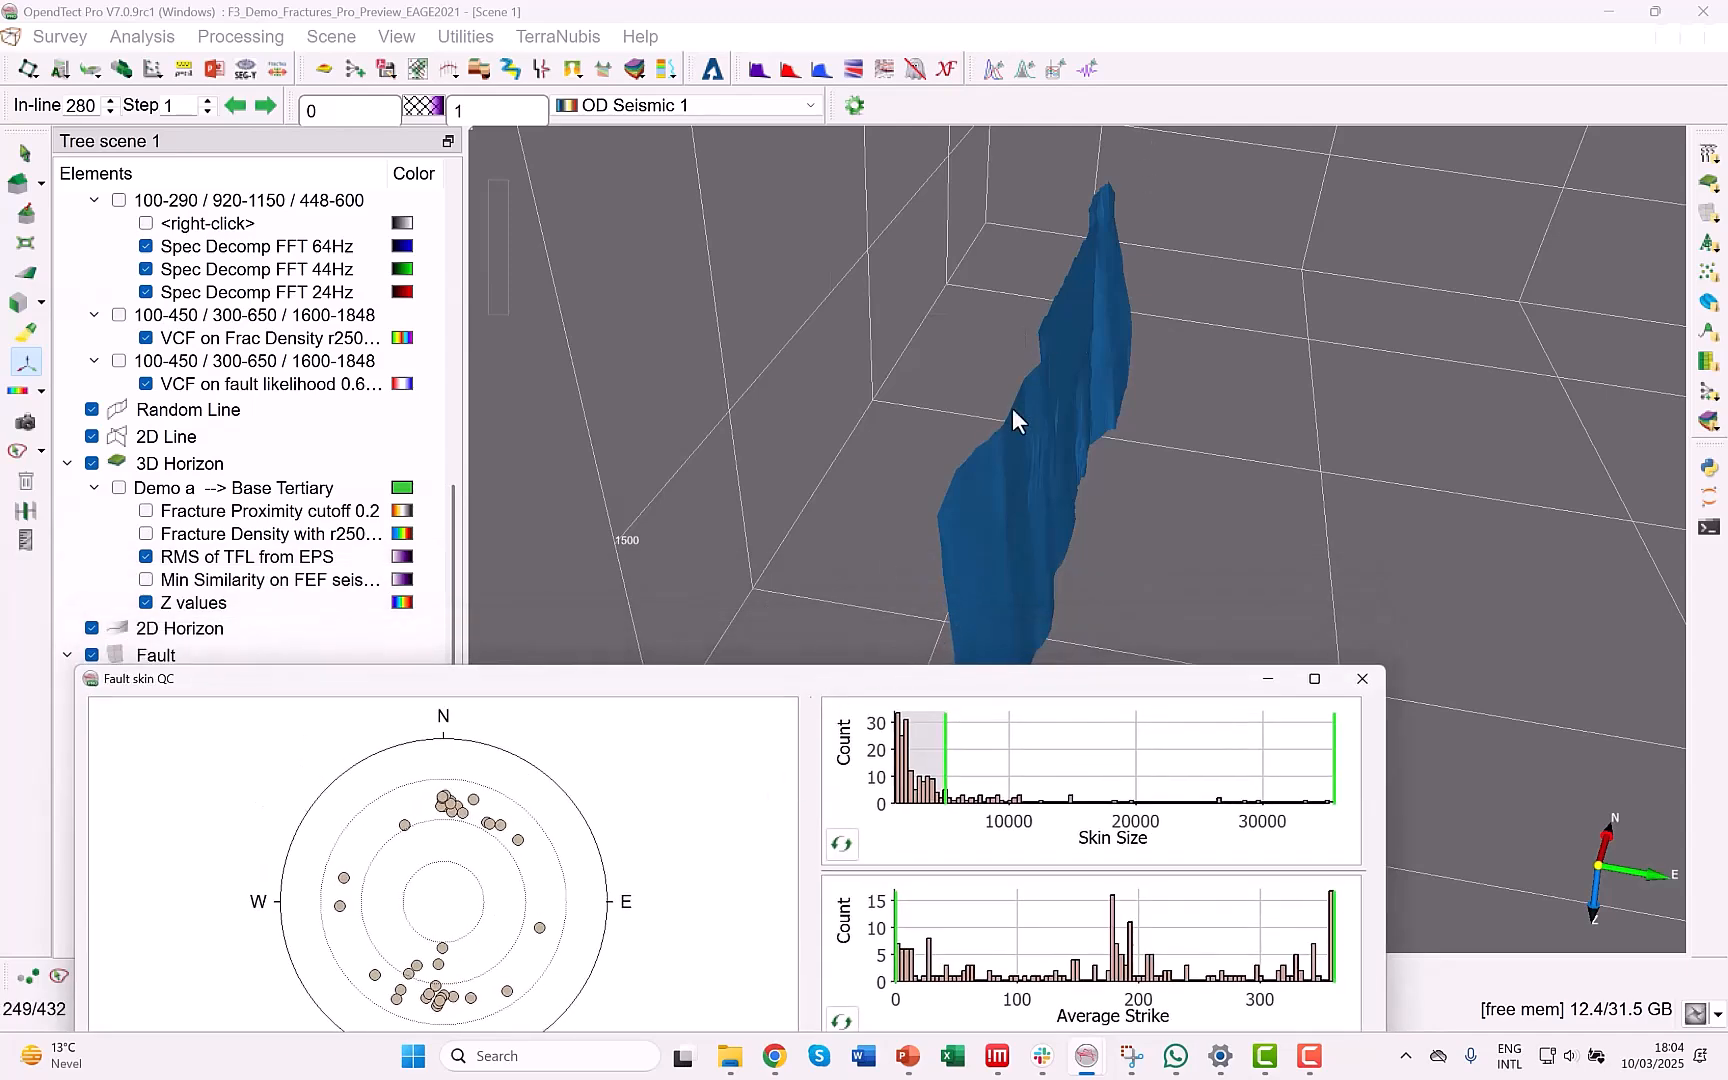
pyautogui.moveTo(828, 688); pyautogui.dragTo(832, 824)
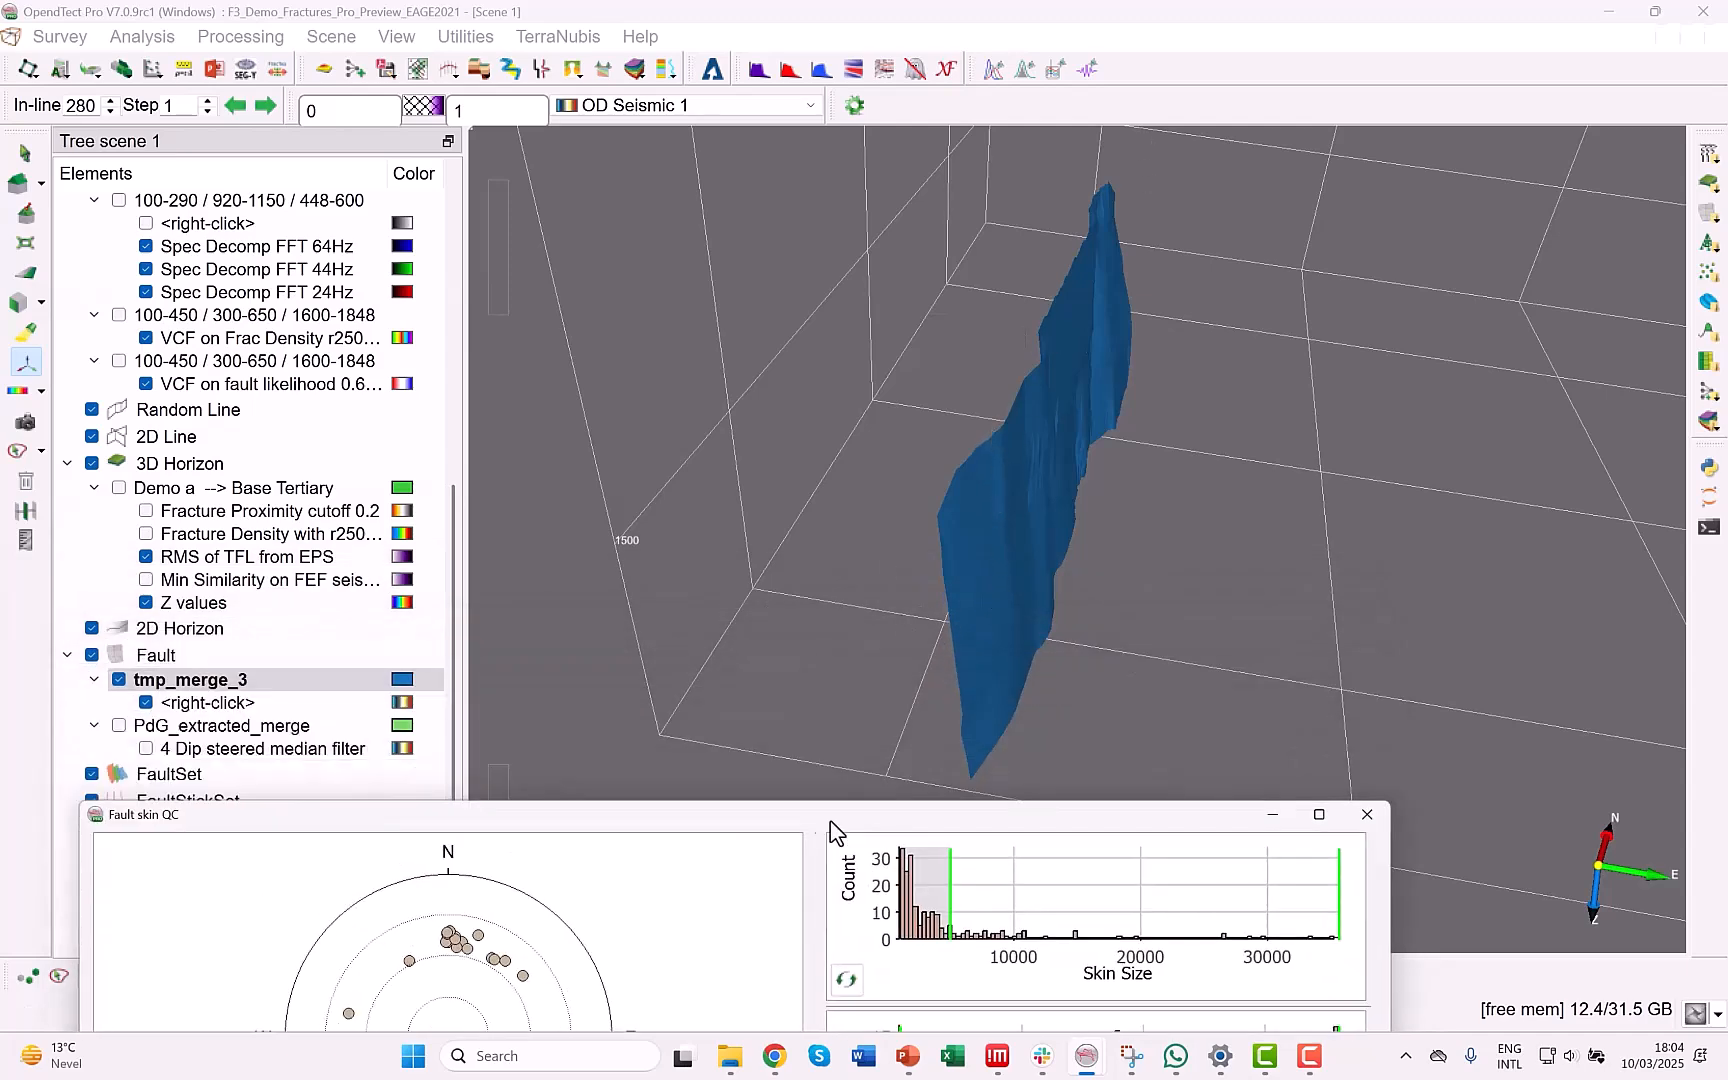
# Show the filtered fault skins again alongside the tmp_merge_3 fault.
pyautogui.moveTo(465, 818); pyautogui.dragTo(497, 436)
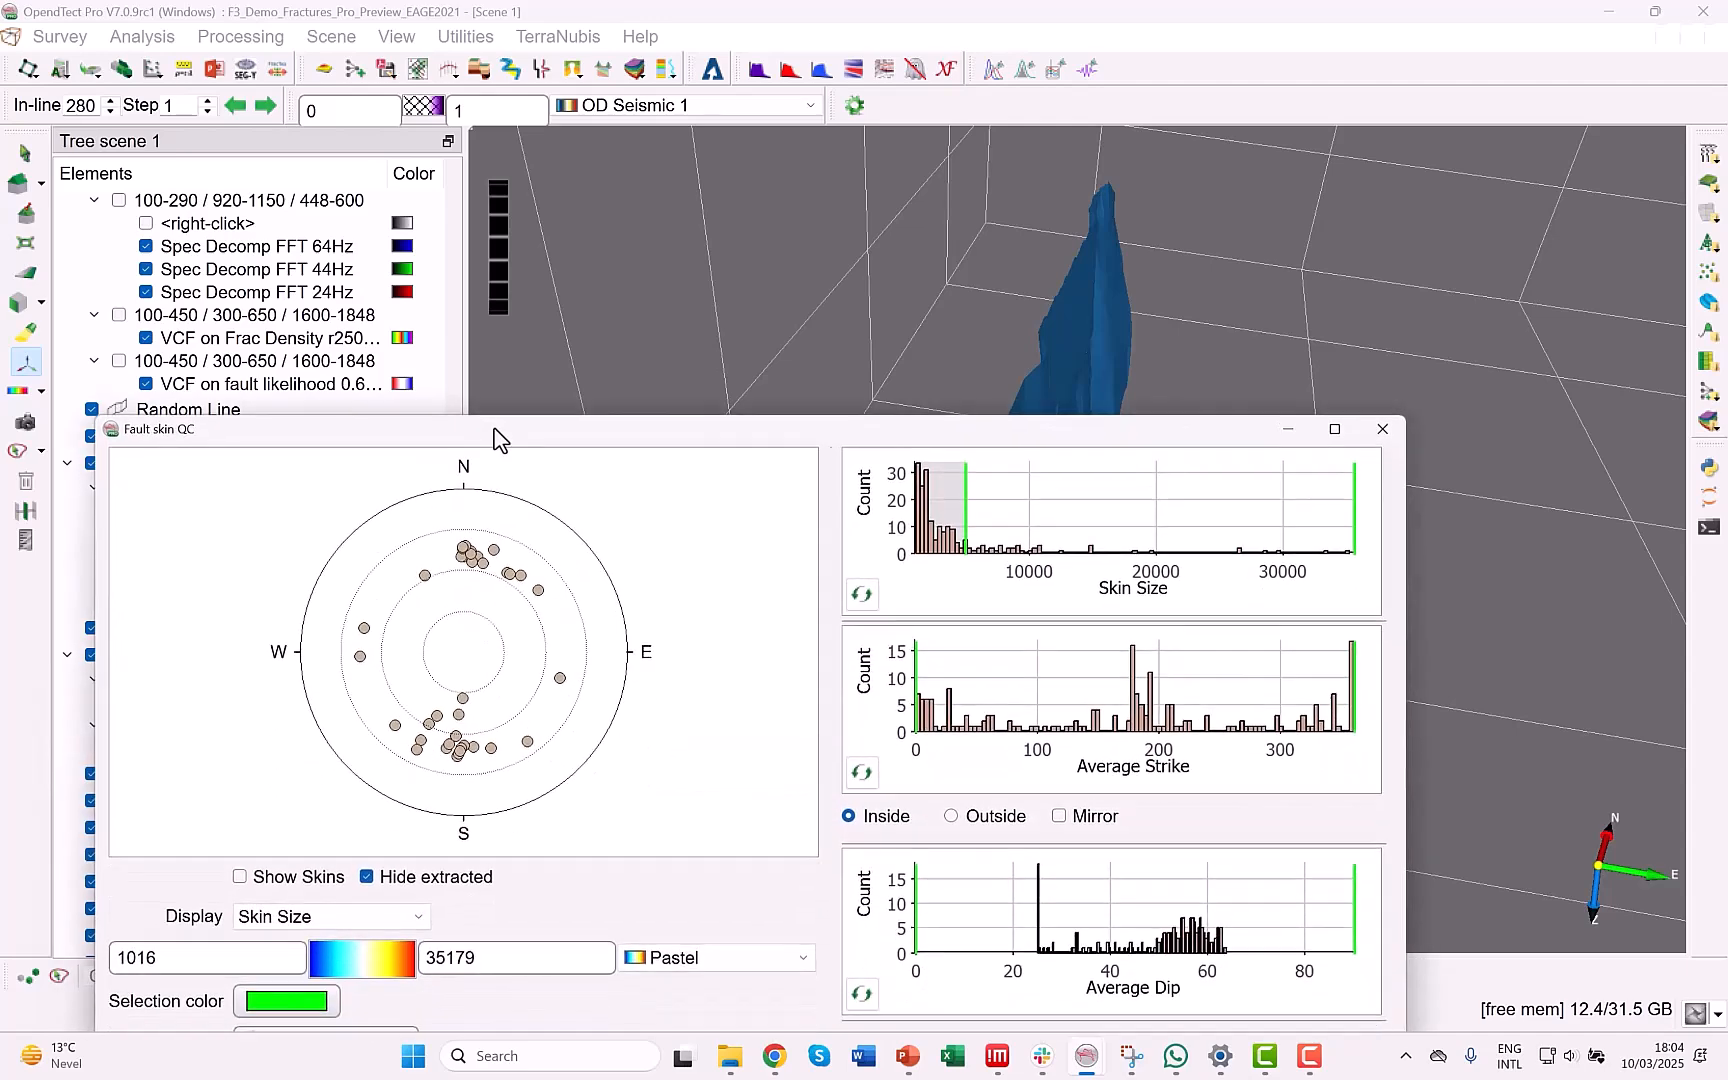
pyautogui.click(240, 880)
# Select all filtered fault skins in the 3D scene and turn off merging for their extraction.
pyautogui.moveTo(1172, 439); pyautogui.dragTo(1130, 882)
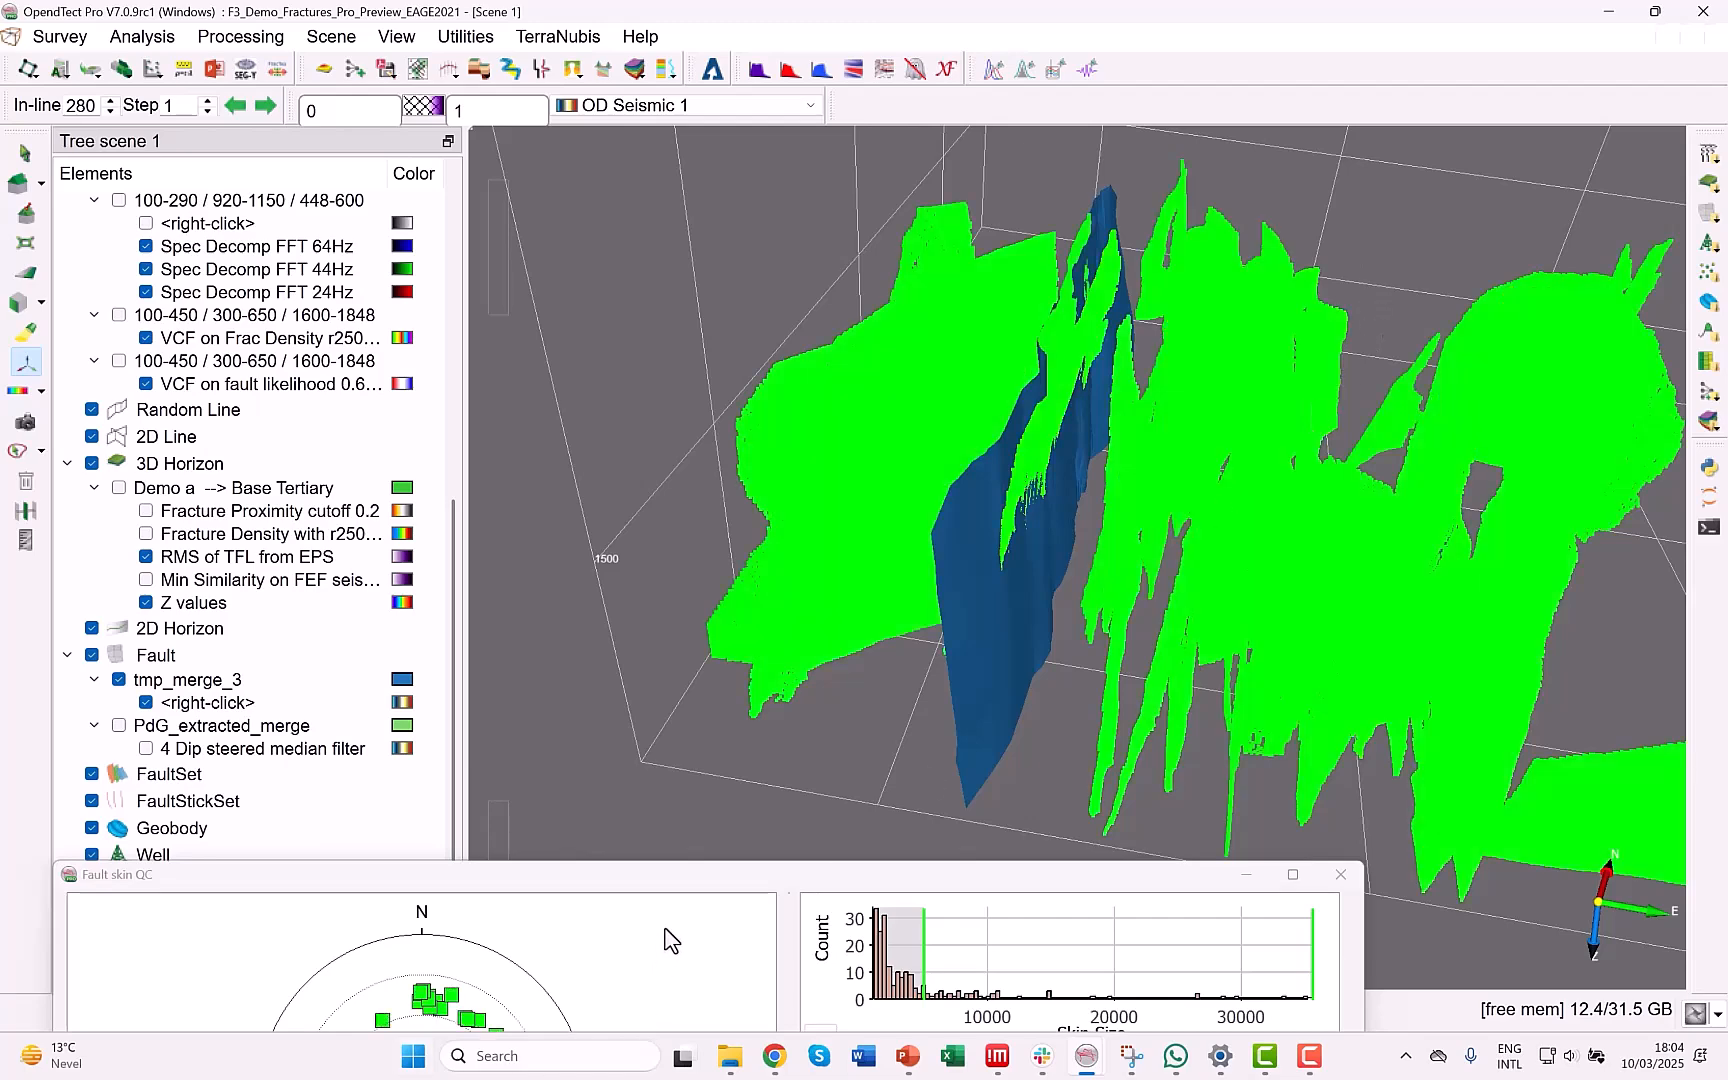
pyautogui.moveTo(681, 881); pyautogui.dragTo(706, 289)
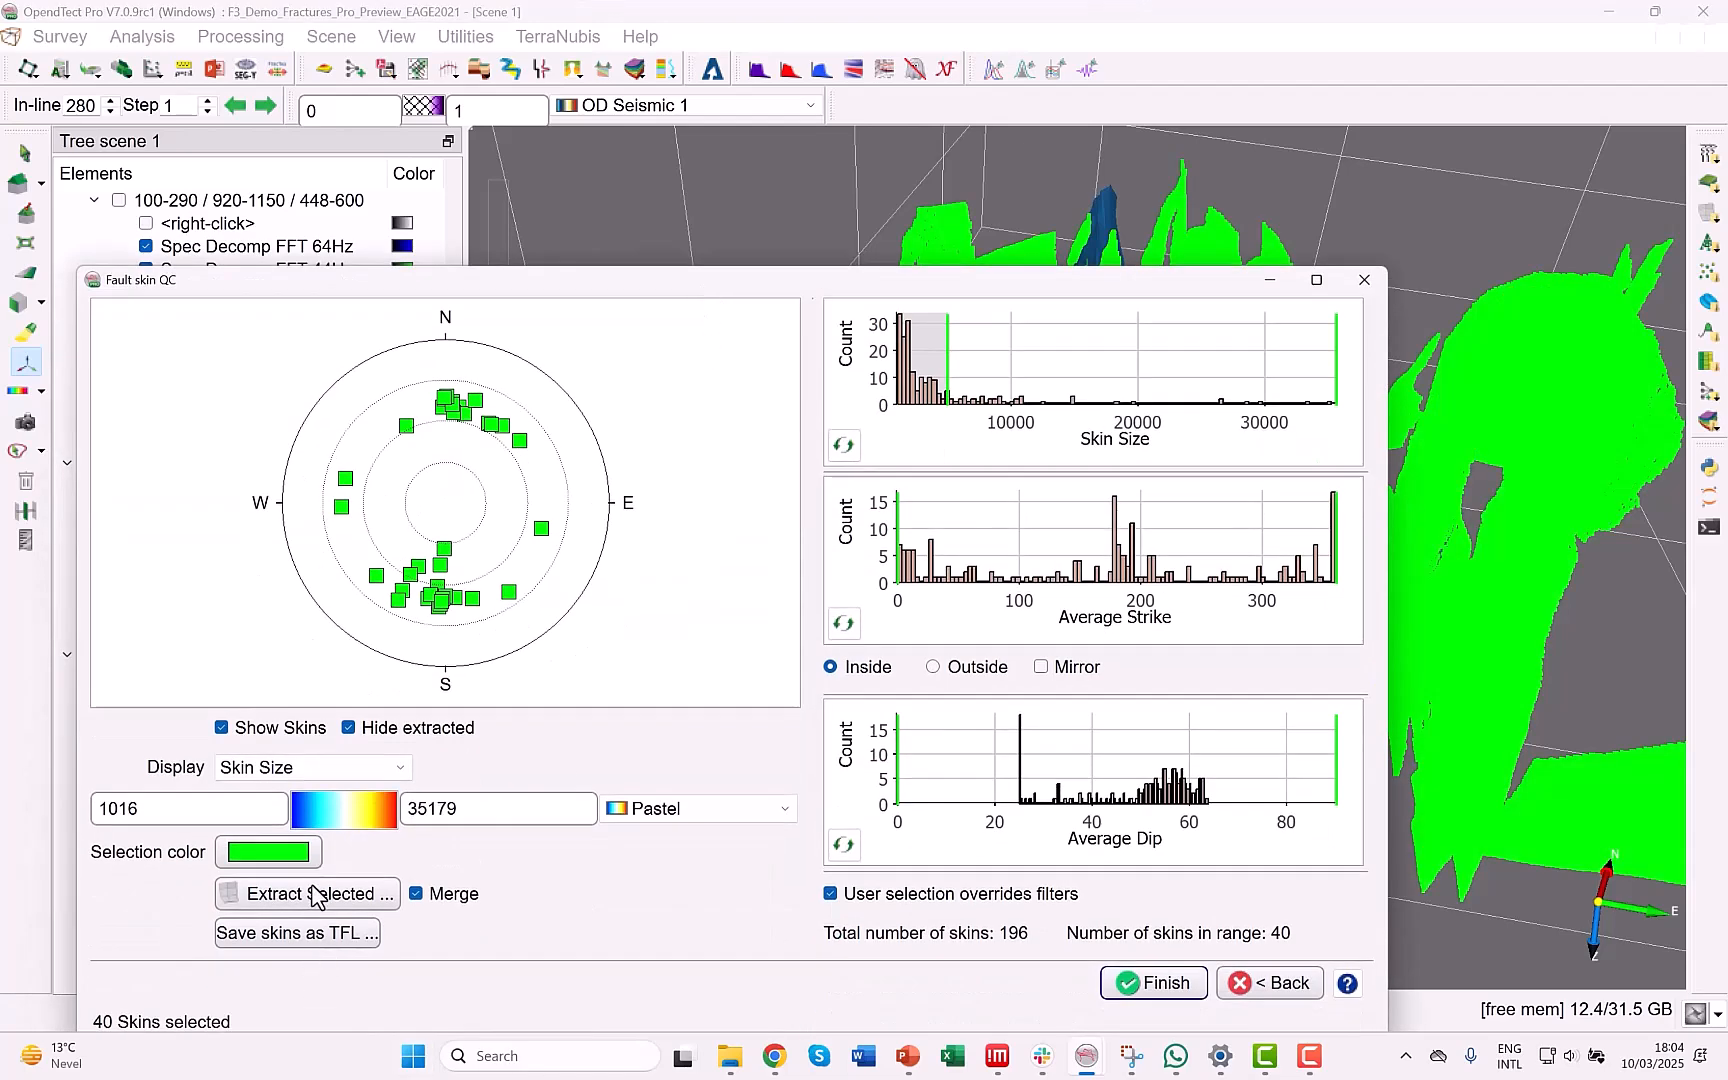
pyautogui.click(416, 893)
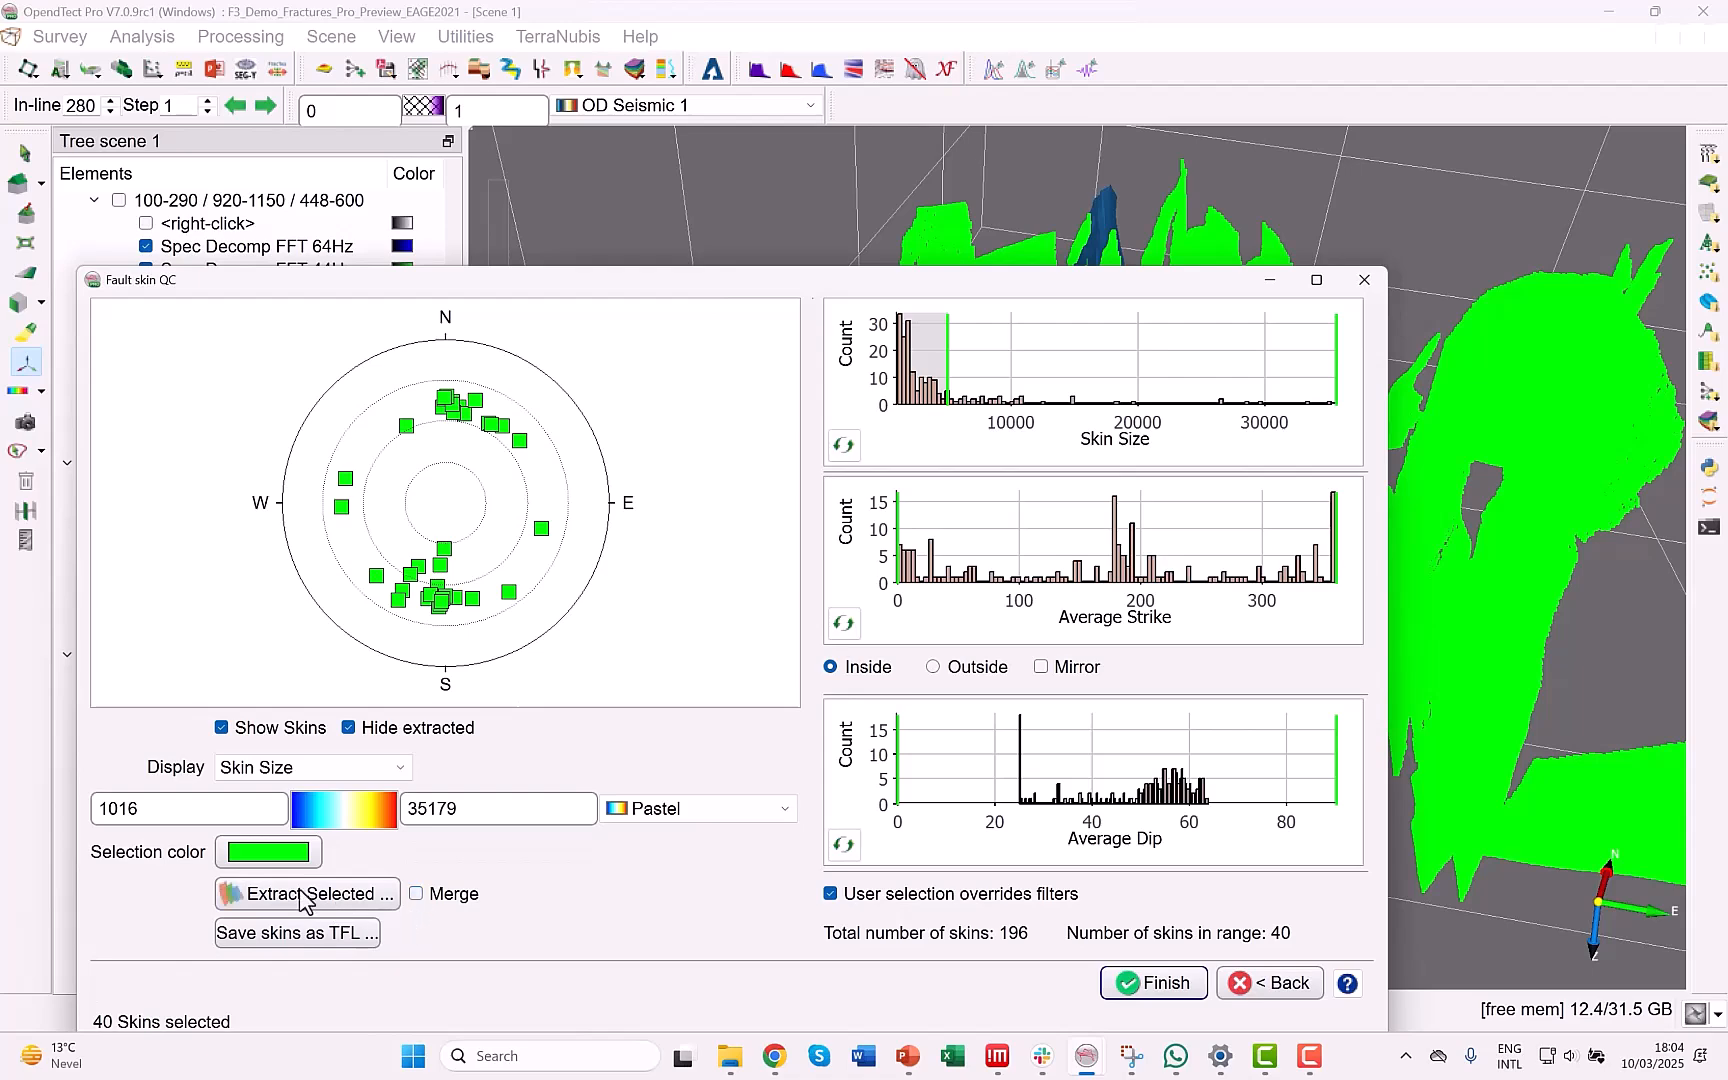